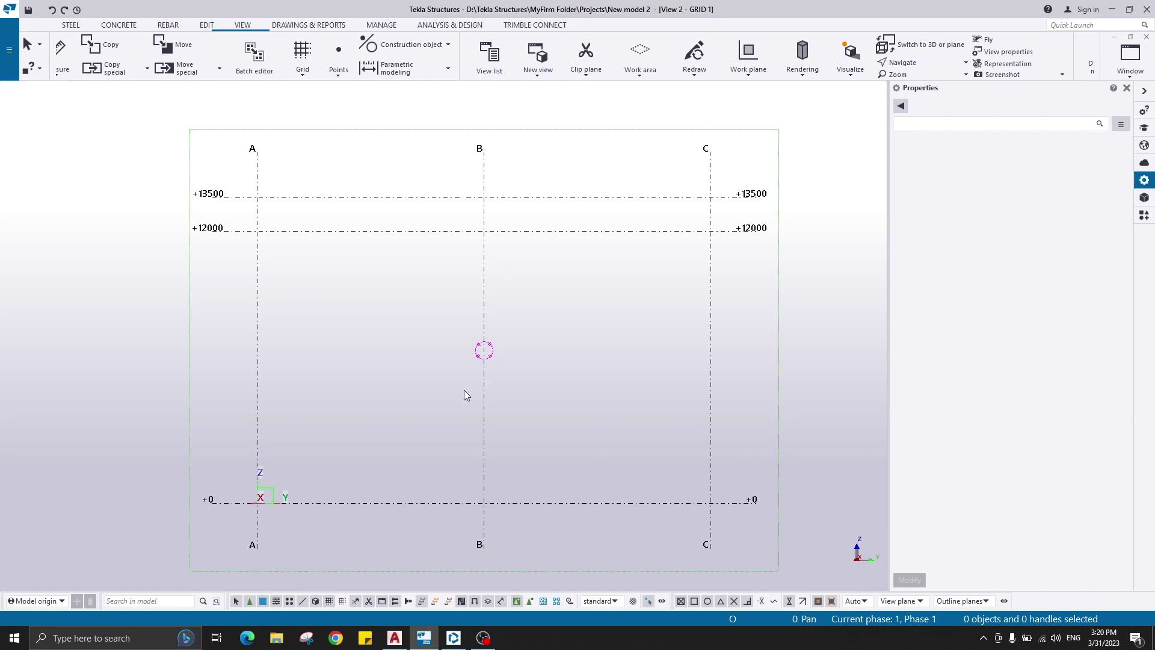
Switch to Trimble Connect and examine the bolted, stiffened end-plate connection between the column and rafter at the eave from several angles.
{"action": "left_click", "coordinate": [454, 638]}
{"action": "left_click_drag", "start_coordinate": [523, 303], "coordinate": [576, 405]}
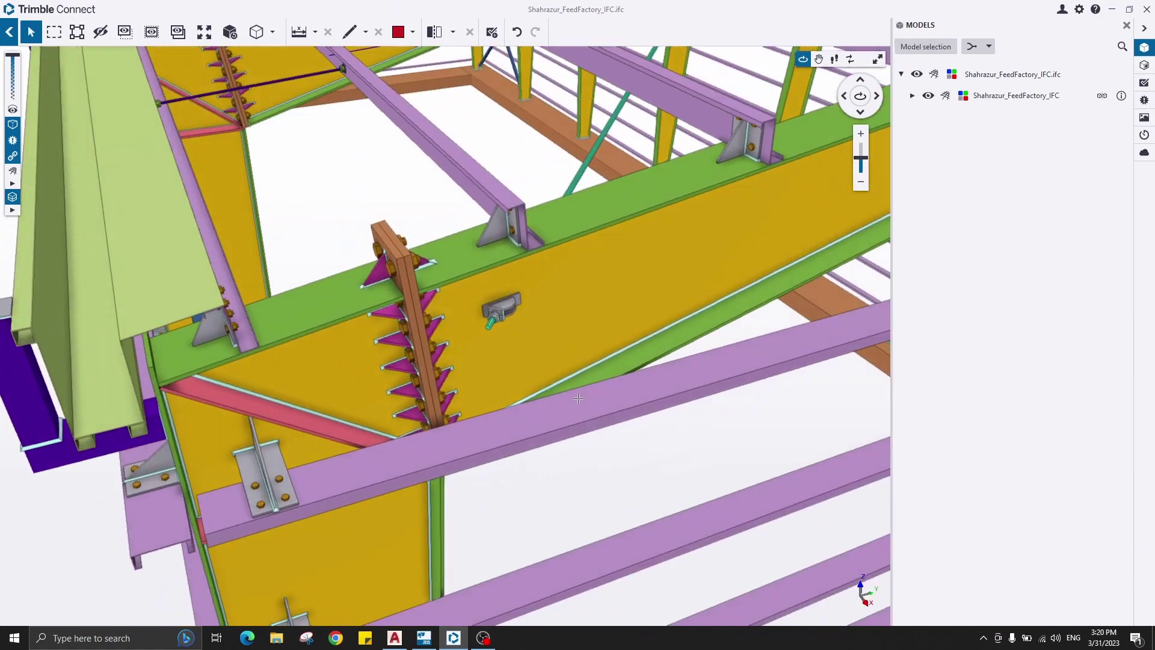
{"action": "scroll", "coordinate": [435, 300], "scroll_direction": "up", "scroll_amount": 3}
{"action": "left_click_drag", "start_coordinate": [435, 301], "coordinate": [406, 237]}
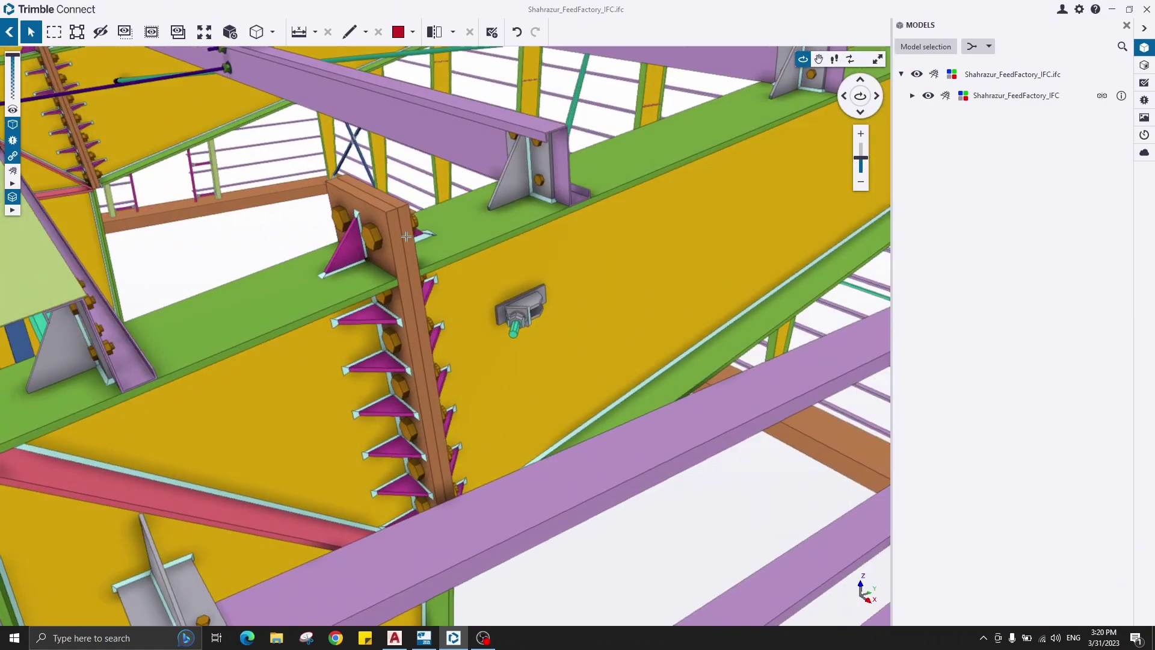
{"action": "left_click_drag", "start_coordinate": [452, 365], "coordinate": [342, 434]}
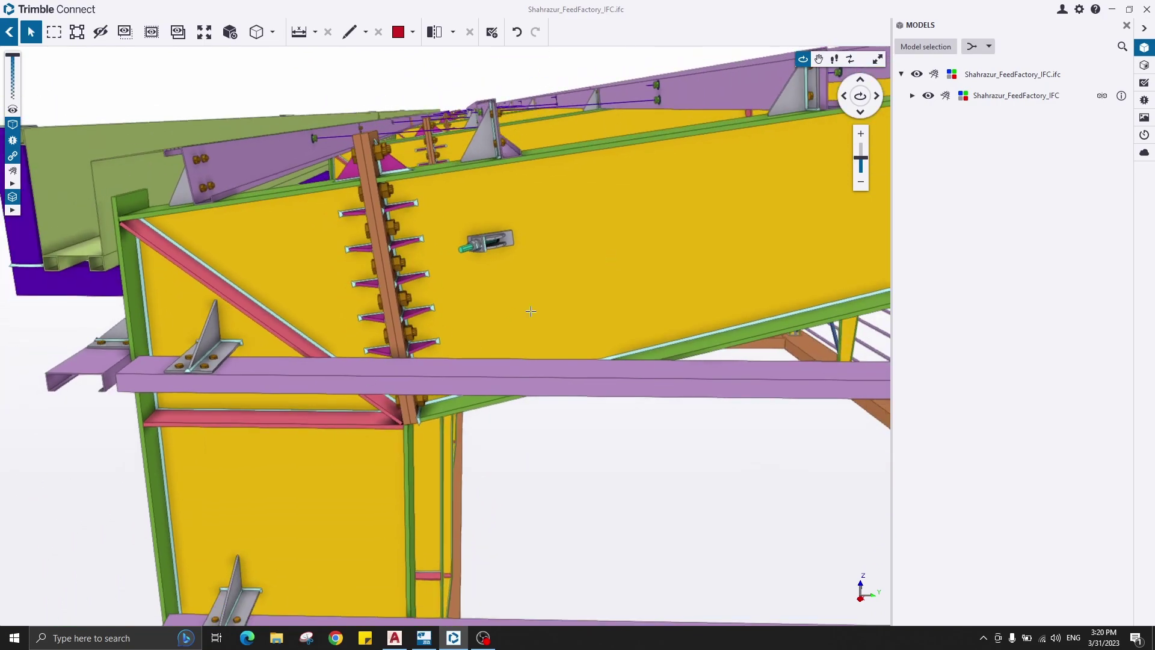
{"action": "left_click_drag", "start_coordinate": [531, 311], "coordinate": [360, 454]}
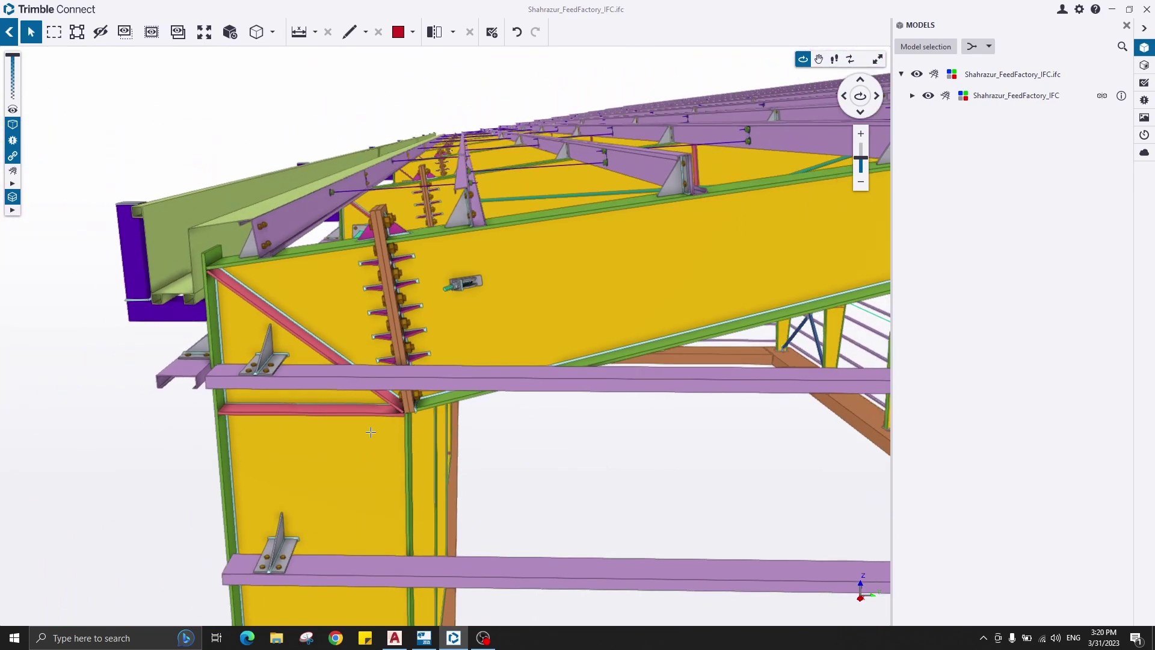
{"action": "left_click_drag", "start_coordinate": [485, 287], "coordinate": [361, 315]}
{"action": "scroll", "coordinate": [437, 268], "scroll_direction": "up", "scroll_amount": 3}
{"action": "scroll", "coordinate": [394, 214], "scroll_direction": "up", "scroll_amount": 3}
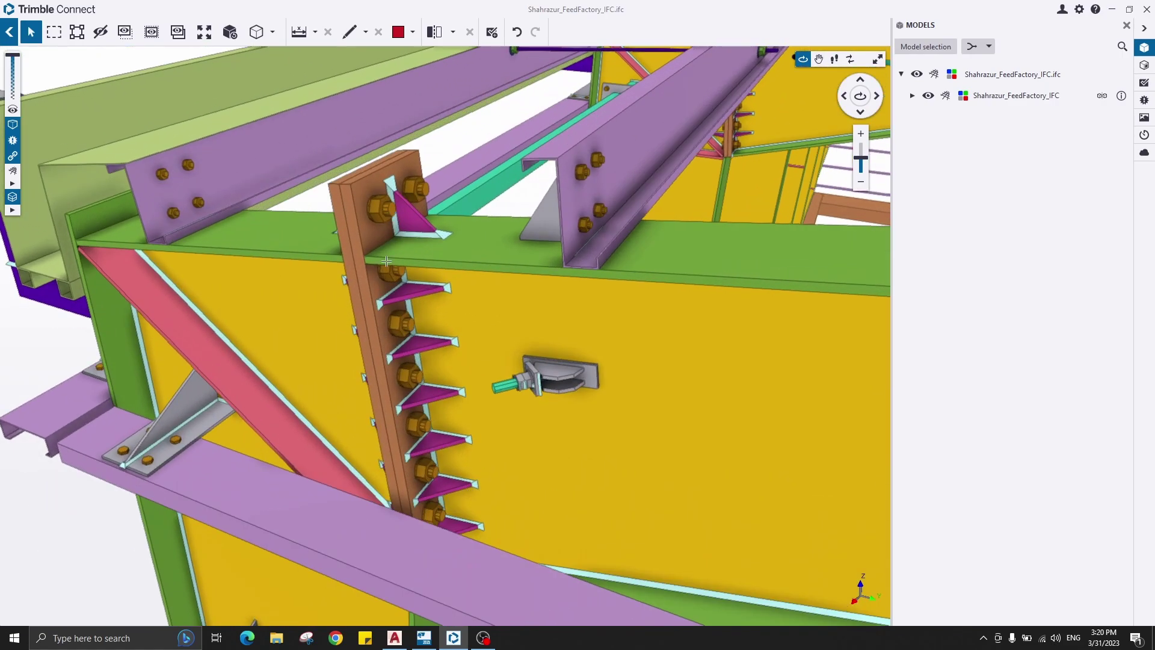
{"action": "left_click_drag", "start_coordinate": [395, 216], "coordinate": [462, 211]}
{"action": "scroll", "coordinate": [350, 197], "scroll_direction": "up", "scroll_amount": 2}
{"action": "scroll", "coordinate": [361, 231], "scroll_direction": "down", "scroll_amount": 2}
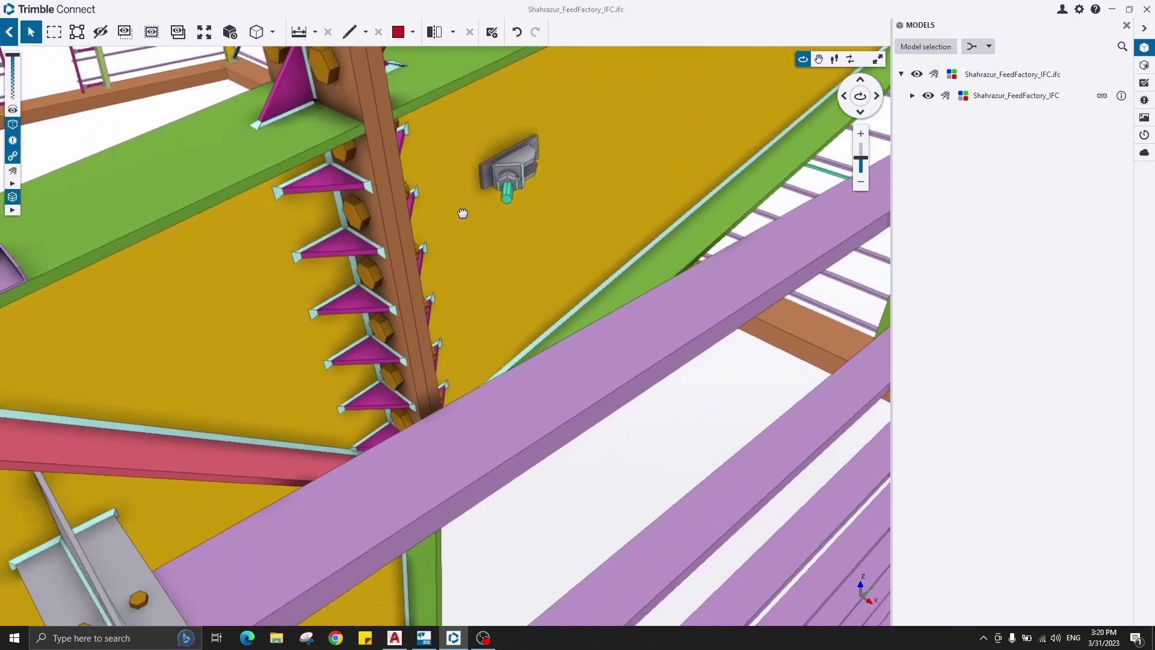
{"action": "scroll", "coordinate": [348, 169], "scroll_direction": "up", "scroll_amount": 1}
{"action": "left_click_drag", "start_coordinate": [348, 170], "coordinate": [261, 244]}
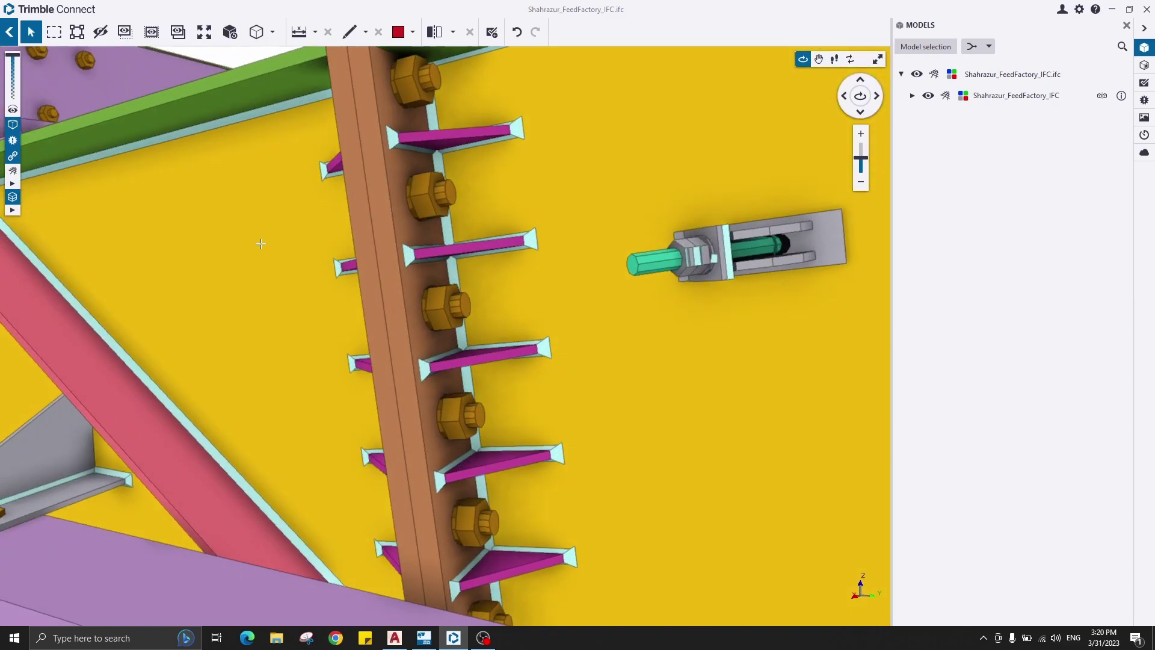
{"action": "scroll", "coordinate": [481, 265], "scroll_direction": "down", "scroll_amount": 3}
{"action": "left_click_drag", "start_coordinate": [480, 264], "coordinate": [541, 316]}
{"action": "left_click_drag", "start_coordinate": [456, 345], "coordinate": [499, 298]}
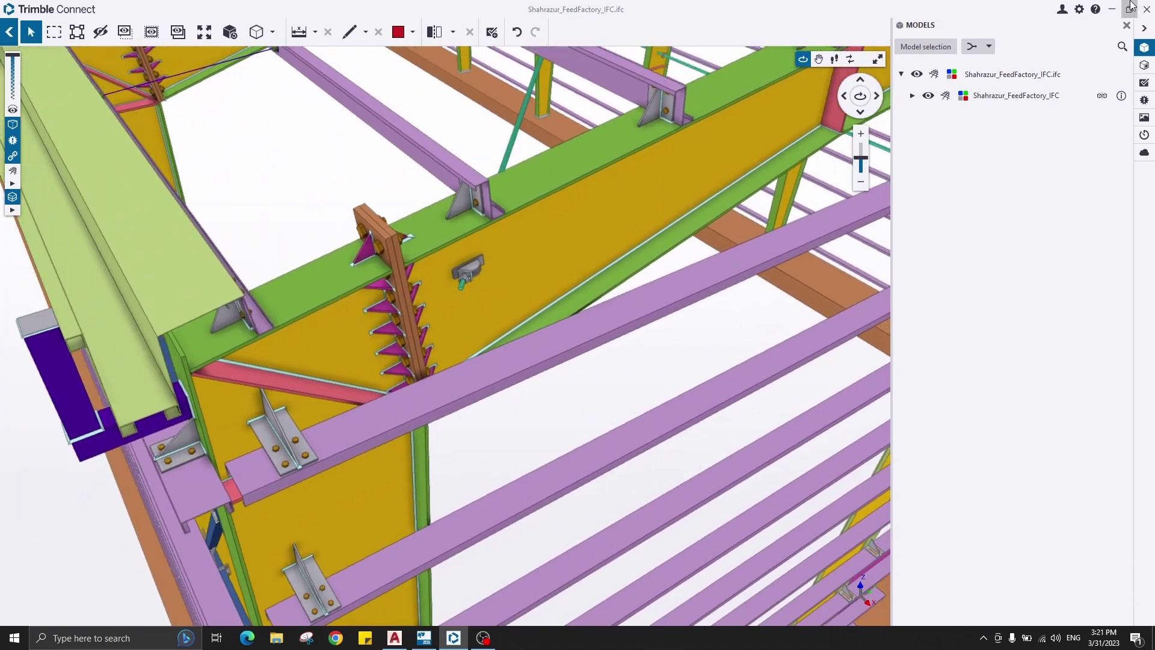
Switch to the AutoCAD drawing and examine the column-to-rafter connection marked DET 1 on the frame elevation.
{"action": "left_click", "coordinate": [1112, 9]}
{"action": "left_click", "coordinate": [395, 638]}
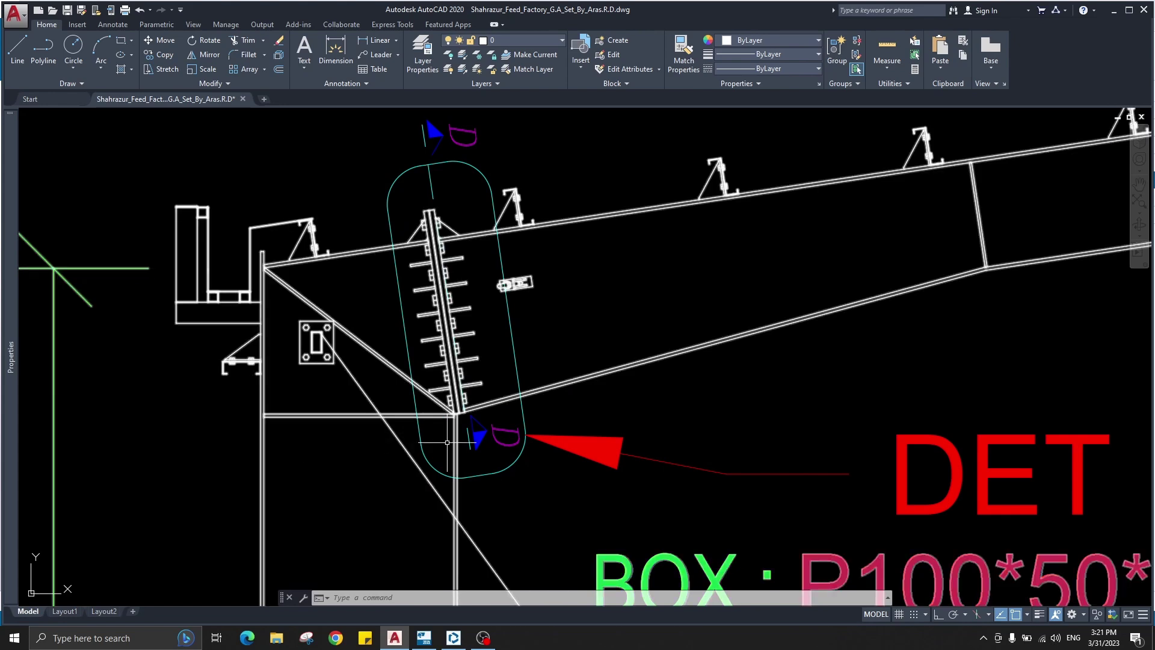
{"action": "middle_click_drag", "start_coordinate": [459, 457], "coordinate": [474, 389]}
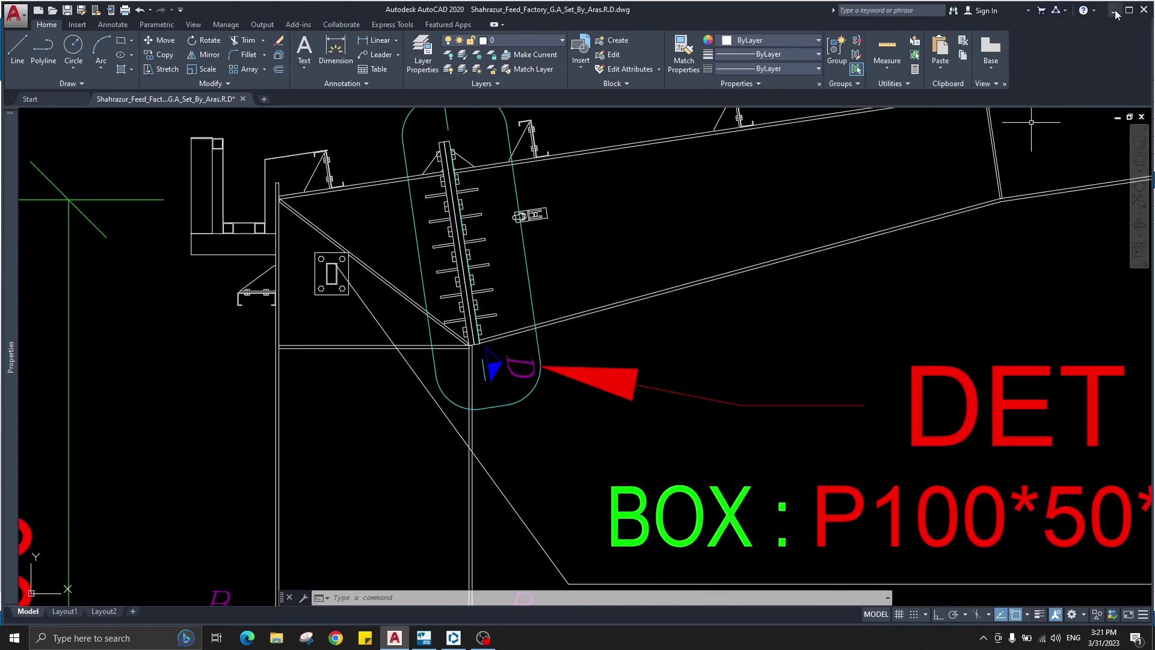
{"action": "scroll", "coordinate": [456, 282], "scroll_direction": "down", "scroll_amount": 2}
{"action": "middle_click_drag", "start_coordinate": [557, 228], "coordinate": [477, 309]}
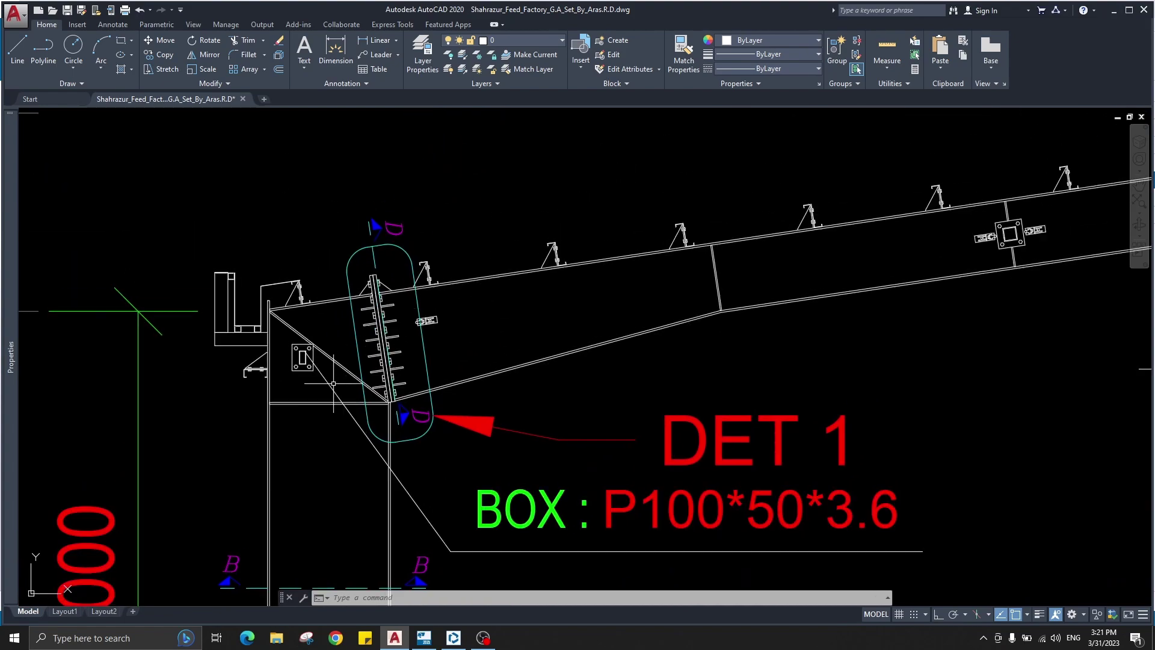
{"action": "scroll", "coordinate": [334, 349], "scroll_direction": "up", "scroll_amount": 2}
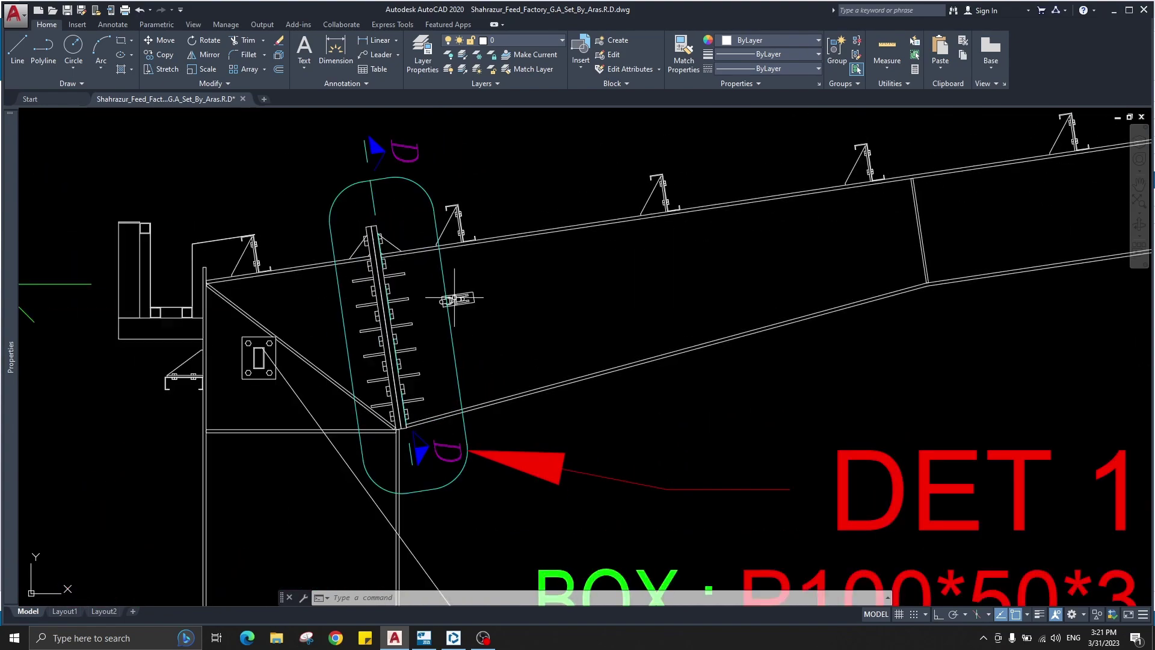
Return to Tekla Structures, search the applications and components for "tape", and open the PEB Tapered Section (S94) settings.
{"action": "left_click", "coordinate": [1113, 10]}
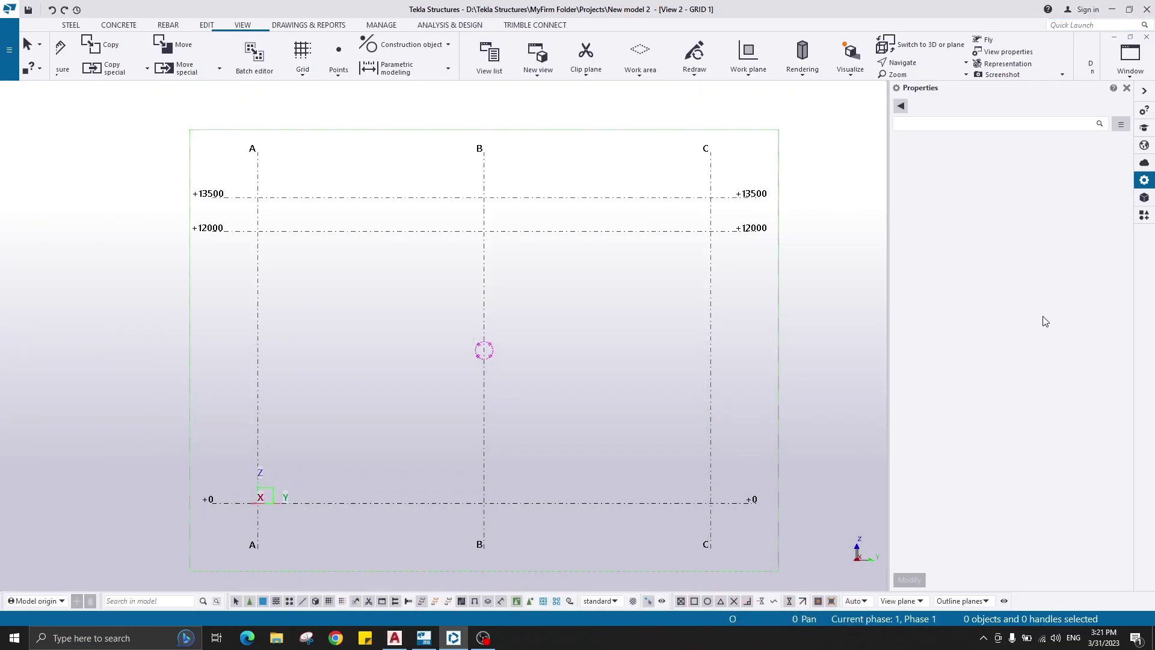
{"action": "left_click", "coordinate": [1146, 217]}
{"action": "left_click", "coordinate": [900, 124]}
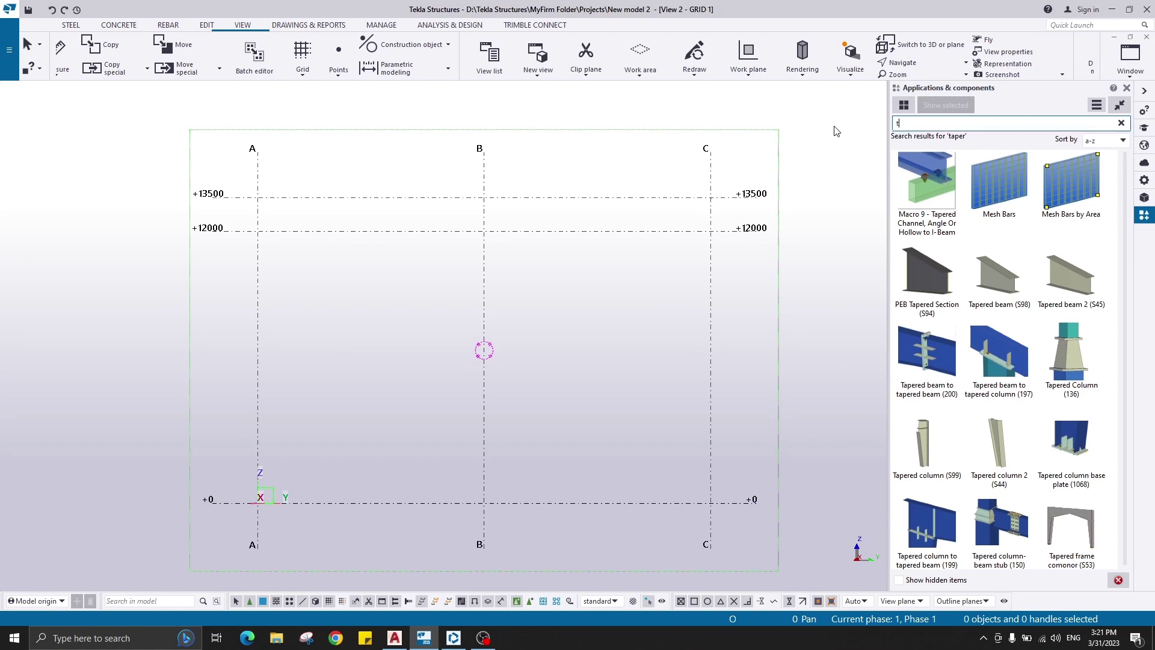
{"action": "type", "text": "tape"}
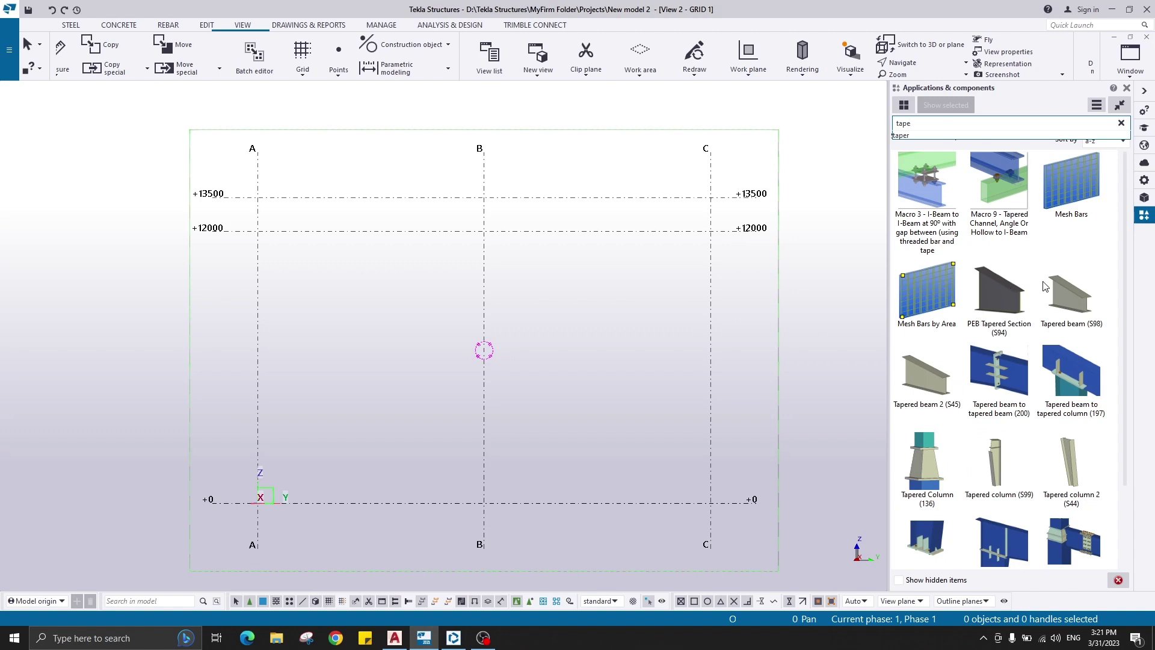
{"action": "left_click", "coordinate": [1000, 306]}
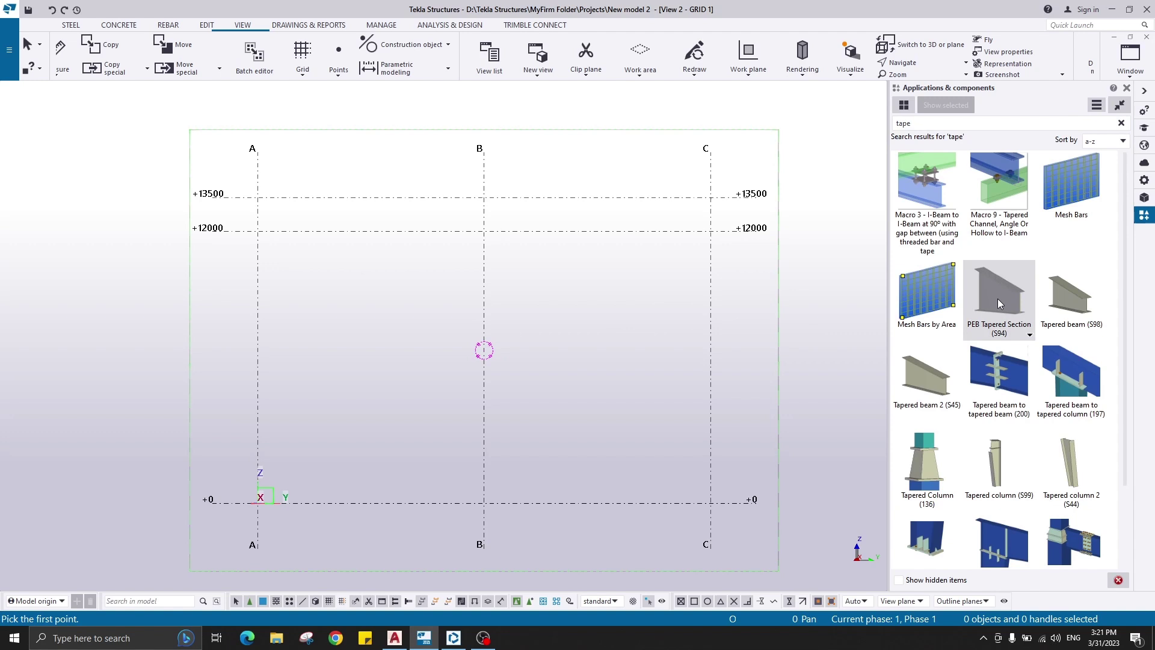
{"action": "double_click", "coordinate": [998, 298]}
{"action": "left_click_drag", "start_coordinate": [693, 95], "coordinate": [632, 178]}
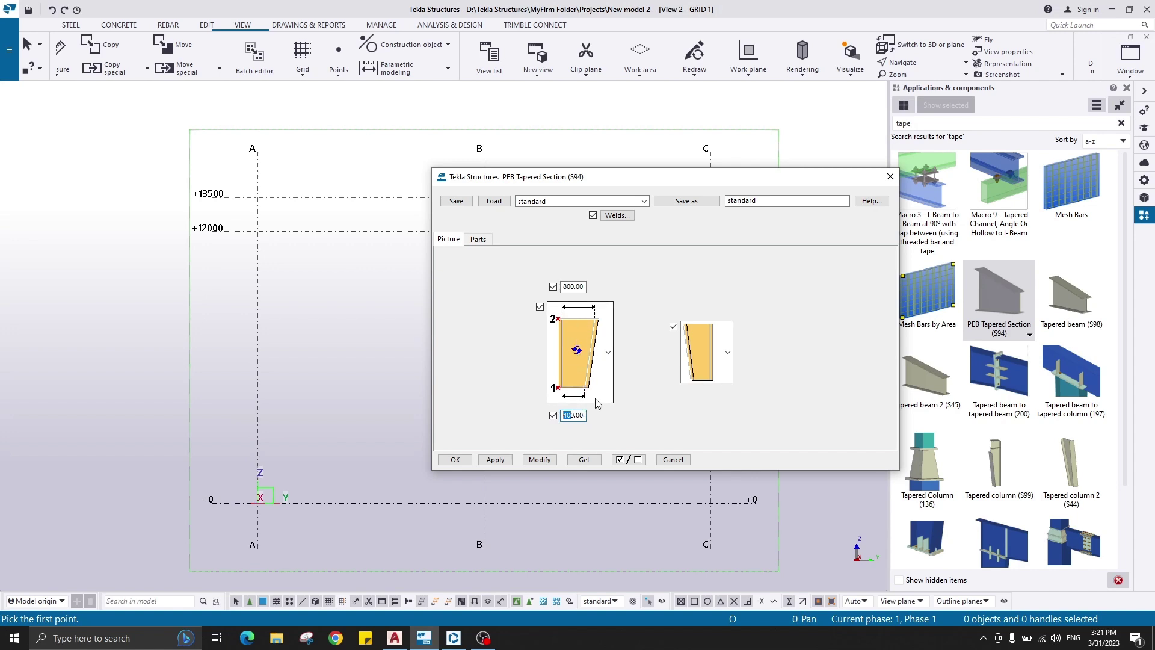
Try the tapered section's outer-face depth dimension option, and restore the default option.
{"action": "left_click", "coordinate": [608, 352]}
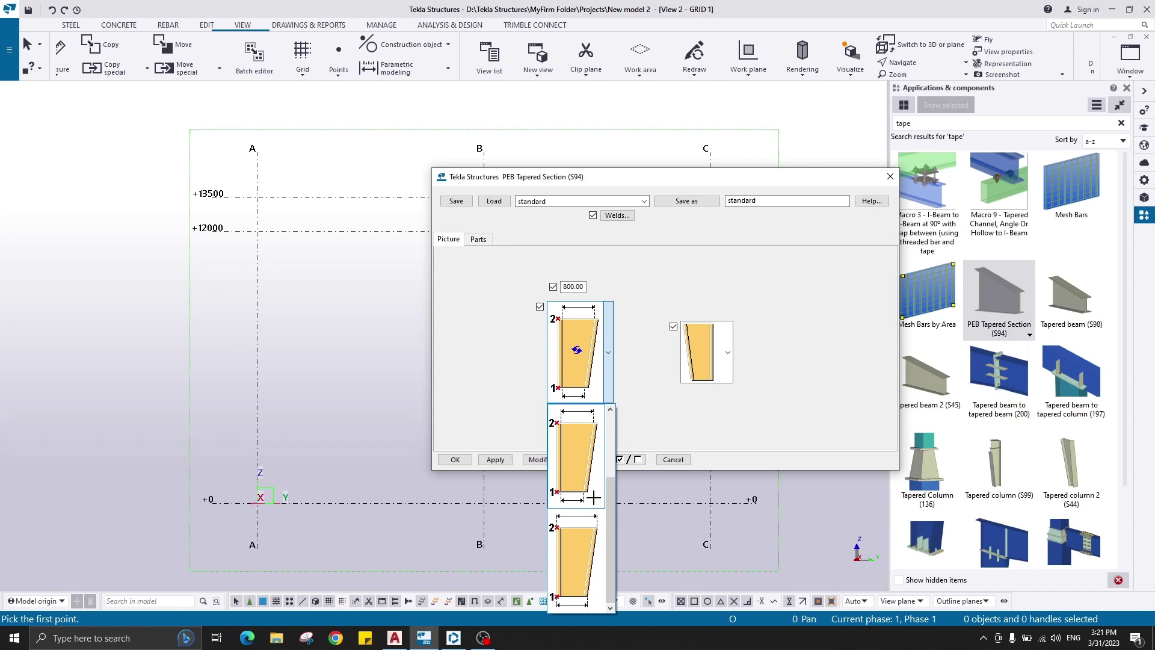
{"action": "left_click", "coordinate": [582, 555]}
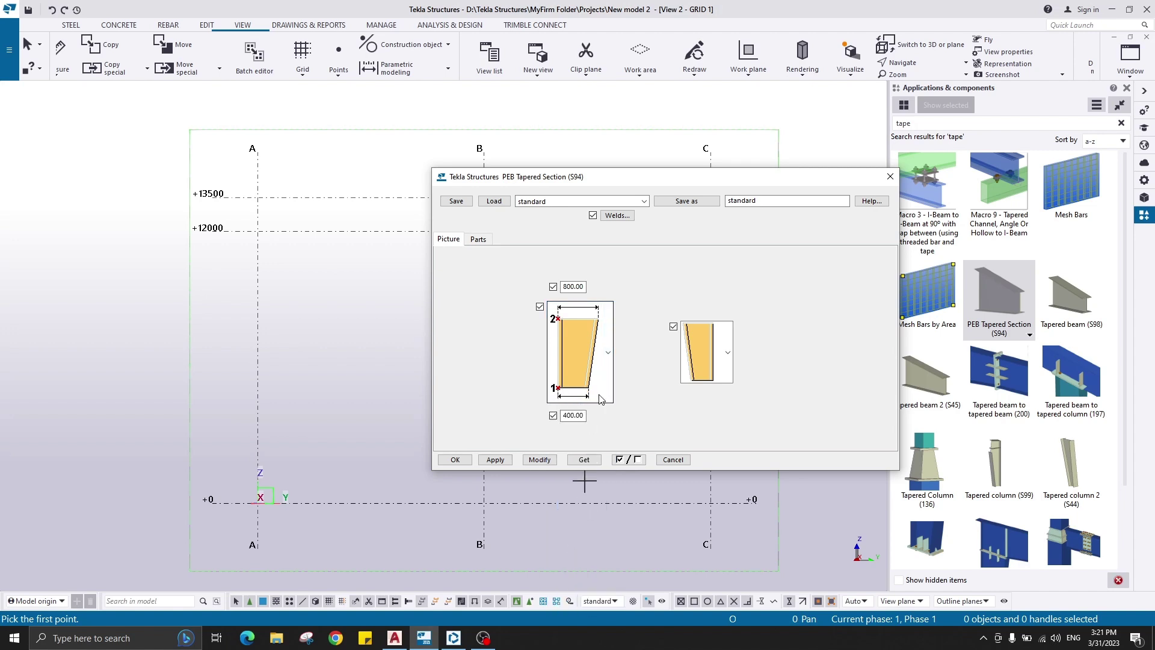
{"action": "left_click", "coordinate": [608, 354]}
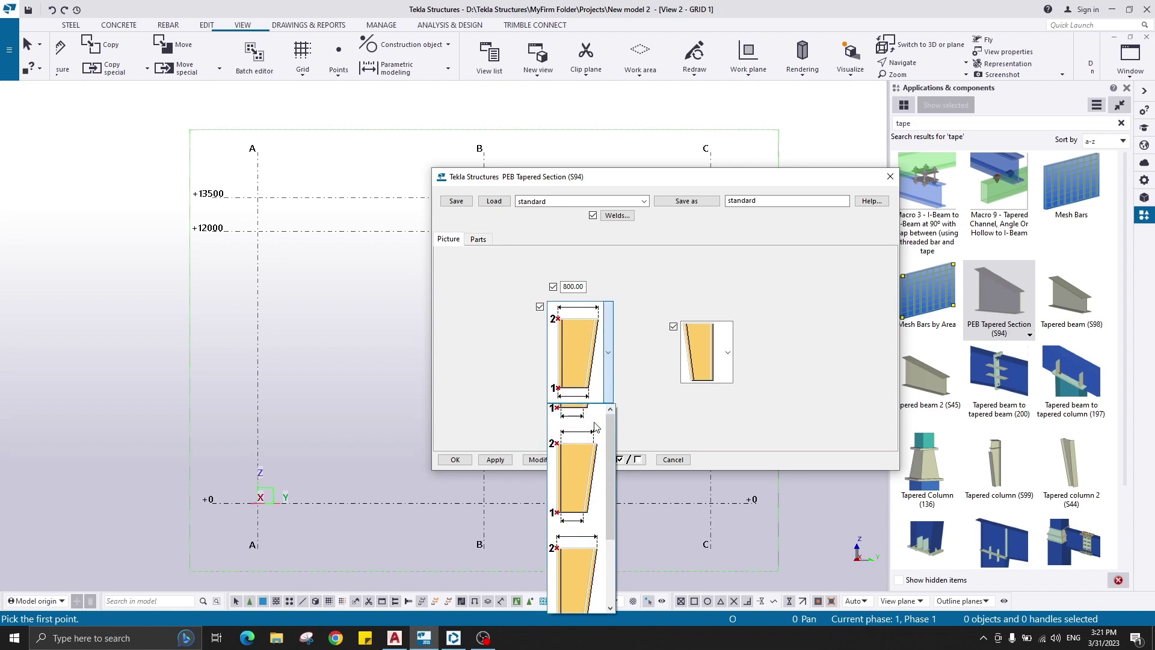
{"action": "left_click", "coordinate": [587, 460]}
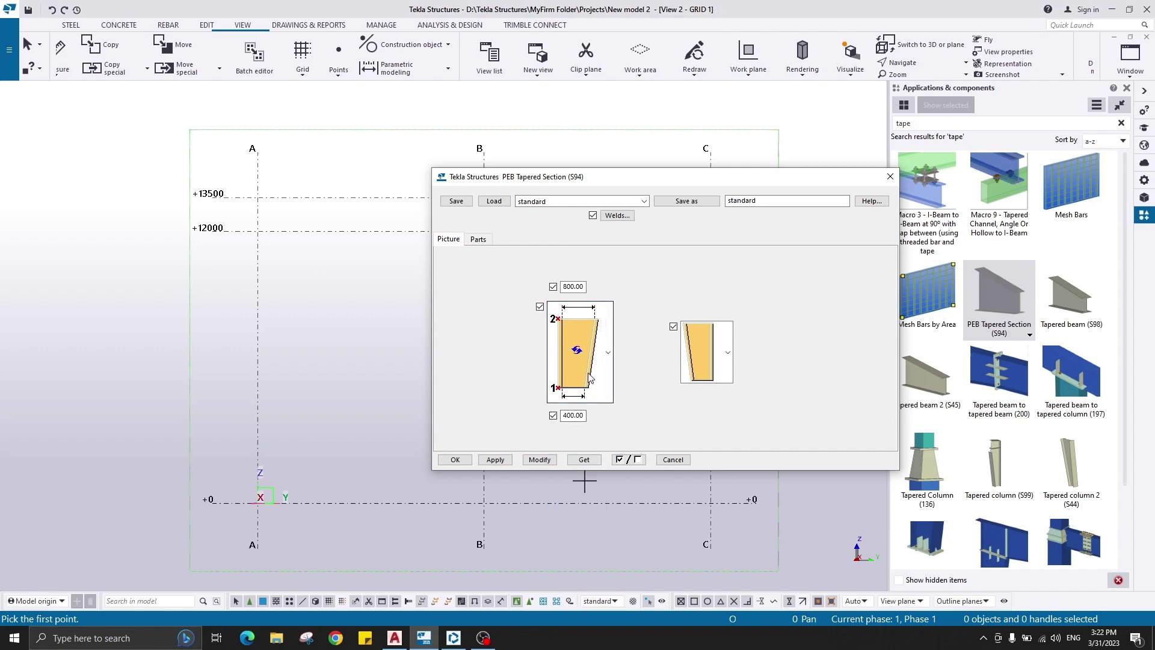
Switch to the AutoCAD drawing and examine the tapered column base with its A-A section mark and the SEC A-A plate dimensions.
{"action": "left_click", "coordinate": [395, 638]}
{"action": "scroll", "coordinate": [431, 321], "scroll_direction": "down", "scroll_amount": 4}
{"action": "scroll", "coordinate": [431, 322], "scroll_direction": "down", "scroll_amount": 5}
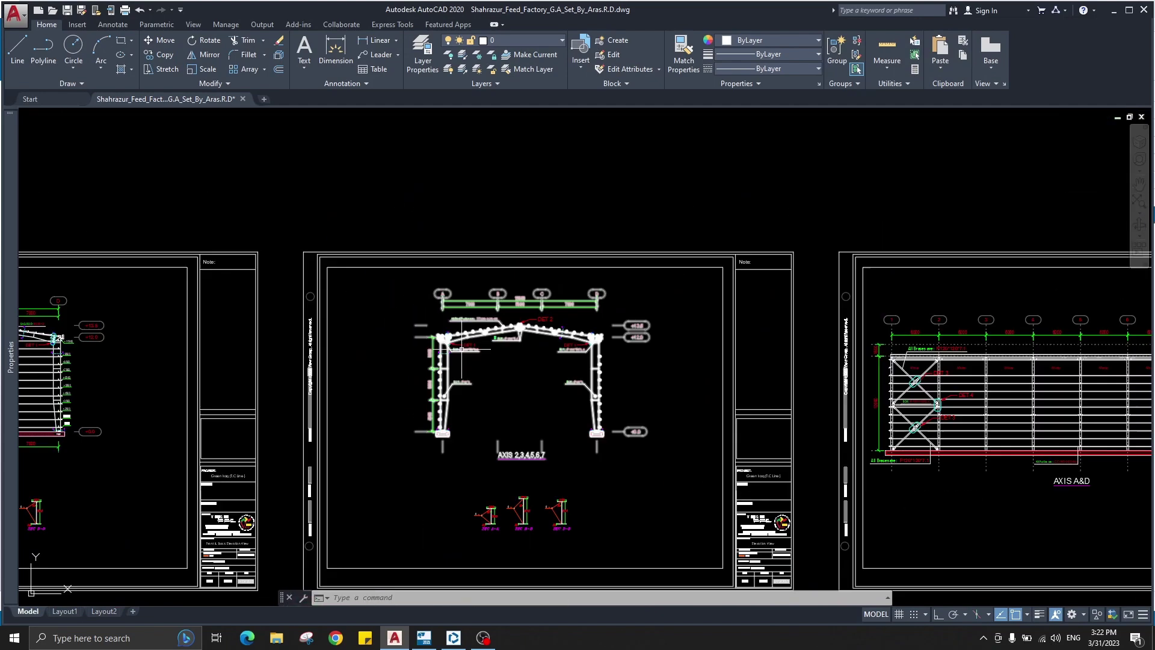
{"action": "scroll", "coordinate": [459, 276], "scroll_direction": "up", "scroll_amount": 5}
{"action": "scroll", "coordinate": [481, 355], "scroll_direction": "up", "scroll_amount": 8}
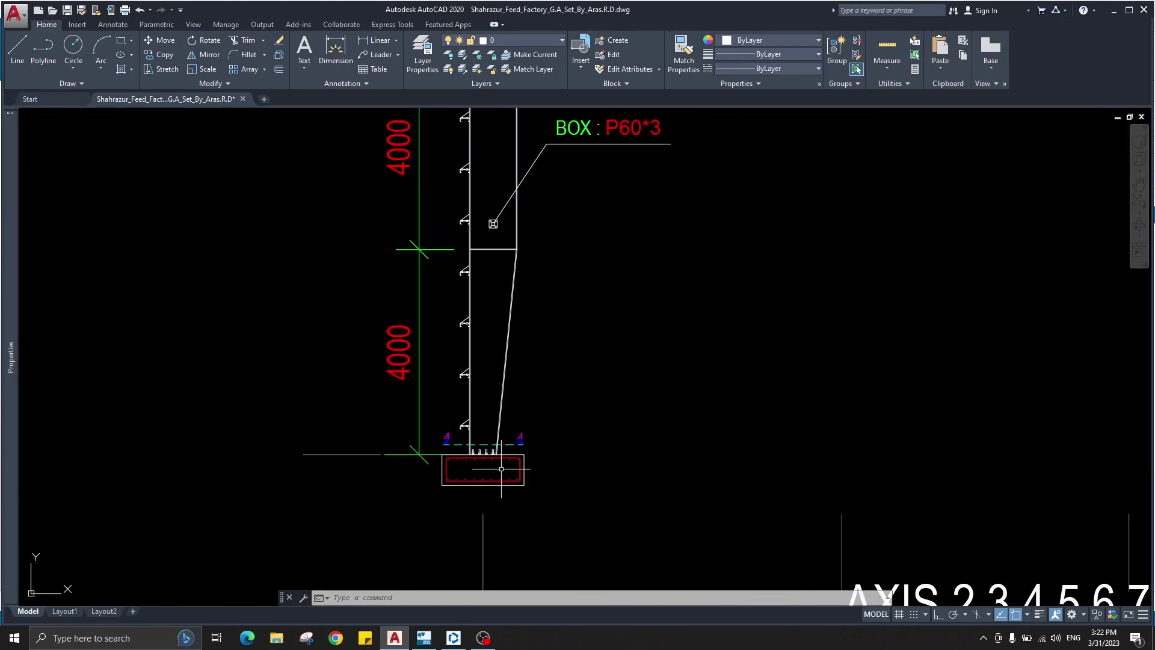
{"action": "scroll", "coordinate": [564, 315], "scroll_direction": "down", "scroll_amount": 7}
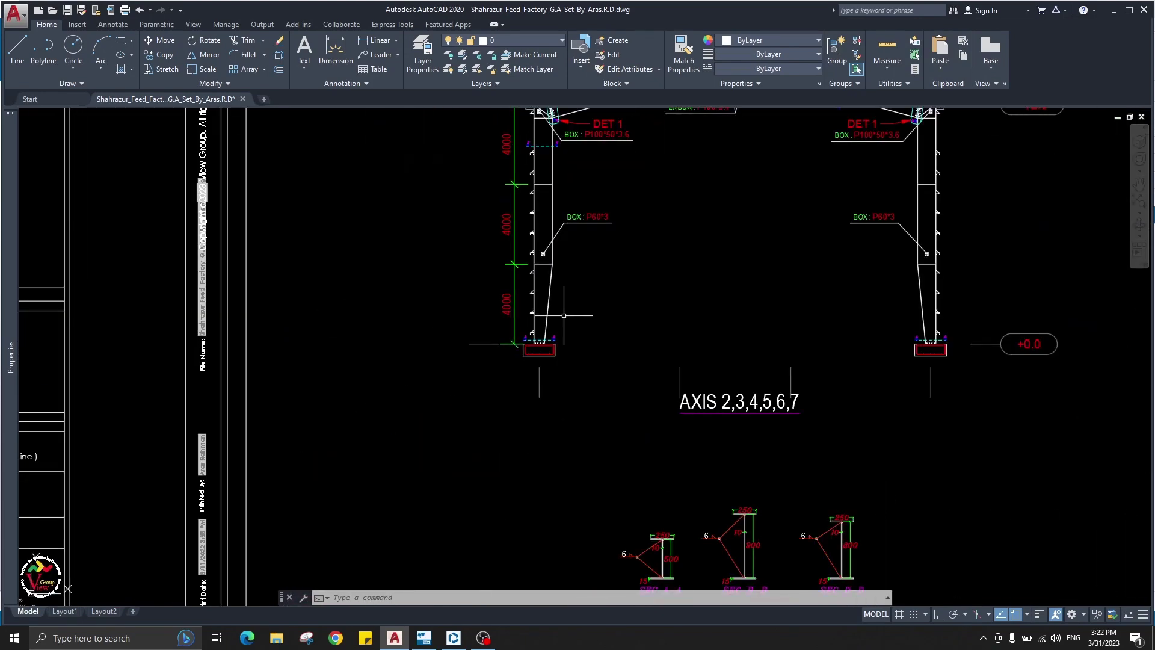
{"action": "middle_click_drag", "start_coordinate": [665, 581], "coordinate": [583, 431]}
{"action": "scroll", "coordinate": [584, 444], "scroll_direction": "up", "scroll_amount": 4}
{"action": "scroll", "coordinate": [632, 227], "scroll_direction": "up", "scroll_amount": 5}
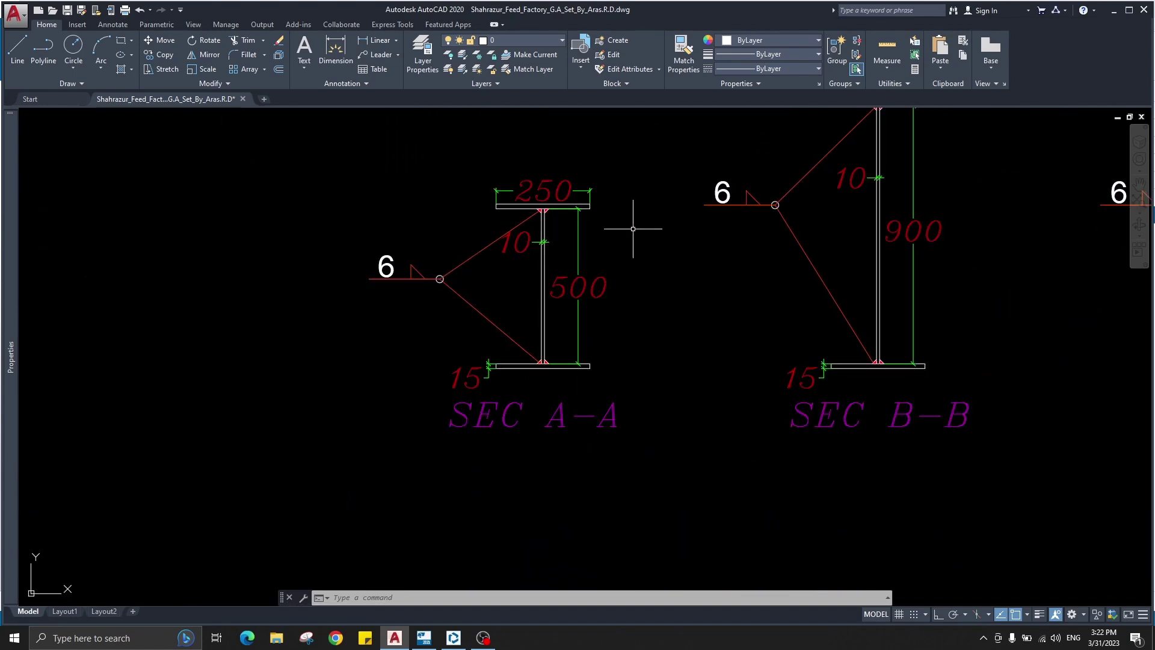
{"action": "scroll", "coordinate": [593, 227], "scroll_direction": "down", "scroll_amount": 3}
{"action": "scroll", "coordinate": [527, 261], "scroll_direction": "up", "scroll_amount": 2}
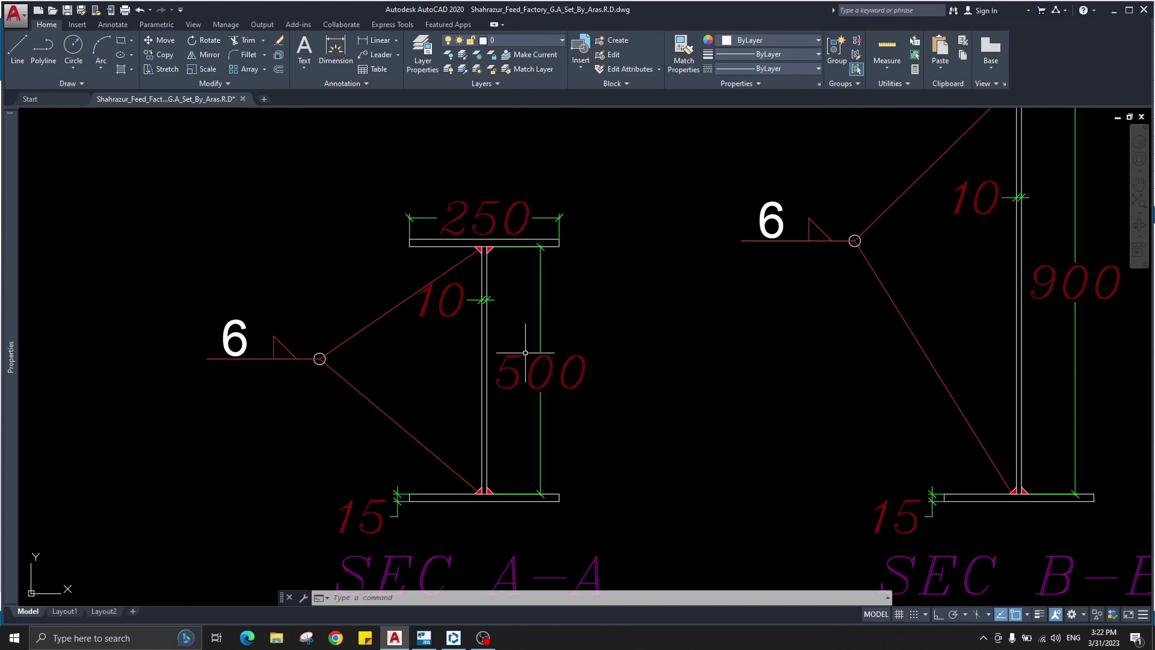
Examine the upper column on the Axis 2,3,4,5,6,7 frame elevation and the plate dimensions in SEC B-B.
{"action": "scroll", "coordinate": [604, 269], "scroll_direction": "down", "scroll_amount": 4}
{"action": "middle_click_drag", "start_coordinate": [566, 306], "coordinate": [530, 422]}
{"action": "scroll", "coordinate": [553, 250], "scroll_direction": "down", "scroll_amount": 3}
{"action": "middle_click_drag", "start_coordinate": [552, 249], "coordinate": [551, 409]}
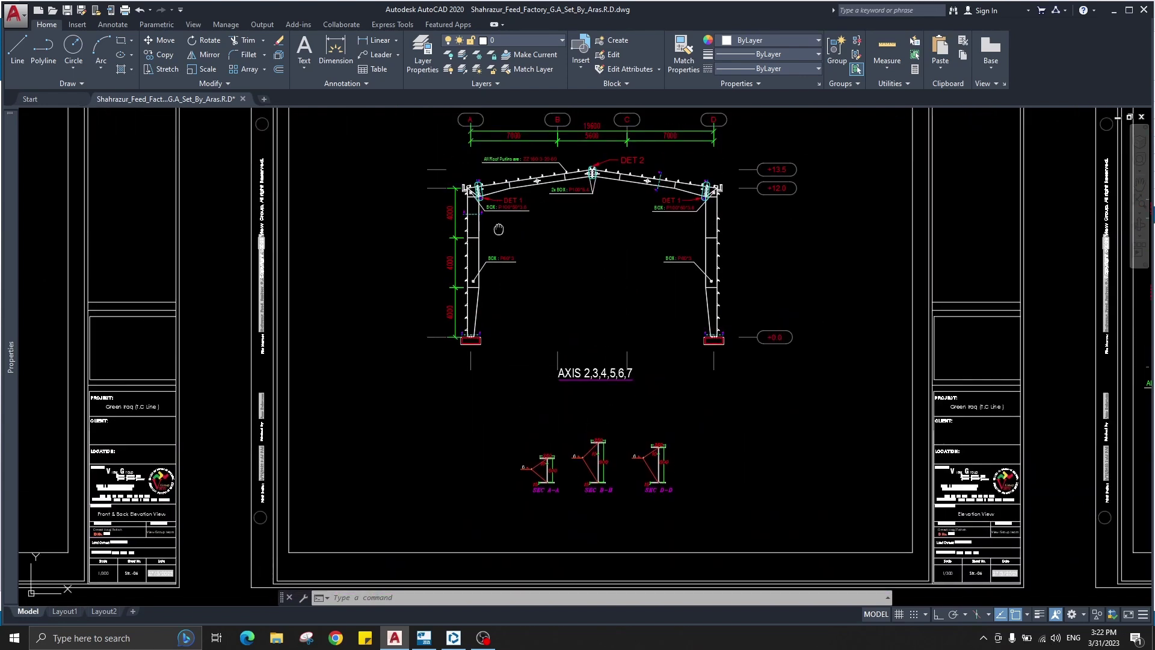
{"action": "middle_click_drag", "start_coordinate": [498, 229], "coordinate": [505, 274]}
{"action": "scroll", "coordinate": [489, 258], "scroll_direction": "up", "scroll_amount": 8}
{"action": "scroll", "coordinate": [478, 327], "scroll_direction": "down", "scroll_amount": 8}
{"action": "middle_click_drag", "start_coordinate": [544, 362], "coordinate": [478, 207]}
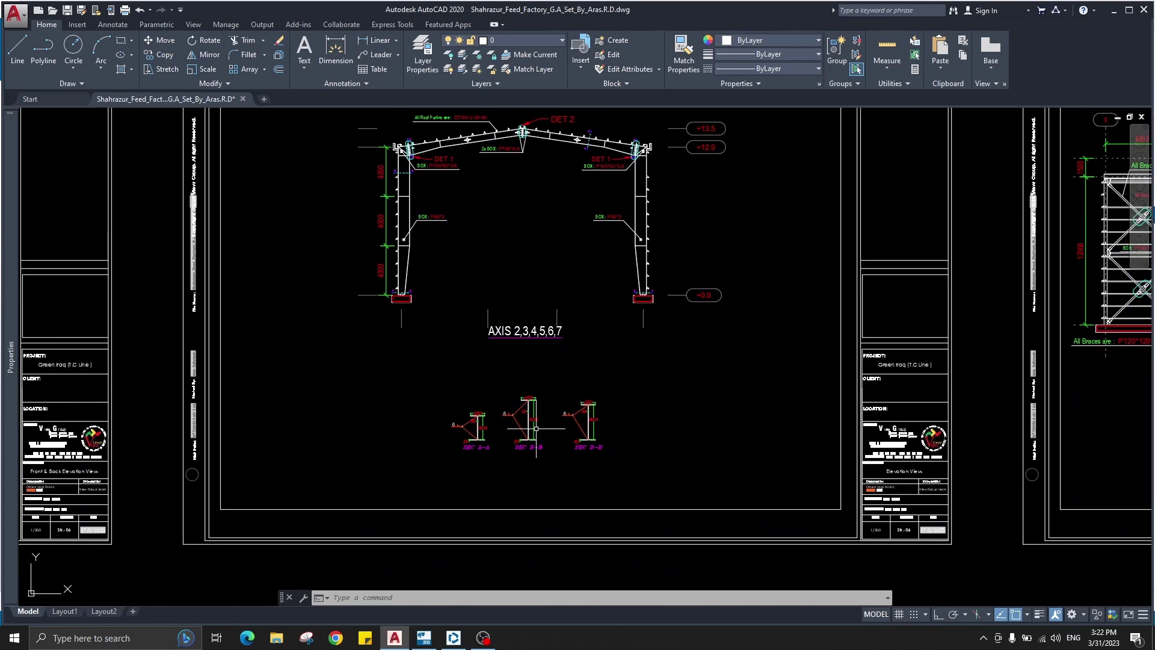
{"action": "scroll", "coordinate": [536, 428], "scroll_direction": "up", "scroll_amount": 6}
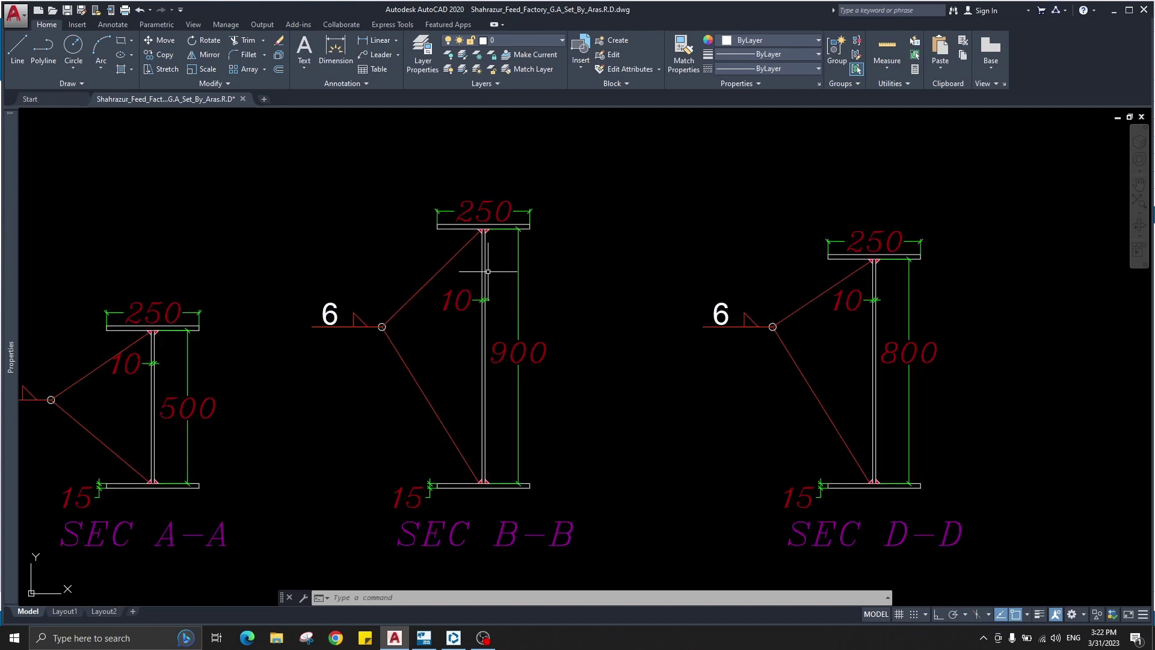
Examine the D-D section mark at the DET 1 eave connection and compare it with the SEC D-D detail below the elevation.
{"action": "scroll", "coordinate": [471, 242], "scroll_direction": "down", "scroll_amount": 8}
{"action": "middle_click_drag", "start_coordinate": [472, 238], "coordinate": [524, 421]}
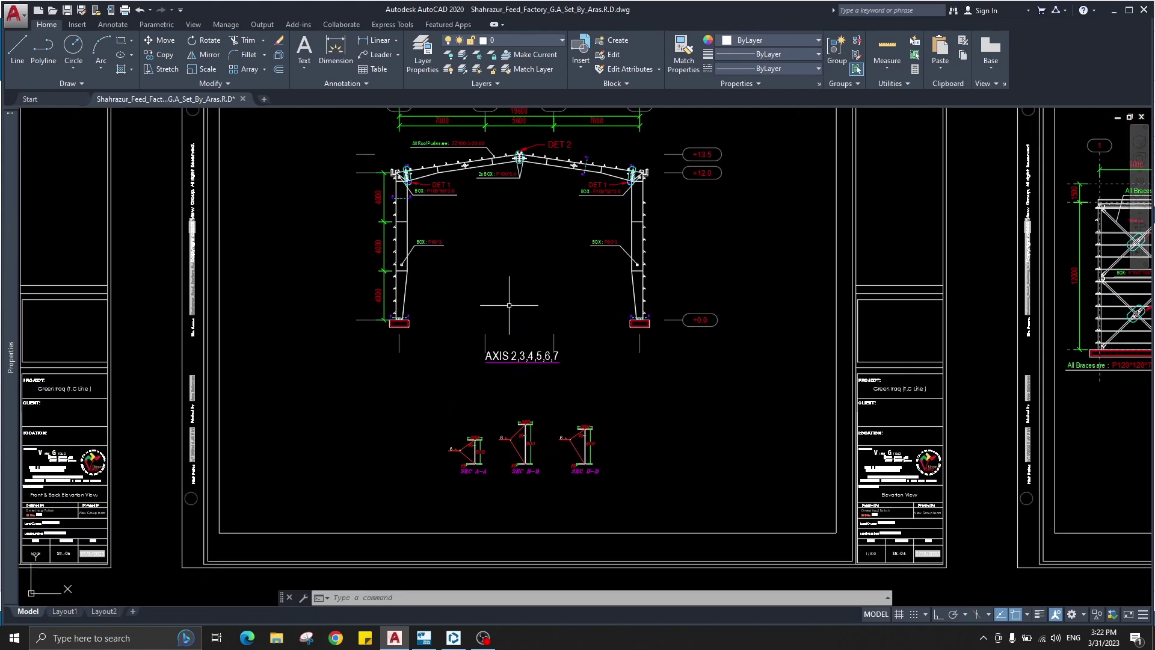
{"action": "scroll", "coordinate": [445, 259], "scroll_direction": "up", "scroll_amount": 5}
{"action": "scroll", "coordinate": [446, 259], "scroll_direction": "down", "scroll_amount": 2}
{"action": "scroll", "coordinate": [455, 263], "scroll_direction": "up", "scroll_amount": 3}
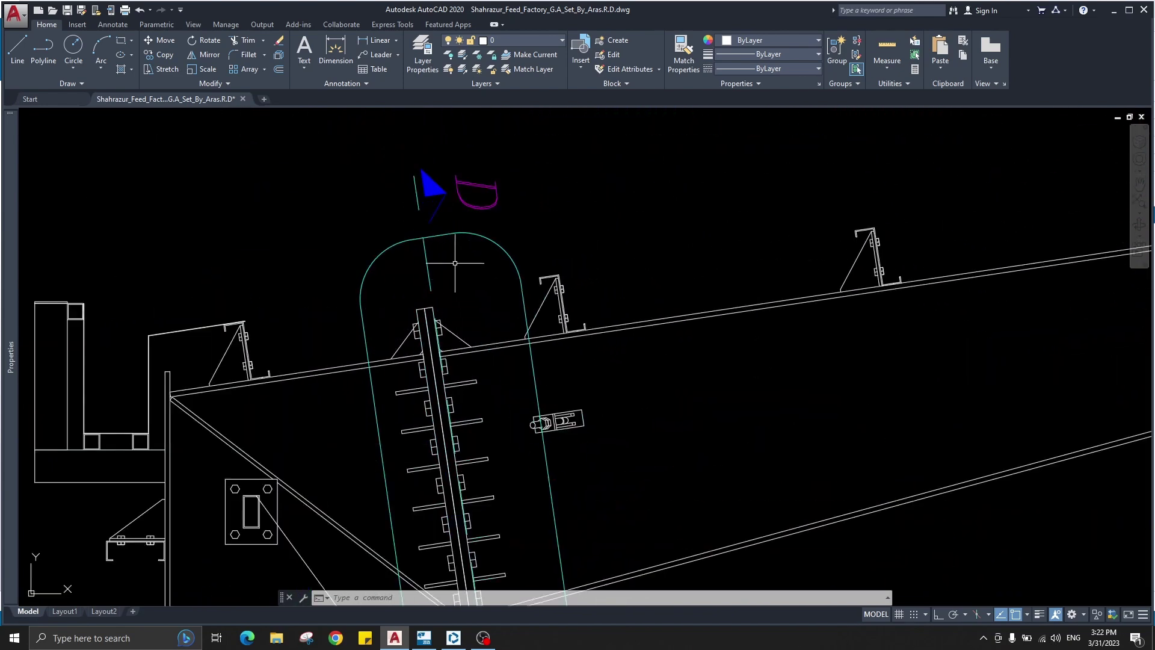
{"action": "scroll", "coordinate": [415, 186], "scroll_direction": "down", "scroll_amount": 7}
{"action": "scroll", "coordinate": [419, 218], "scroll_direction": "up", "scroll_amount": 4}
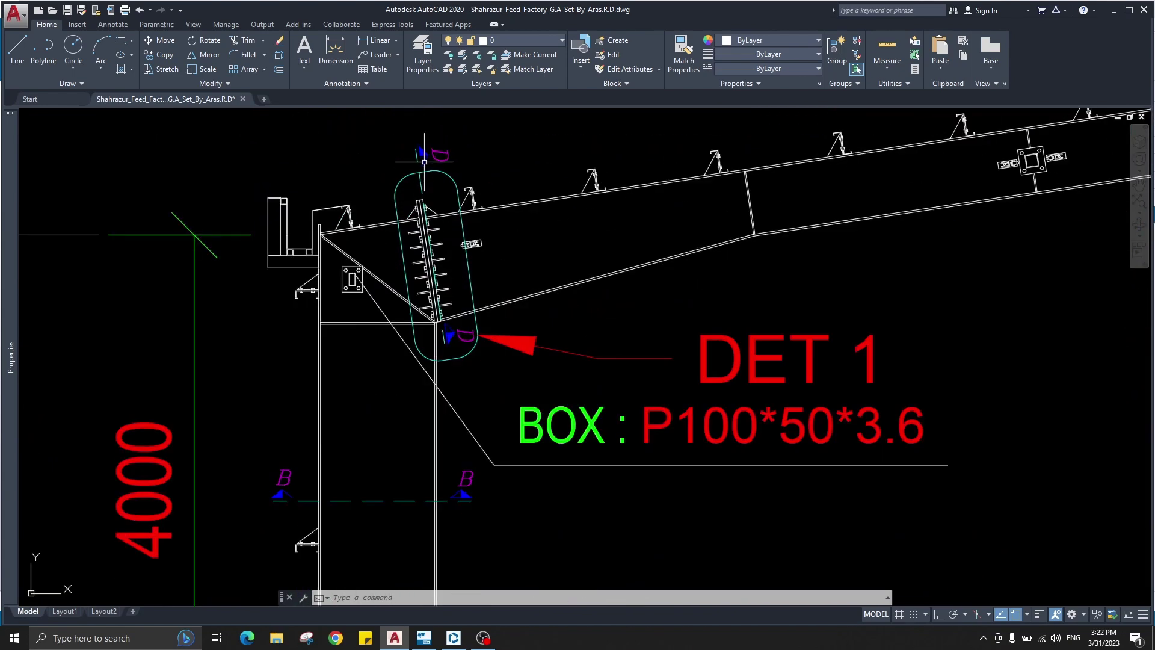
{"action": "scroll", "coordinate": [482, 238], "scroll_direction": "down", "scroll_amount": 6}
{"action": "middle_click_drag", "start_coordinate": [518, 316], "coordinate": [408, 142]}
{"action": "middle_click_drag", "start_coordinate": [570, 429], "coordinate": [400, 175]}
{"action": "middle_click_drag", "start_coordinate": [591, 488], "coordinate": [505, 296]}
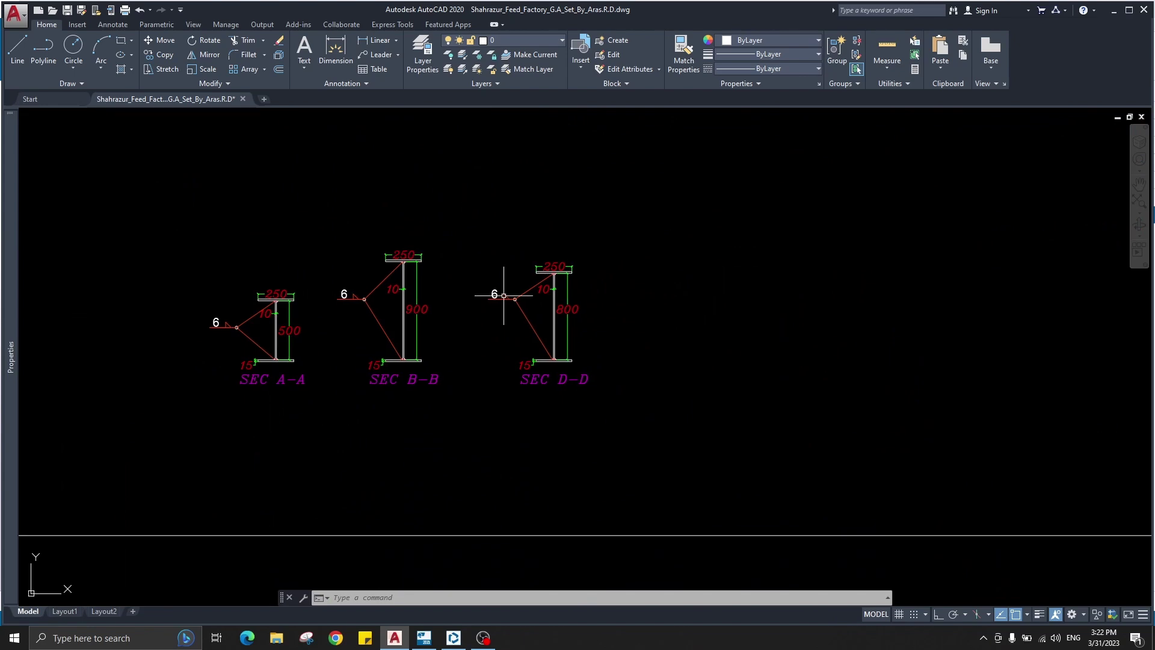
{"action": "scroll", "coordinate": [593, 331], "scroll_direction": "up", "scroll_amount": 4}
{"action": "scroll", "coordinate": [542, 260], "scroll_direction": "up", "scroll_amount": 2}
{"action": "scroll", "coordinate": [499, 220], "scroll_direction": "down", "scroll_amount": 10}
{"action": "middle_click_drag", "start_coordinate": [511, 248], "coordinate": [620, 541]}
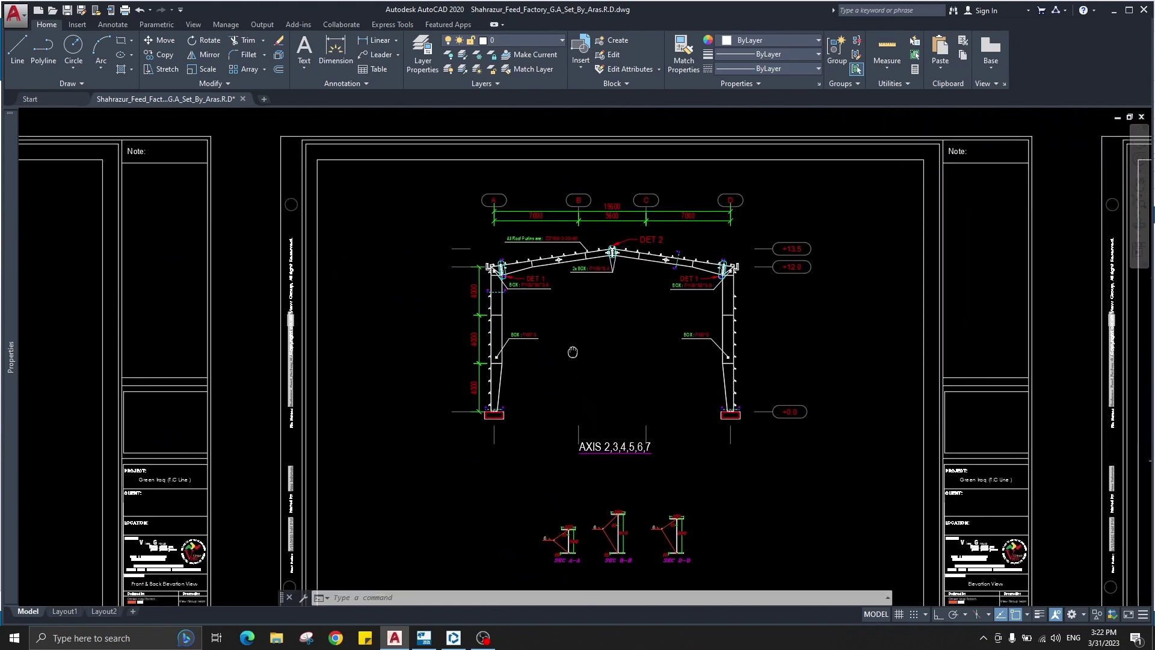
{"action": "scroll", "coordinate": [490, 241], "scroll_direction": "up", "scroll_amount": 10}
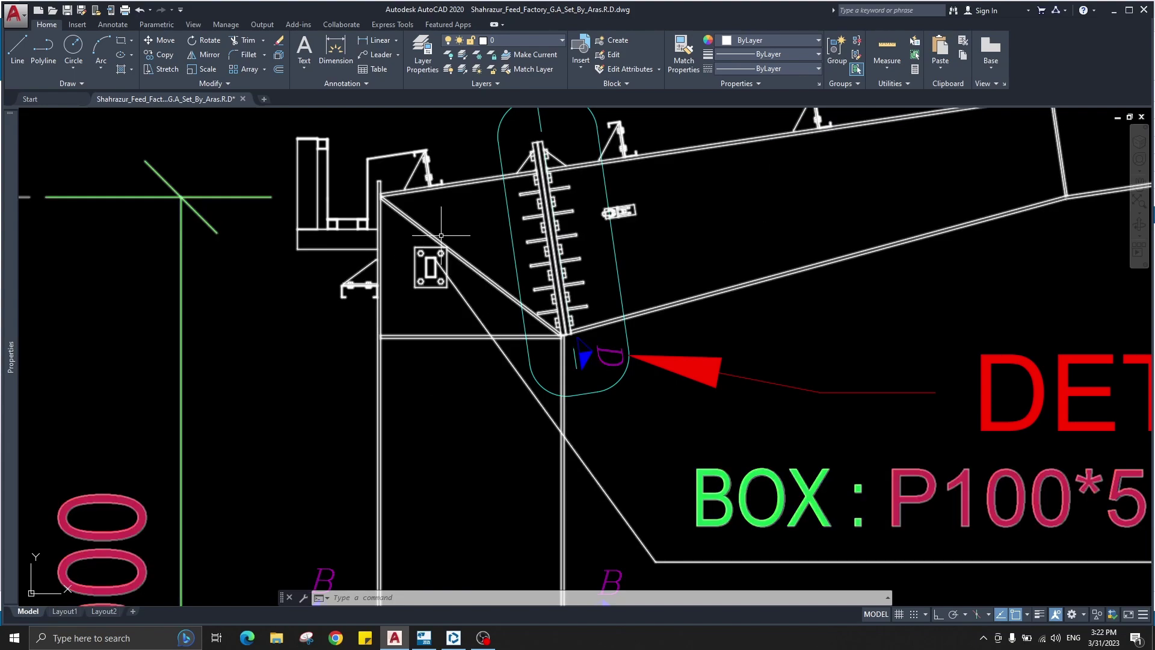
Switch to Tekla Structures and set the tapered section's depth to 500 at the base and 900 at the upper end.
{"action": "scroll", "coordinate": [626, 241], "scroll_direction": "down", "scroll_amount": 5}
{"action": "scroll", "coordinate": [613, 212], "scroll_direction": "up", "scroll_amount": 3}
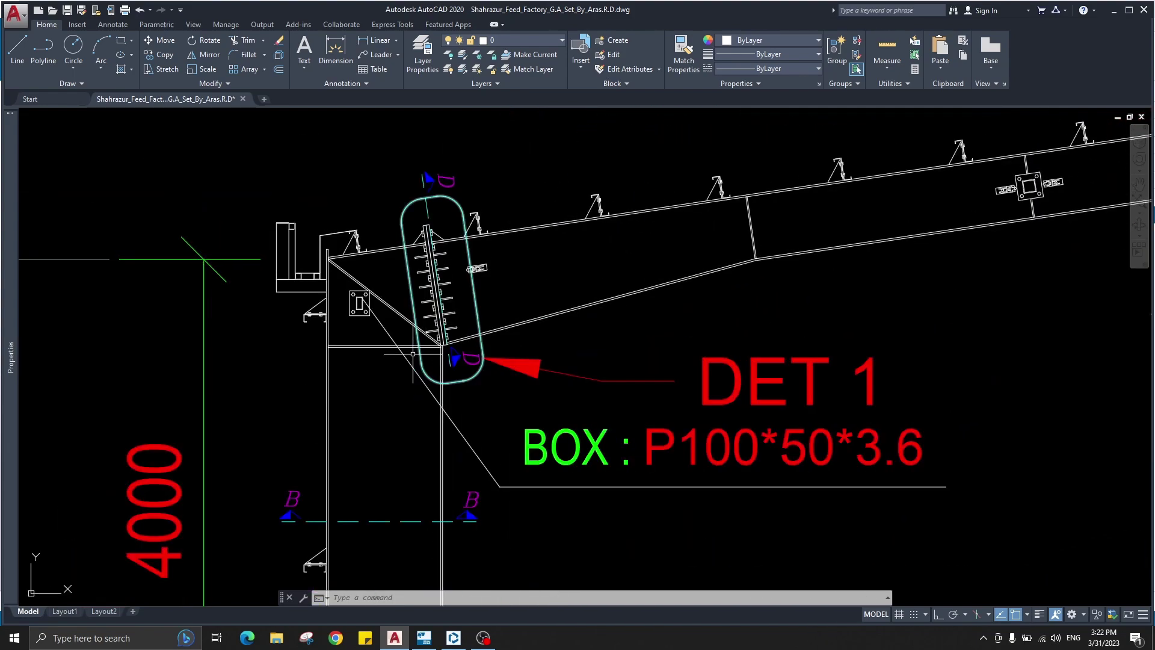
{"action": "scroll", "coordinate": [543, 348], "scroll_direction": "down", "scroll_amount": 8}
{"action": "middle_click_drag", "start_coordinate": [593, 550], "coordinate": [553, 416]}
{"action": "scroll", "coordinate": [553, 423], "scroll_direction": "up", "scroll_amount": 2}
{"action": "left_click", "coordinate": [1115, 11]}
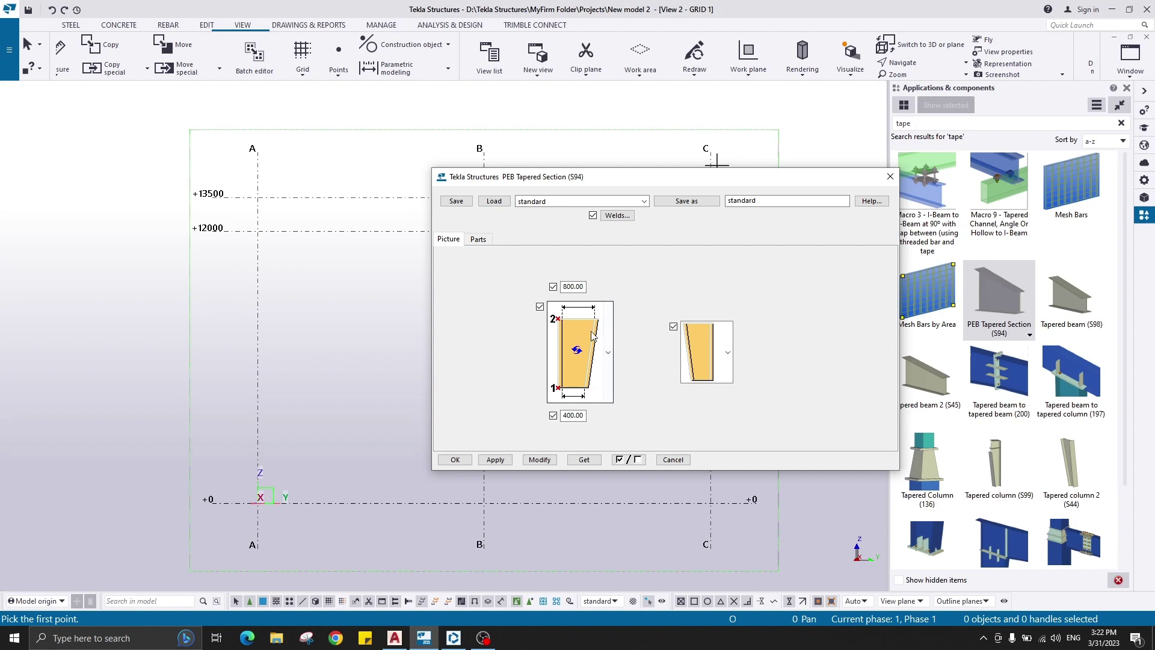
{"action": "left_click", "coordinate": [579, 414]}
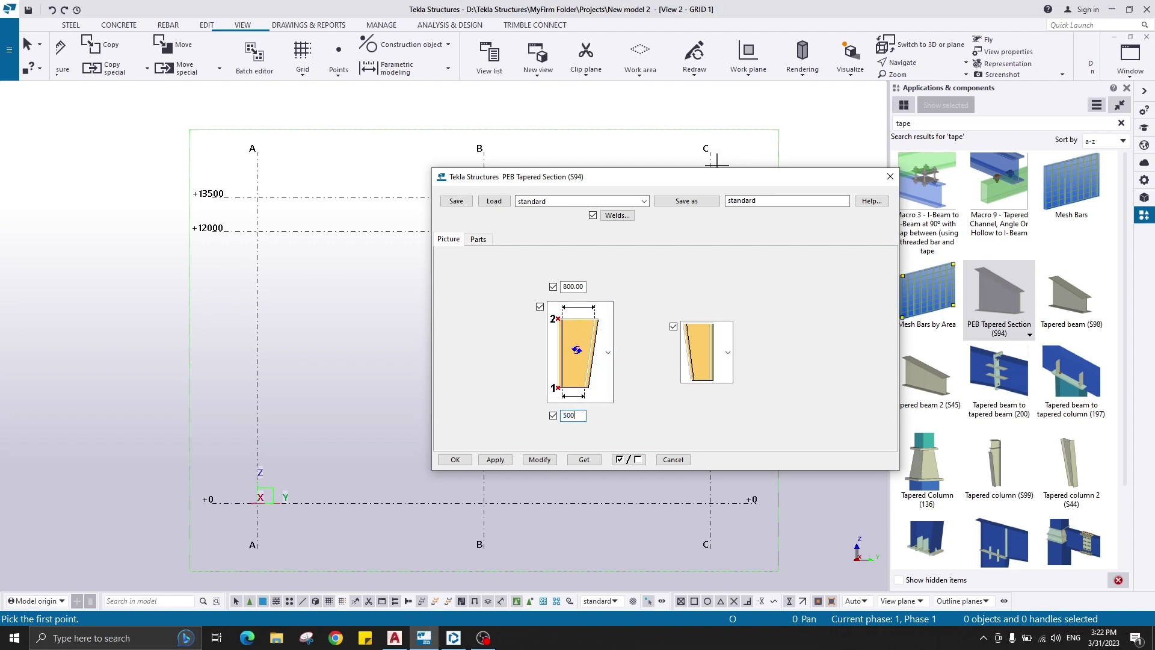
{"action": "type", "text": "500"}
{"action": "double_click", "coordinate": [579, 287]}
Open the tapered section's part settings, and examine the plate thicknesses in SEC A-A and SEC B-B of the AutoCAD drawing.
{"action": "left_click", "coordinate": [479, 239]}
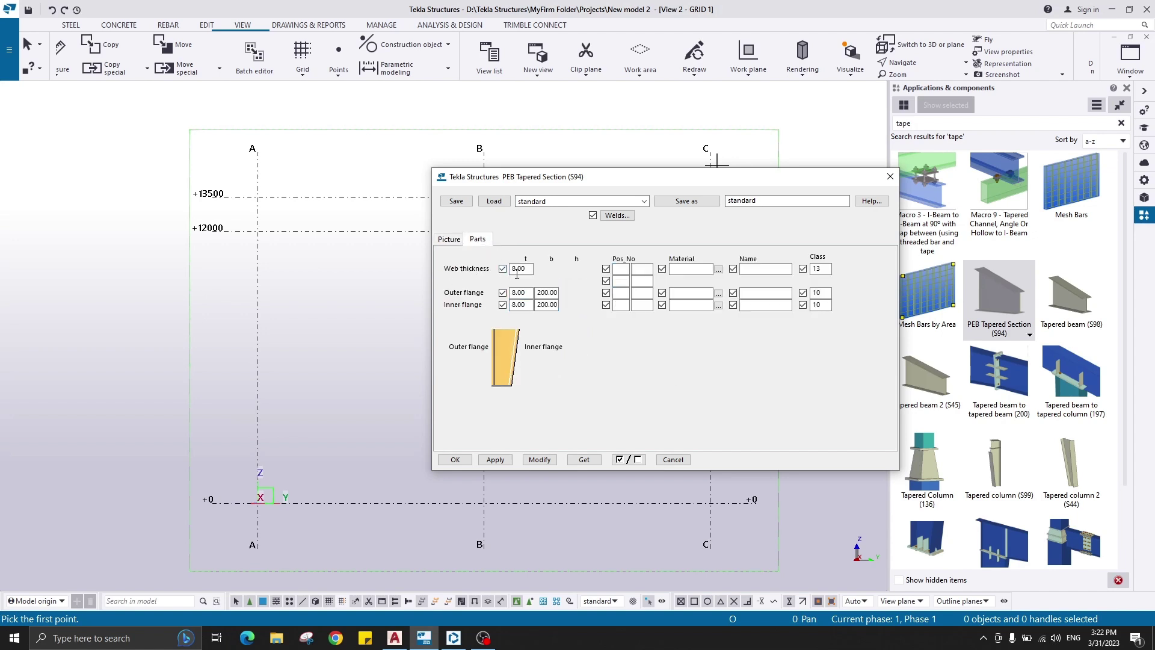
{"action": "left_click", "coordinate": [395, 638]}
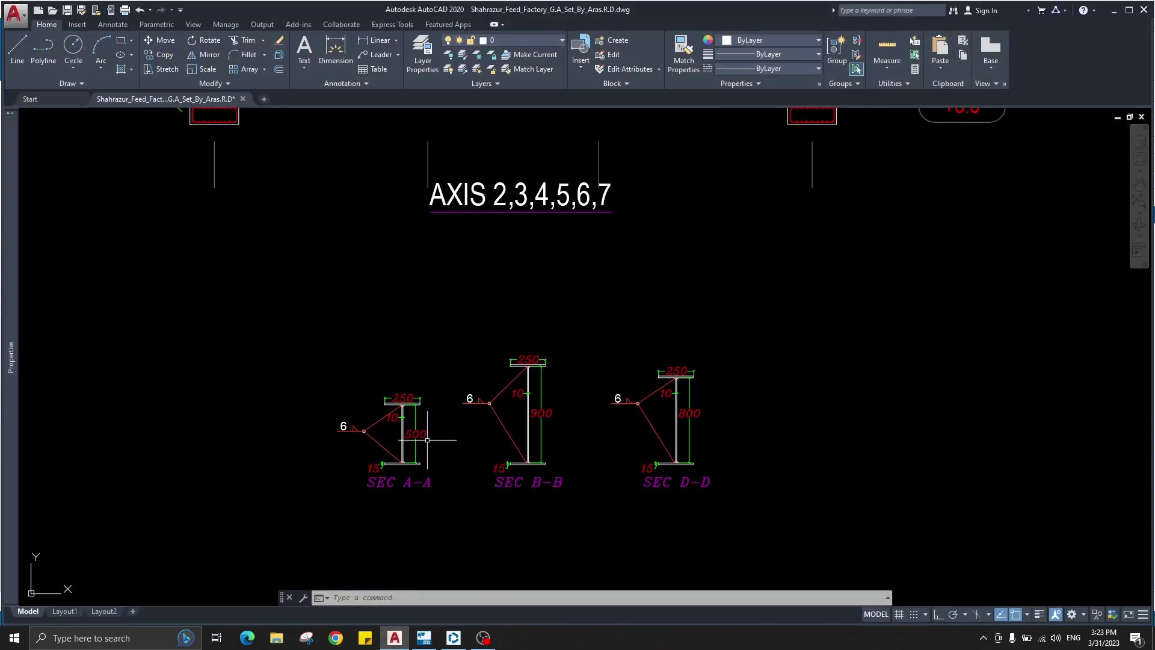
{"action": "scroll", "coordinate": [428, 440], "scroll_direction": "up", "scroll_amount": 5}
{"action": "scroll", "coordinate": [812, 293], "scroll_direction": "down", "scroll_amount": 1}
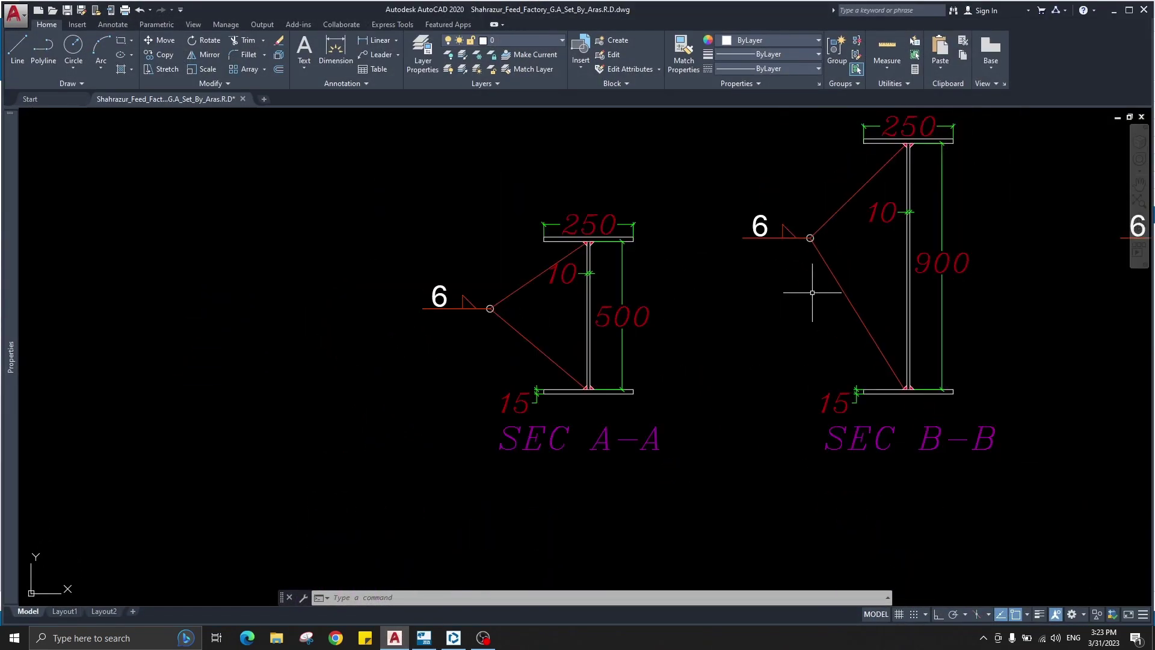
{"action": "scroll", "coordinate": [812, 292], "scroll_direction": "down", "scroll_amount": 2}
{"action": "scroll", "coordinate": [506, 291], "scroll_direction": "up", "scroll_amount": 3}
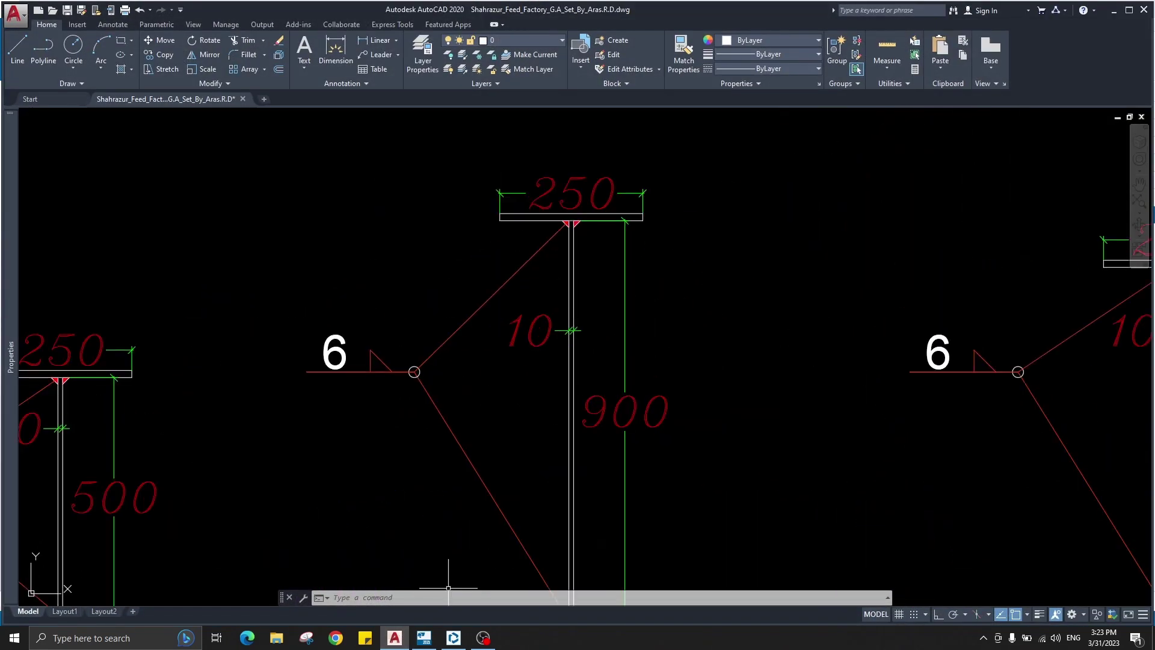
Set the web thickness to 10 and both the outer and inner flange thicknesses to 15, following the AutoCAD section details.
{"action": "left_click", "coordinate": [424, 638]}
{"action": "double_click", "coordinate": [517, 268]}
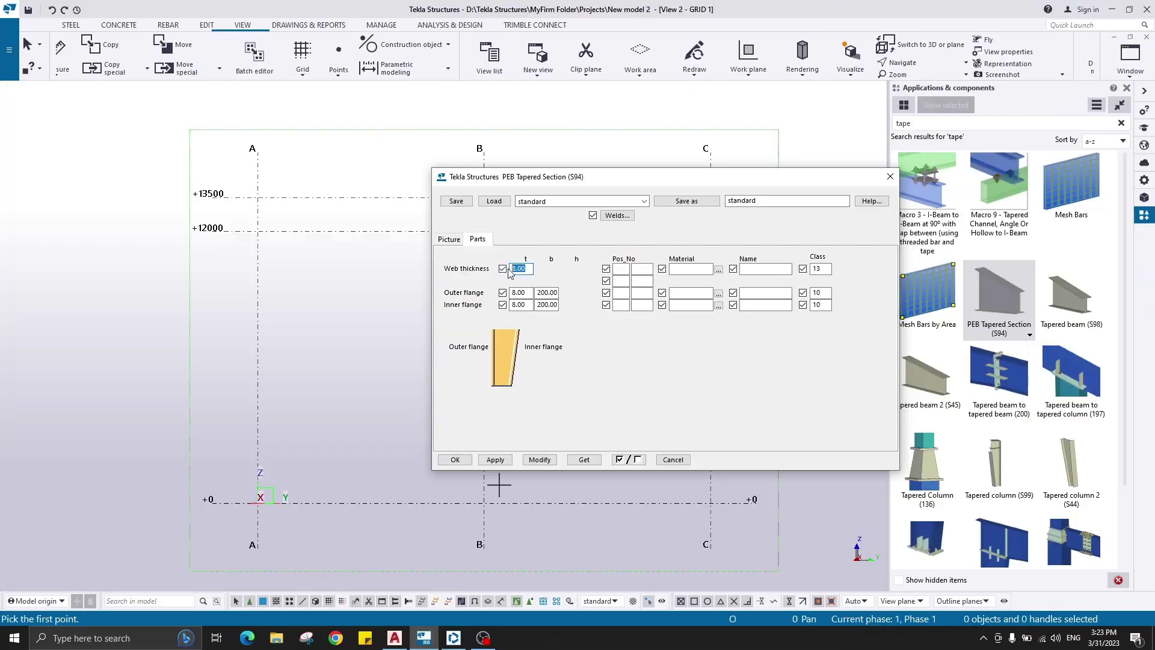
{"action": "left_click", "coordinate": [394, 638]}
{"action": "scroll", "coordinate": [457, 421], "scroll_direction": "down", "scroll_amount": 3}
{"action": "scroll", "coordinate": [502, 362], "scroll_direction": "up", "scroll_amount": 3}
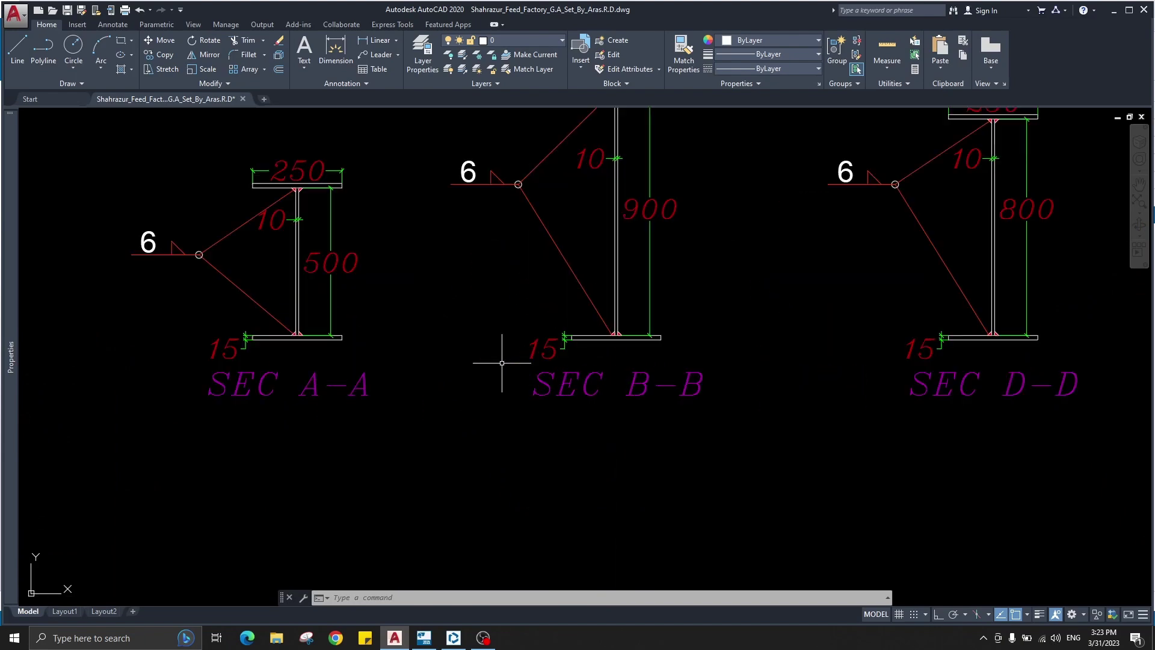
{"action": "scroll", "coordinate": [508, 360], "scroll_direction": "up", "scroll_amount": 2}
{"action": "scroll", "coordinate": [583, 318], "scroll_direction": "down", "scroll_amount": 2}
{"action": "middle_click_drag", "start_coordinate": [585, 321], "coordinate": [581, 400]}
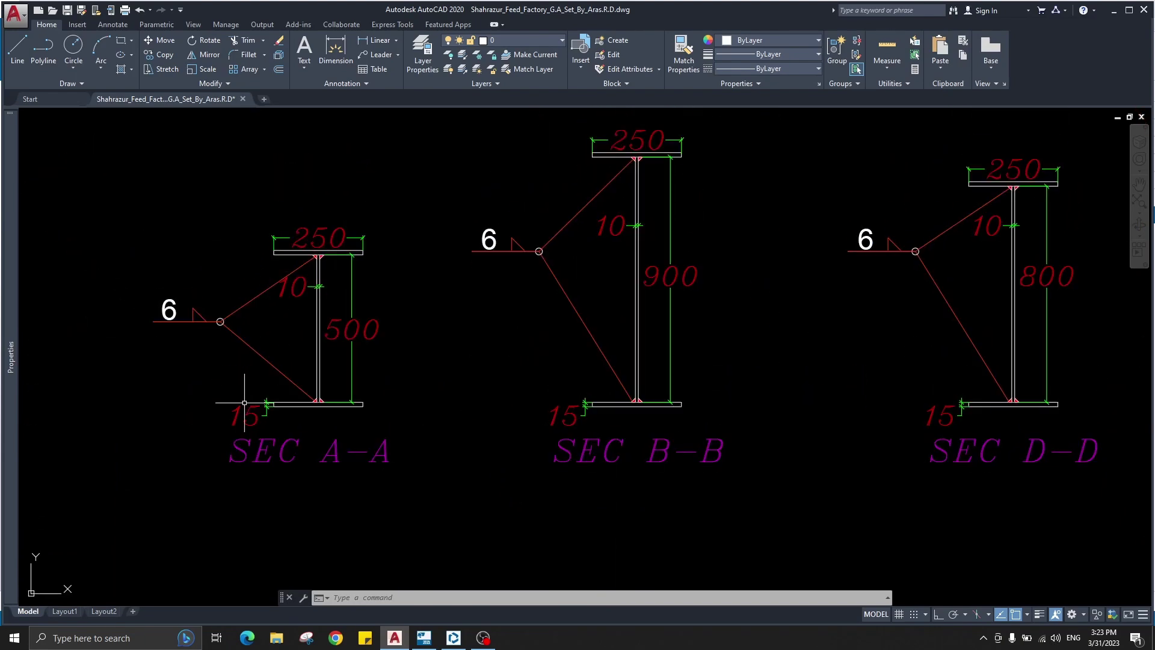
{"action": "left_click", "coordinate": [424, 638]}
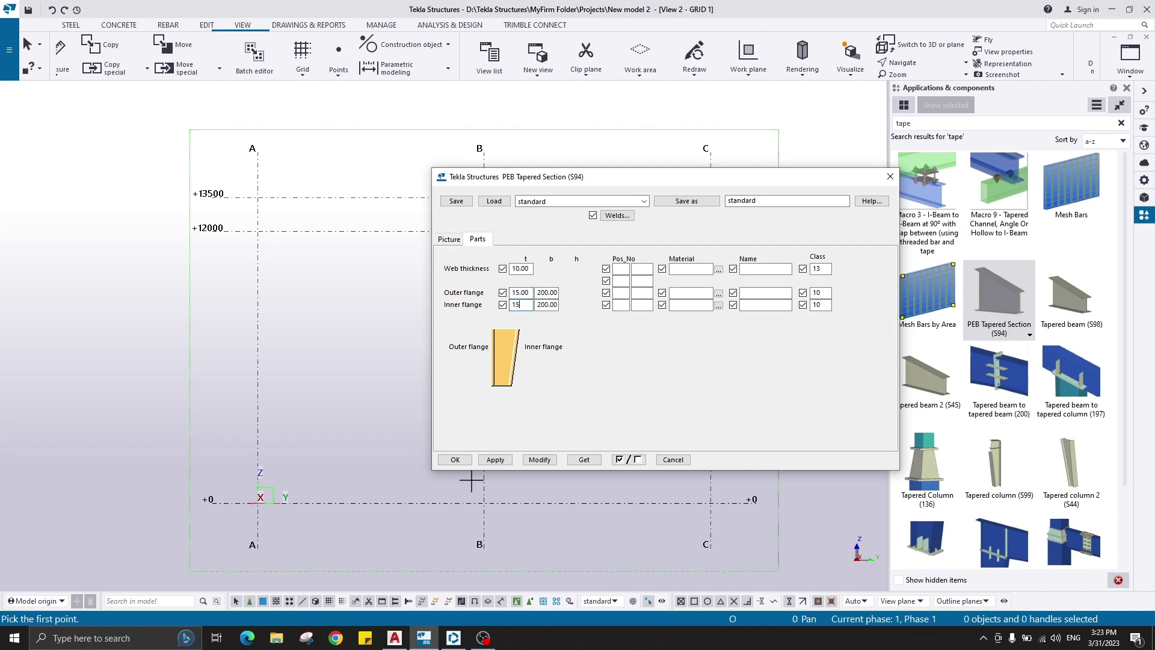
Switch to Trimble Connect and examine the flange of a frame column in the Shahrazur_FeedFactory_IFC model.
{"action": "left_click", "coordinate": [549, 291]}
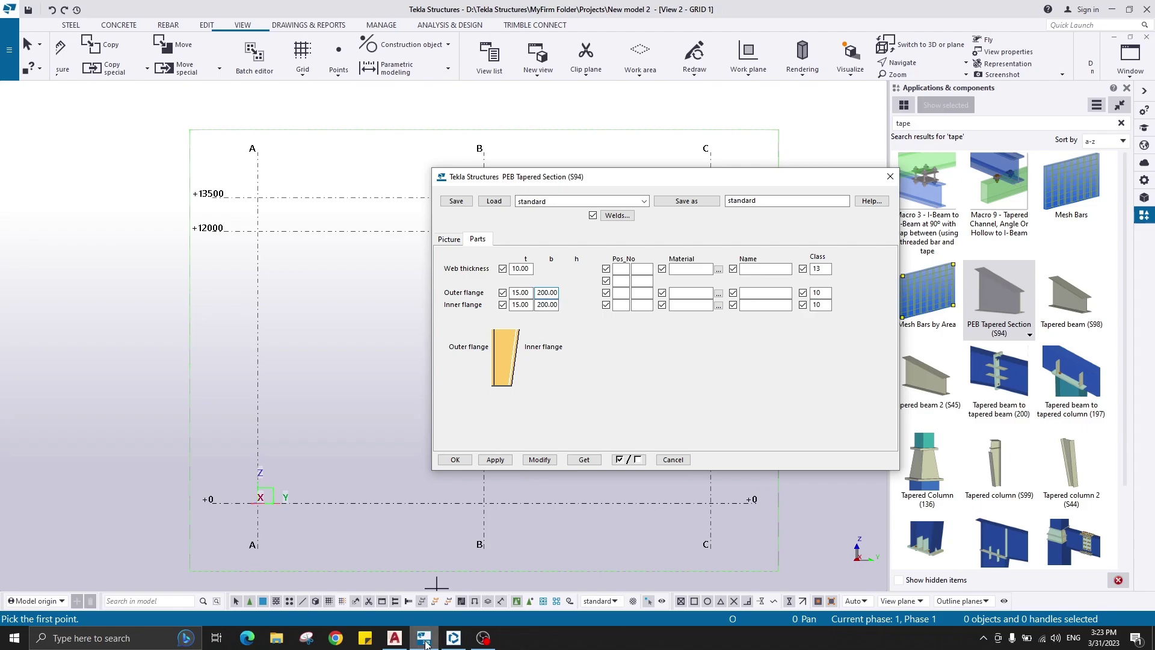
{"action": "left_click", "coordinate": [454, 639]}
{"action": "scroll", "coordinate": [488, 296], "scroll_direction": "down", "scroll_amount": 3}
{"action": "left_click_drag", "start_coordinate": [486, 363], "coordinate": [545, 272]}
{"action": "scroll", "coordinate": [544, 272], "scroll_direction": "up", "scroll_amount": 5}
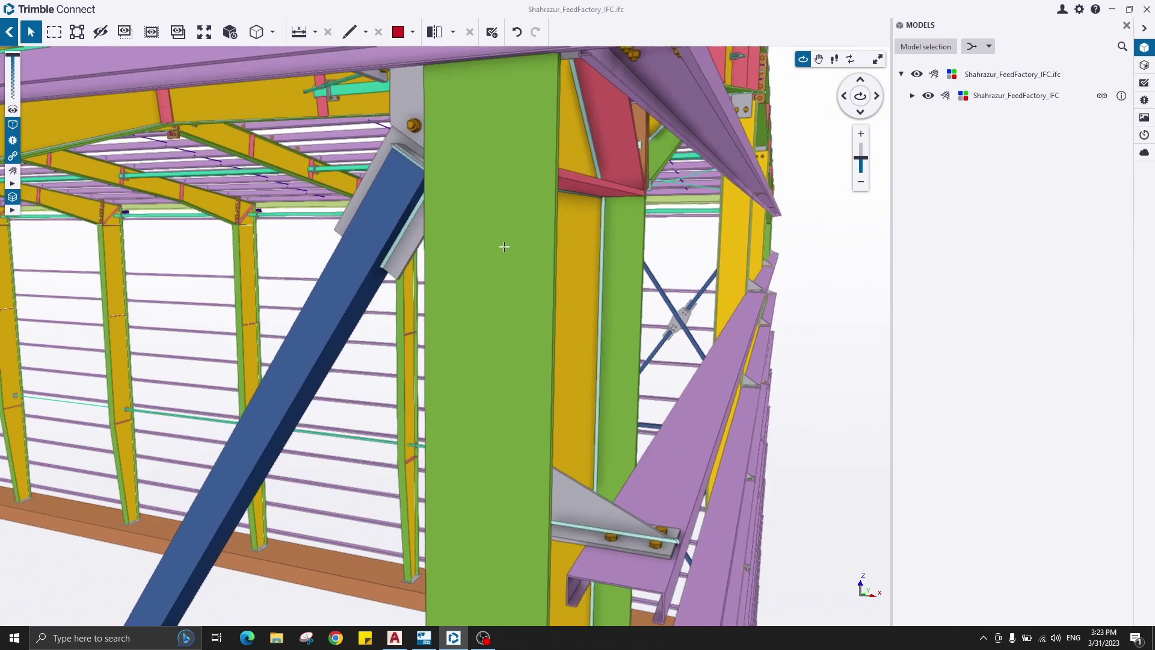
{"action": "left_click", "coordinate": [1112, 9]}
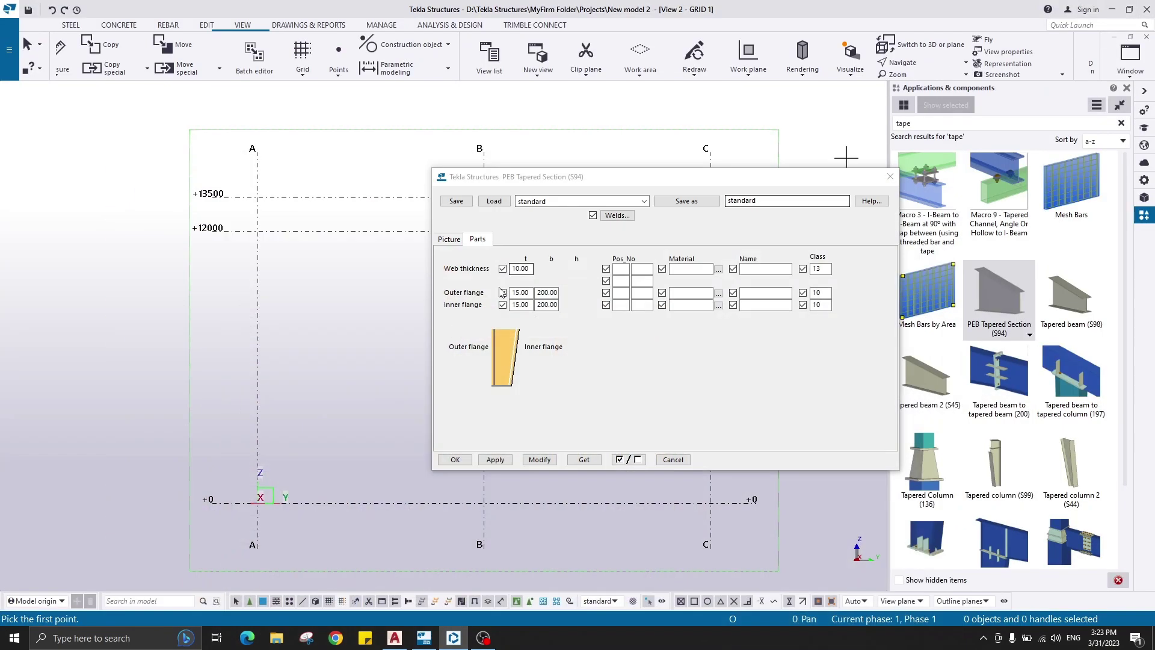
Check the flange width in AutoCAD's SEC B-B, set both flange widths to 250 in Tekla Structures and accept the component settings.
{"action": "left_click", "coordinate": [395, 638]}
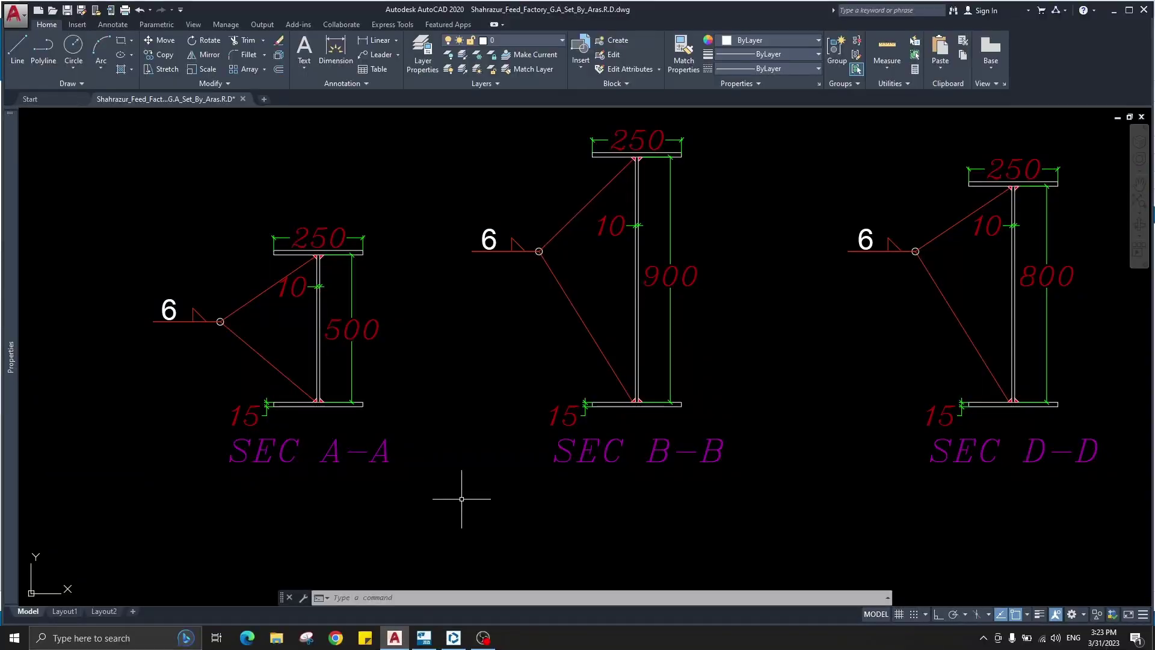
{"action": "scroll", "coordinate": [658, 133], "scroll_direction": "up", "scroll_amount": 4}
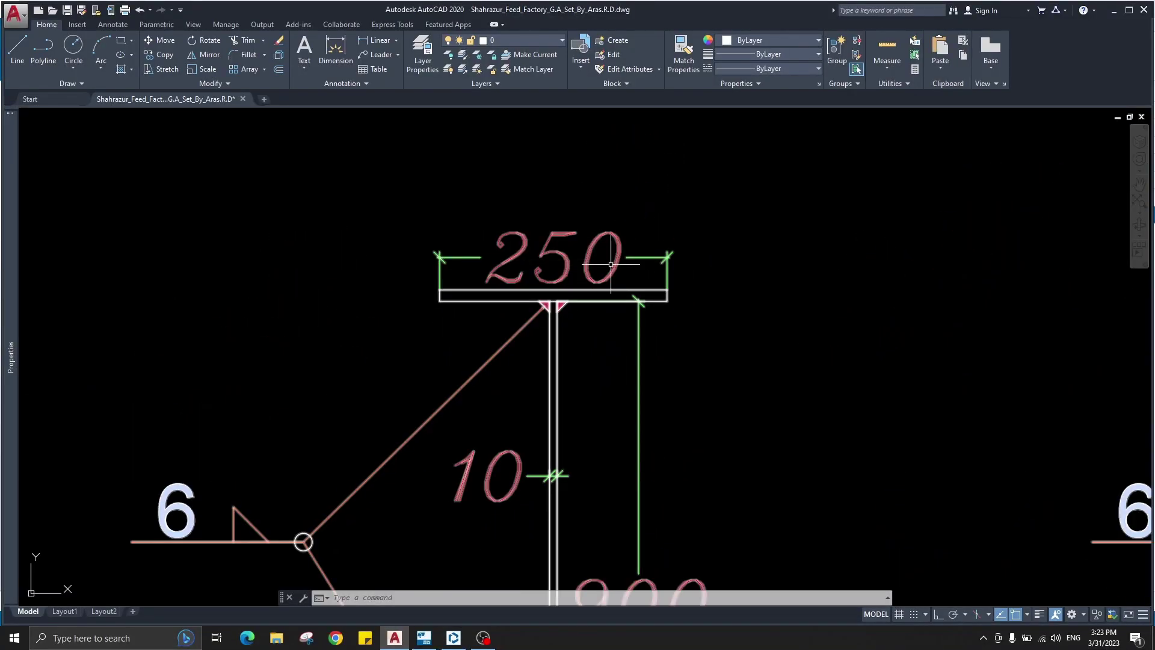
{"action": "left_click", "coordinate": [1113, 12]}
{"action": "double_click", "coordinate": [552, 294]}
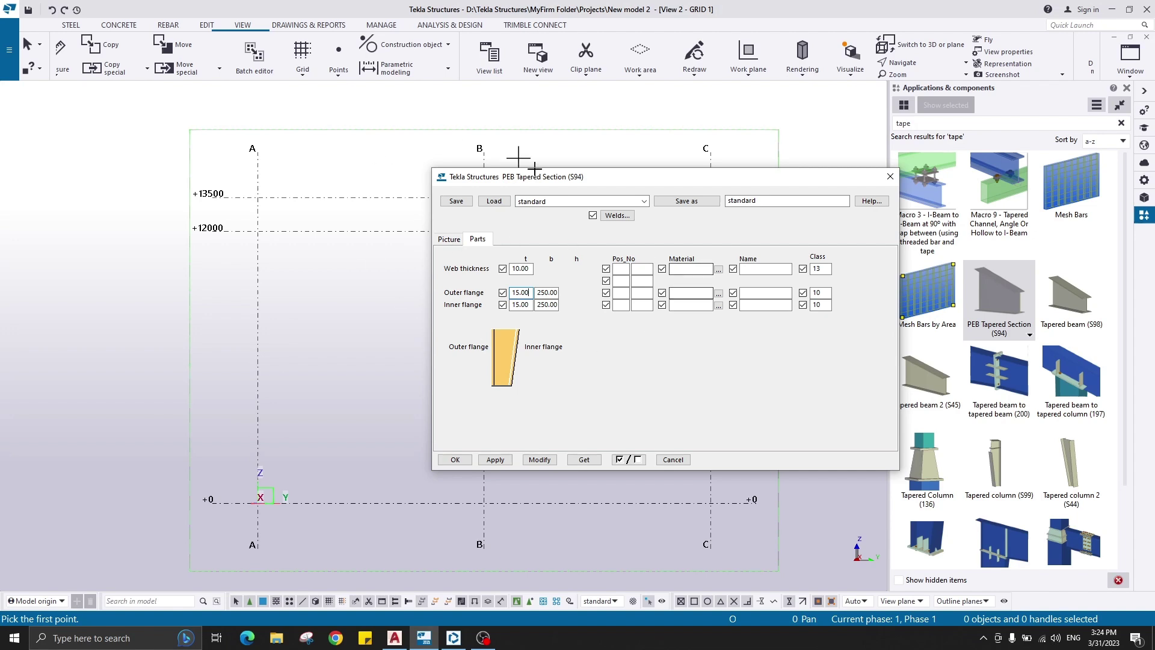
{"action": "left_click", "coordinate": [450, 239]}
{"action": "left_click", "coordinate": [480, 239]}
{"action": "left_click", "coordinate": [458, 460]}
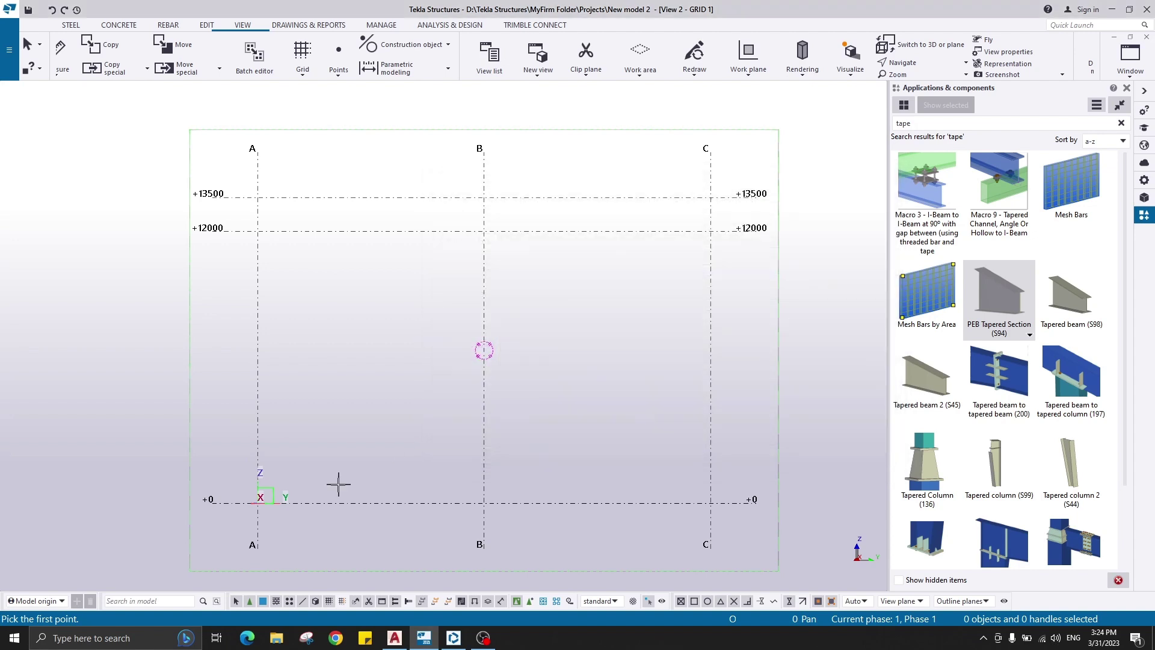
{"action": "left_click", "coordinate": [257, 502]}
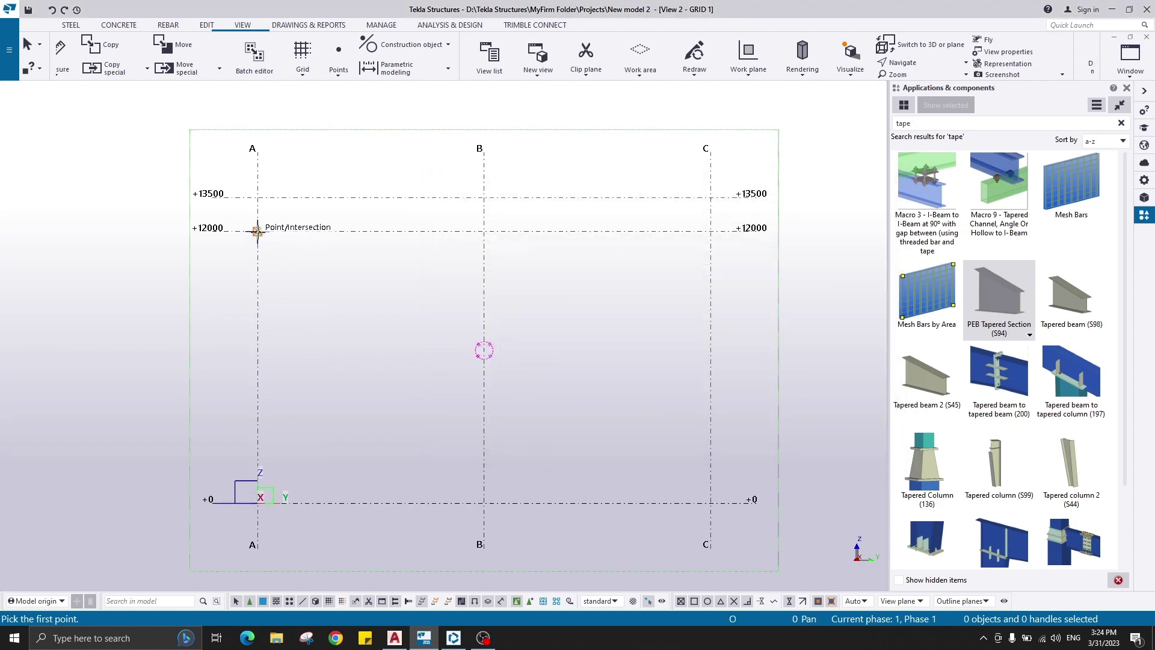
{"action": "right_click", "coordinate": [315, 259]}
{"action": "left_click", "coordinate": [343, 266]}
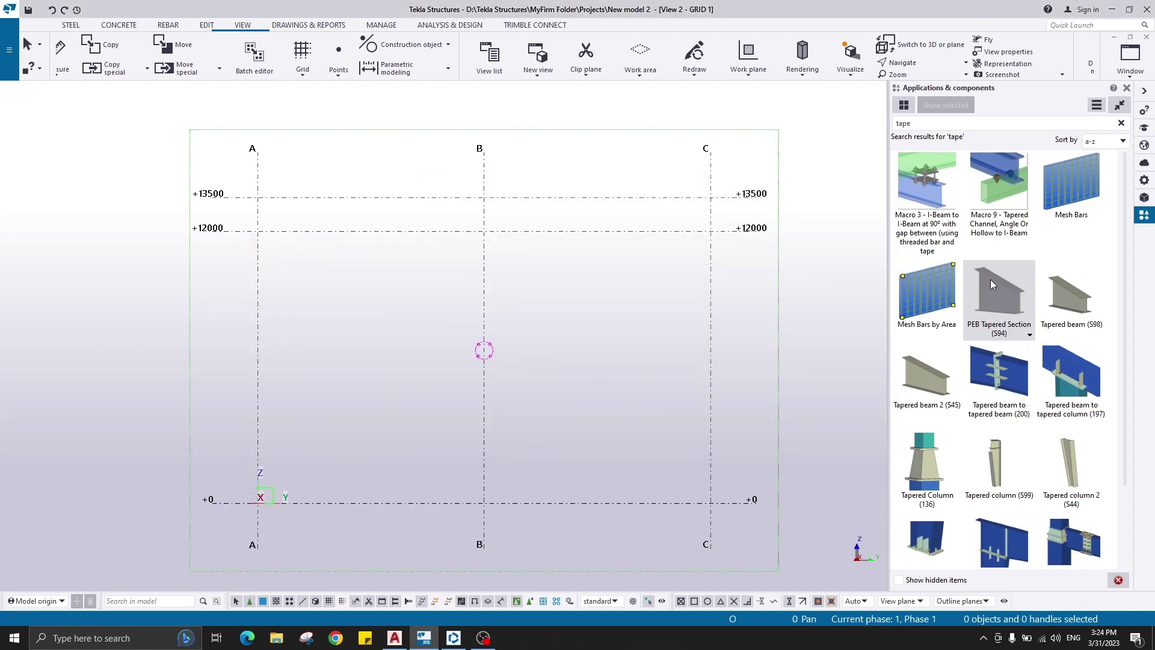
Place the PEB Tapered Section column on grid line A from level +0 to level +12000, and end the command.
{"action": "double_click", "coordinate": [1001, 295]}
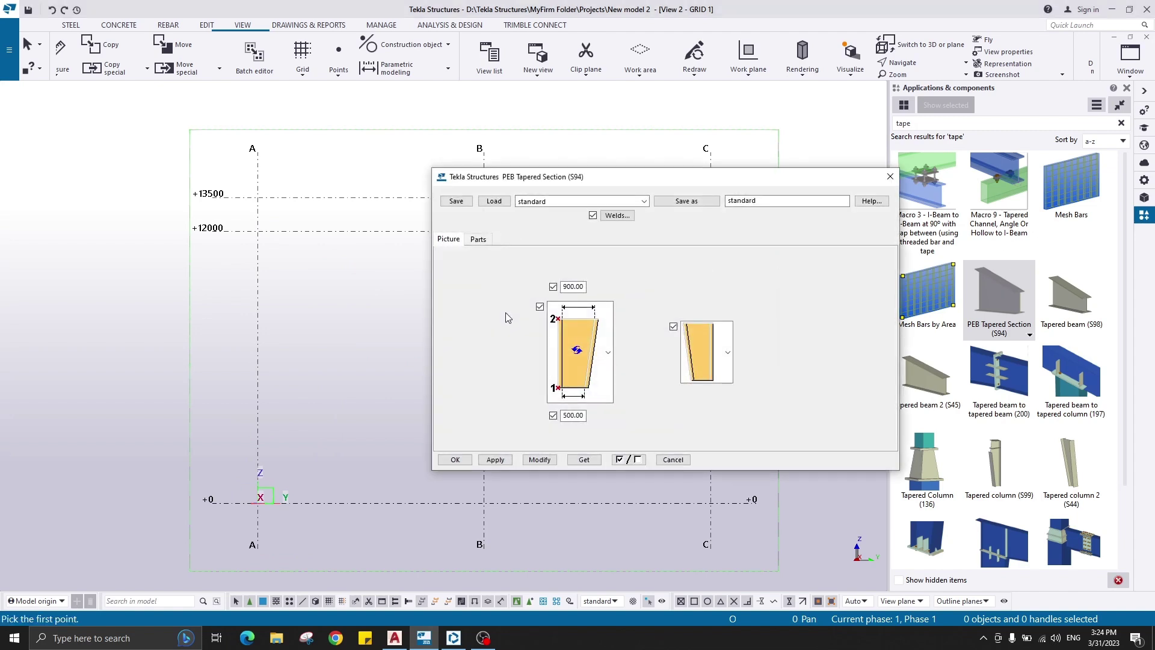
{"action": "left_click", "coordinate": [480, 240]}
{"action": "left_click", "coordinate": [456, 460]}
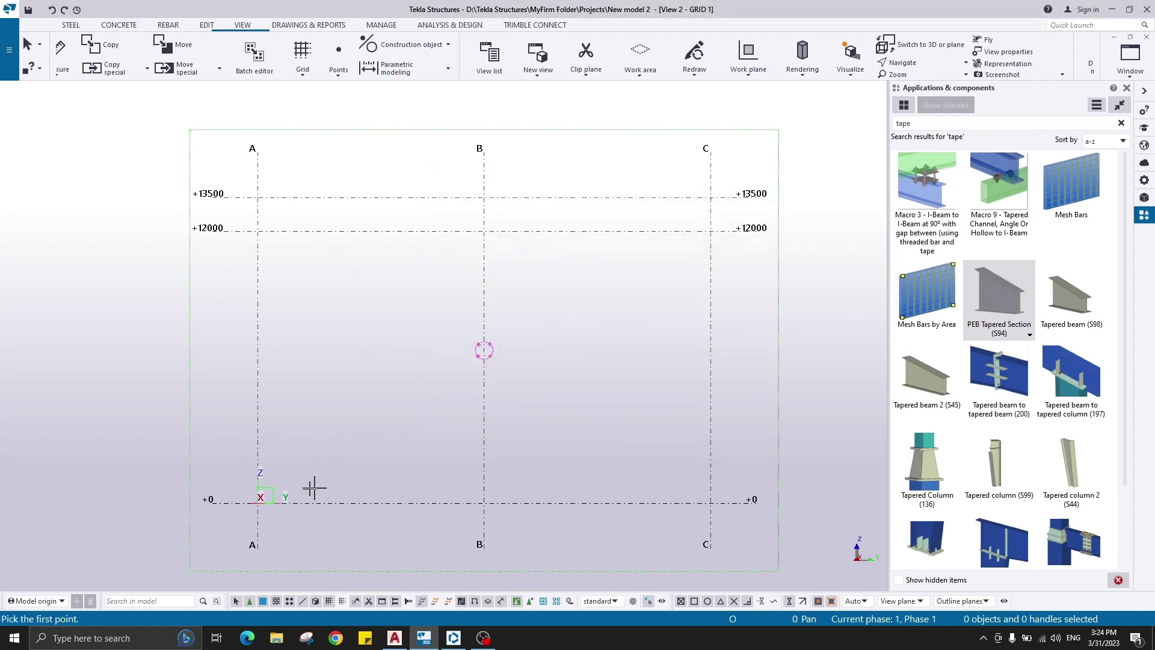
{"action": "left_click", "coordinate": [257, 502]}
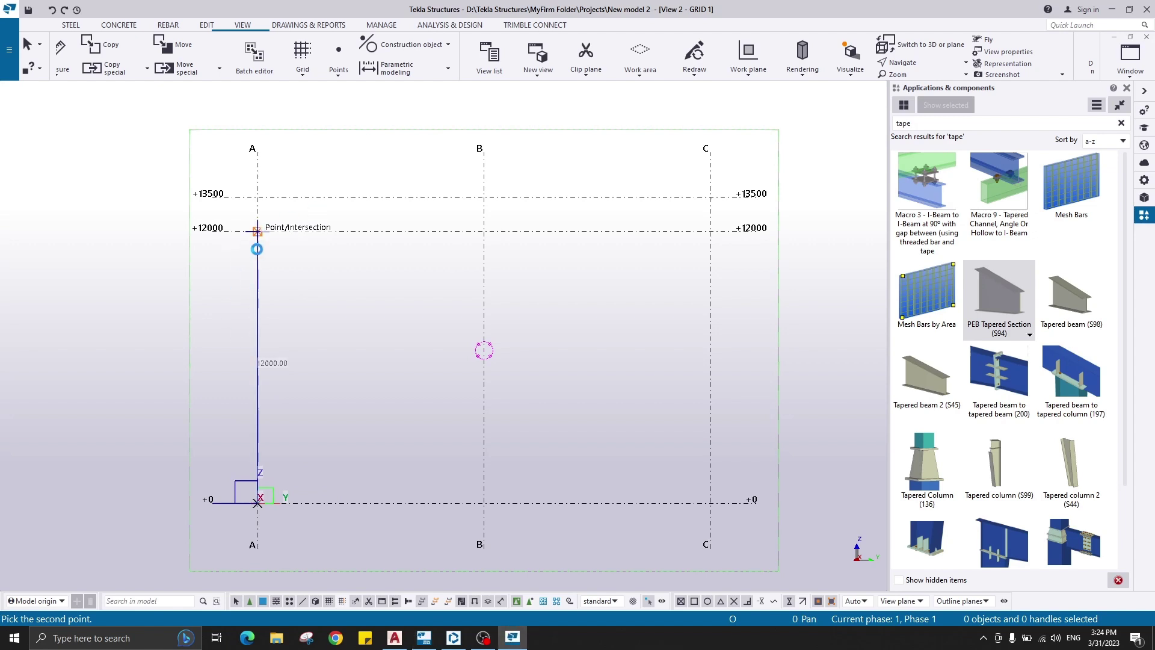
{"action": "left_click", "coordinate": [258, 231]}
{"action": "right_click", "coordinate": [299, 162]}
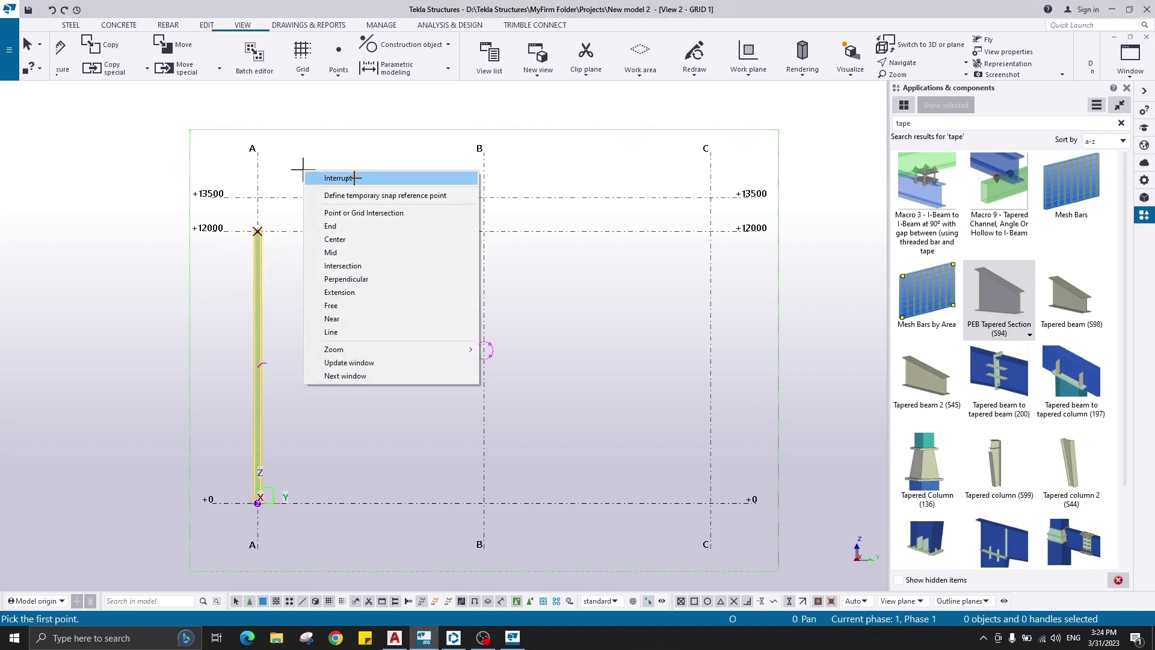
{"action": "left_click", "coordinate": [310, 173]}
Rotate the tapered column 90 degrees around Z about its base point at grid A and level +0.
{"action": "scroll", "coordinate": [199, 252], "scroll_direction": "up", "scroll_amount": 3}
{"action": "scroll", "coordinate": [340, 199], "scroll_direction": "up", "scroll_amount": 3}
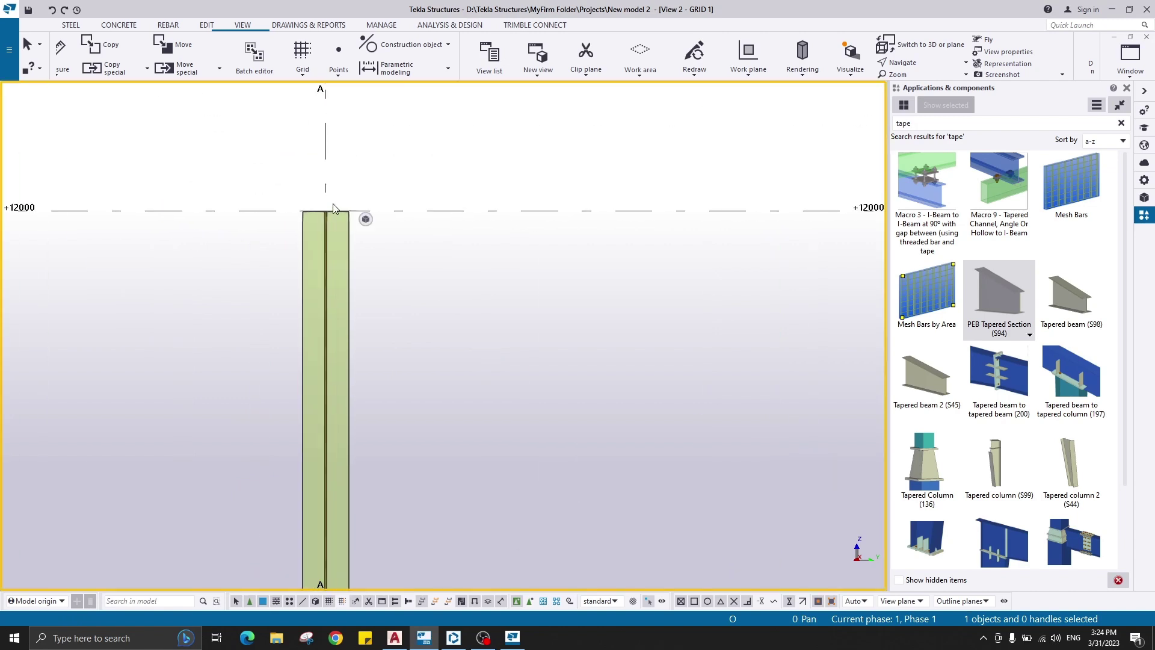
{"action": "scroll", "coordinate": [335, 209], "scroll_direction": "up", "scroll_amount": 3}
{"action": "scroll", "coordinate": [319, 200], "scroll_direction": "down", "scroll_amount": 3}
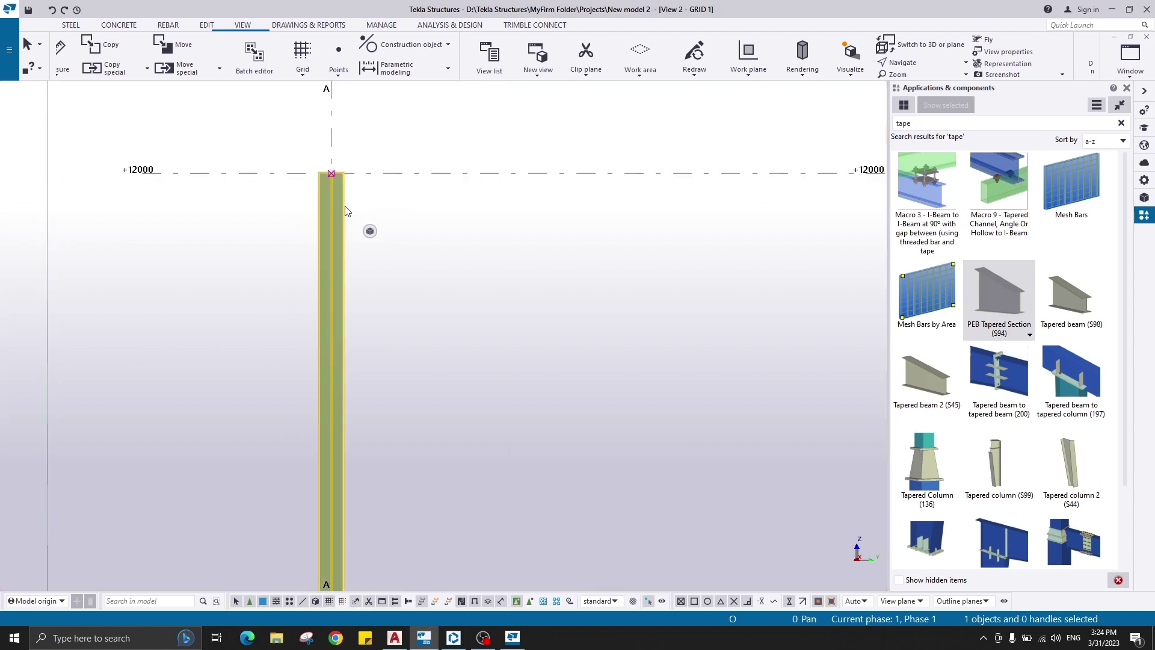
{"action": "right_click", "coordinate": [392, 124]}
{"action": "mouse_move", "coordinate": [502, 218]}
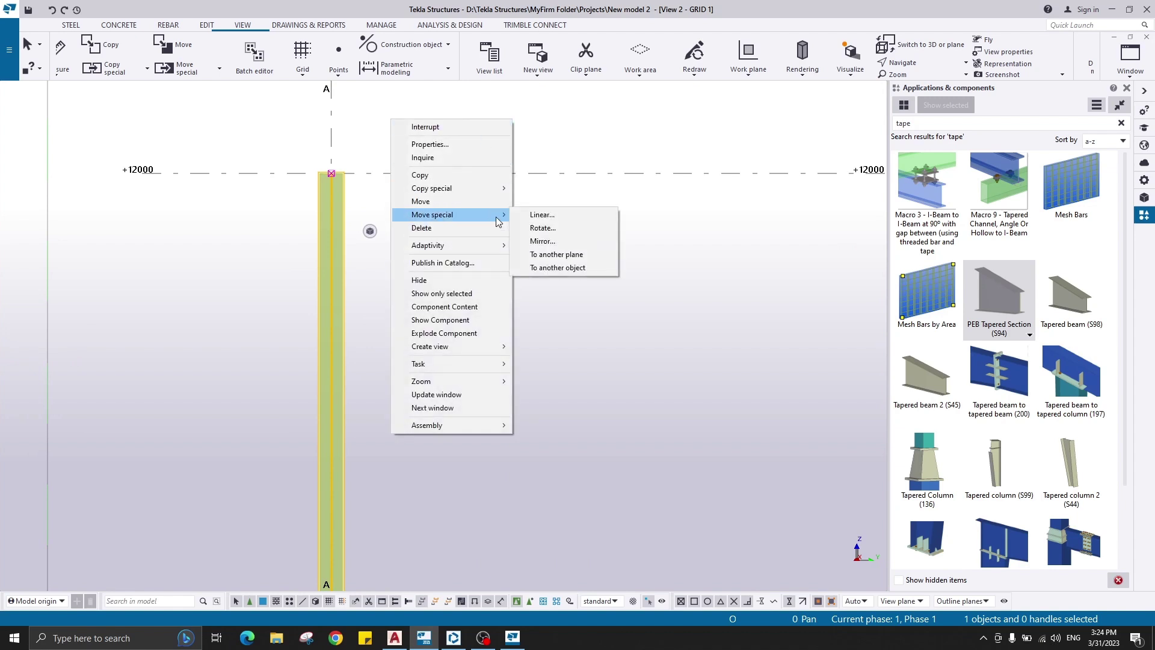
{"action": "left_click", "coordinate": [568, 228]}
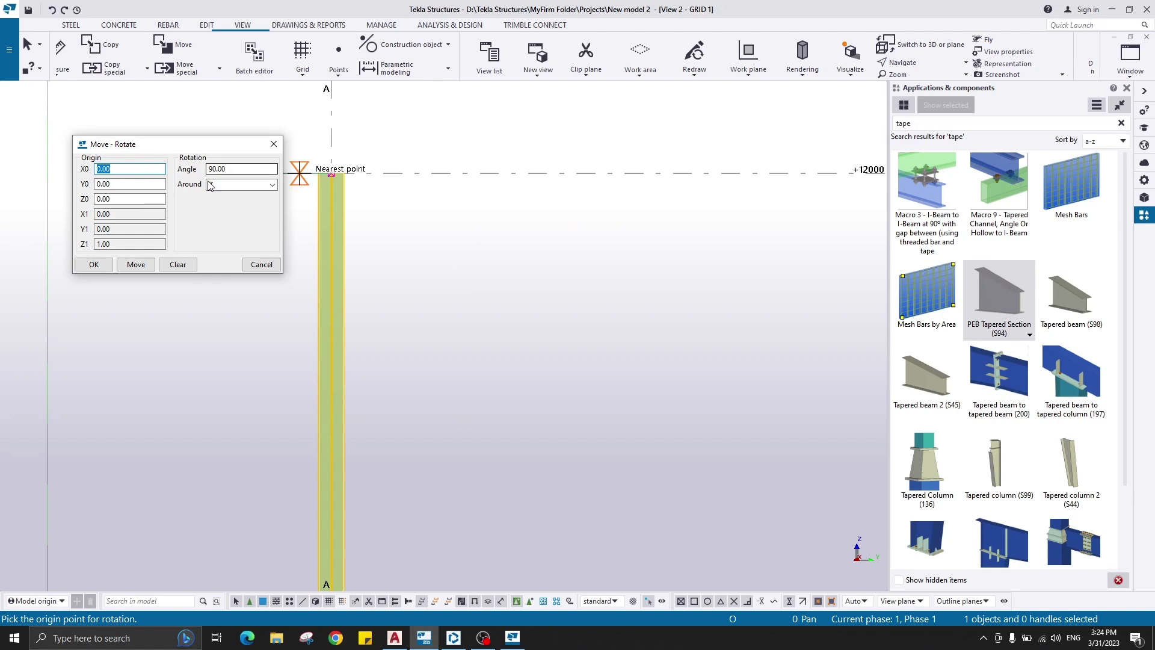
{"action": "scroll", "coordinate": [518, 301], "scroll_direction": "down", "scroll_amount": 2}
{"action": "middle_click_drag", "start_coordinate": [492, 445], "coordinate": [503, 183]}
{"action": "scroll", "coordinate": [500, 302], "scroll_direction": "down", "scroll_amount": 2}
{"action": "middle_click_drag", "start_coordinate": [501, 306], "coordinate": [499, 203]}
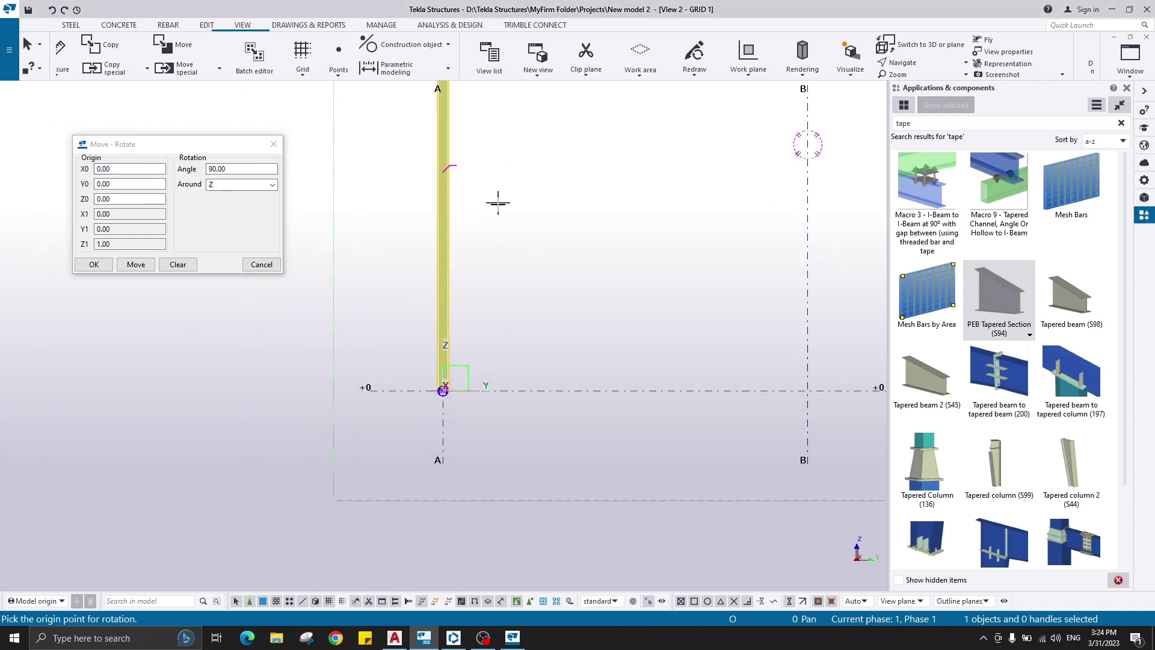
{"action": "scroll", "coordinate": [464, 379], "scroll_direction": "up", "scroll_amount": 8}
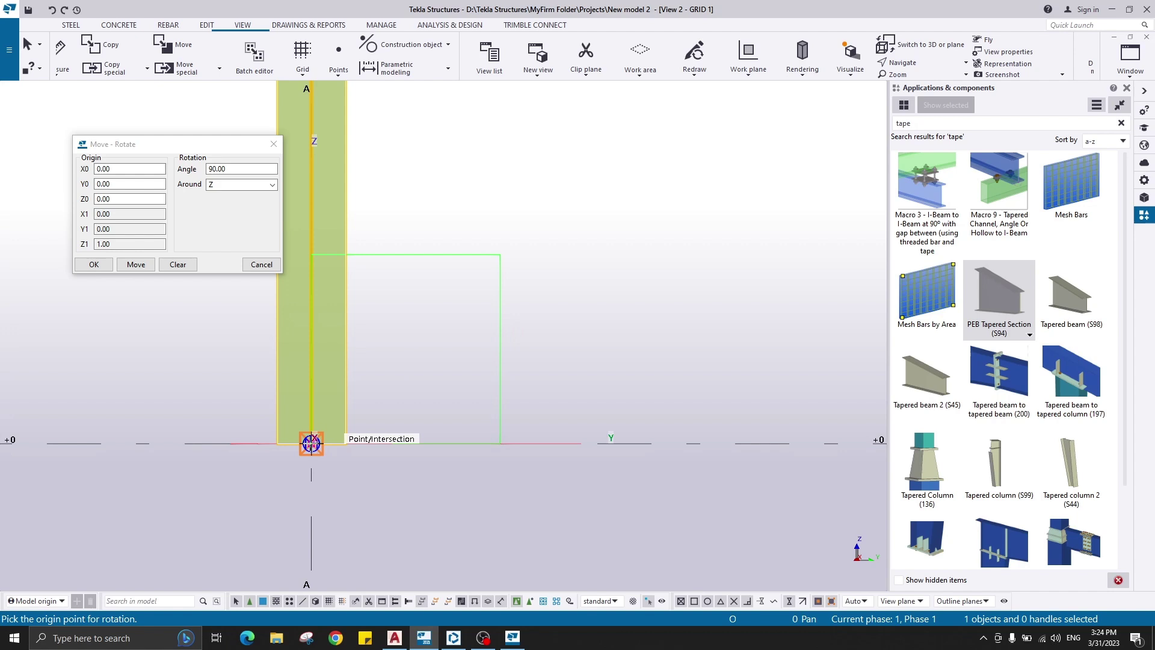
{"action": "left_click", "coordinate": [311, 444]}
{"action": "double_click", "coordinate": [239, 168]}
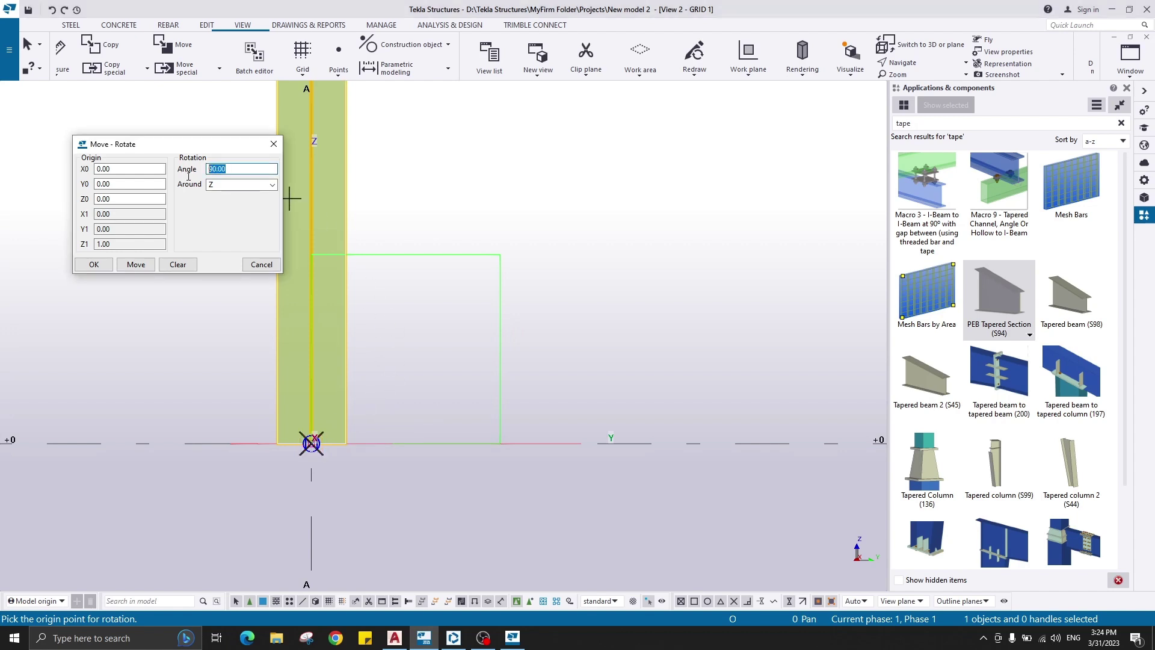
{"action": "left_click", "coordinate": [136, 264]}
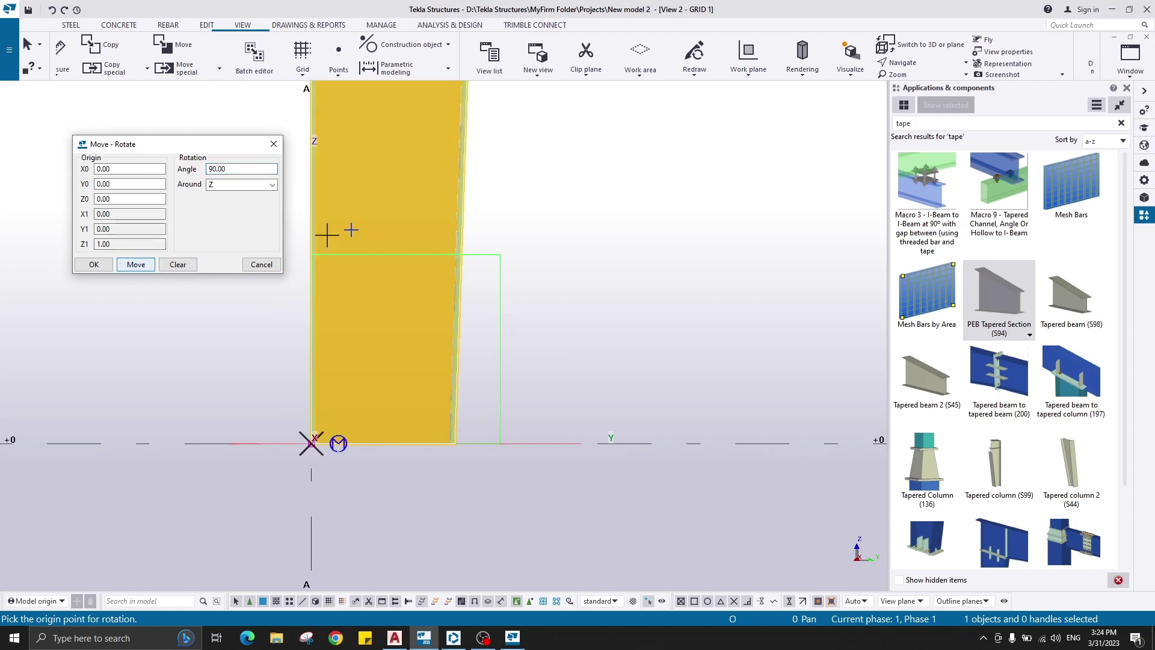
{"action": "scroll", "coordinate": [534, 168], "scroll_direction": "down", "scroll_amount": 3}
{"action": "right_click", "coordinate": [533, 164]}
{"action": "left_click", "coordinate": [572, 176]}
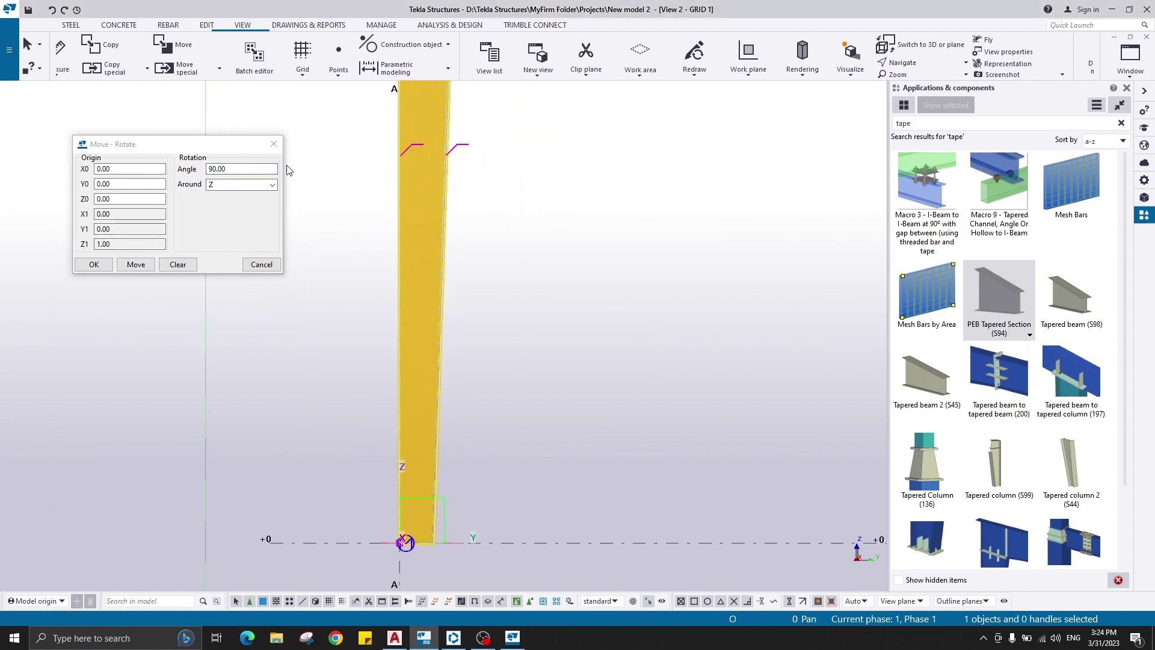
{"action": "left_click", "coordinate": [280, 143]}
Examine the column head at level +12000 and its outer flange's position relative to grid line A.
{"action": "scroll", "coordinate": [545, 137], "scroll_direction": "down", "scroll_amount": 3}
{"action": "middle_click_drag", "start_coordinate": [545, 137], "coordinate": [511, 374]}
{"action": "left_click", "coordinate": [507, 369]}
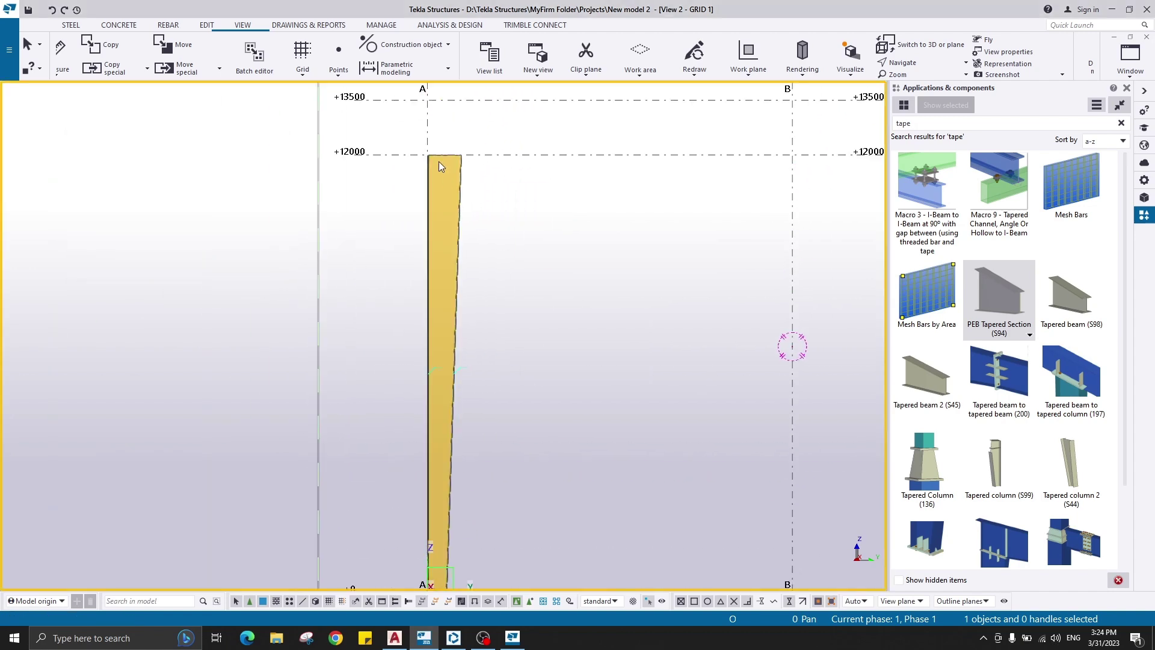
{"action": "scroll", "coordinate": [434, 153], "scroll_direction": "up", "scroll_amount": 6}
{"action": "scroll", "coordinate": [407, 181], "scroll_direction": "up", "scroll_amount": 4}
{"action": "scroll", "coordinate": [407, 167], "scroll_direction": "down", "scroll_amount": 4}
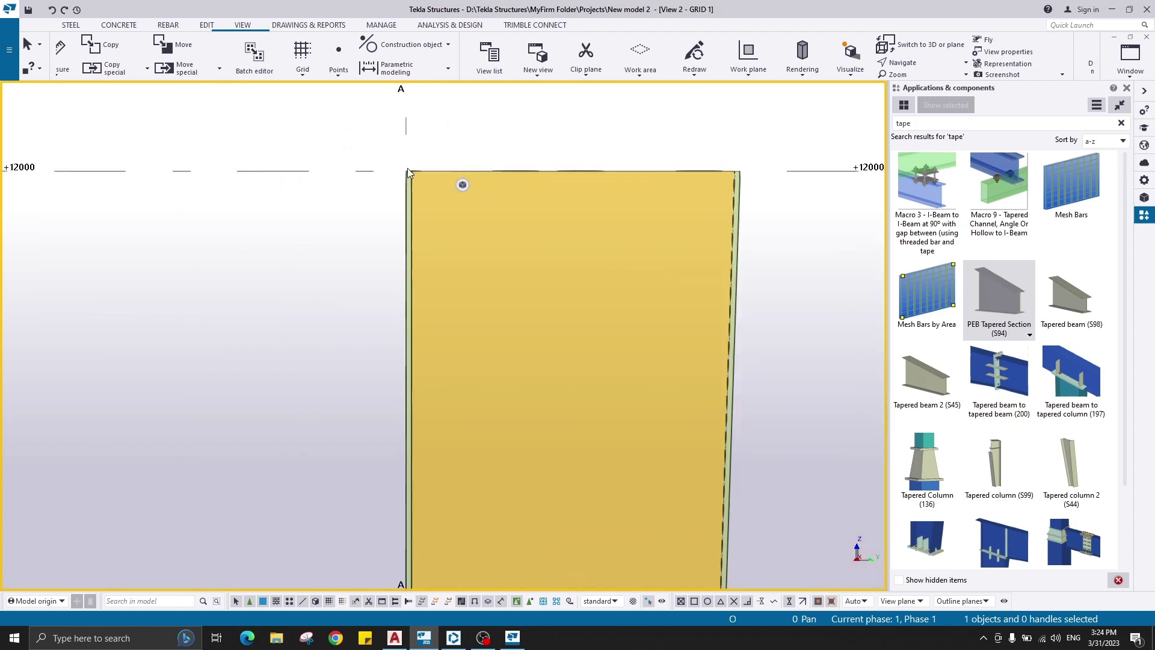
Check the rafter on the AXIS 2,3,4,5,6,7 frame and sections A-A, B-B and D-D in AutoCAD, and return to Tekla Structures.
{"action": "scroll", "coordinate": [409, 192], "scroll_direction": "down", "scroll_amount": 3}
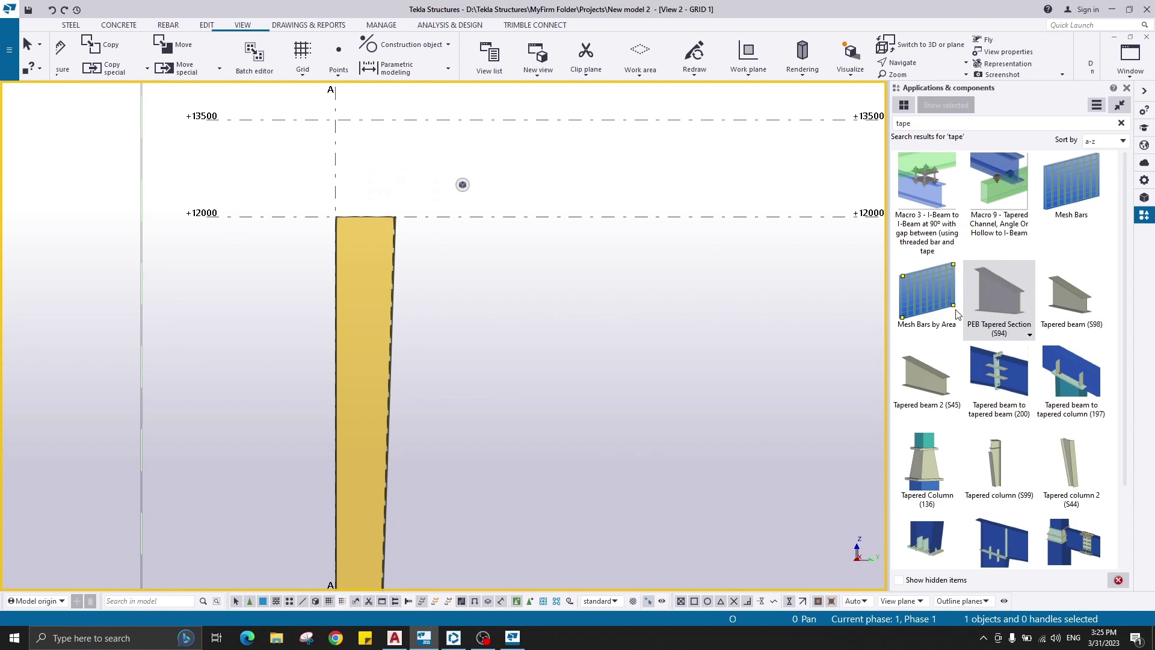
{"action": "left_click", "coordinate": [394, 637]}
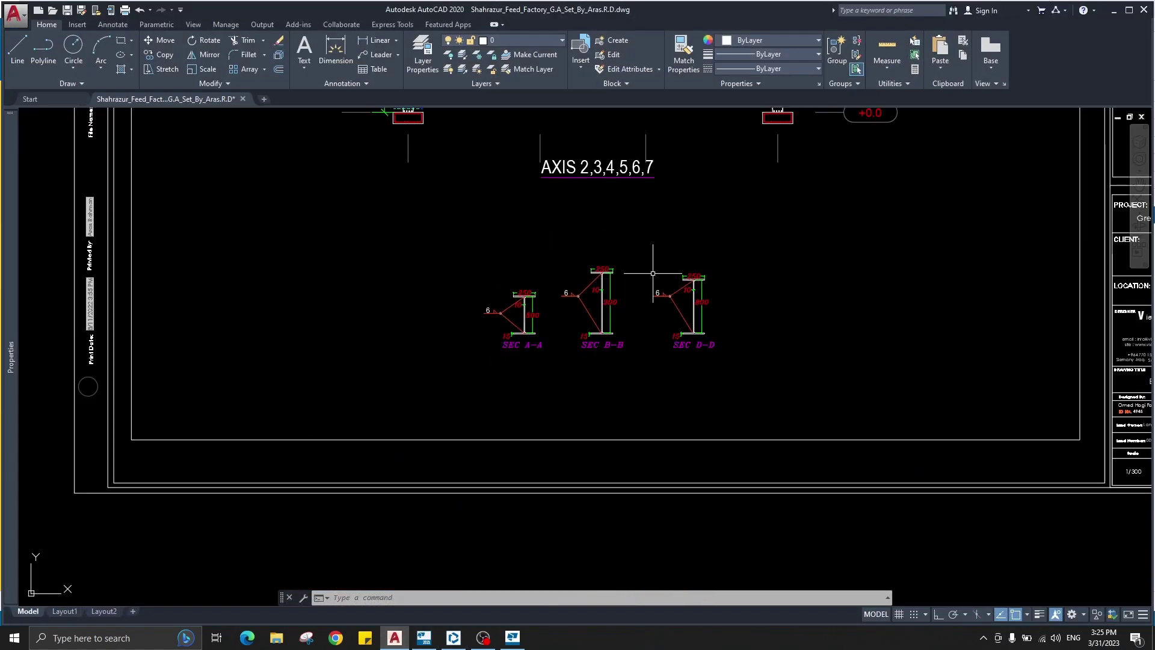
{"action": "middle_click_drag", "start_coordinate": [653, 274], "coordinate": [603, 452]}
{"action": "middle_click_drag", "start_coordinate": [557, 235], "coordinate": [655, 470]}
{"action": "scroll", "coordinate": [487, 298], "scroll_direction": "up", "scroll_amount": 4}
{"action": "scroll", "coordinate": [458, 244], "scroll_direction": "down", "scroll_amount": 2}
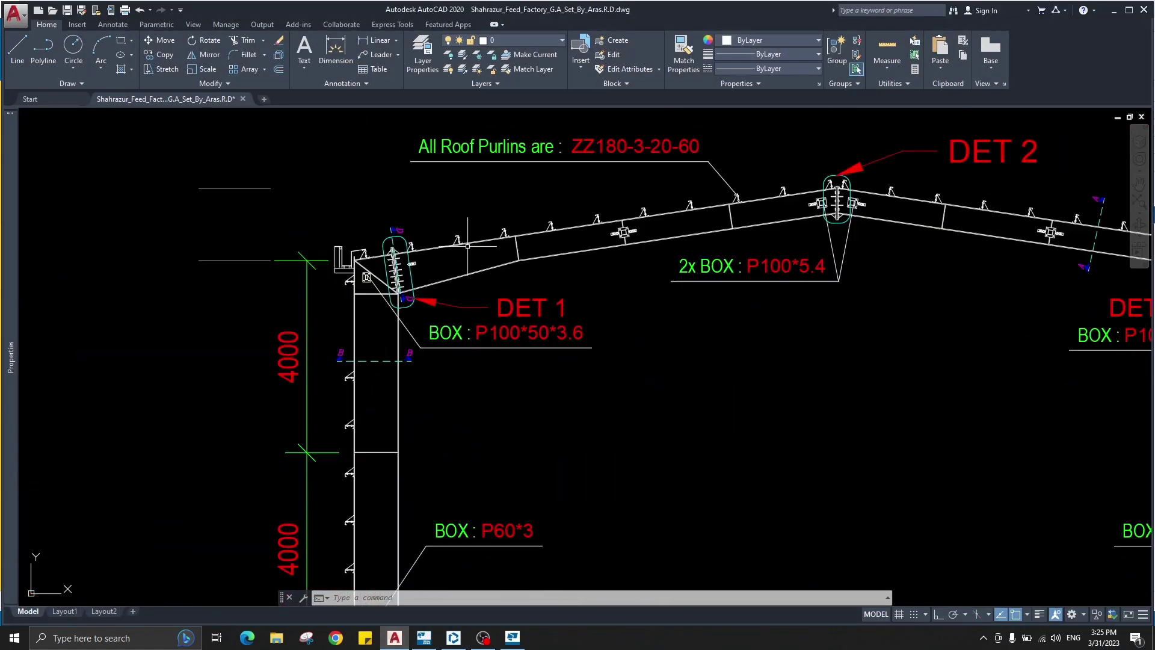
{"action": "scroll", "coordinate": [467, 246], "scroll_direction": "down", "scroll_amount": 6}
{"action": "scroll", "coordinate": [588, 301], "scroll_direction": "up", "scroll_amount": 6}
{"action": "scroll", "coordinate": [635, 377], "scroll_direction": "down", "scroll_amount": 5}
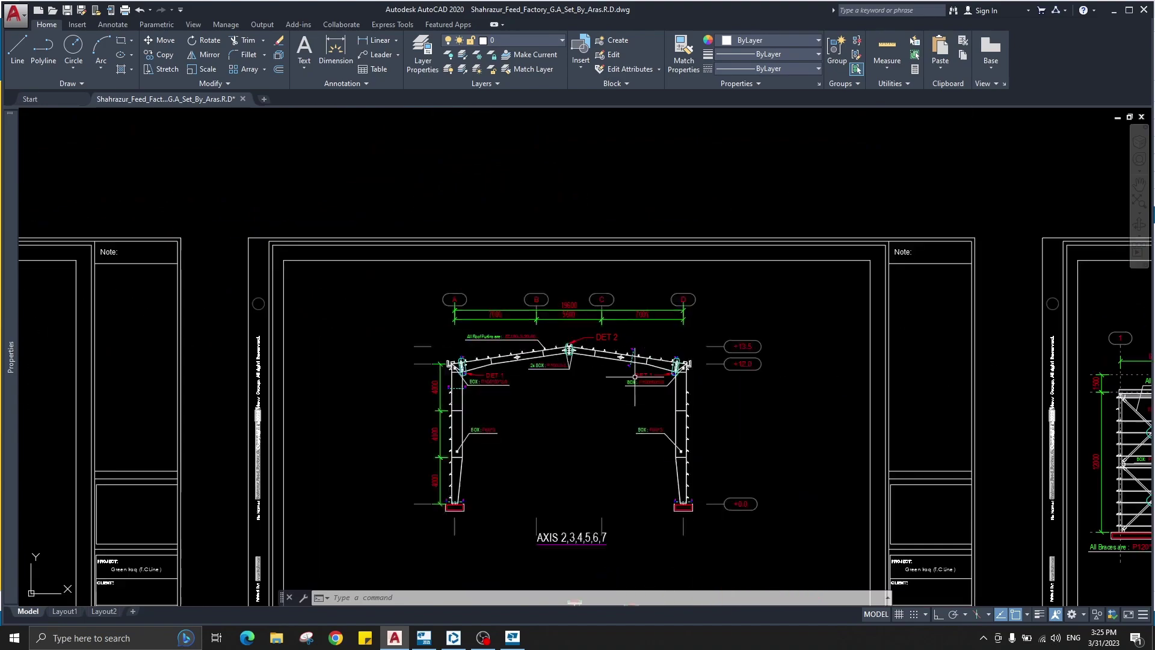
{"action": "middle_click_drag", "start_coordinate": [635, 377], "coordinate": [635, 235]}
{"action": "middle_click_drag", "start_coordinate": [624, 448], "coordinate": [617, 322]}
{"action": "scroll", "coordinate": [577, 380], "scroll_direction": "up", "scroll_amount": 4}
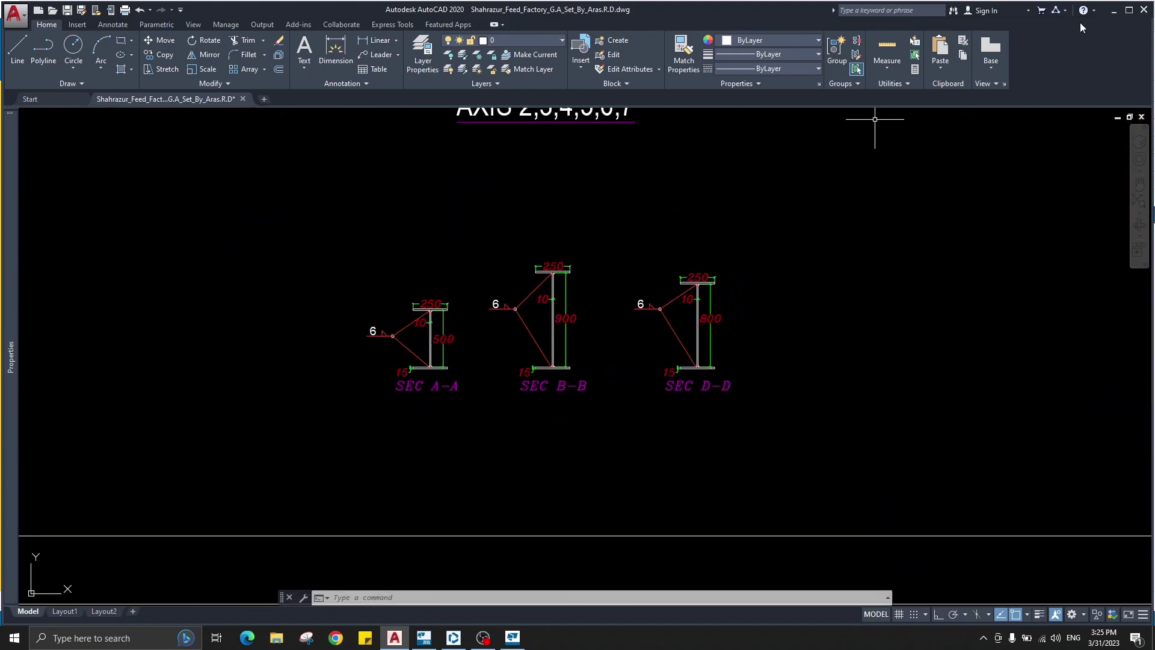
{"action": "left_click", "coordinate": [1113, 11]}
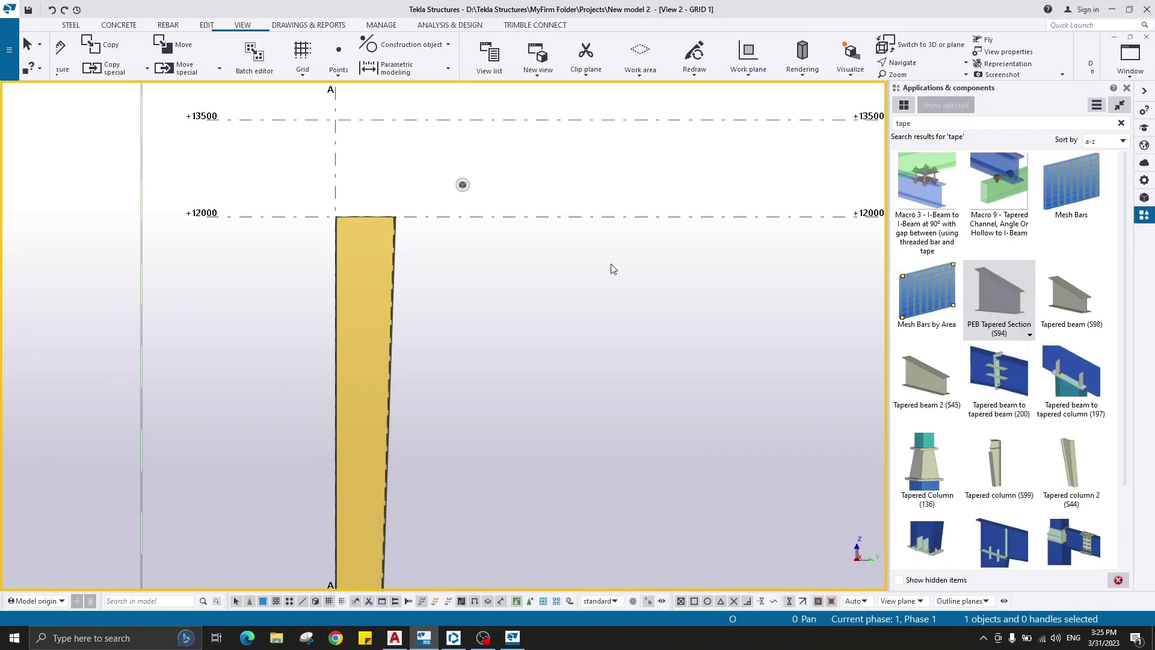
Place a PEB Tapered Section rafter from grid B at level +13500 to grid A at level +12000, and end the command.
{"action": "double_click", "coordinate": [1004, 293]}
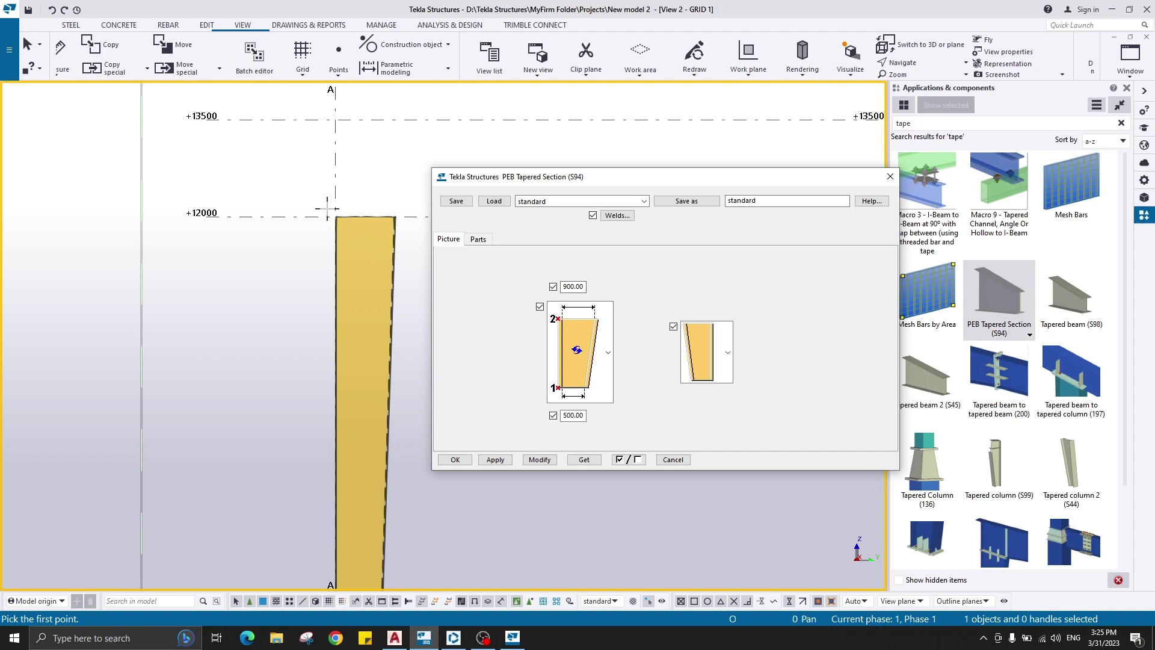
{"action": "scroll", "coordinate": [464, 113], "scroll_direction": "up", "scroll_amount": 4}
{"action": "scroll", "coordinate": [188, 330], "scroll_direction": "up", "scroll_amount": 2}
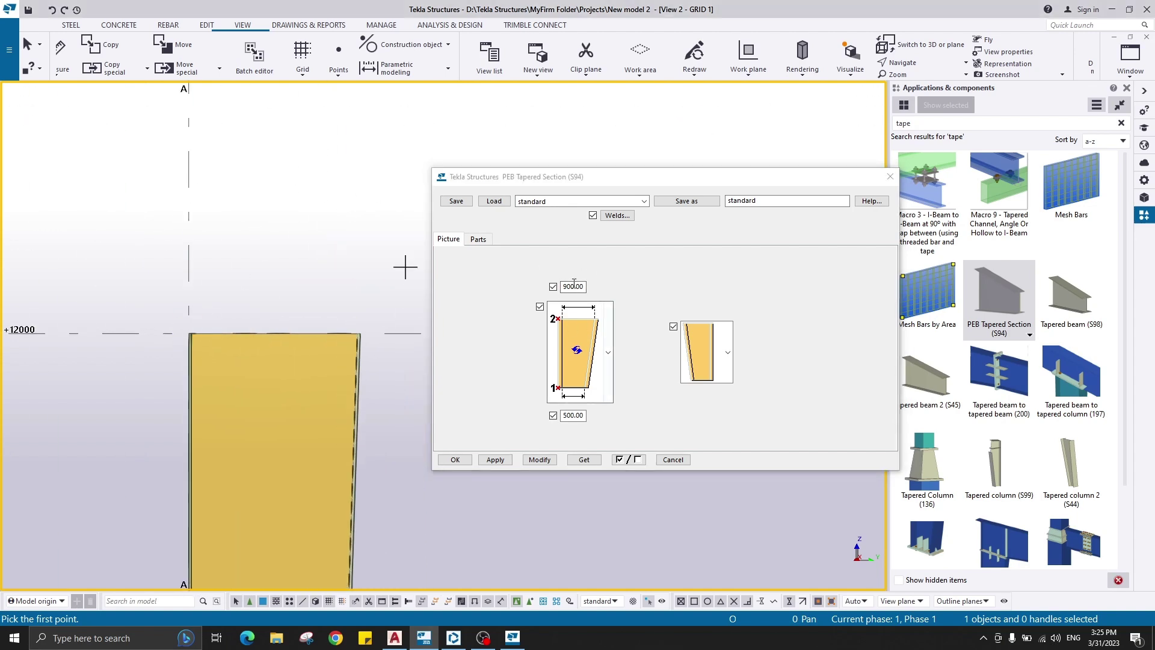
{"action": "left_click", "coordinate": [890, 176]}
{"action": "scroll", "coordinate": [635, 234], "scroll_direction": "down", "scroll_amount": 6}
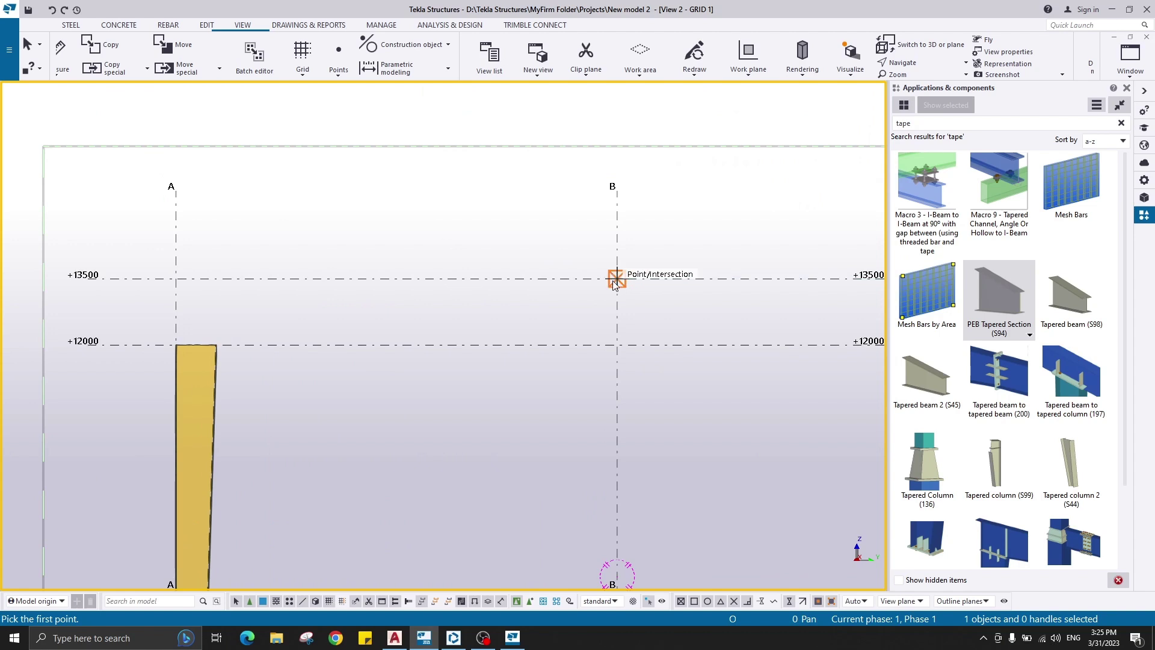
{"action": "left_click", "coordinate": [614, 283]}
{"action": "scroll", "coordinate": [161, 334], "scroll_direction": "up", "scroll_amount": 4}
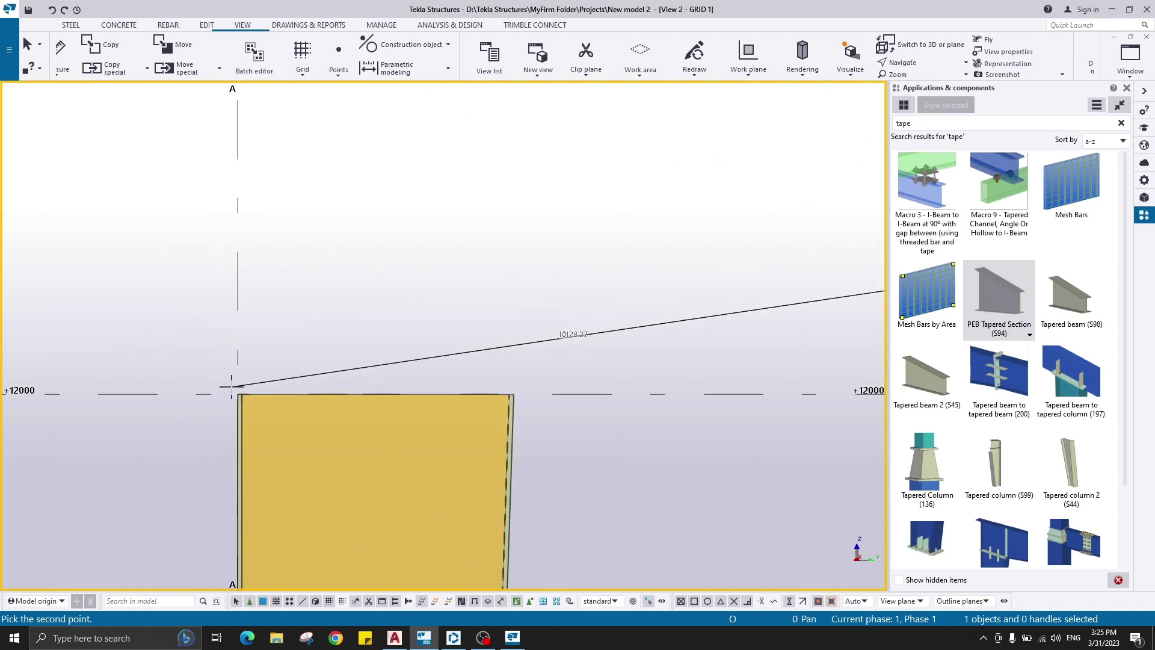
{"action": "left_click", "coordinate": [235, 391]}
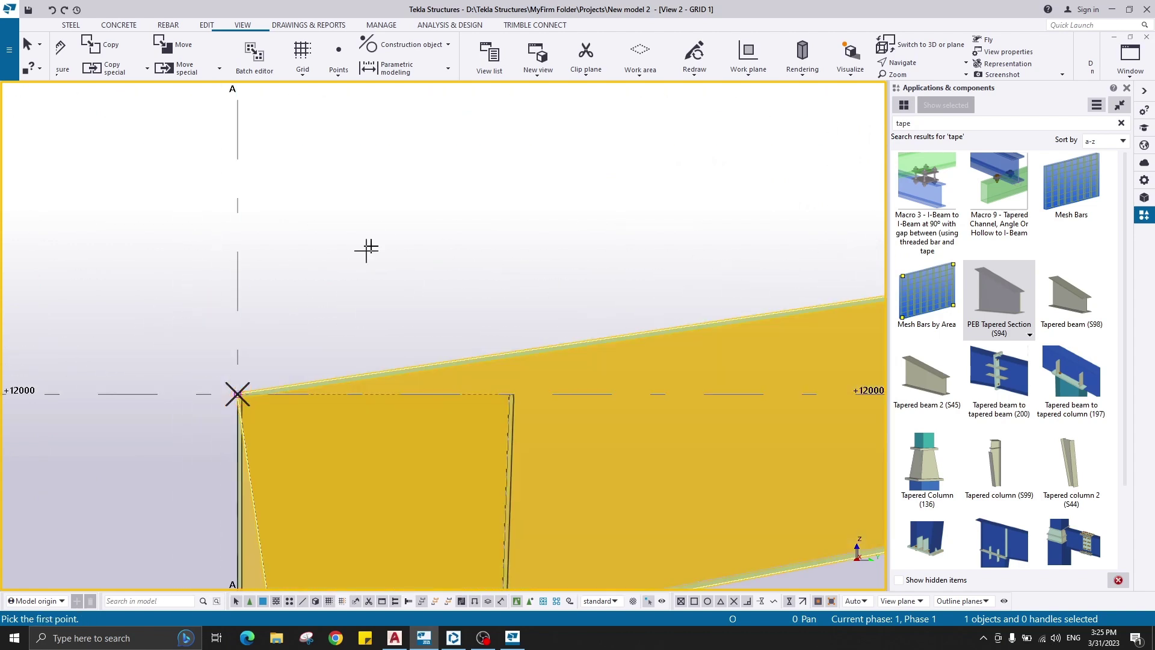
{"action": "scroll", "coordinate": [367, 250], "scroll_direction": "down", "scroll_amount": 3}
{"action": "scroll", "coordinate": [464, 227], "scroll_direction": "down", "scroll_amount": 2}
{"action": "scroll", "coordinate": [480, 462], "scroll_direction": "down", "scroll_amount": 2}
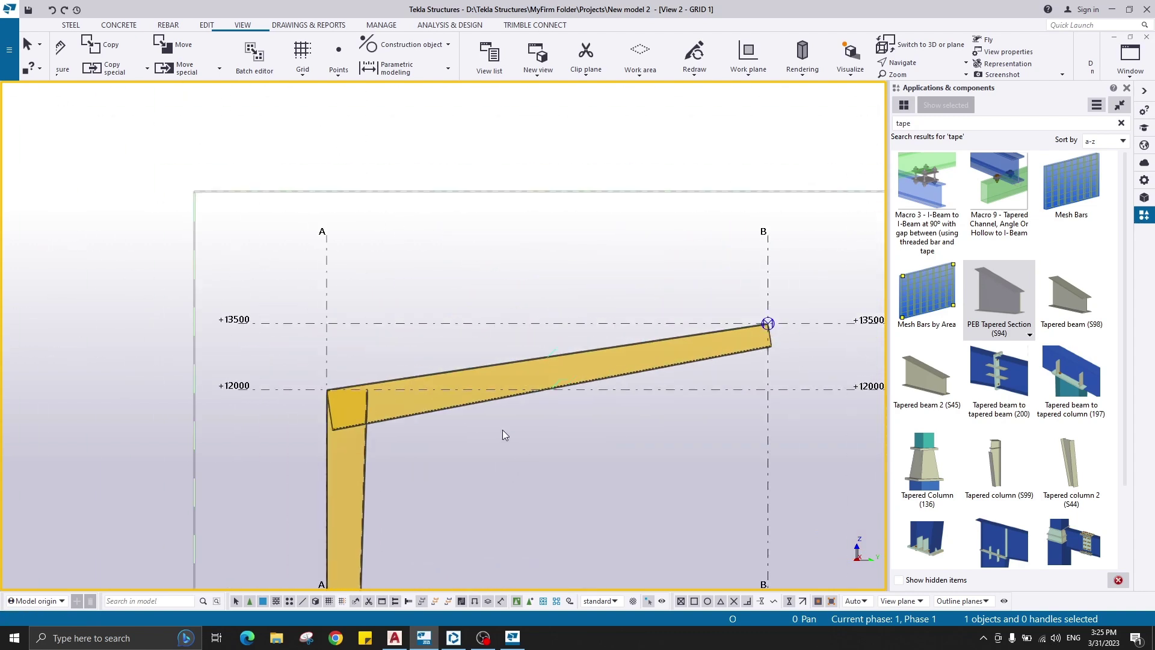
Examine the rafter's ridge end at grid B and its overlap with the column head at grid A.
{"action": "scroll", "coordinate": [495, 301], "scroll_direction": "up", "scroll_amount": 2}
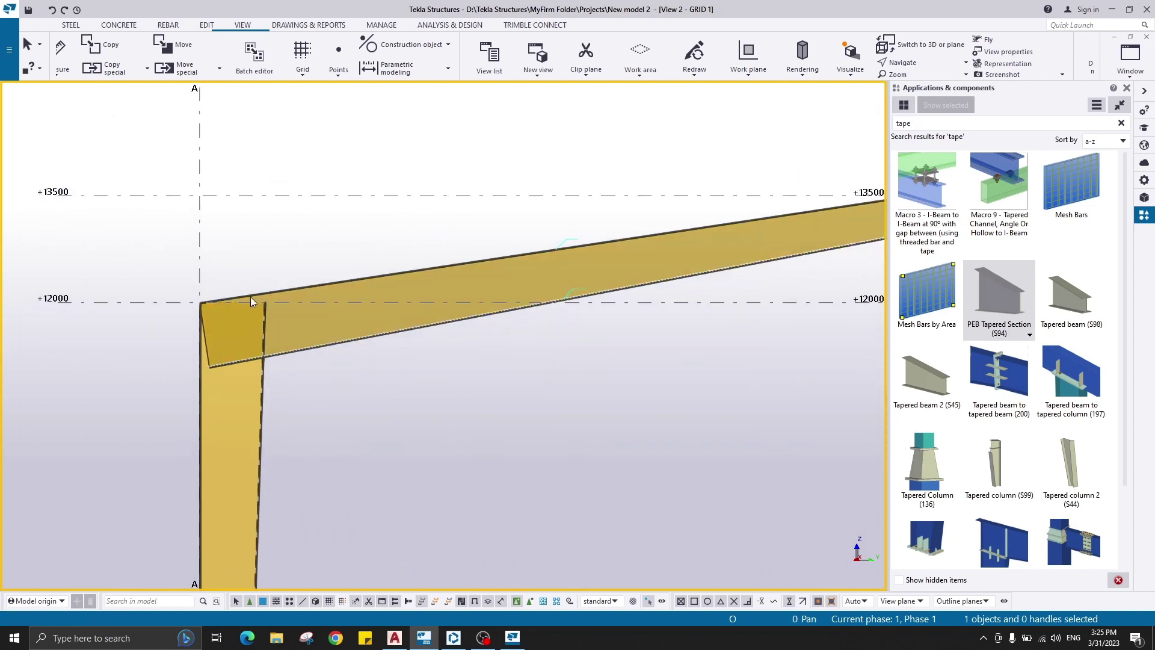
{"action": "scroll", "coordinate": [736, 278], "scroll_direction": "down", "scroll_amount": 1}
{"action": "middle_click_drag", "start_coordinate": [736, 278], "coordinate": [490, 330]}
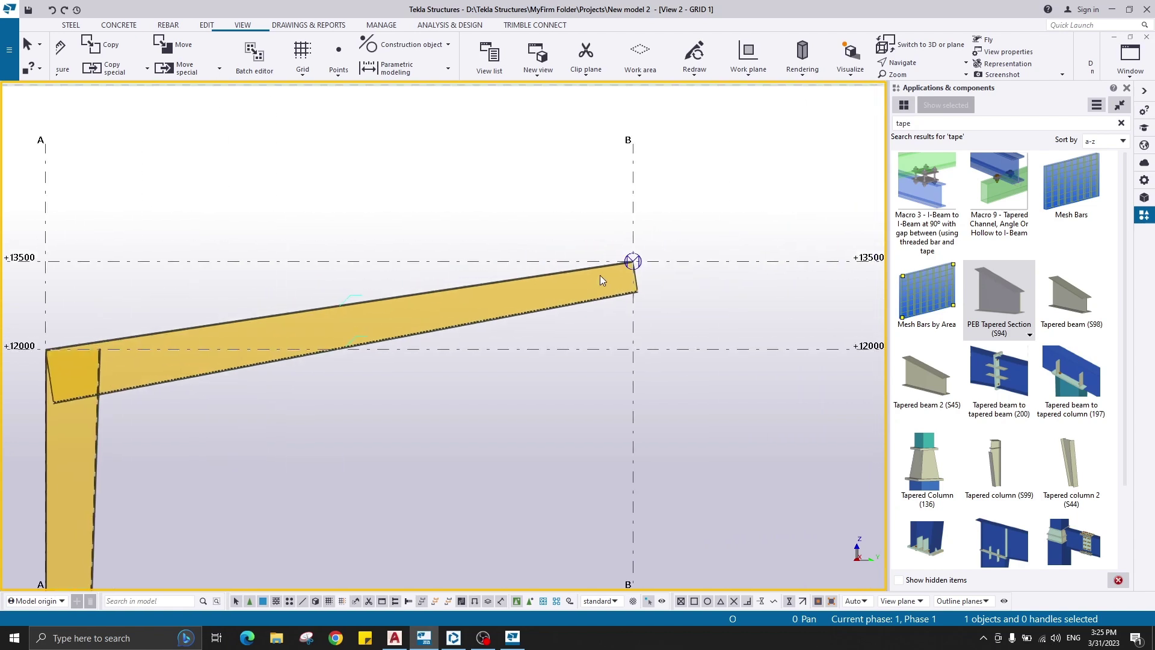
{"action": "middle_click_drag", "start_coordinate": [616, 265], "coordinate": [703, 237]}
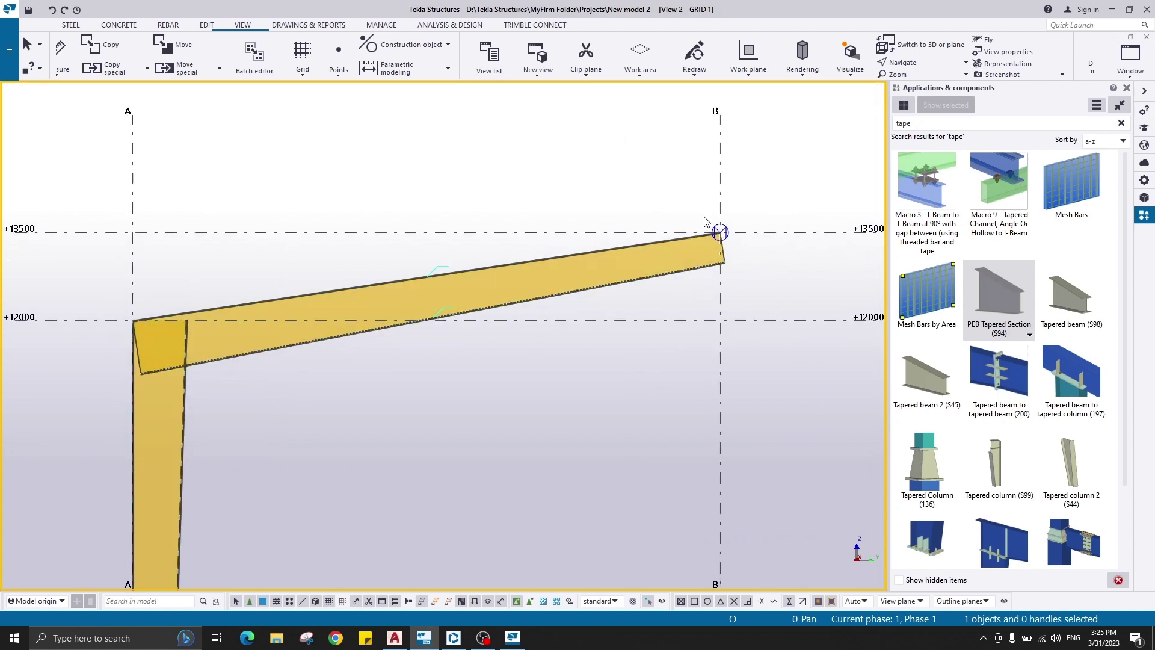
{"action": "scroll", "coordinate": [724, 259], "scroll_direction": "up", "scroll_amount": 2}
{"action": "scroll", "coordinate": [729, 243], "scroll_direction": "up", "scroll_amount": 3}
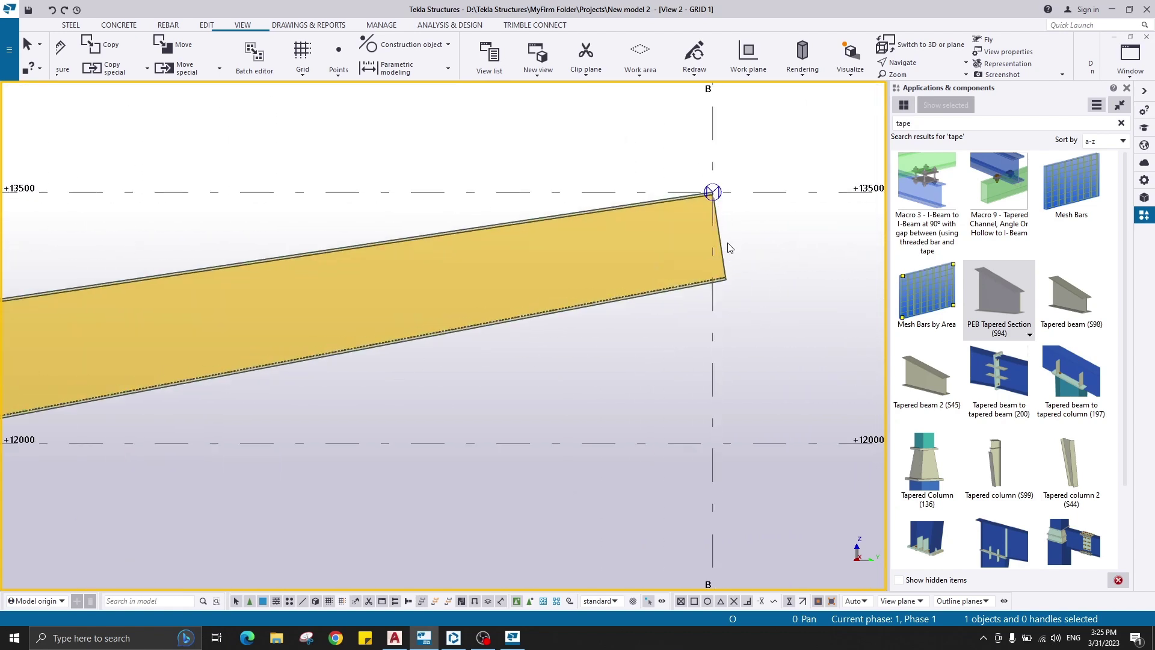
{"action": "scroll", "coordinate": [717, 208], "scroll_direction": "down", "scroll_amount": 3}
{"action": "middle_click_drag", "start_coordinate": [199, 345], "coordinate": [501, 304]}
{"action": "scroll", "coordinate": [271, 278], "scroll_direction": "down", "scroll_amount": 2}
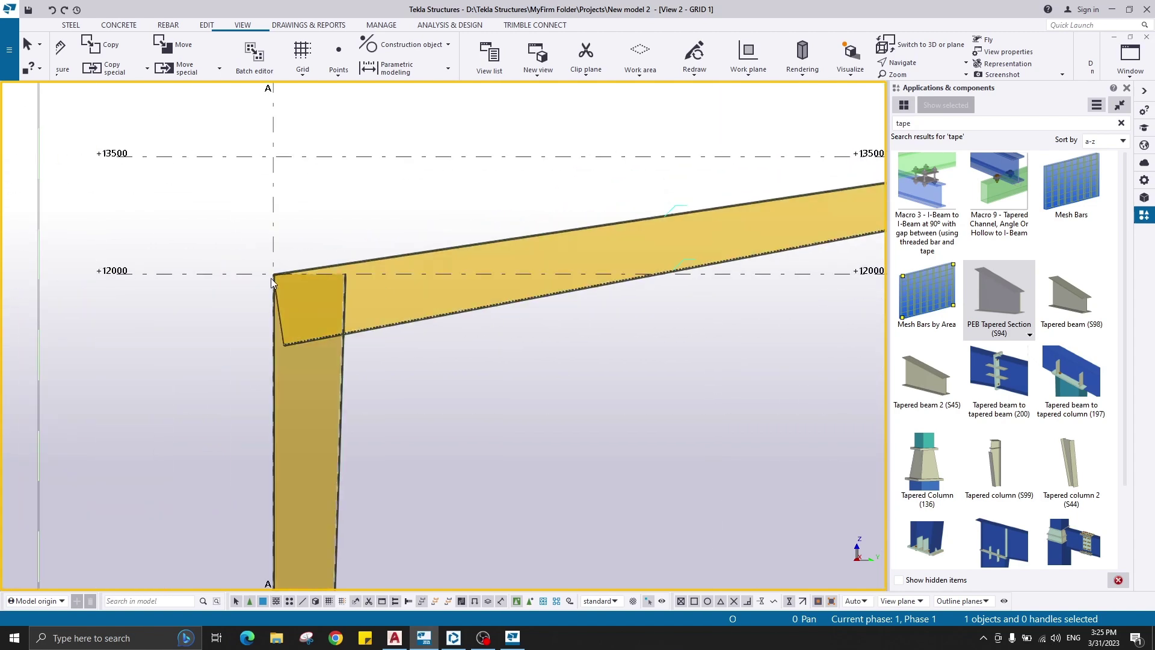
{"action": "scroll", "coordinate": [273, 273], "scroll_direction": "up", "scroll_amount": 3}
{"action": "scroll", "coordinate": [273, 273], "scroll_direction": "down", "scroll_amount": 3}
{"action": "scroll", "coordinate": [300, 277], "scroll_direction": "up", "scroll_amount": 2}
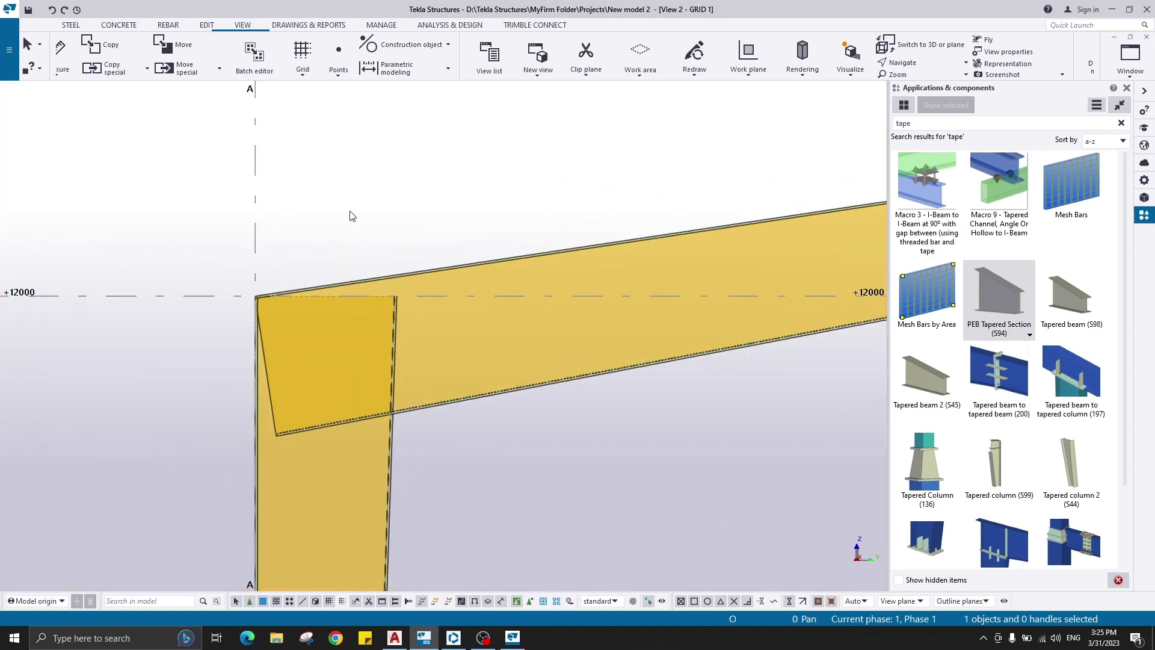
{"action": "right_click", "coordinate": [350, 211]}
{"action": "left_click", "coordinate": [400, 279]}
{"action": "middle_click_drag", "start_coordinate": [386, 352], "coordinate": [524, 249]}
{"action": "scroll", "coordinate": [518, 204], "scroll_direction": "up", "scroll_amount": 2}
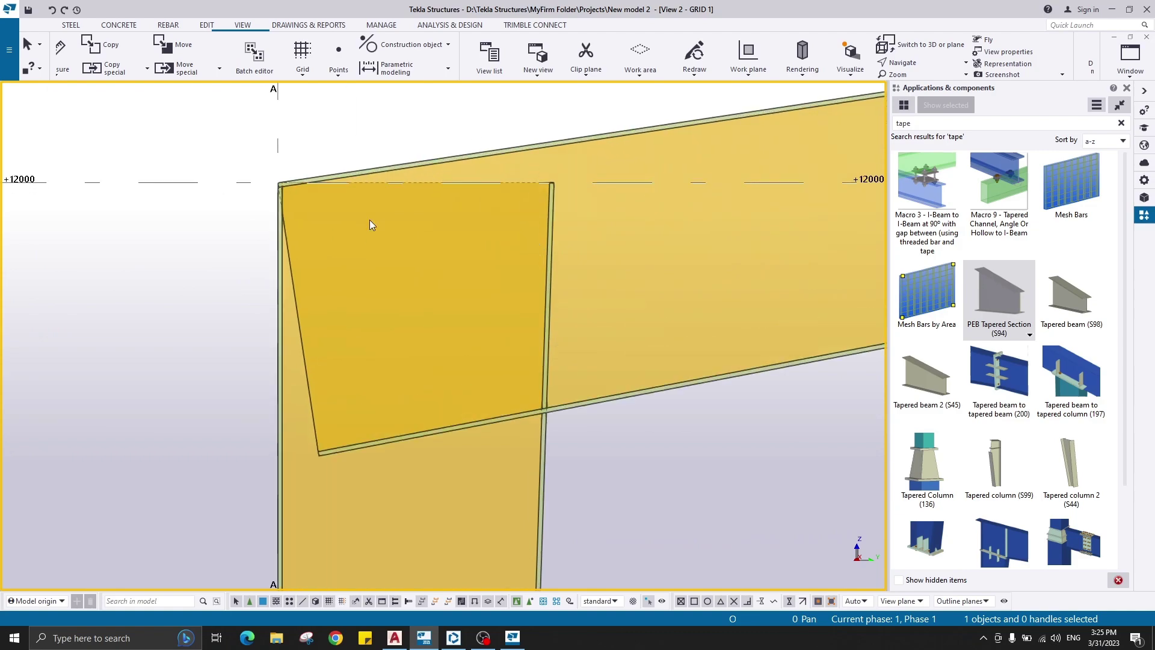
{"action": "scroll", "coordinate": [369, 225], "scroll_direction": "down", "scroll_amount": 2}
Switch to AutoCAD to check how the rafter meets the column at the knee joint, and return to Tekla Structures.
{"action": "left_click", "coordinate": [394, 637]}
{"action": "scroll", "coordinate": [539, 317], "scroll_direction": "down", "scroll_amount": 3}
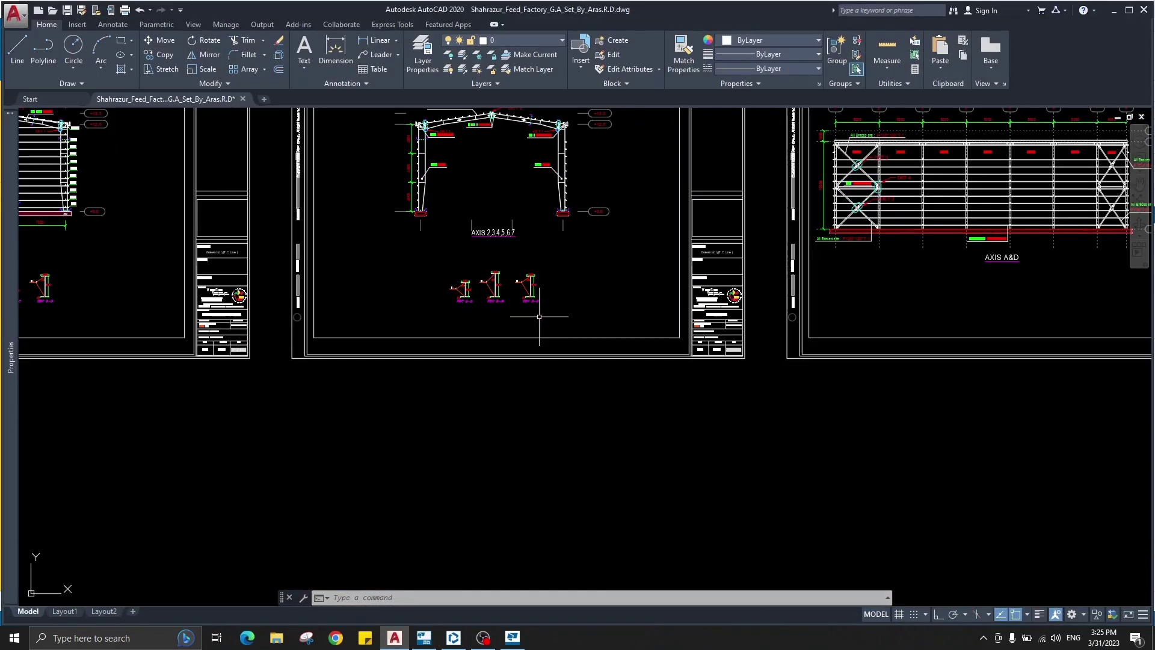
{"action": "scroll", "coordinate": [539, 317], "scroll_direction": "up", "scroll_amount": 10}
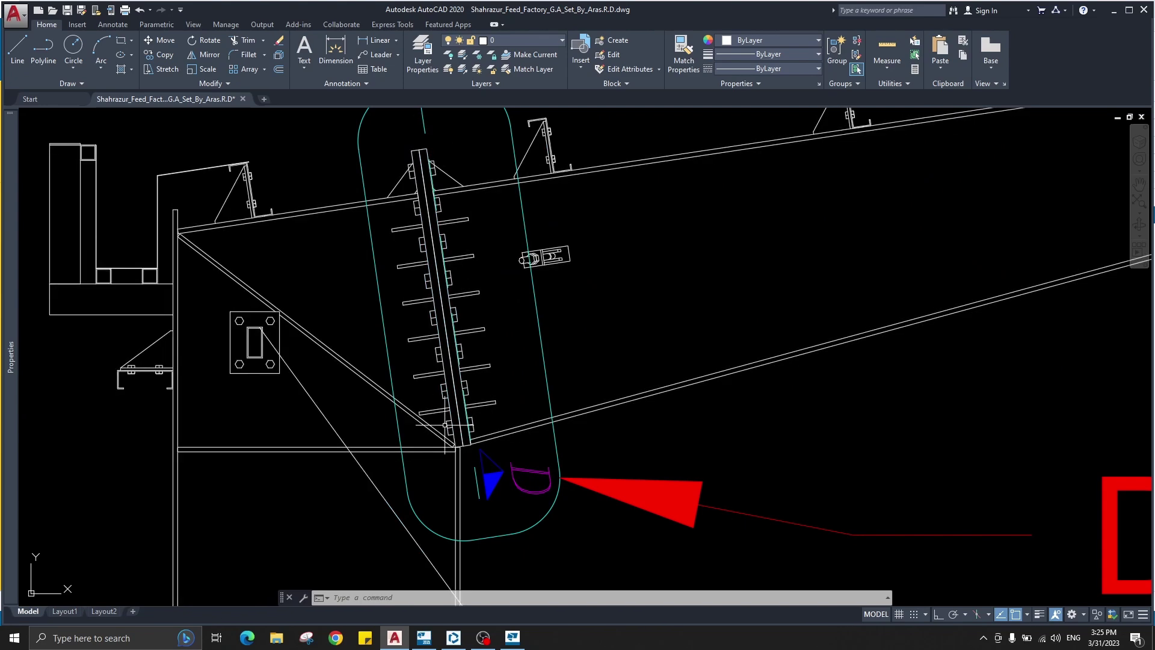
{"action": "left_click", "coordinate": [1114, 10]}
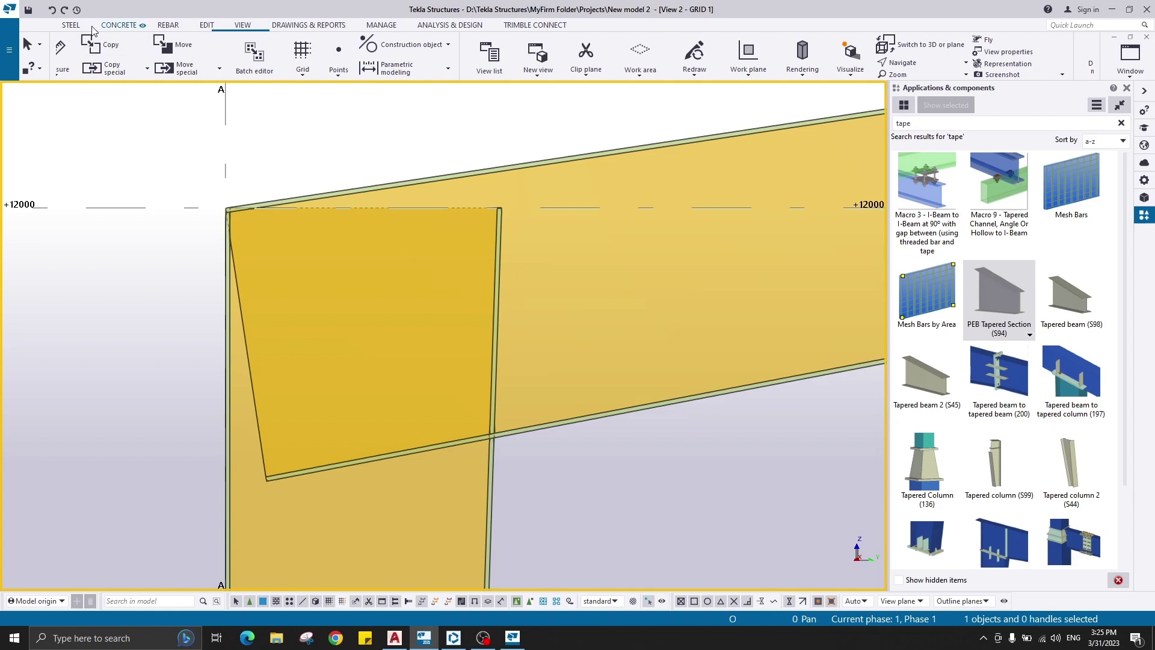
{"action": "left_click", "coordinate": [71, 25]}
Examine DET 1 in AutoCAD around the upper part of the bolted end plates and the rafter's top flange, and return to Tekla Structures.
{"action": "left_click", "coordinate": [394, 637]}
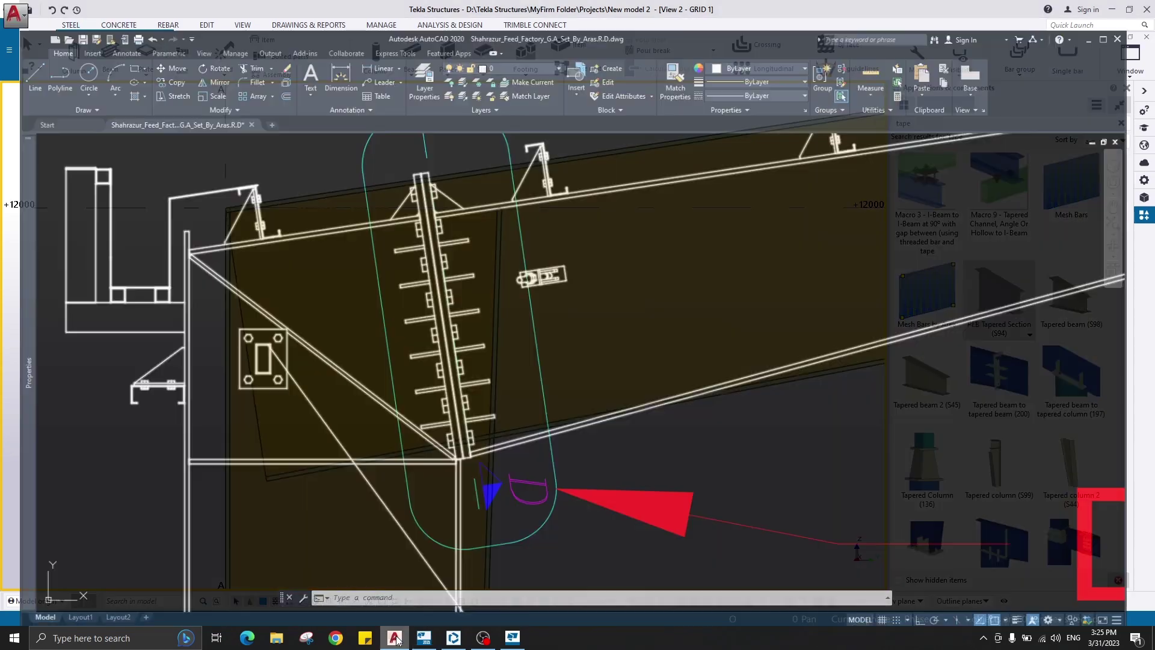
{"action": "scroll", "coordinate": [414, 194], "scroll_direction": "up", "scroll_amount": 4}
{"action": "scroll", "coordinate": [413, 151], "scroll_direction": "down", "scroll_amount": 6}
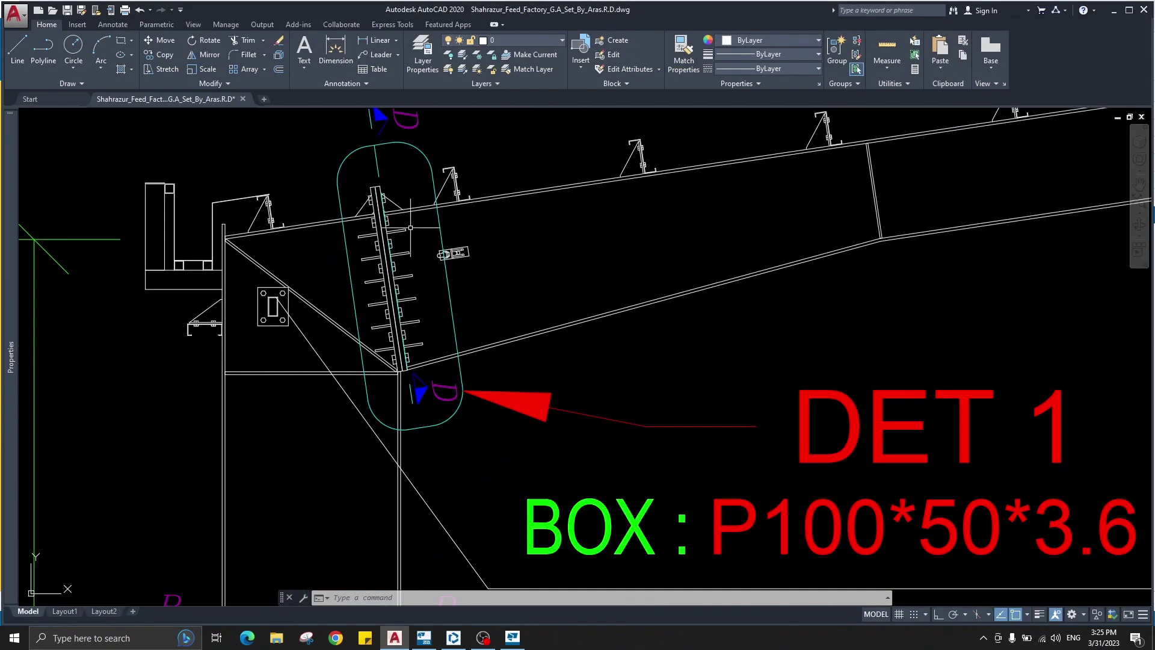
{"action": "scroll", "coordinate": [400, 235], "scroll_direction": "up", "scroll_amount": 3}
{"action": "scroll", "coordinate": [397, 231], "scroll_direction": "up", "scroll_amount": 4}
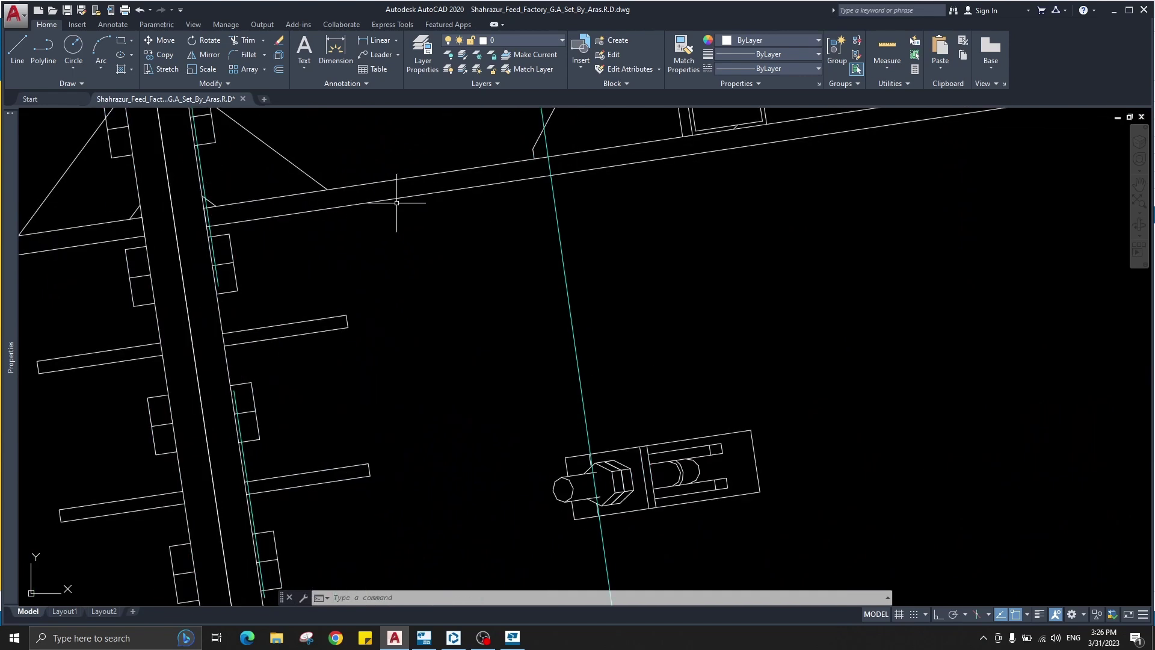
{"action": "scroll", "coordinate": [397, 203], "scroll_direction": "down", "scroll_amount": 4}
{"action": "scroll", "coordinate": [437, 246], "scroll_direction": "up", "scroll_amount": 4}
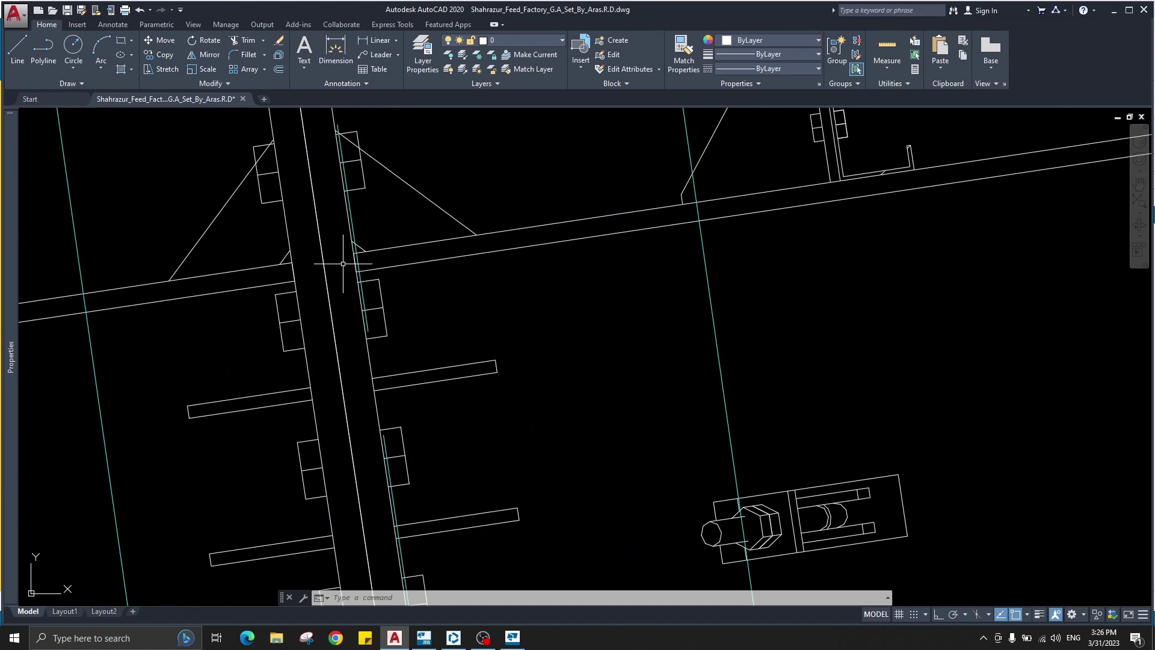
{"action": "middle_click_drag", "start_coordinate": [377, 253], "coordinate": [519, 286]}
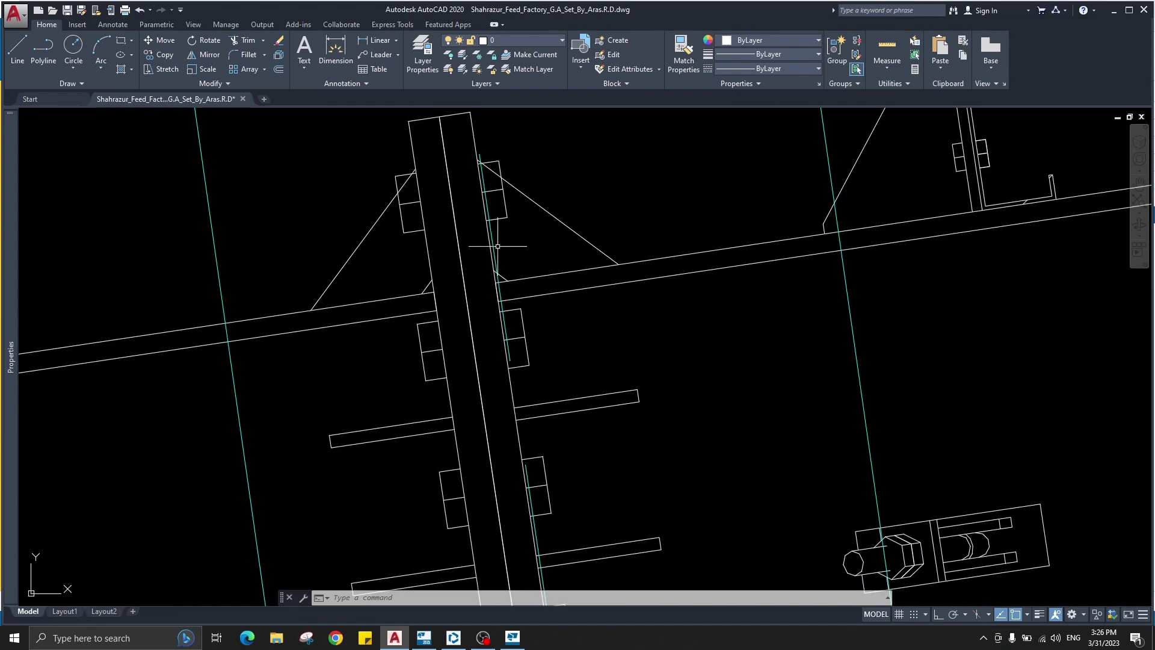
{"action": "left_click", "coordinate": [1115, 10]}
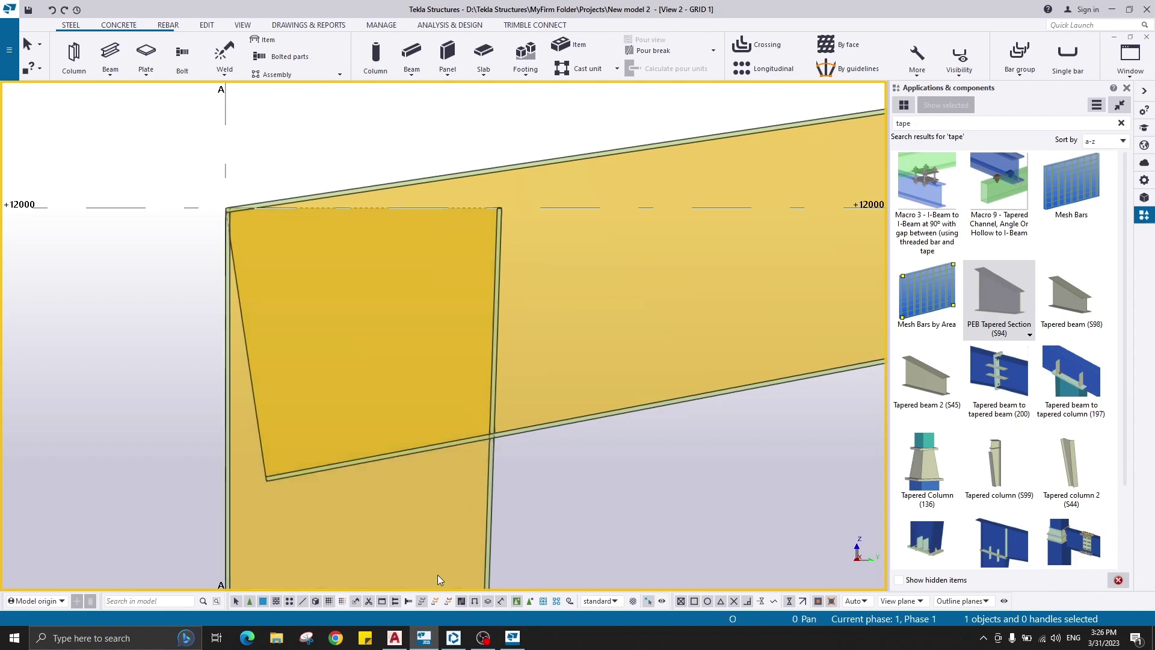
Examine in AutoCAD where the DET 1 end plates' lower end meets the column's inner flange, and return to Tekla Structures.
{"action": "left_click", "coordinate": [394, 638]}
{"action": "scroll", "coordinate": [551, 462], "scroll_direction": "down", "scroll_amount": 3}
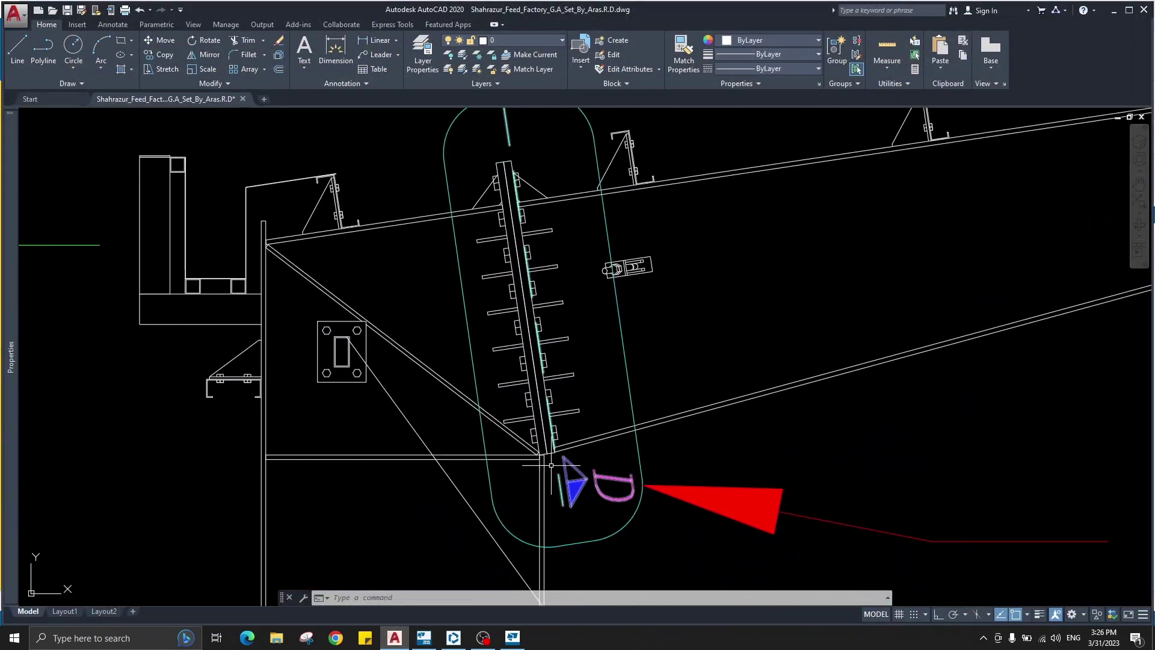
{"action": "scroll", "coordinate": [550, 462], "scroll_direction": "up", "scroll_amount": 5}
{"action": "scroll", "coordinate": [503, 392], "scroll_direction": "up", "scroll_amount": 4}
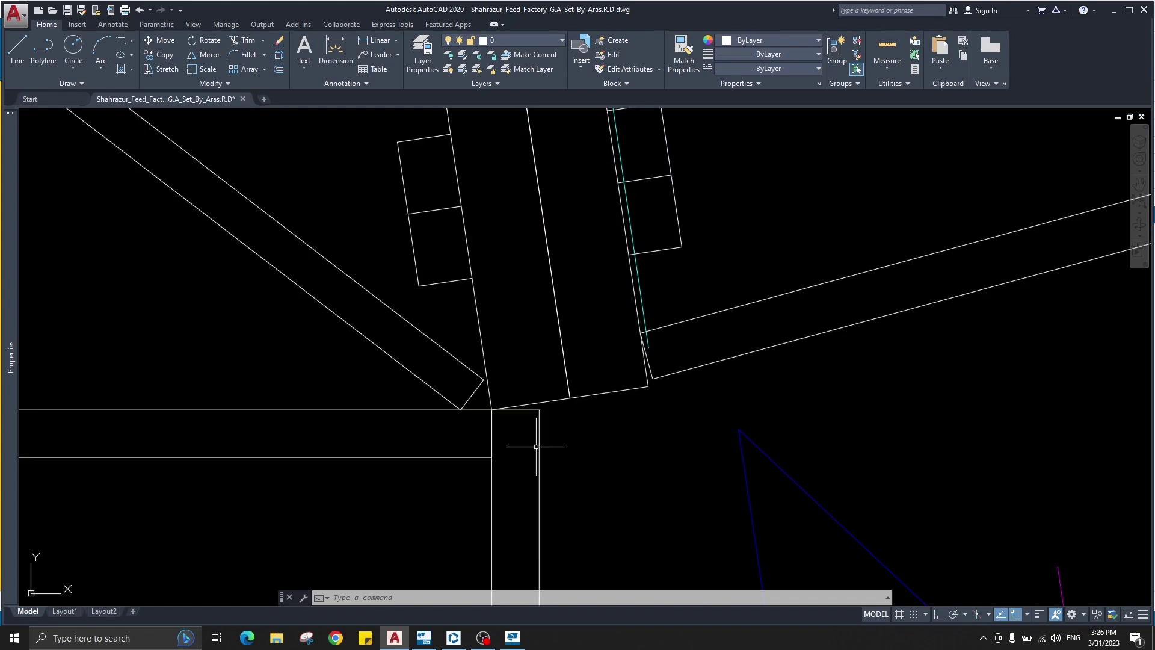
{"action": "left_click", "coordinate": [1114, 10]}
Start a steel beam at the knee joint and choose the PL profile from the rectangular sections.
{"action": "scroll", "coordinate": [473, 434], "scroll_direction": "up", "scroll_amount": 5}
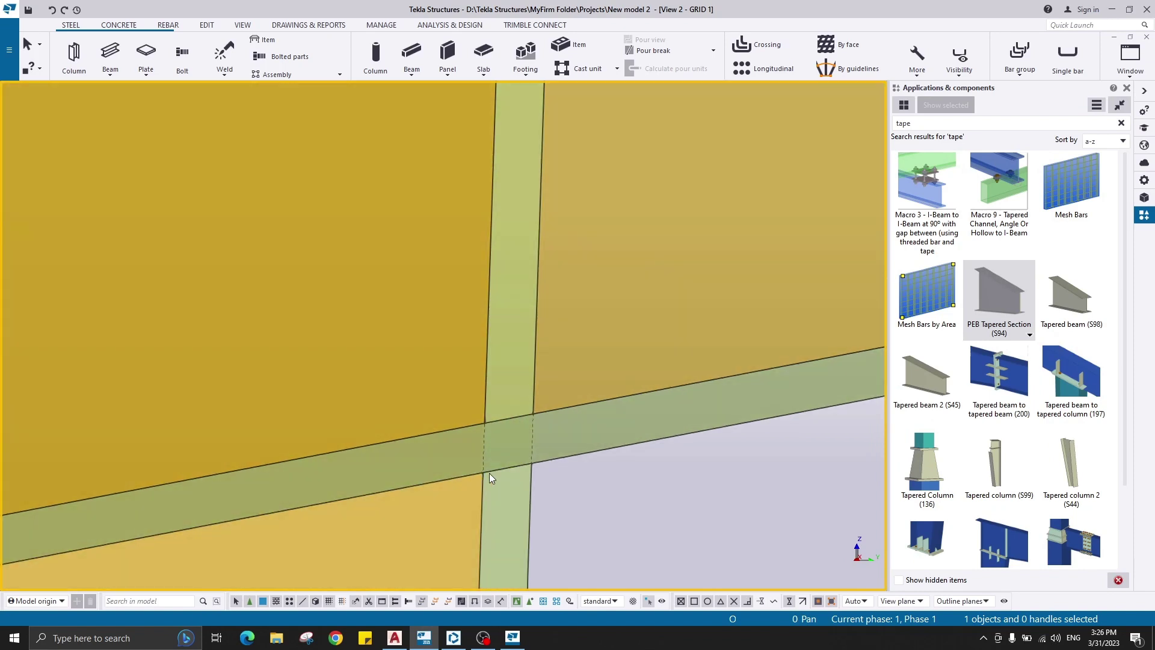
{"action": "scroll", "coordinate": [489, 474], "scroll_direction": "down", "scroll_amount": 2}
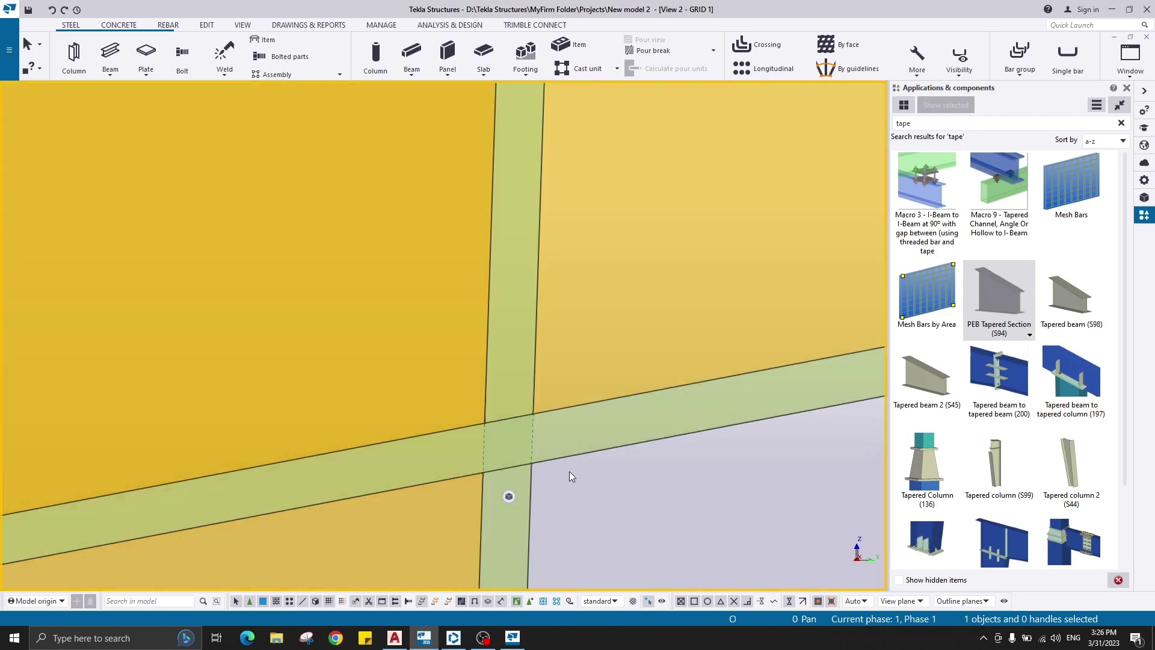
{"action": "scroll", "coordinate": [417, 335], "scroll_direction": "down", "scroll_amount": 8}
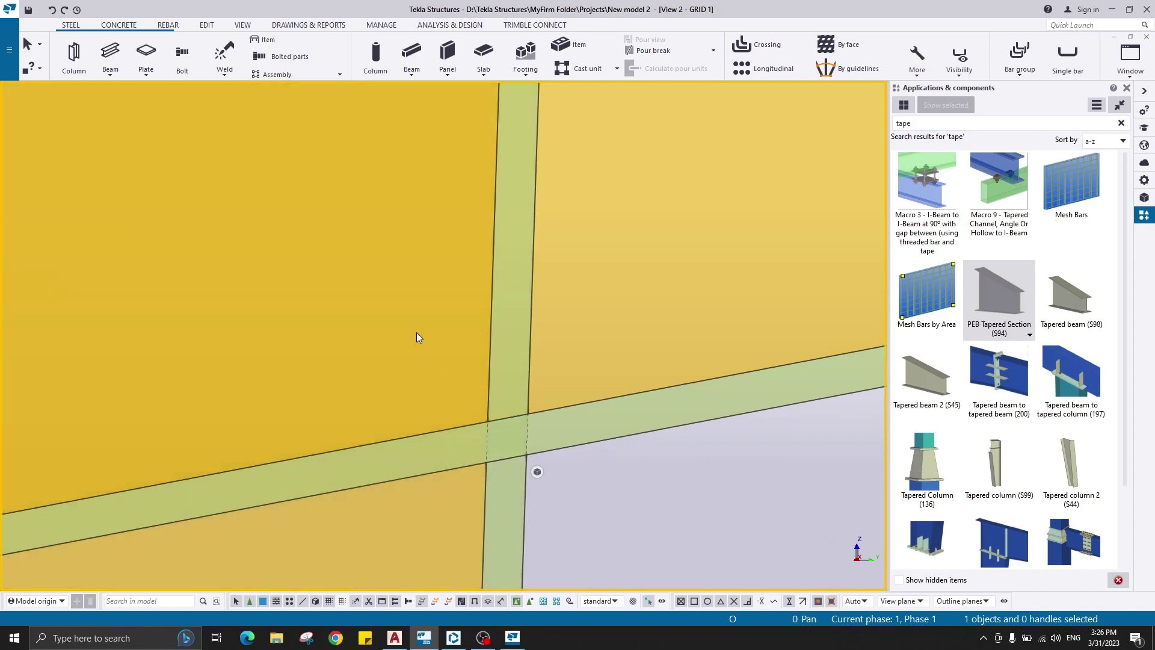
{"action": "scroll", "coordinate": [347, 234], "scroll_direction": "down", "scroll_amount": 2}
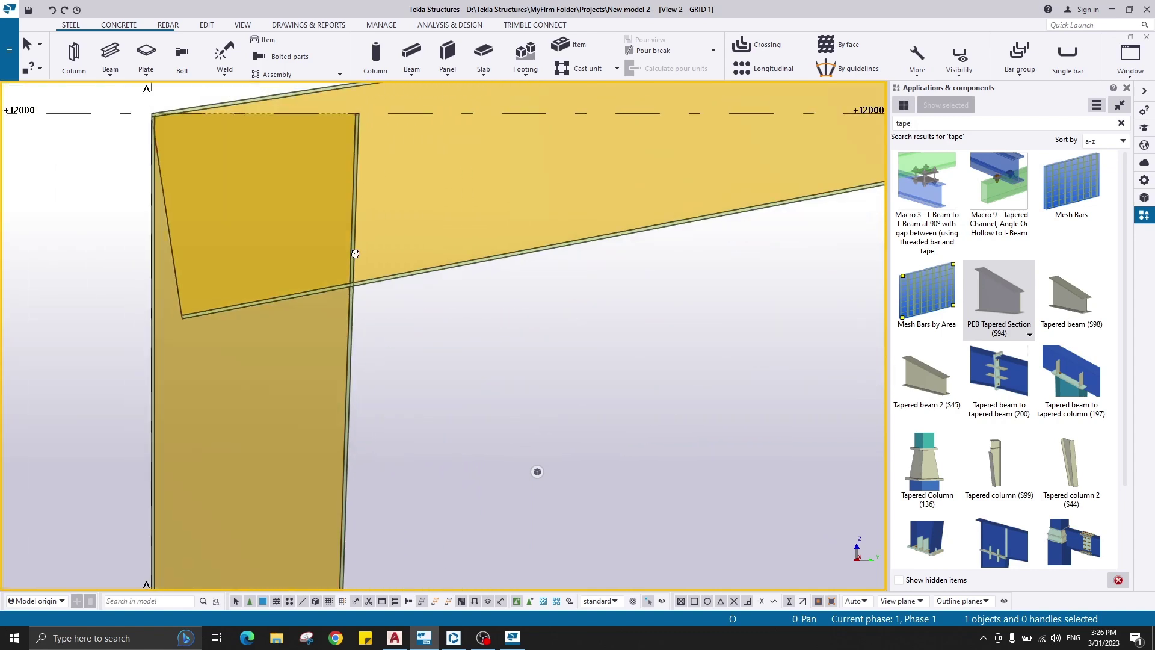
{"action": "scroll", "coordinate": [352, 250], "scroll_direction": "up", "scroll_amount": 1}
{"action": "middle_click_drag", "start_coordinate": [353, 251], "coordinate": [377, 348]}
{"action": "left_click", "coordinate": [111, 53]}
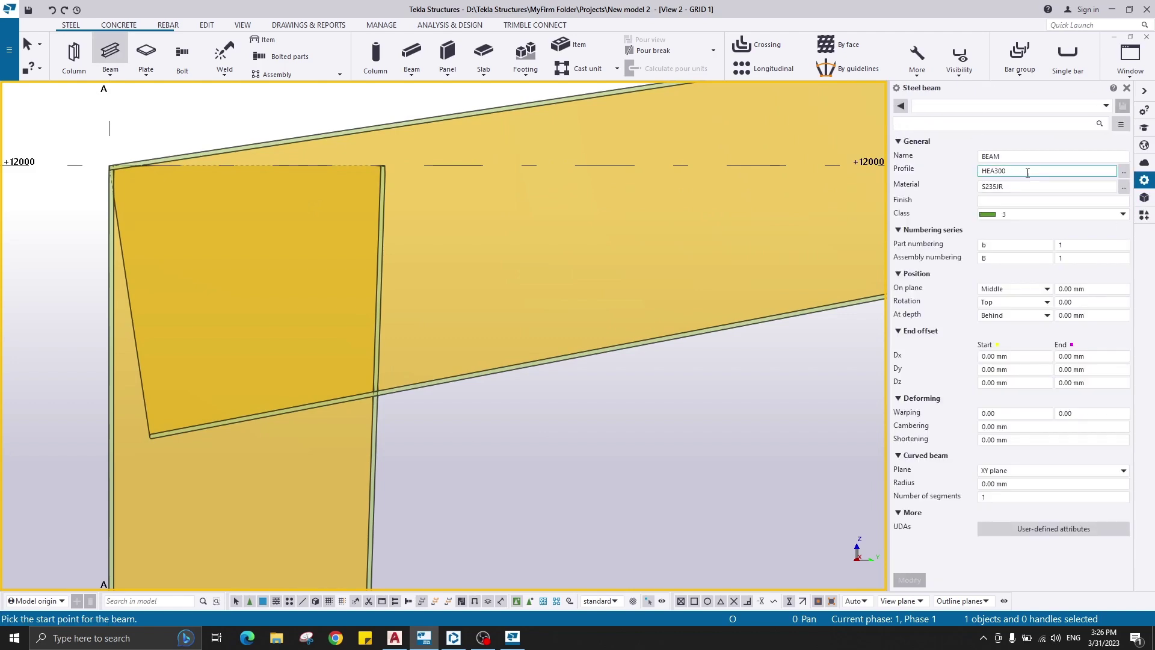
{"action": "left_click", "coordinate": [1125, 174]}
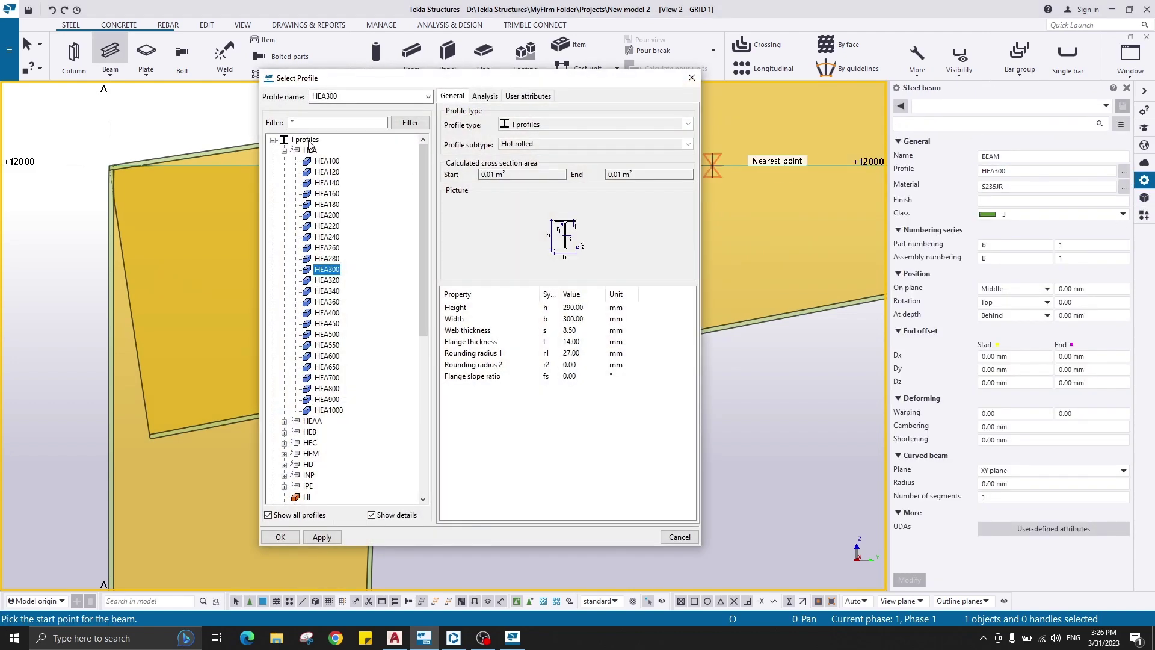
{"action": "left_click", "coordinate": [285, 151]}
{"action": "left_click", "coordinate": [273, 140]}
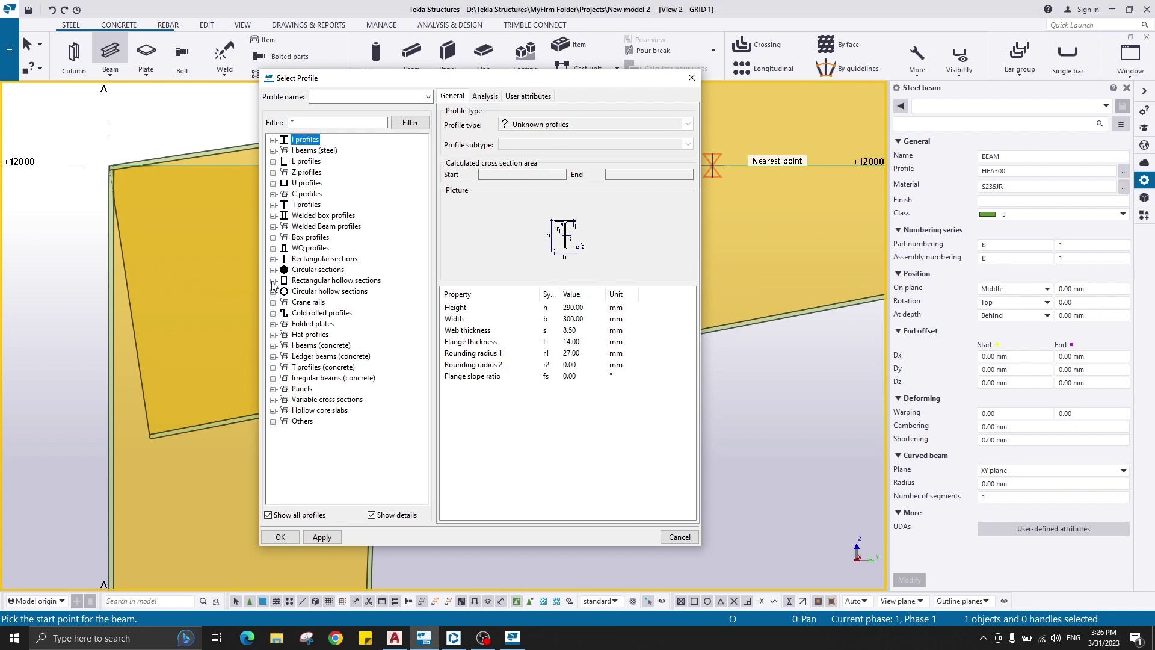
{"action": "left_click", "coordinate": [273, 260]}
{"action": "left_click", "coordinate": [307, 356]}
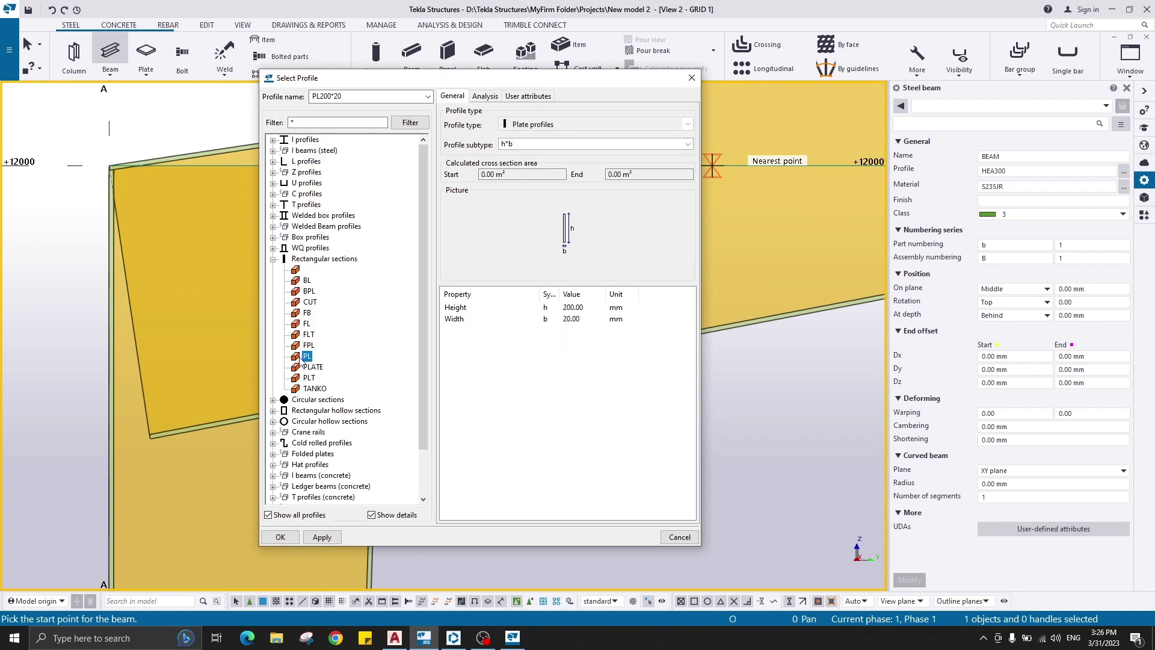
Set the PL profile's height to 250 mm and open its width for editing.
{"action": "left_click", "coordinate": [588, 308]}
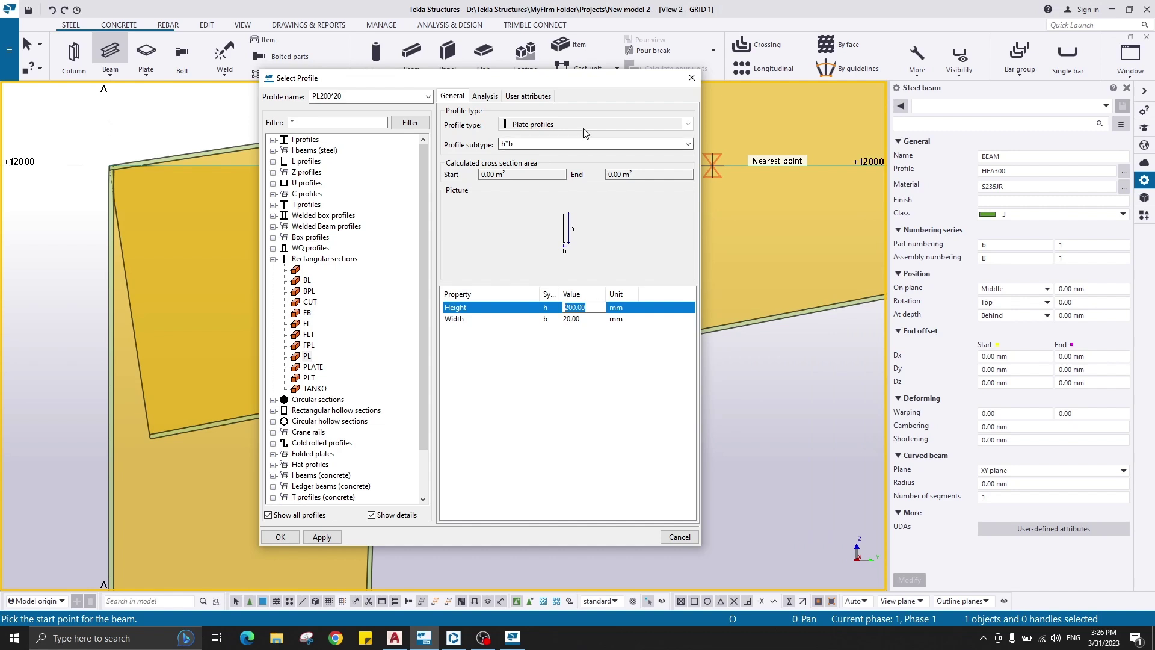
{"action": "left_click_drag", "start_coordinate": [574, 82], "coordinate": [912, 61]}
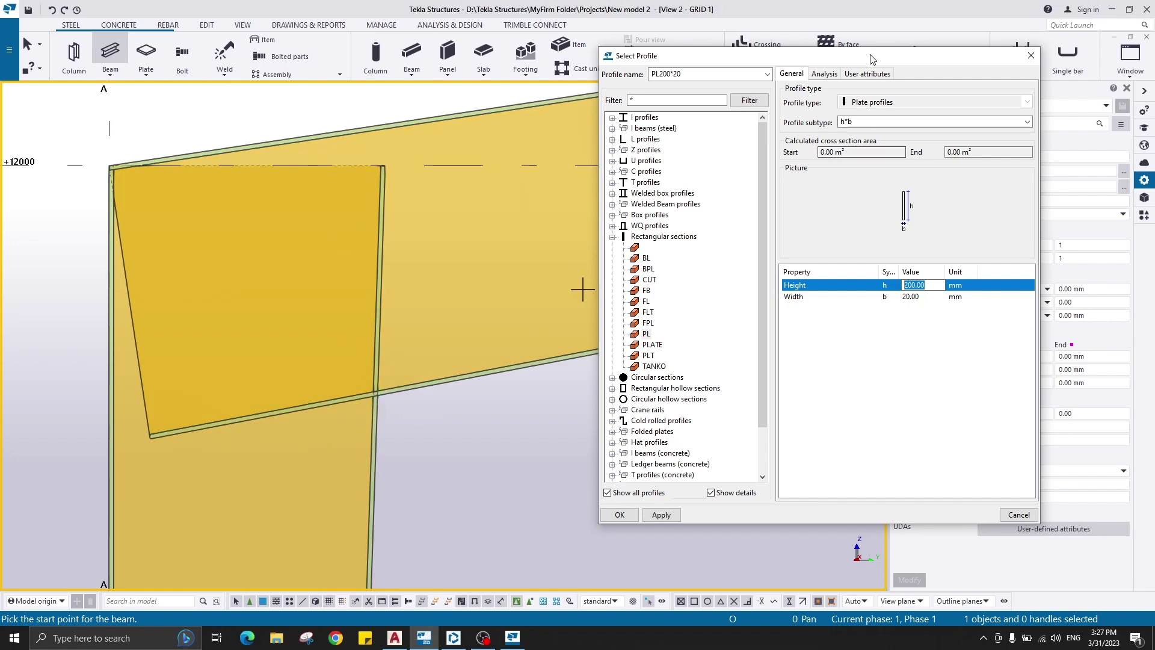
{"action": "left_click_drag", "start_coordinate": [874, 61], "coordinate": [689, 93]}
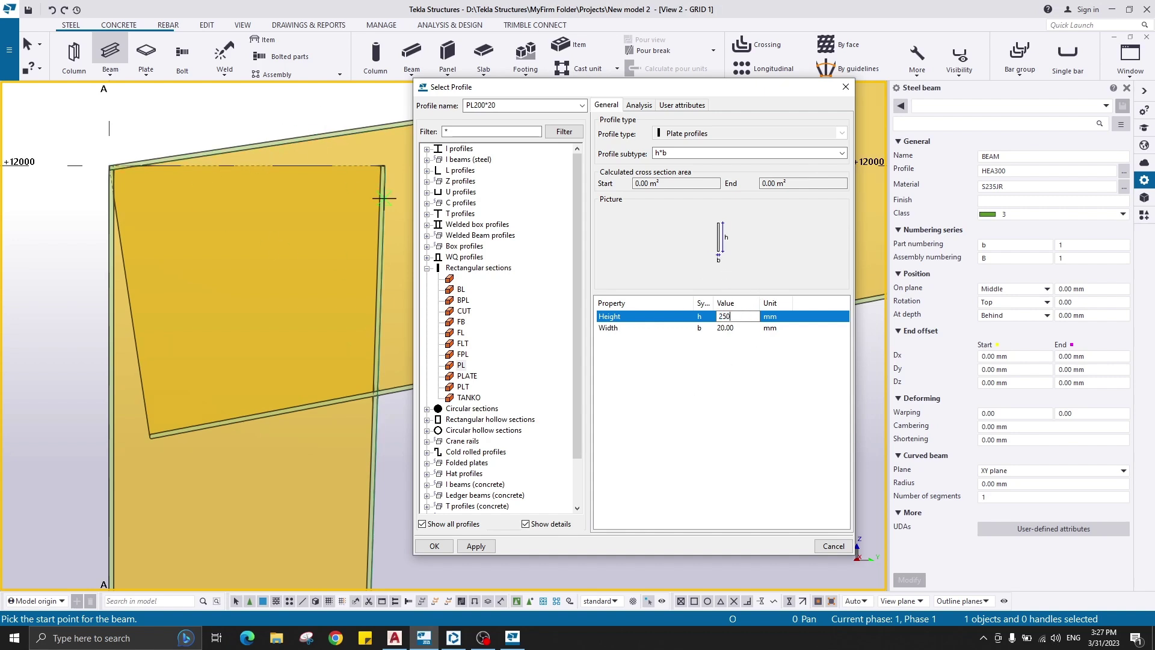
{"action": "left_click", "coordinate": [737, 328]}
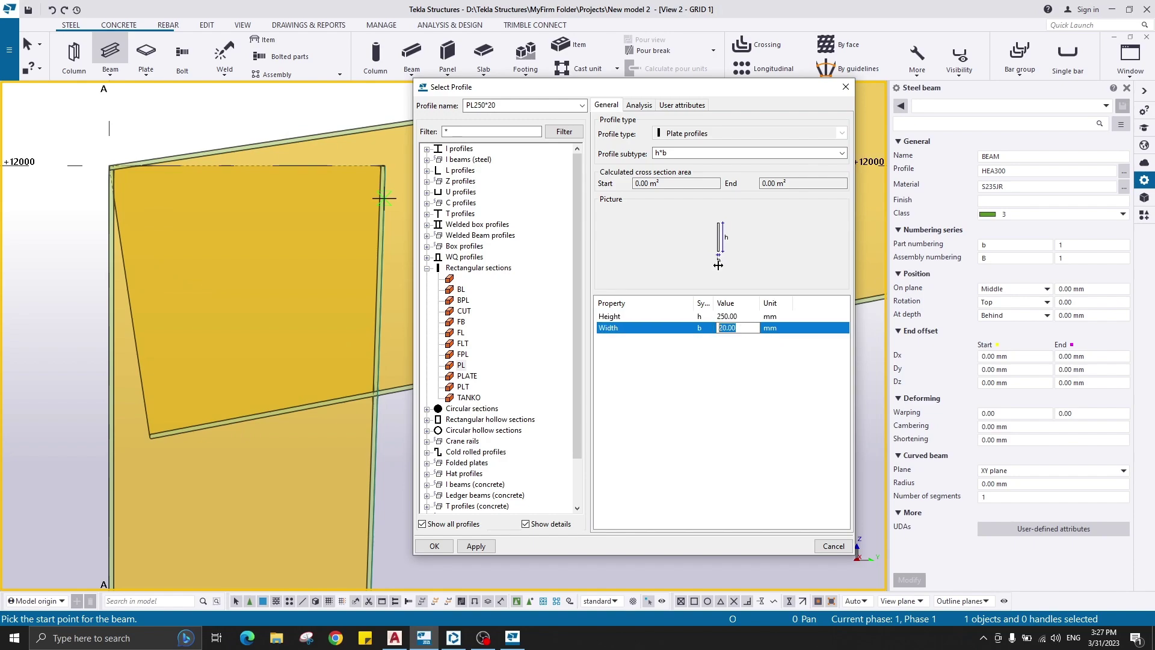
Switch to AutoCAD to check the plate thickness and size in the DET 1 end plate detail, and return to Tekla Structures.
{"action": "left_click", "coordinate": [395, 638]}
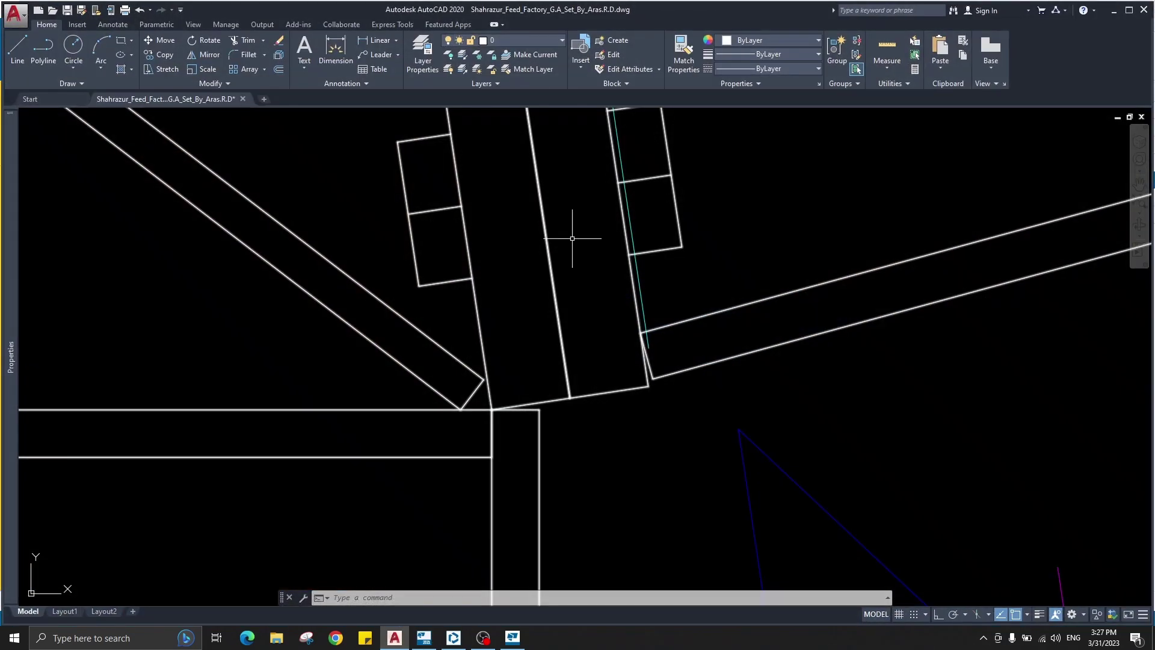
{"action": "scroll", "coordinate": [572, 238], "scroll_direction": "down", "scroll_amount": 5}
{"action": "scroll", "coordinate": [597, 276], "scroll_direction": "down", "scroll_amount": 10}
{"action": "middle_click_drag", "start_coordinate": [648, 329], "coordinate": [253, 319]}
{"action": "middle_click_drag", "start_coordinate": [854, 317], "coordinate": [256, 296]}
{"action": "mouse_move", "coordinate": [1008, 383]}
{"action": "middle_mouse_down"}
{"action": "mouse_move", "coordinate": [669, 349]}
{"action": "mouse_move", "coordinate": [550, 319]}
{"action": "middle_mouse_up"}
{"action": "scroll", "coordinate": [549, 320], "scroll_direction": "up", "scroll_amount": 2}
{"action": "scroll", "coordinate": [476, 388], "scroll_direction": "up", "scroll_amount": 8}
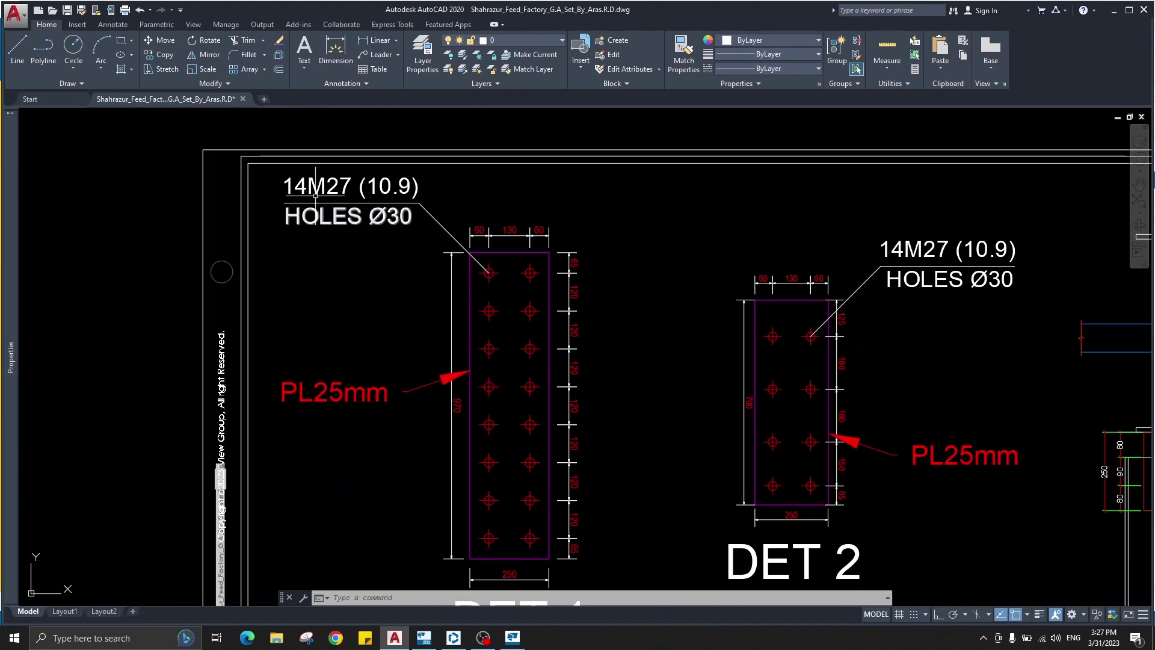
{"action": "scroll", "coordinate": [311, 189], "scroll_direction": "up", "scroll_amount": 4}
{"action": "scroll", "coordinate": [435, 252], "scroll_direction": "down", "scroll_amount": 4}
{"action": "middle_click_drag", "start_coordinate": [416, 446], "coordinate": [417, 369]}
{"action": "scroll", "coordinate": [421, 361], "scroll_direction": "up", "scroll_amount": 3}
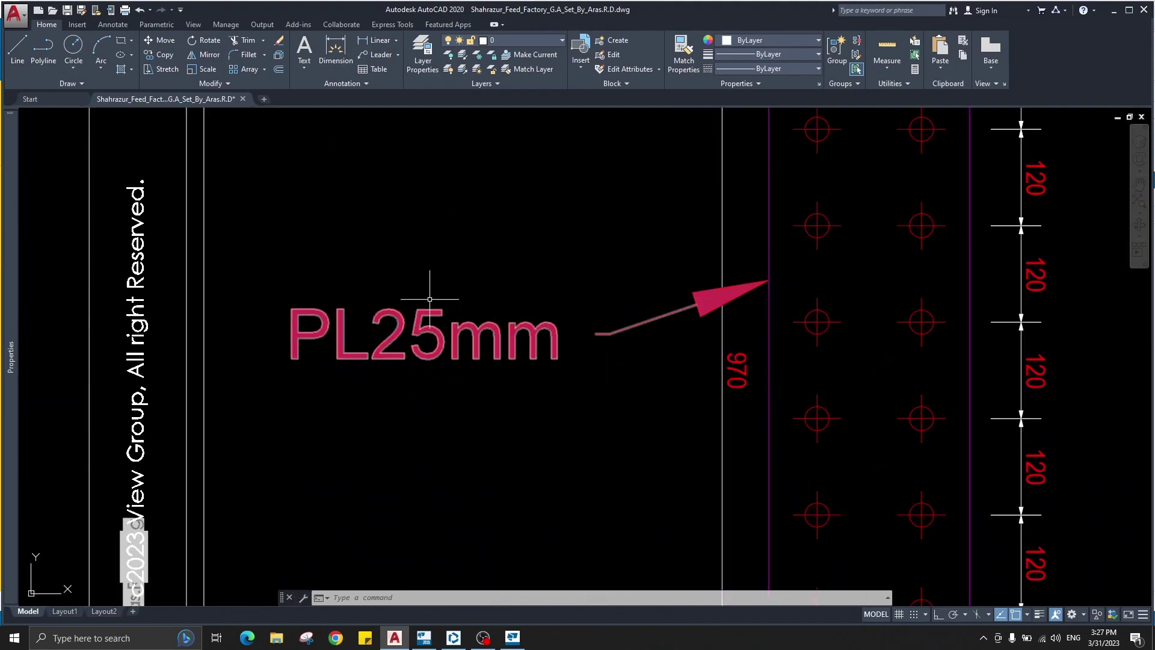
{"action": "scroll", "coordinate": [419, 343], "scroll_direction": "down", "scroll_amount": 3}
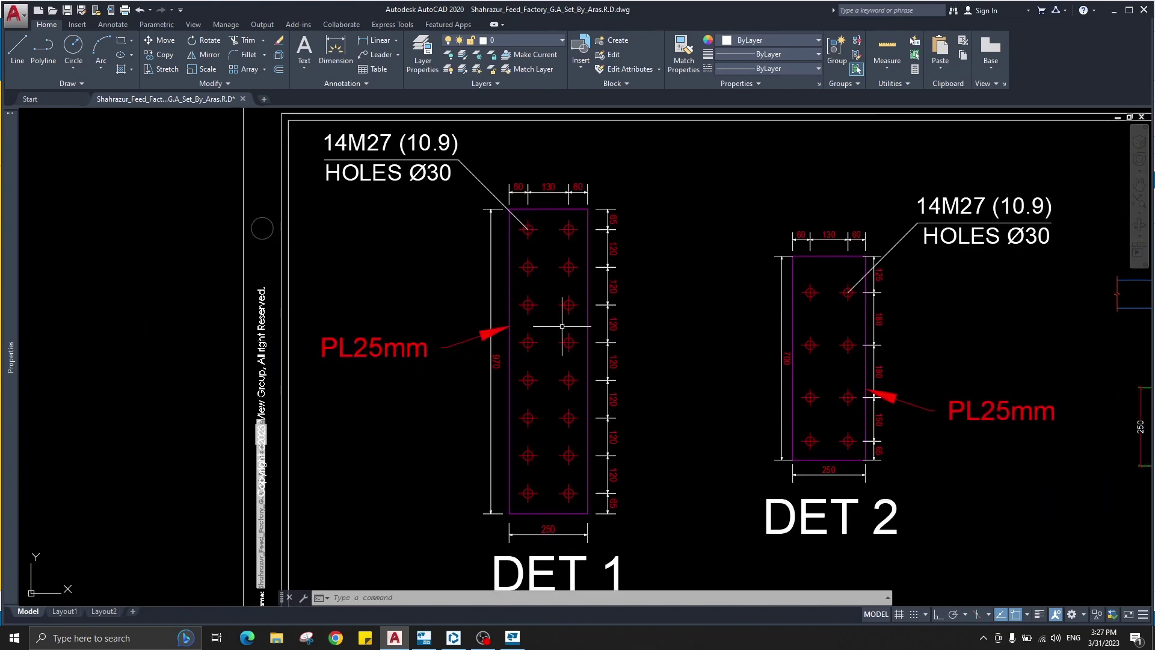
{"action": "middle_click_drag", "start_coordinate": [580, 469], "coordinate": [558, 402]}
{"action": "middle_click_drag", "start_coordinate": [552, 149], "coordinate": [530, 183]}
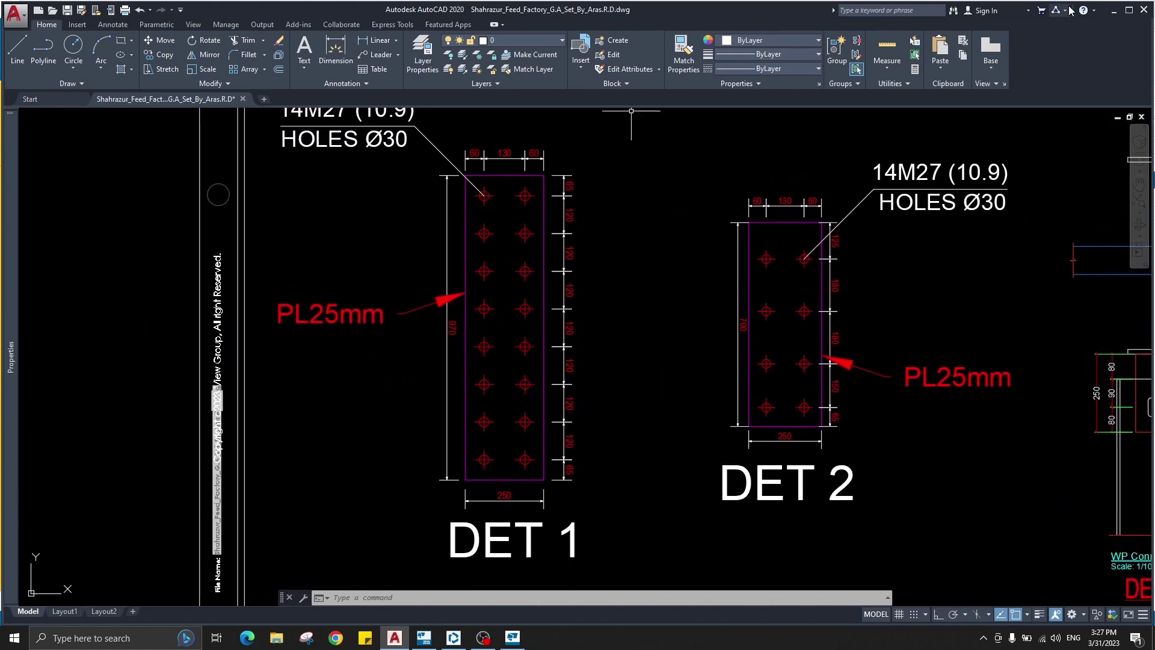
{"action": "left_click", "coordinate": [1115, 11]}
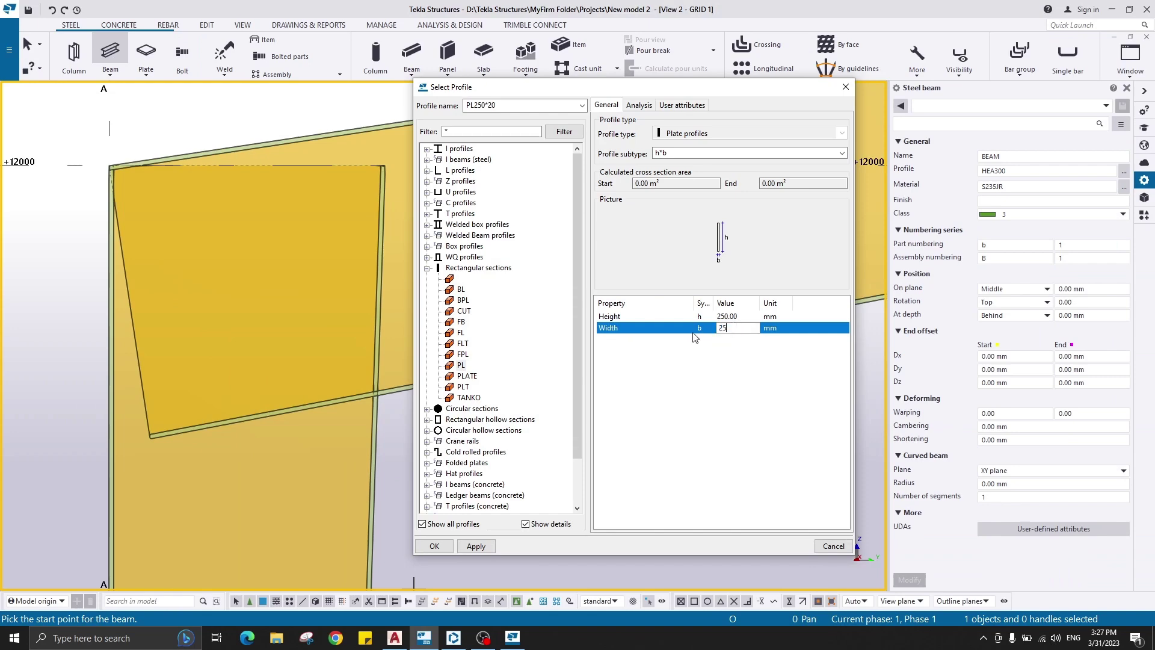
Set the plate profile's width to 25 mm, and give the part the name END PLATE and class 9.
{"action": "left_click", "coordinate": [440, 546]}
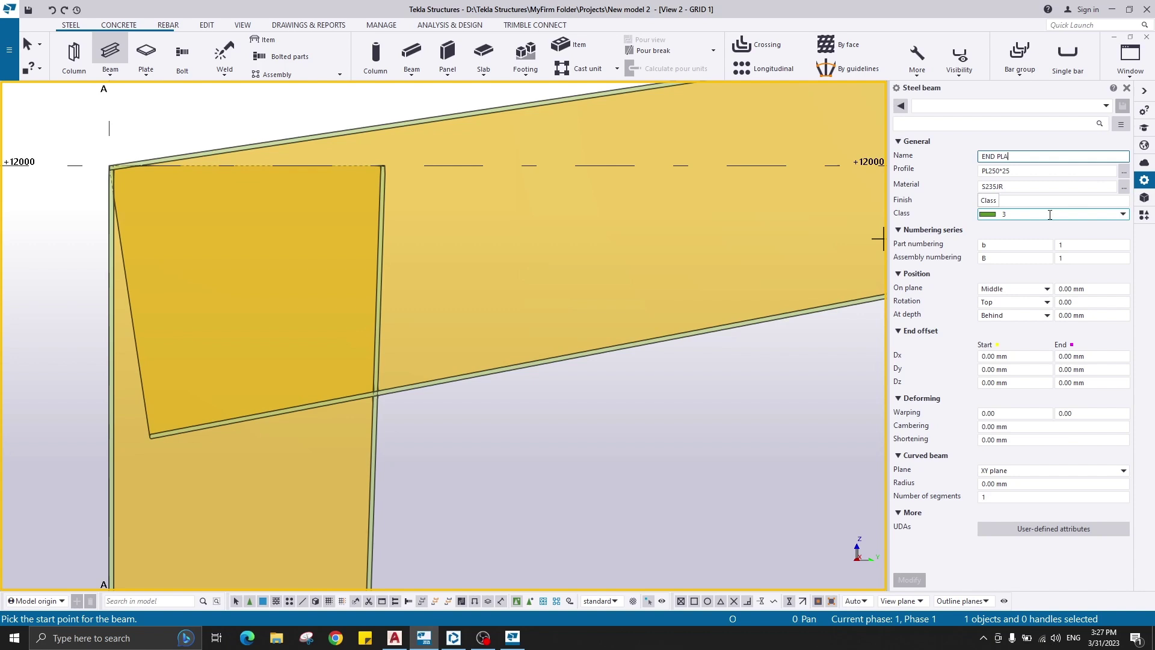
{"action": "left_click", "coordinate": [1004, 213]}
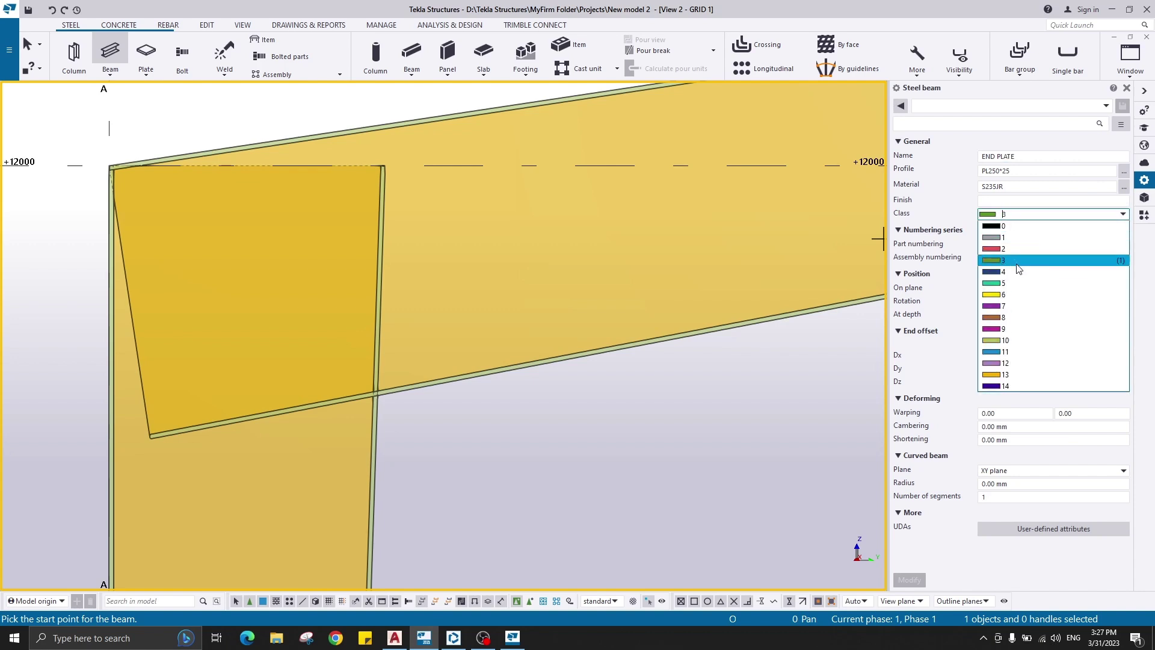
{"action": "left_click", "coordinate": [1023, 329]}
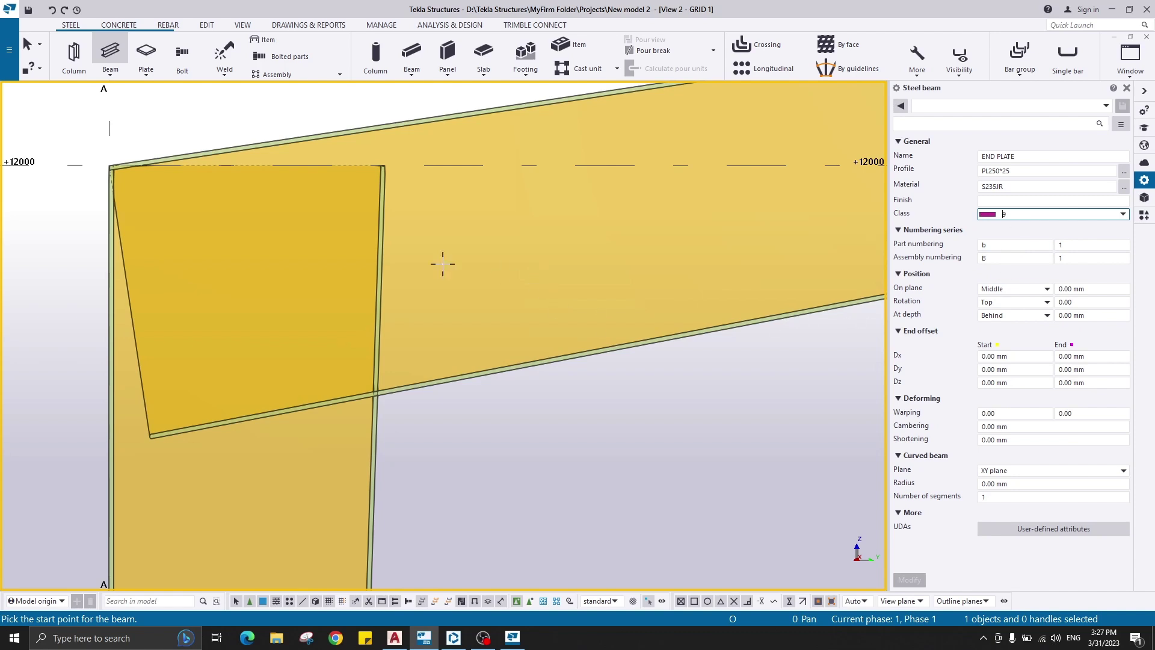
Place the end plate from the intersection of the rafter's lower edge and the column's inner flange, perpendicular to the rafter's upper edge.
{"action": "scroll", "coordinate": [304, 253], "scroll_direction": "up", "scroll_amount": 8}
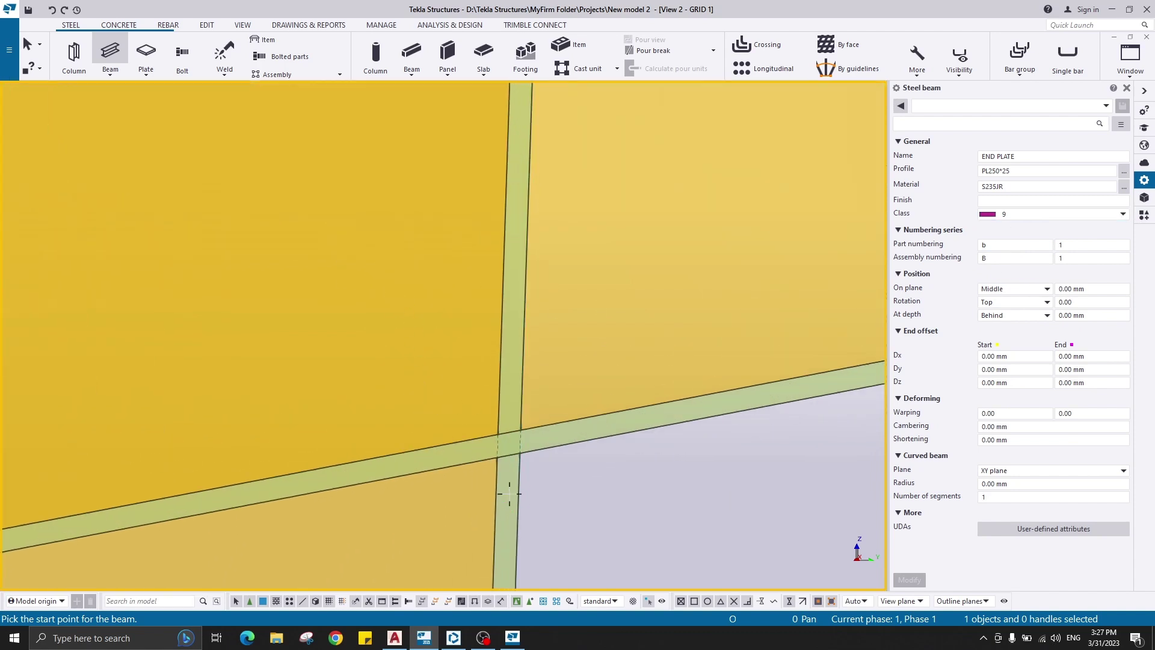
{"action": "scroll", "coordinate": [509, 493], "scroll_direction": "up", "scroll_amount": 4}
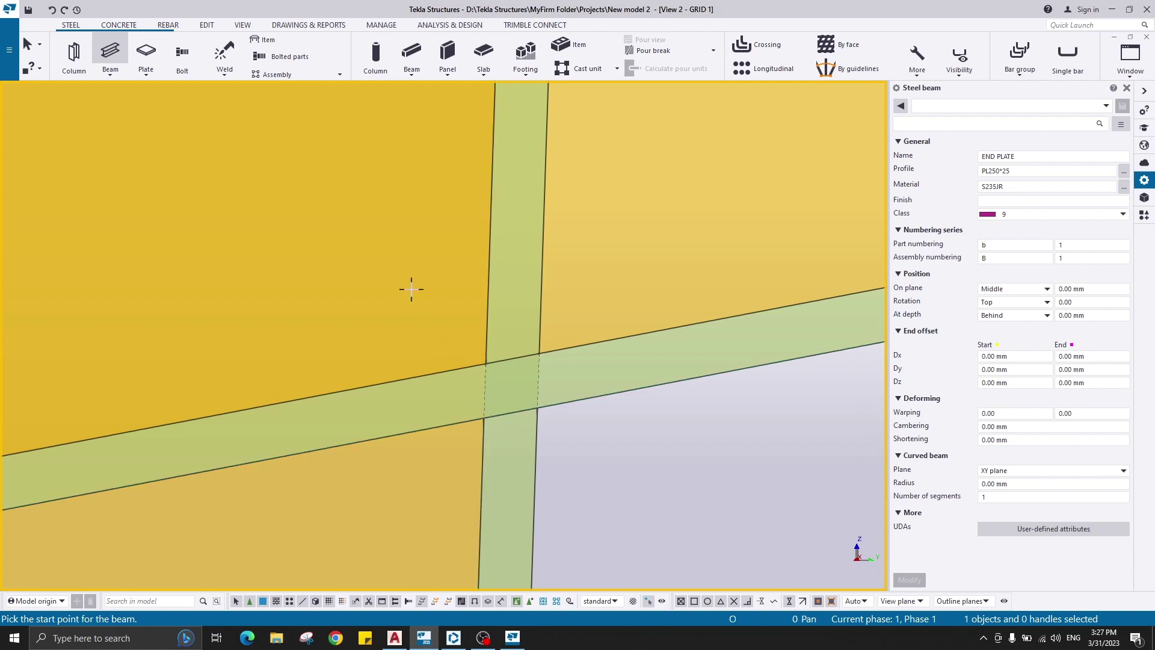
{"action": "left_click", "coordinate": [482, 414]}
{"action": "scroll", "coordinate": [478, 397], "scroll_direction": "down", "scroll_amount": 3}
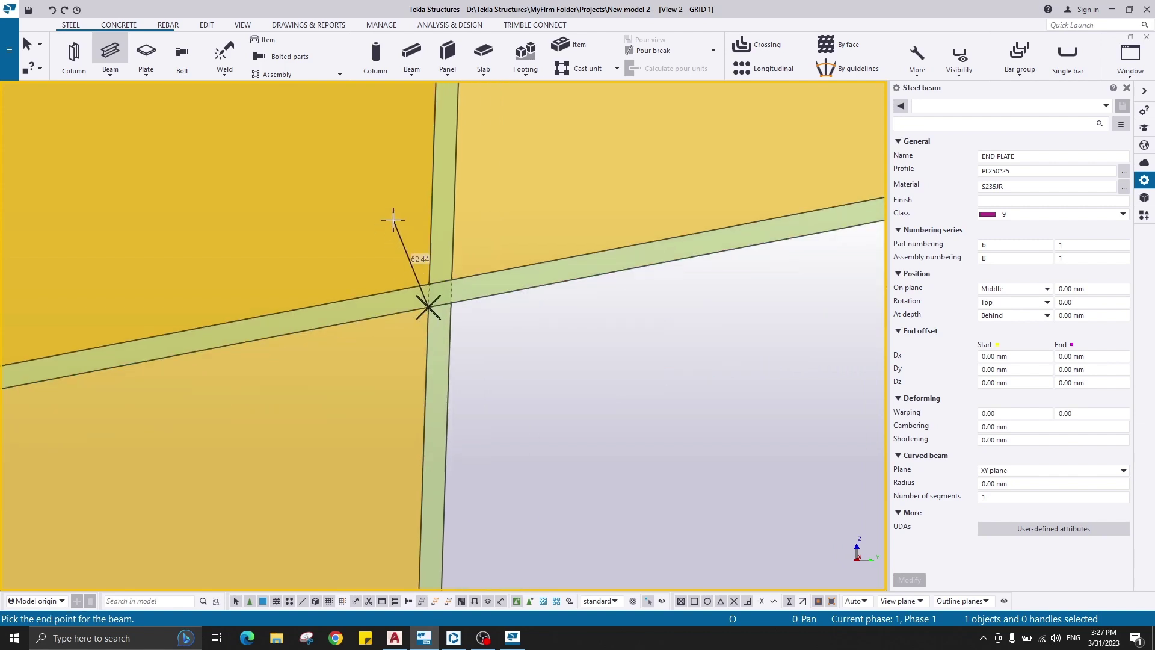
{"action": "right_click", "coordinate": [378, 219]}
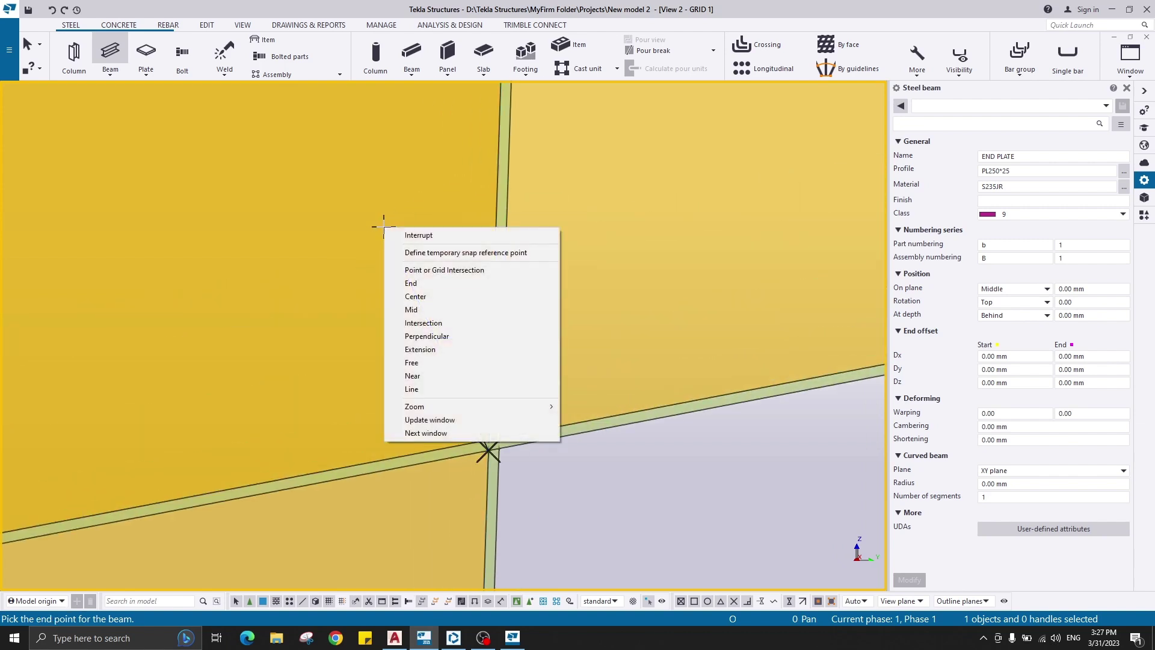
{"action": "left_click", "coordinate": [472, 333]}
{"action": "scroll", "coordinate": [417, 180], "scroll_direction": "down", "scroll_amount": 2}
{"action": "scroll", "coordinate": [314, 166], "scroll_direction": "down", "scroll_amount": 8}
{"action": "middle_click_drag", "start_coordinate": [315, 168], "coordinate": [371, 348]}
{"action": "scroll", "coordinate": [377, 315], "scroll_direction": "up", "scroll_amount": 7}
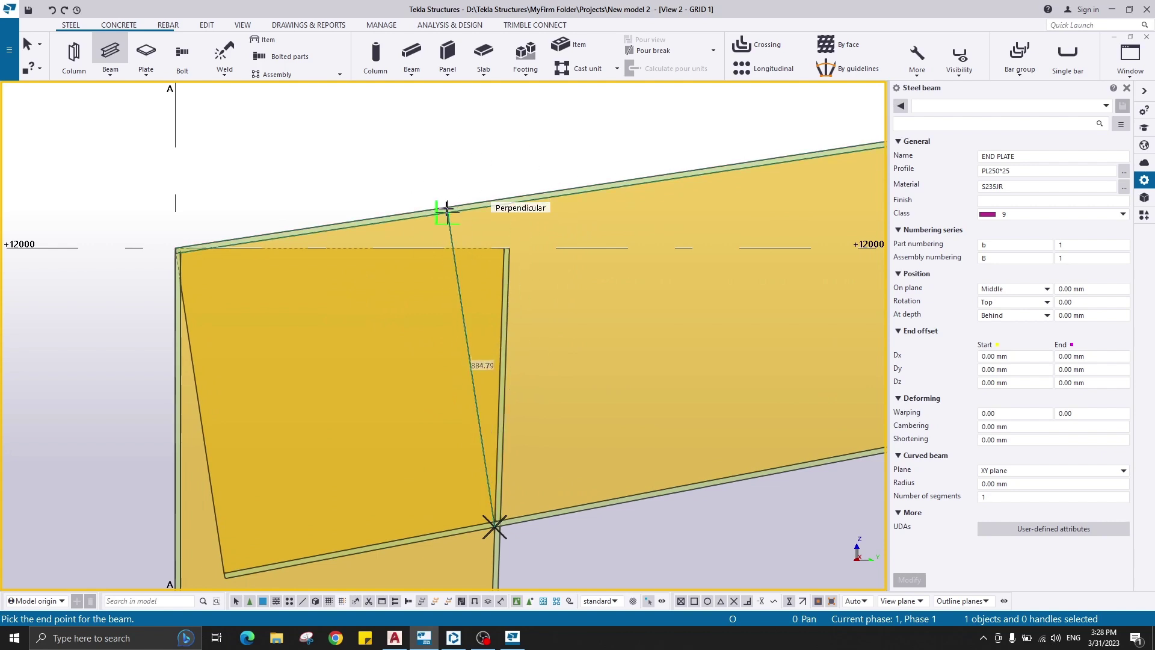
{"action": "scroll", "coordinate": [447, 207], "scroll_direction": "up", "scroll_amount": 2}
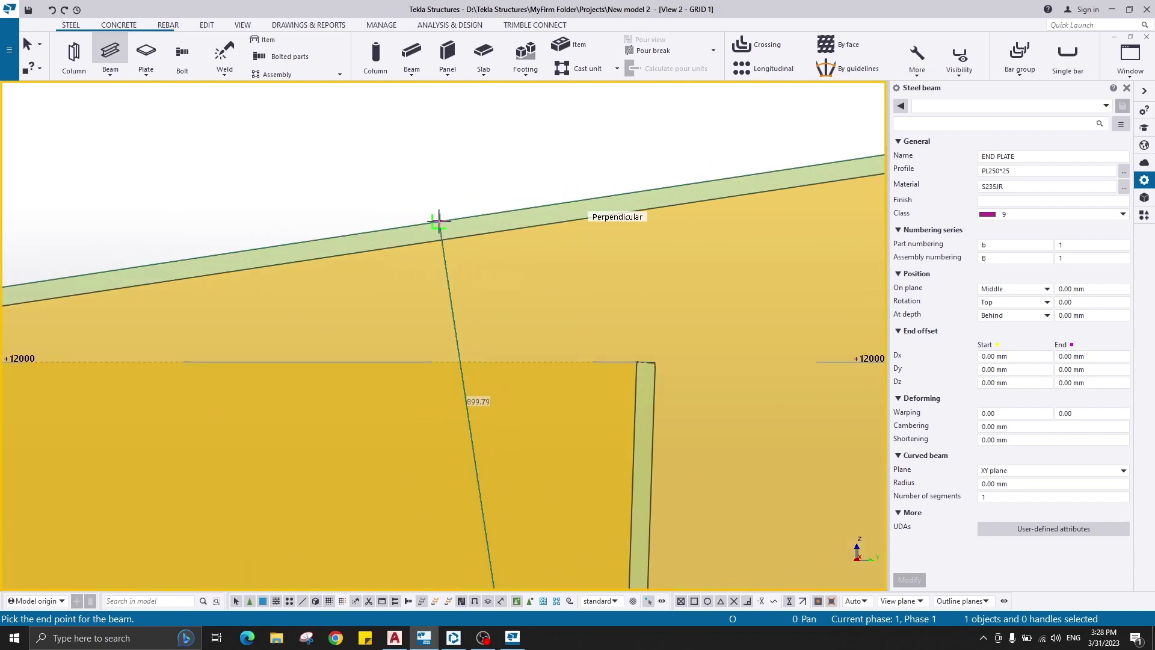
{"action": "left_click", "coordinate": [438, 222]}
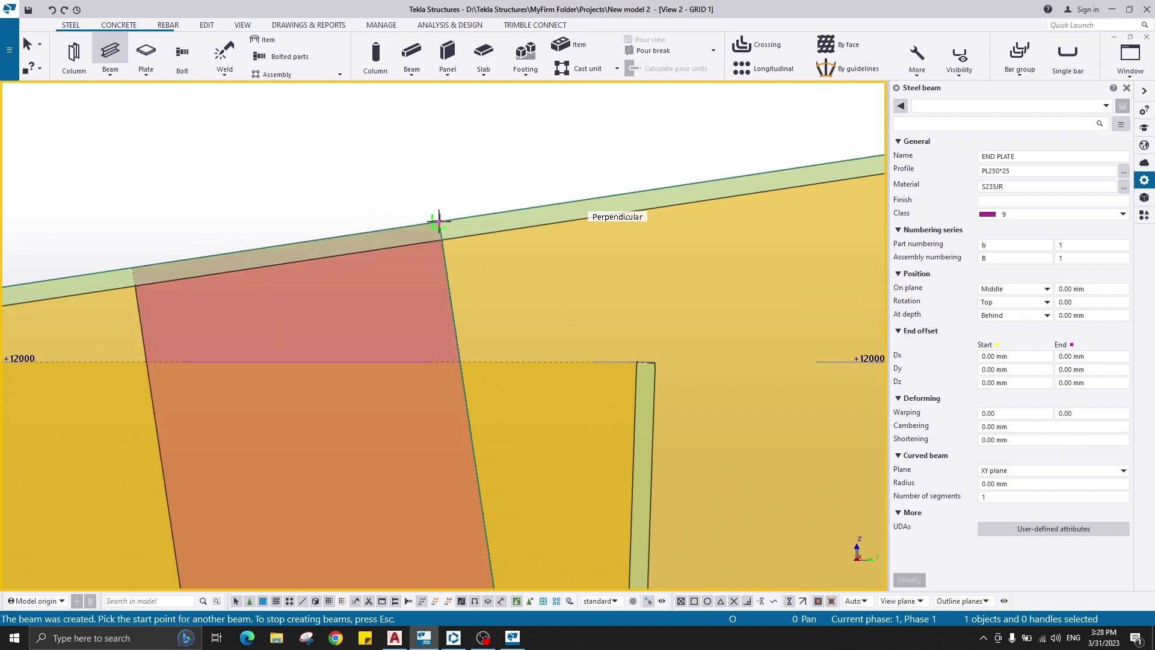
{"action": "right_click", "coordinate": [433, 173]}
{"action": "left_click", "coordinate": [462, 184]}
Change the end plate's rotation to Front.
{"action": "left_click", "coordinate": [446, 283]}
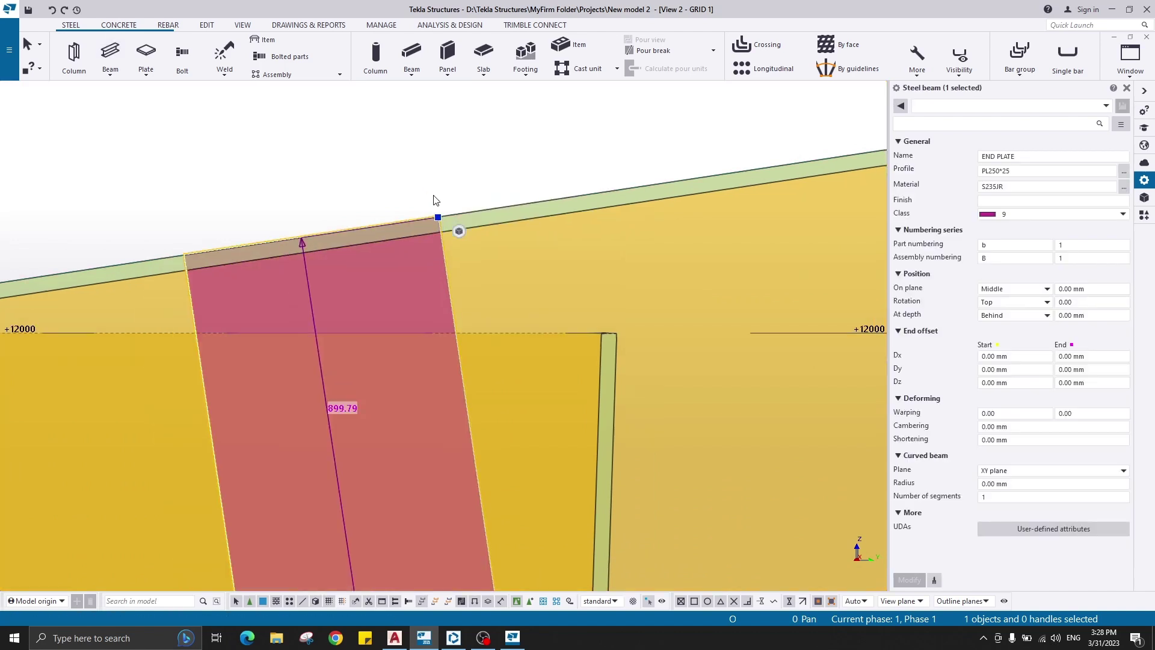
{"action": "scroll", "coordinate": [428, 255], "scroll_direction": "down", "scroll_amount": 2}
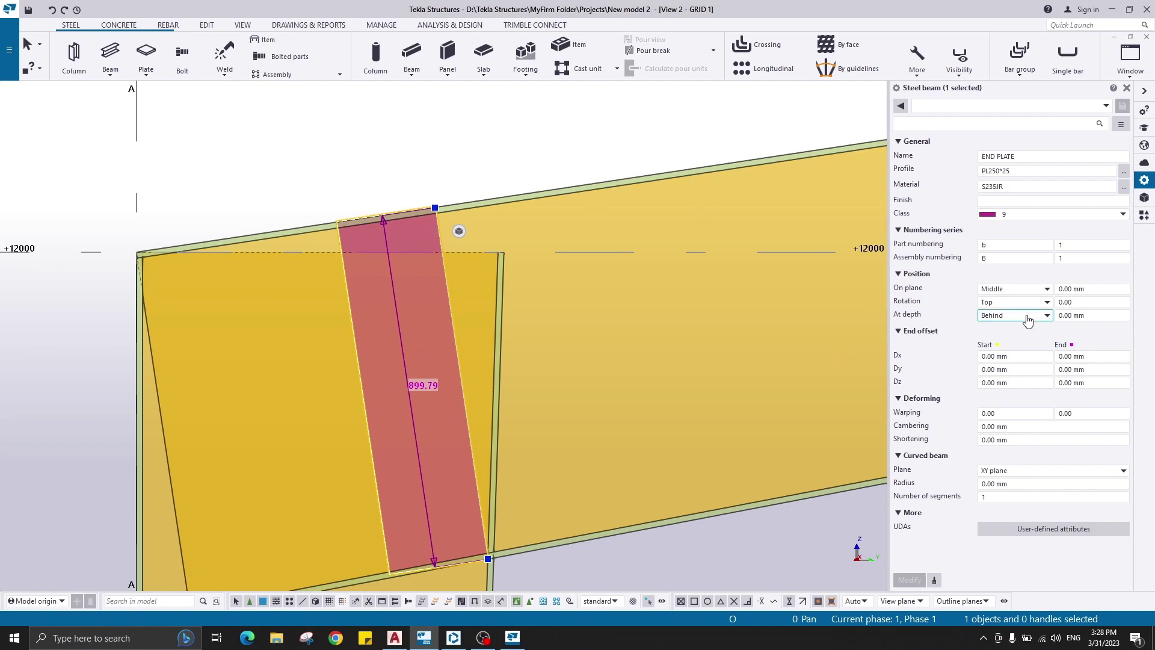
{"action": "left_click", "coordinate": [994, 303]}
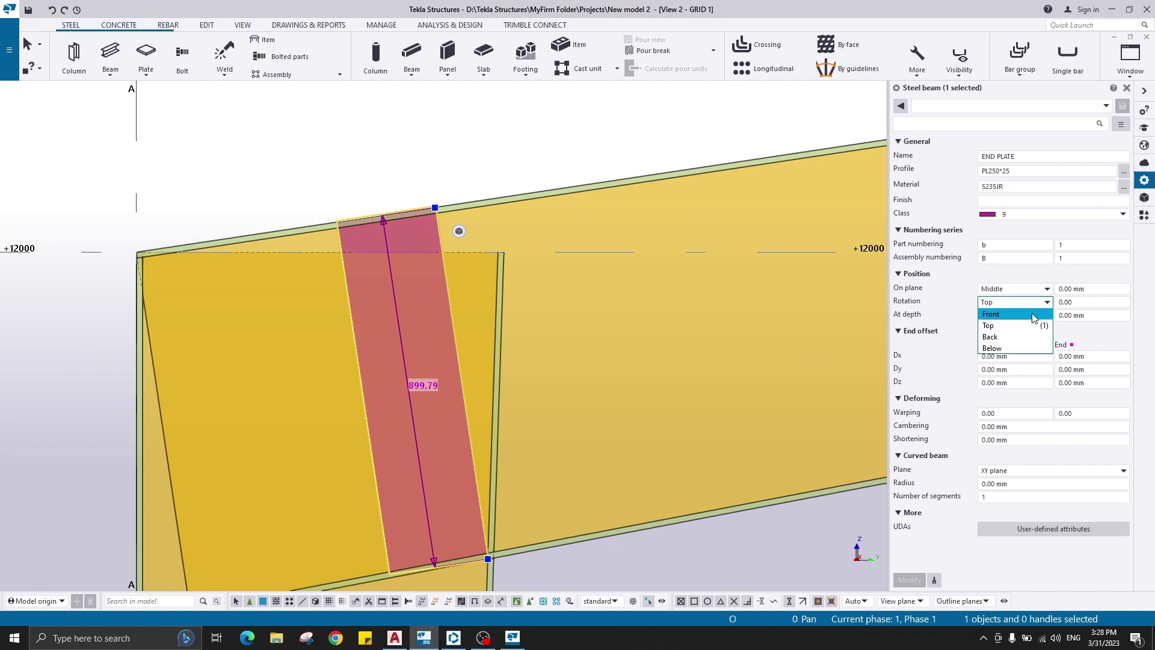
{"action": "left_click", "coordinate": [1033, 316]}
{"action": "left_click", "coordinate": [910, 582]}
{"action": "left_click", "coordinate": [447, 145]}
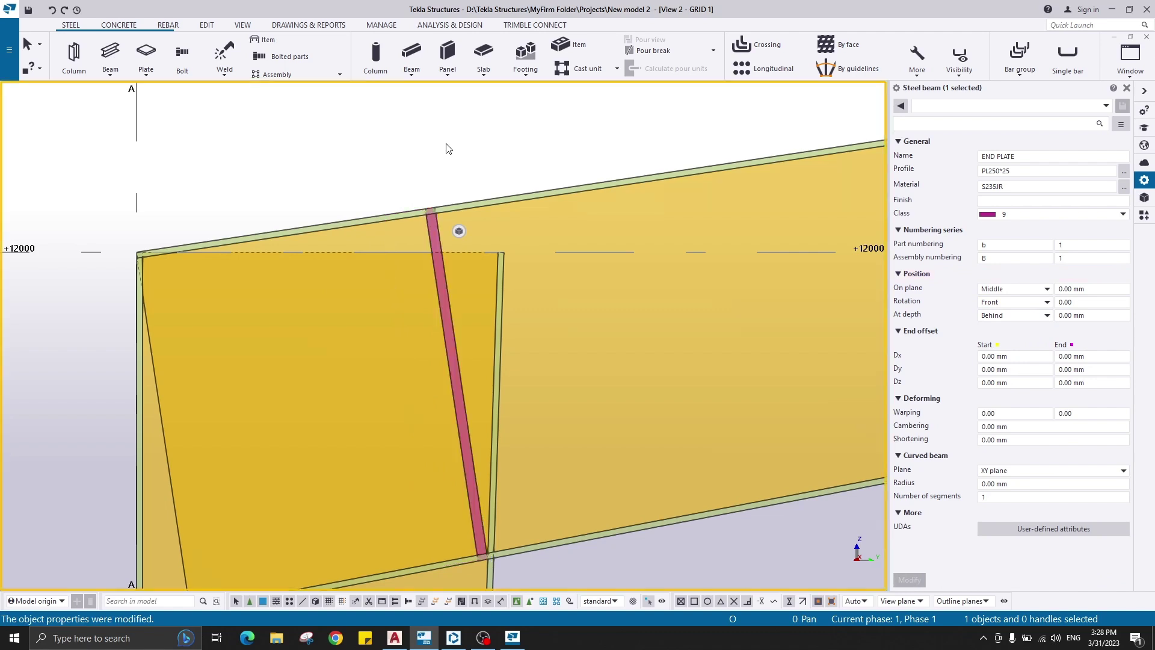
Try the Below rotation on the end plate at the knee joint.
{"action": "scroll", "coordinate": [423, 216], "scroll_direction": "up", "scroll_amount": 7}
{"action": "scroll", "coordinate": [478, 390], "scroll_direction": "down", "scroll_amount": 6}
{"action": "scroll", "coordinate": [479, 394], "scroll_direction": "up", "scroll_amount": 10}
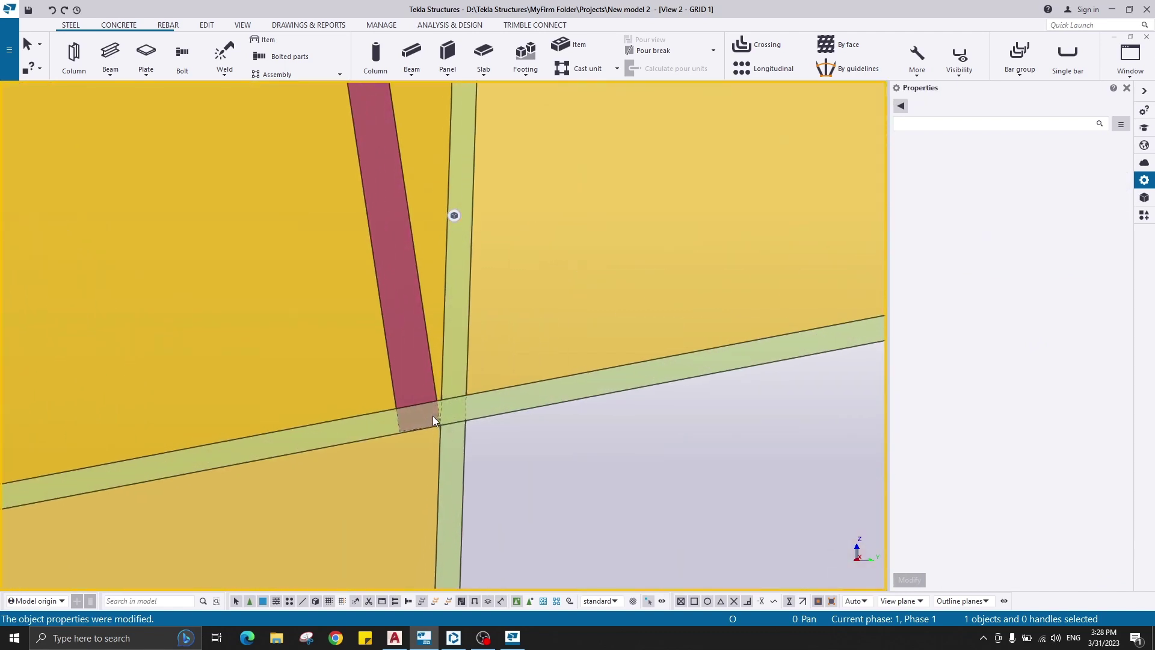
{"action": "scroll", "coordinate": [435, 436], "scroll_direction": "up", "scroll_amount": 3}
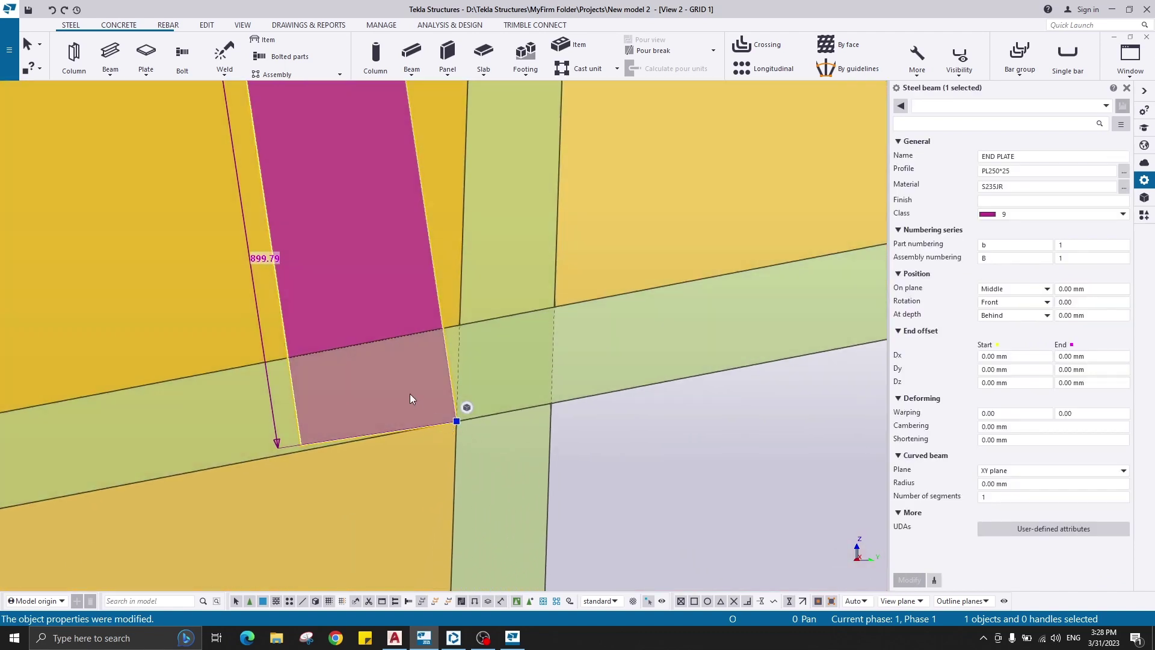
{"action": "scroll", "coordinate": [426, 338], "scroll_direction": "down", "scroll_amount": 3}
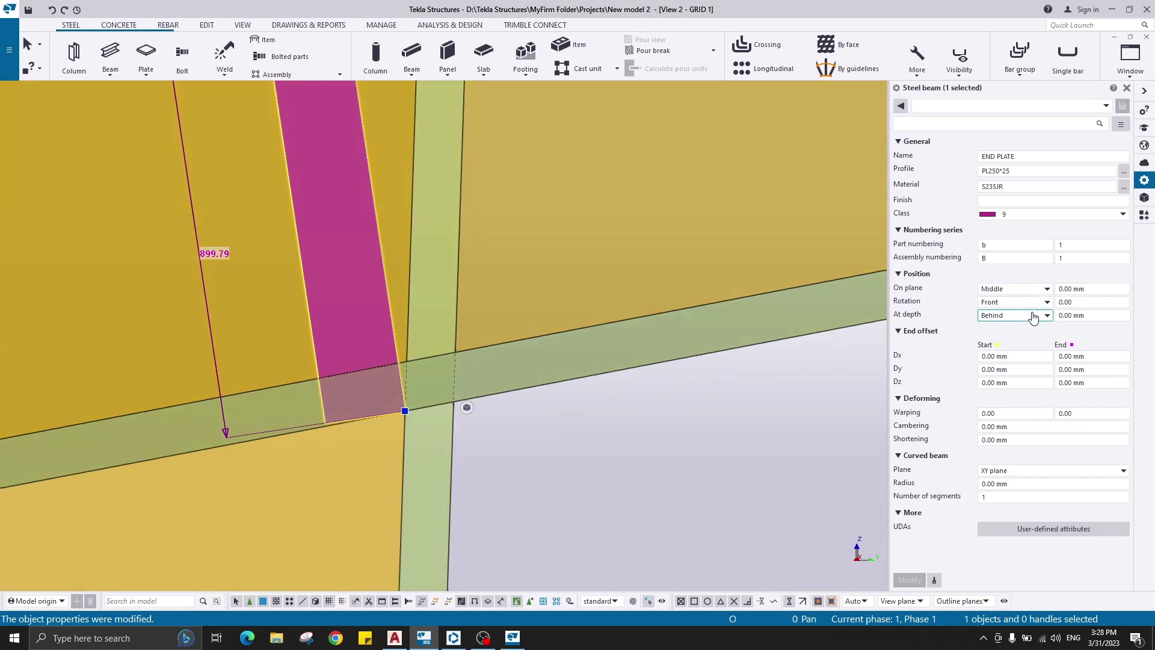
{"action": "left_click", "coordinate": [1017, 303]}
{"action": "left_click", "coordinate": [1005, 349]}
{"action": "left_click", "coordinate": [910, 580]}
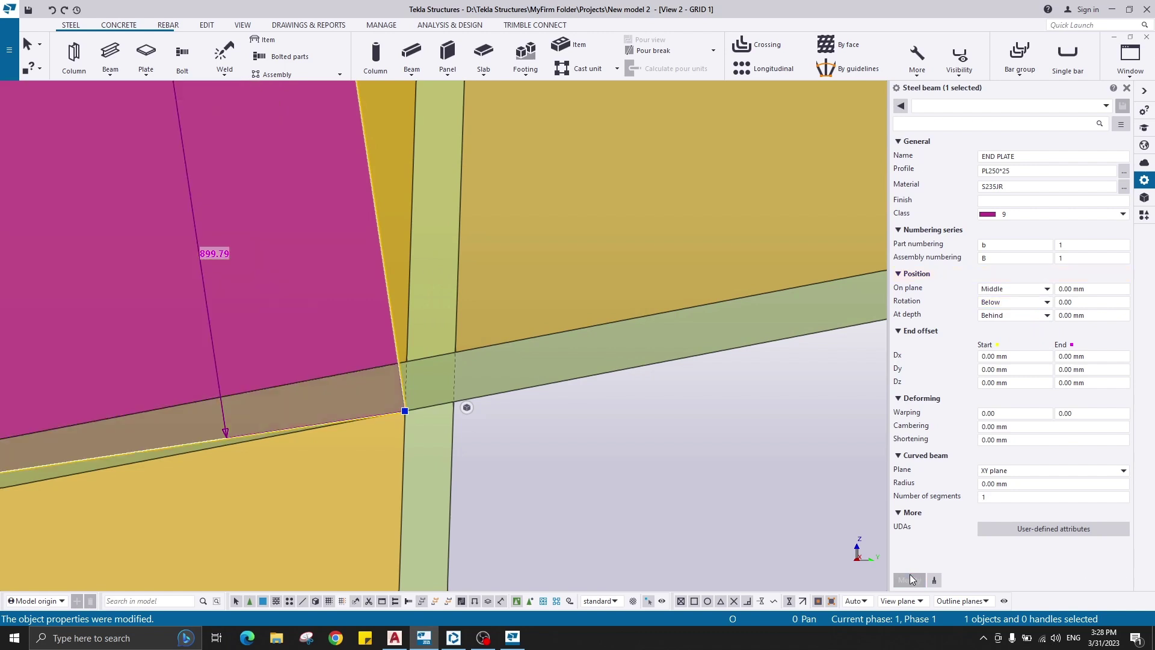
Set the end plate's rotation to Back.
{"action": "left_click", "coordinate": [1017, 302]}
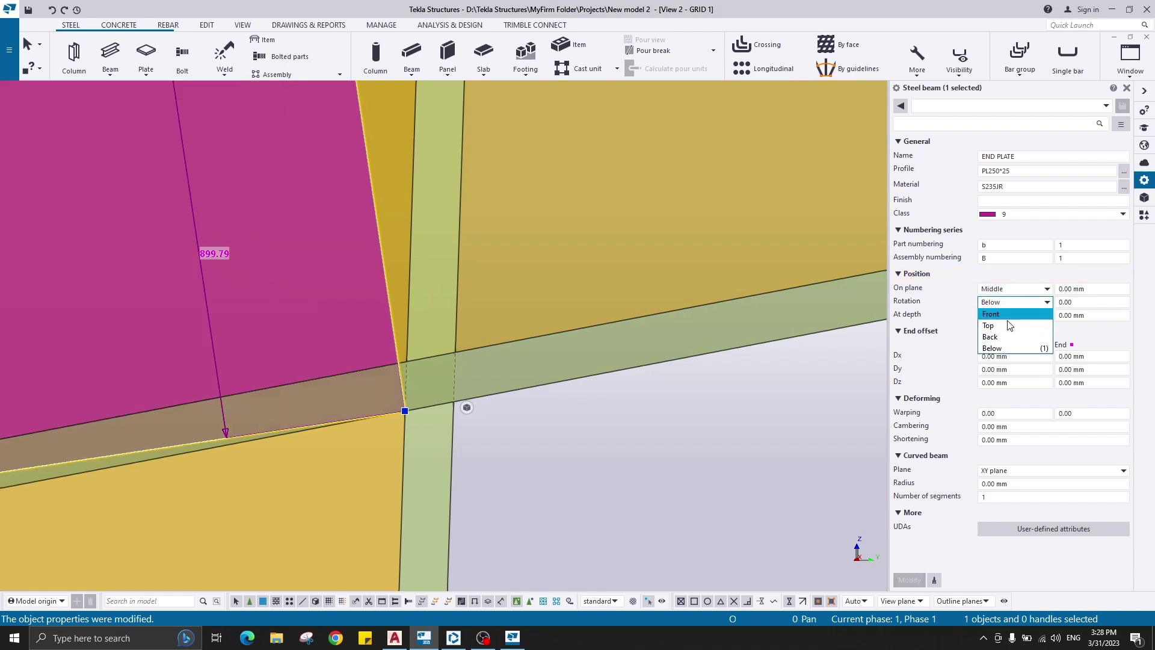
{"action": "left_click", "coordinate": [999, 338]}
{"action": "left_click", "coordinate": [910, 579]}
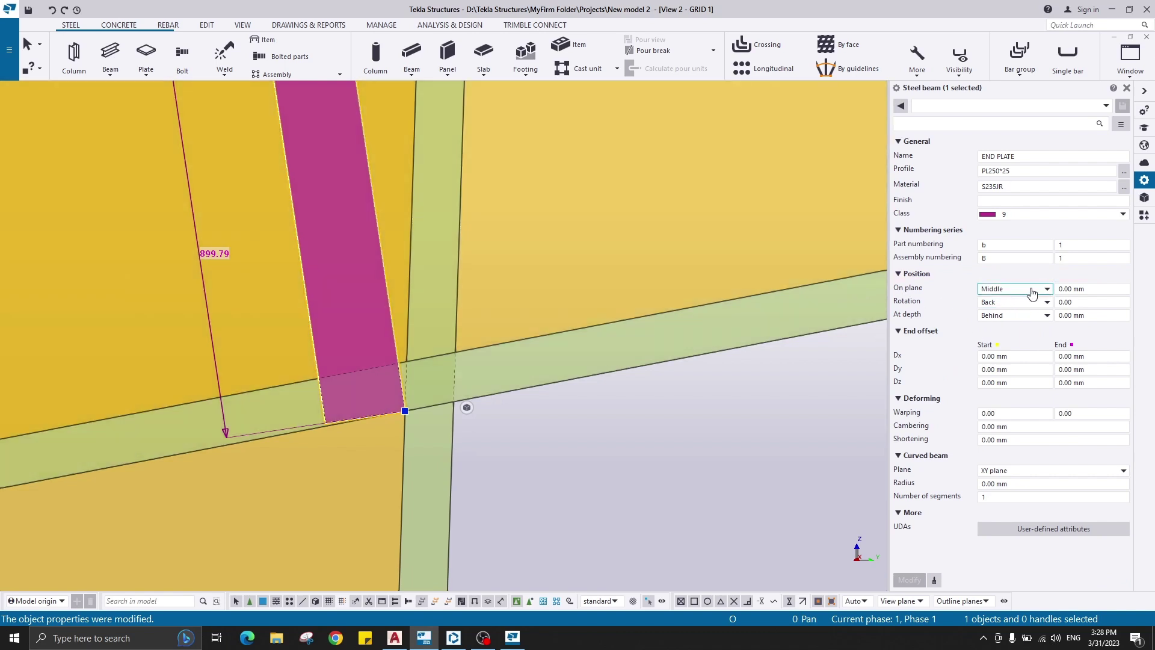
Try the Right on-plane position for the end plate, and undo that change.
{"action": "left_click", "coordinate": [999, 313]}
{"action": "left_click", "coordinate": [909, 580]}
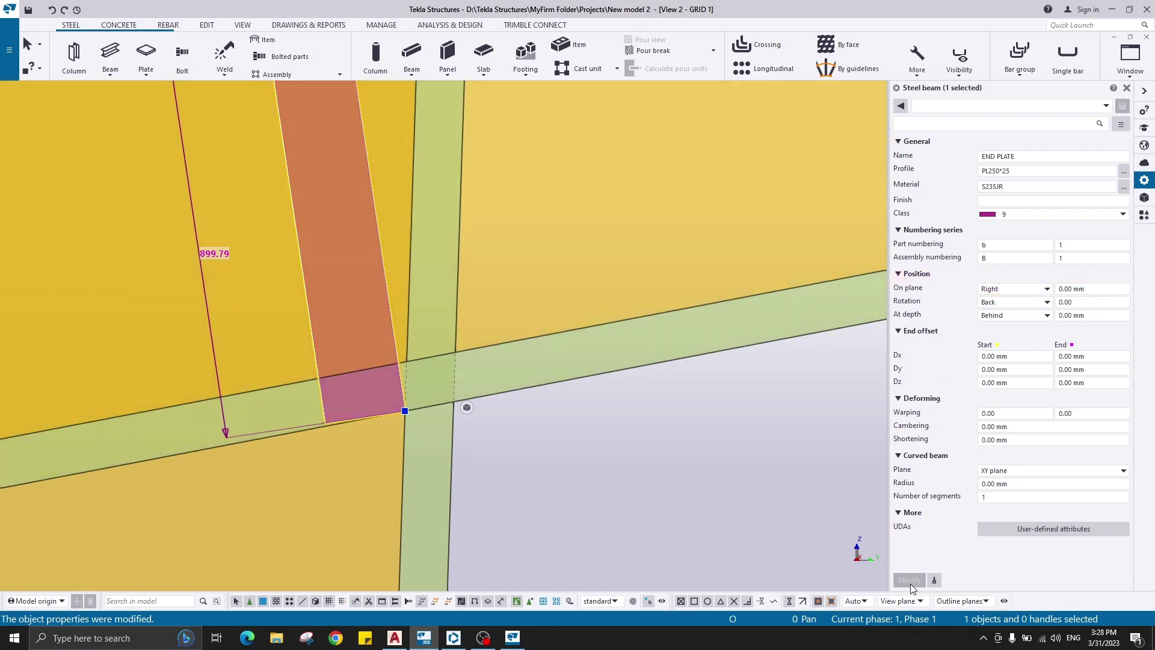
{"action": "key", "text": "ctrl+z"}
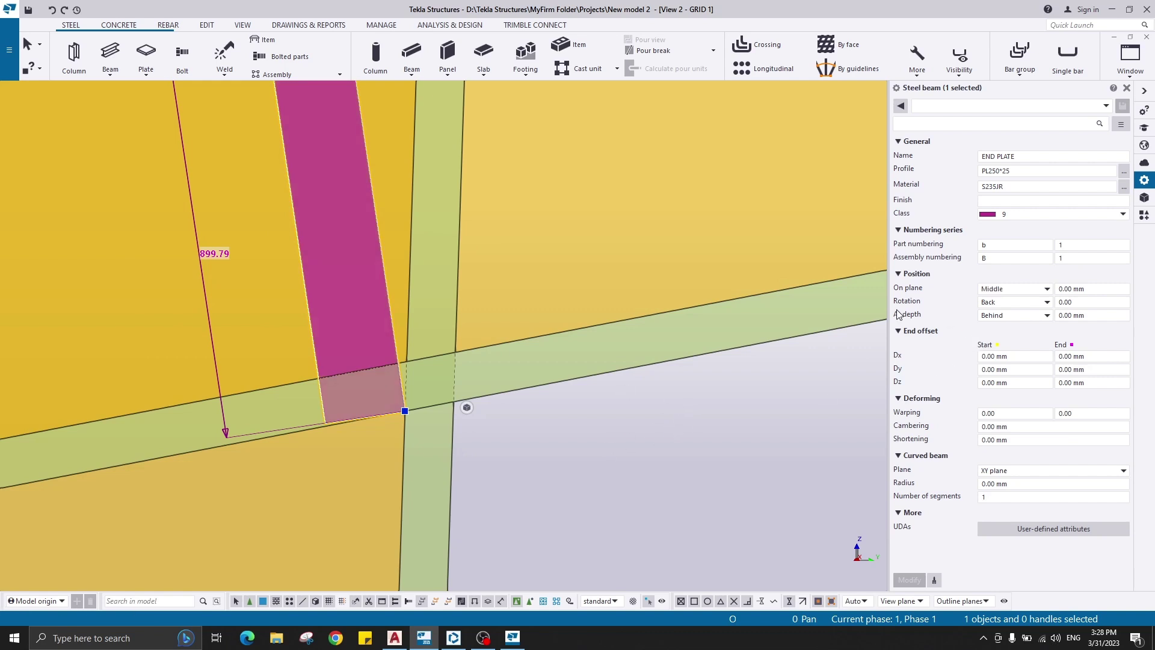
Set the end plate's depth position to Front and deselect the plate.
{"action": "left_click", "coordinate": [1025, 313]}
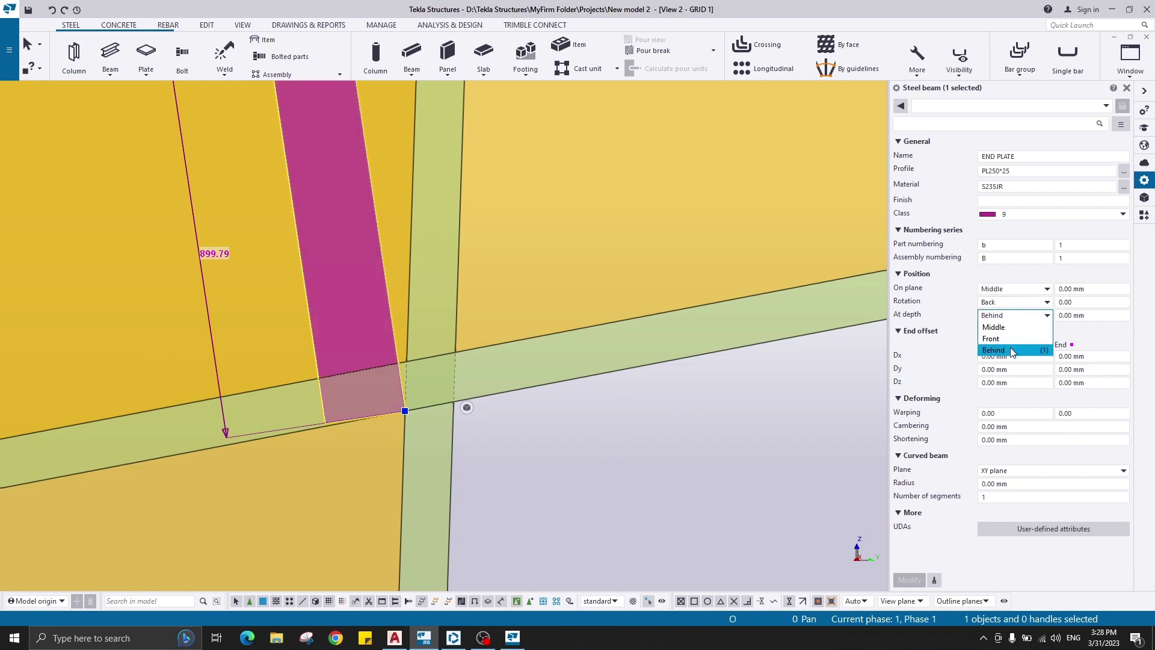
{"action": "left_click", "coordinate": [1007, 340]}
{"action": "left_click", "coordinate": [909, 580]}
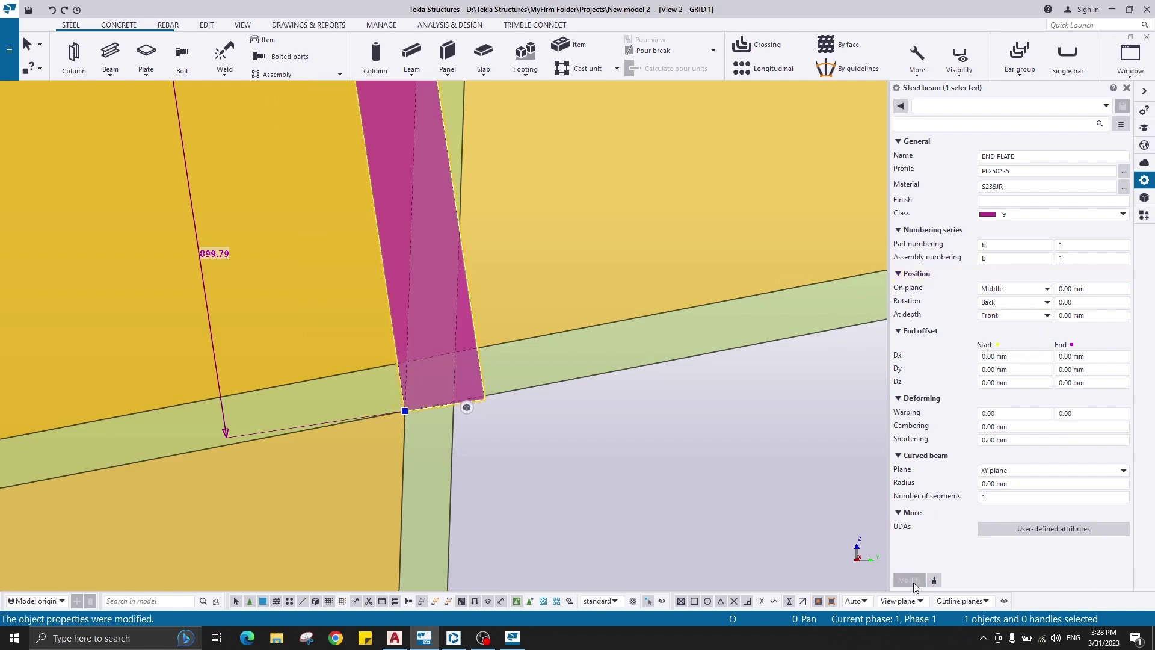
{"action": "scroll", "coordinate": [402, 390], "scroll_direction": "up", "scroll_amount": 2}
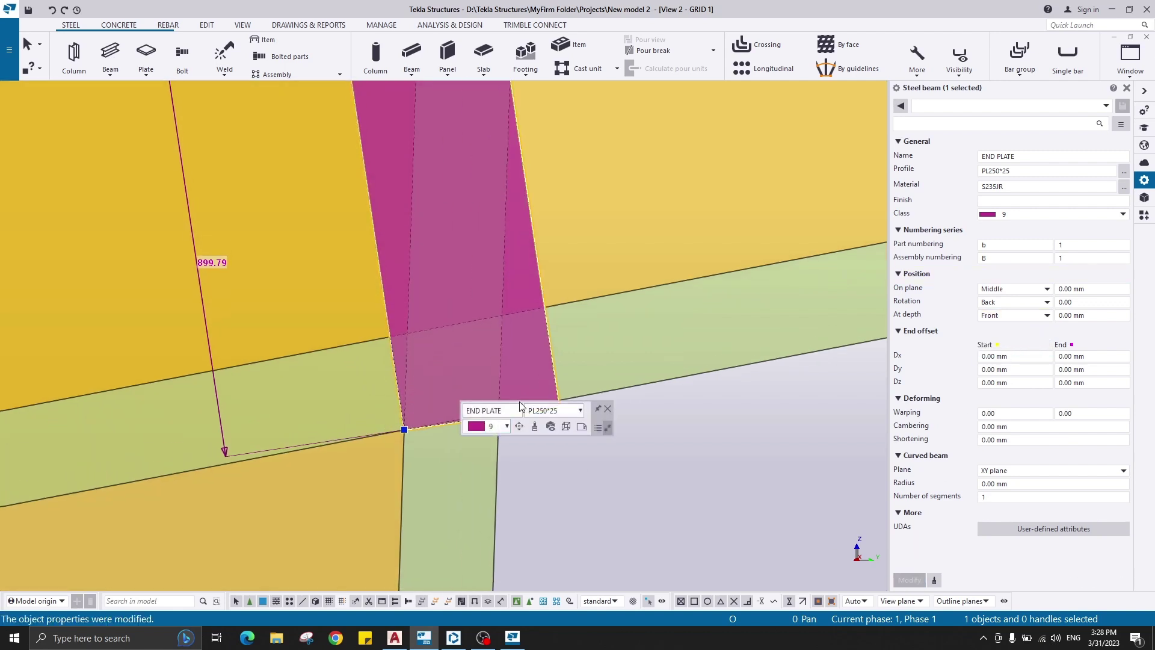
{"action": "scroll", "coordinate": [376, 433], "scroll_direction": "down", "scroll_amount": 2}
{"action": "scroll", "coordinate": [466, 446], "scroll_direction": "down", "scroll_amount": 2}
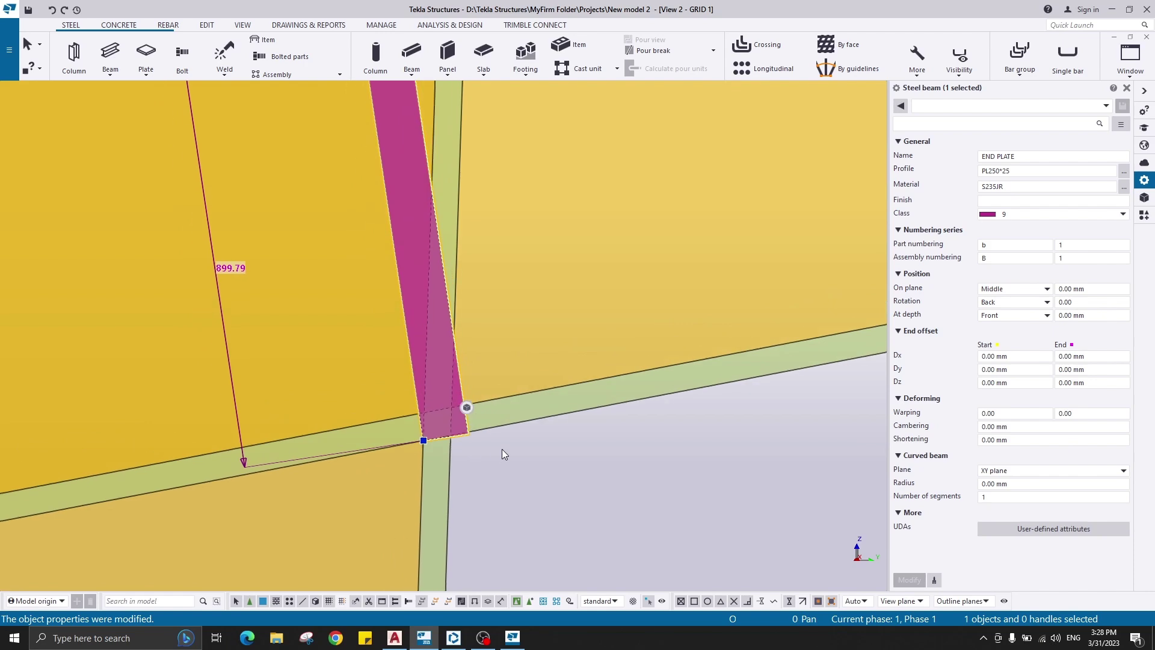
{"action": "left_click", "coordinate": [502, 449]}
{"action": "scroll", "coordinate": [509, 236], "scroll_direction": "down", "scroll_amount": 2}
{"action": "mouse_move", "coordinate": [443, 96]}
{"action": "middle_mouse_down"}
{"action": "mouse_move", "coordinate": [445, 265]}
{"action": "mouse_move", "coordinate": [469, 385]}
{"action": "middle_mouse_up"}
Switch to AutoCAD to examine how the two end plates meet the column flange at the DET 1 knee joint, and return to Tekla Structures.
{"action": "left_click", "coordinate": [396, 638]}
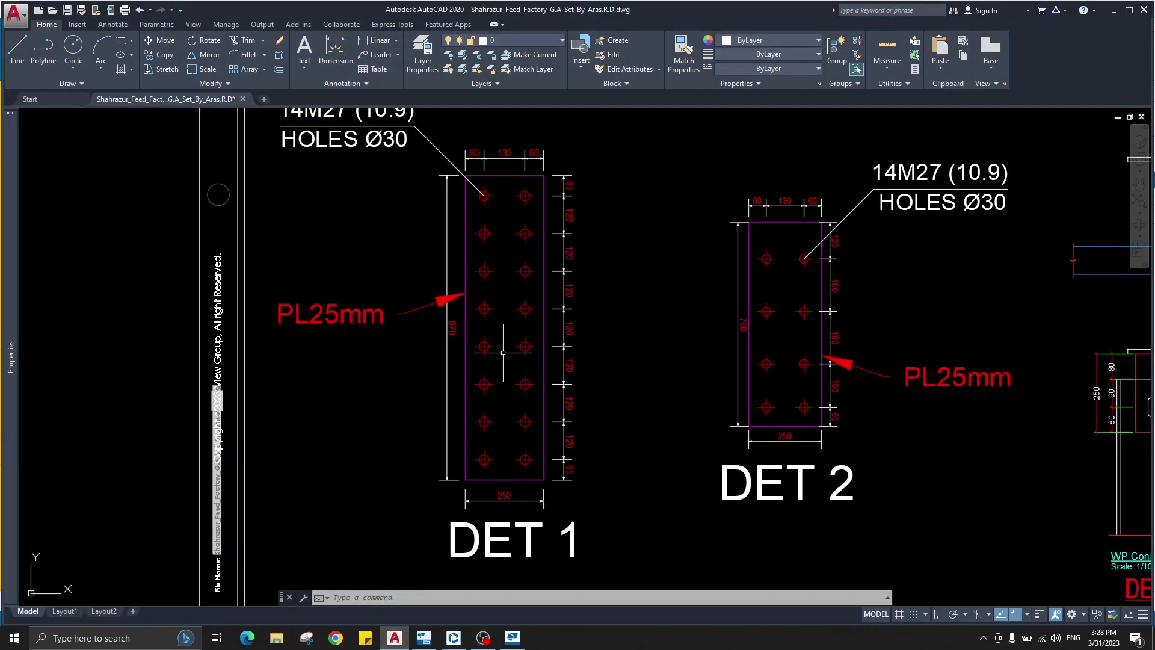
{"action": "scroll", "coordinate": [391, 308], "scroll_direction": "down", "scroll_amount": 10}
{"action": "middle_click_drag", "start_coordinate": [361, 325], "coordinate": [852, 329]}
{"action": "mouse_move", "coordinate": [364, 339]}
{"action": "middle_mouse_down"}
{"action": "mouse_move", "coordinate": [483, 362]}
{"action": "mouse_move", "coordinate": [867, 377]}
{"action": "middle_mouse_up"}
{"action": "middle_click_drag", "start_coordinate": [421, 253], "coordinate": [817, 264]}
{"action": "scroll", "coordinate": [493, 204], "scroll_direction": "up", "scroll_amount": 14}
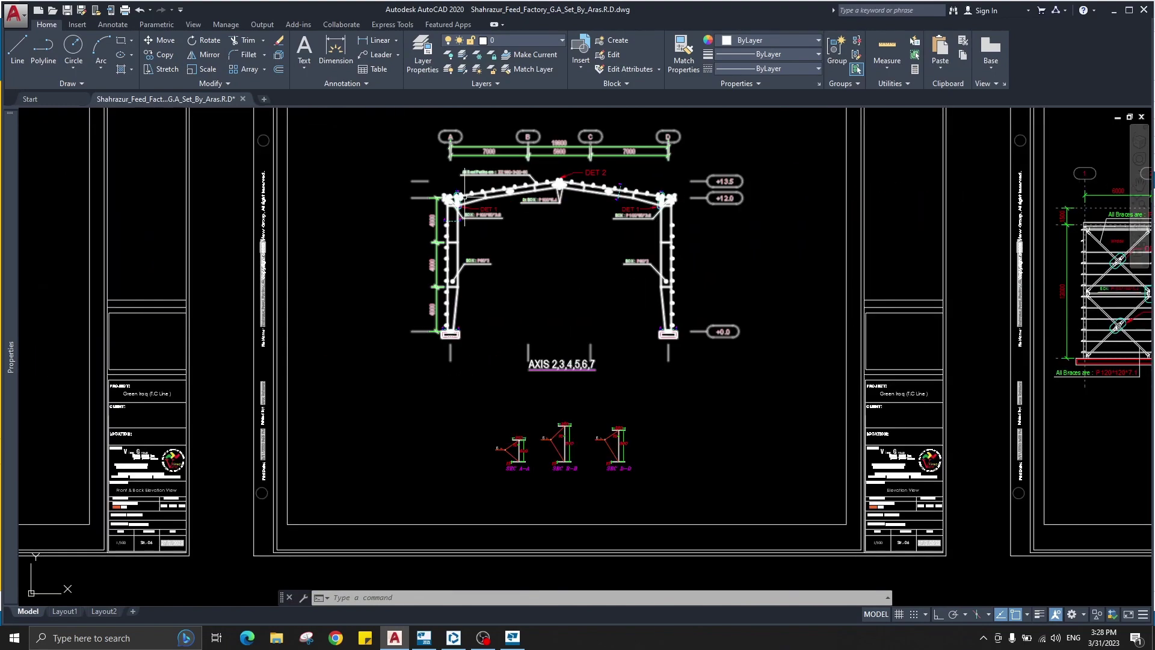
{"action": "scroll", "coordinate": [455, 417], "scroll_direction": "up", "scroll_amount": 4}
{"action": "scroll", "coordinate": [456, 419], "scroll_direction": "up", "scroll_amount": 4}
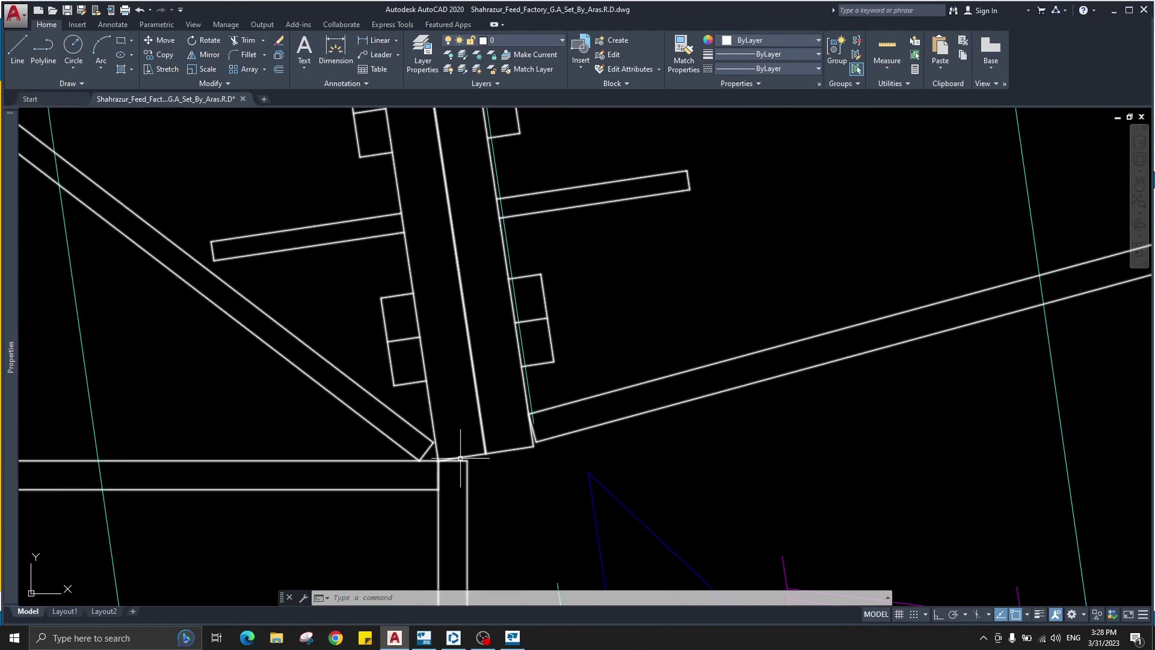
{"action": "left_click", "coordinate": [1114, 10]}
Copy the end plate from its column-side upper corner to its rafter-side upper corner so the second plate sits directly against the first.
{"action": "scroll", "coordinate": [460, 287], "scroll_direction": "down", "scroll_amount": 3}
{"action": "middle_click_drag", "start_coordinate": [460, 287], "coordinate": [525, 559]}
{"action": "scroll", "coordinate": [464, 126], "scroll_direction": "down", "scroll_amount": 2}
{"action": "middle_click_drag", "start_coordinate": [458, 120], "coordinate": [501, 381]}
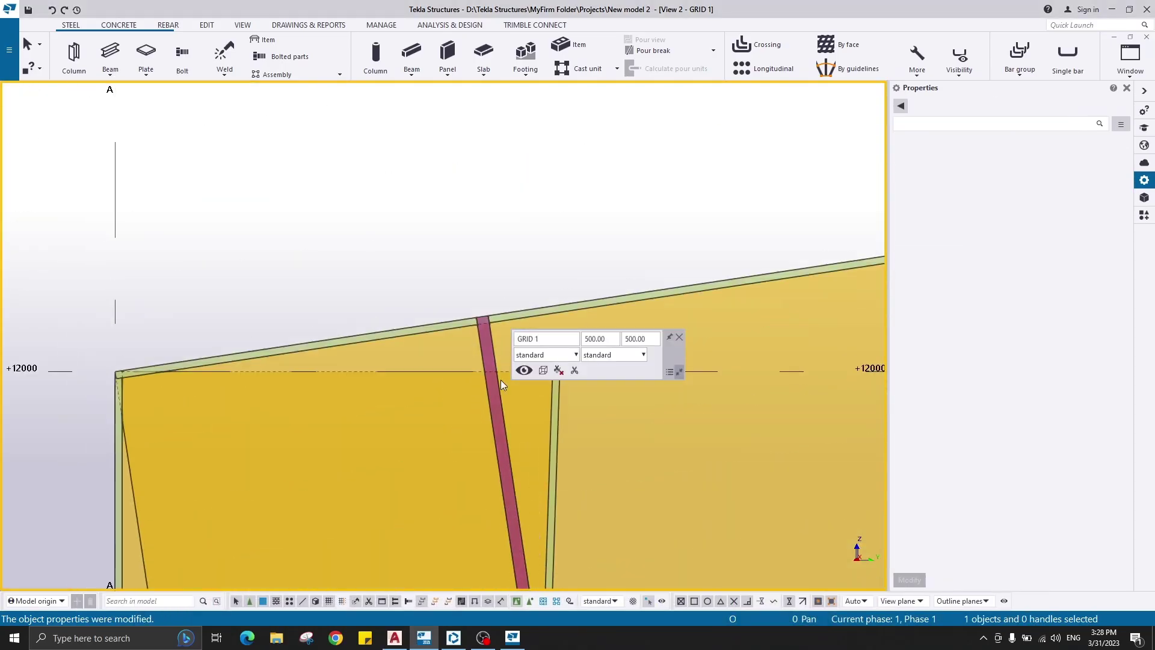
{"action": "scroll", "coordinate": [501, 380], "scroll_direction": "up", "scroll_amount": 2}
{"action": "left_click", "coordinate": [507, 411]}
{"action": "right_click", "coordinate": [485, 236]}
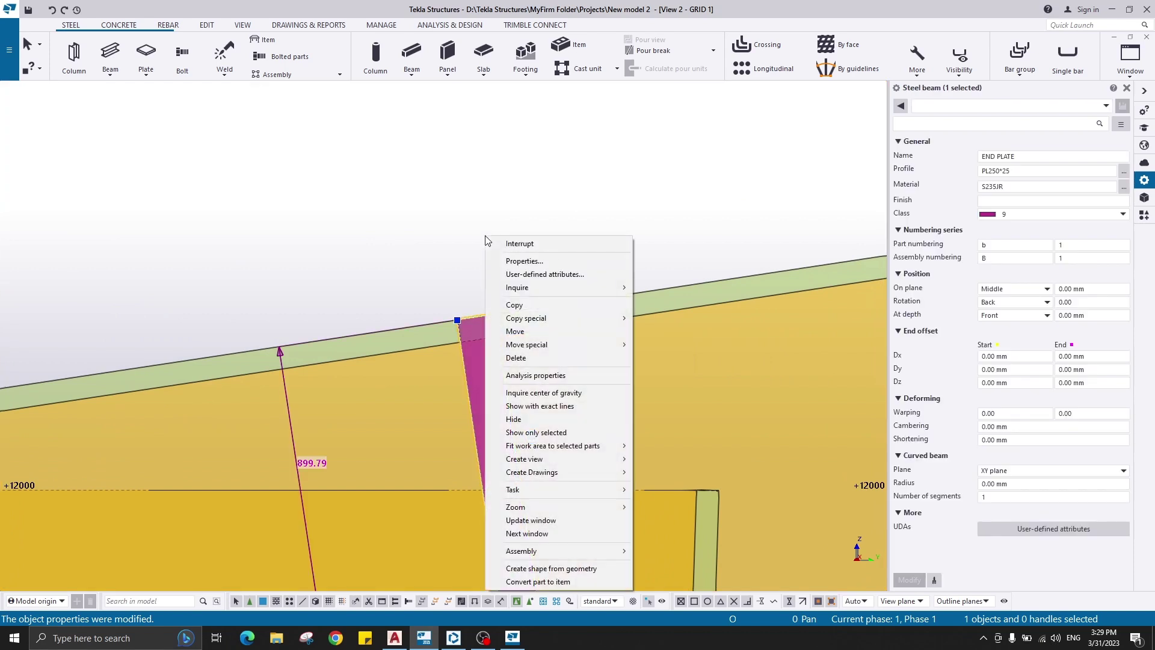
{"action": "left_click", "coordinate": [515, 305]}
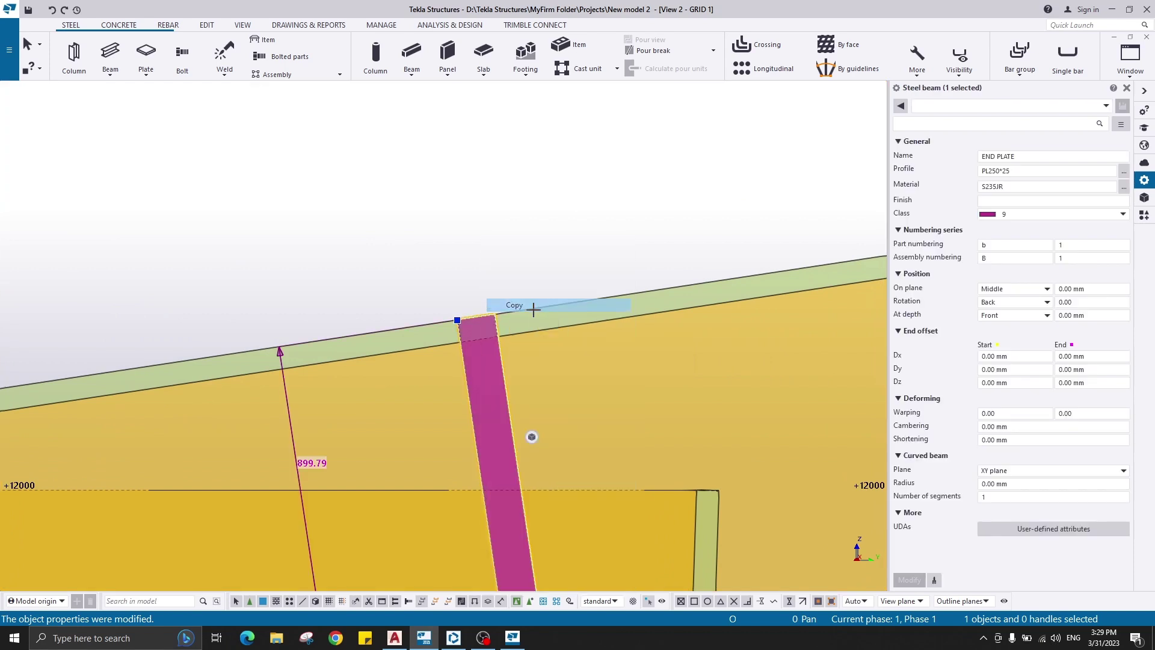
{"action": "left_click", "coordinate": [459, 322]}
{"action": "left_click", "coordinate": [493, 280]}
Inspect the lower ends of both end plates and compare them with the DET 1 knee joint in AutoCAD, and return to Tekla Structures.
{"action": "scroll", "coordinate": [499, 242], "scroll_direction": "down", "scroll_amount": 2}
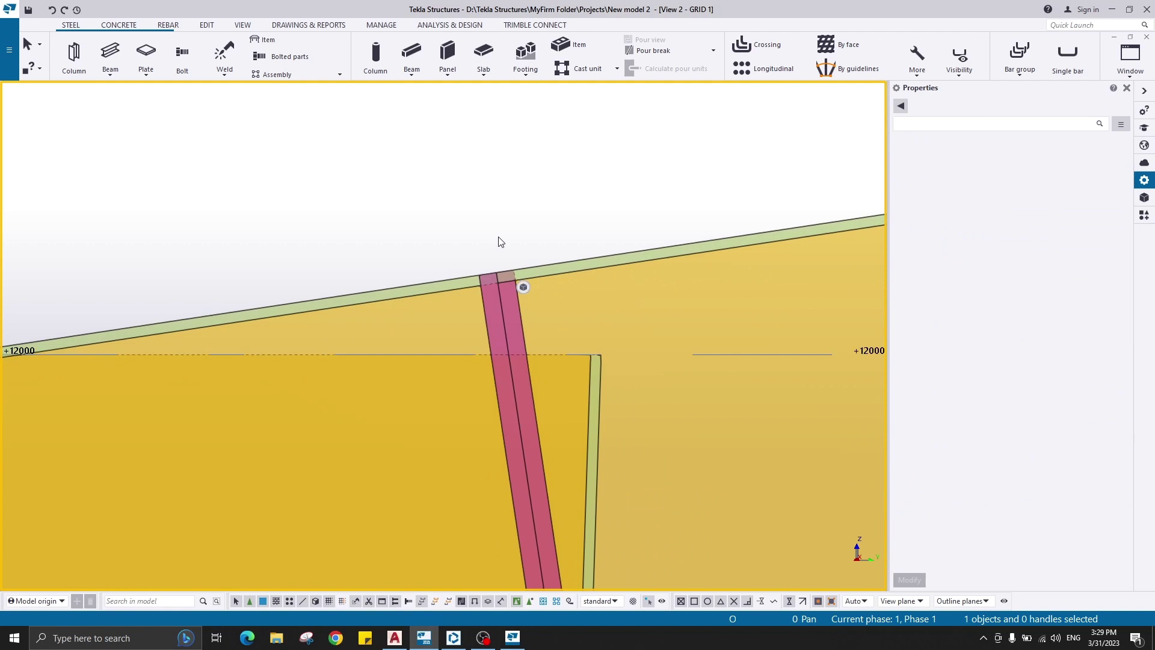
{"action": "scroll", "coordinate": [497, 289], "scroll_direction": "down", "scroll_amount": 4}
{"action": "middle_click_drag", "start_coordinate": [486, 360], "coordinate": [397, 216]}
{"action": "scroll", "coordinate": [438, 458], "scroll_direction": "up", "scroll_amount": 6}
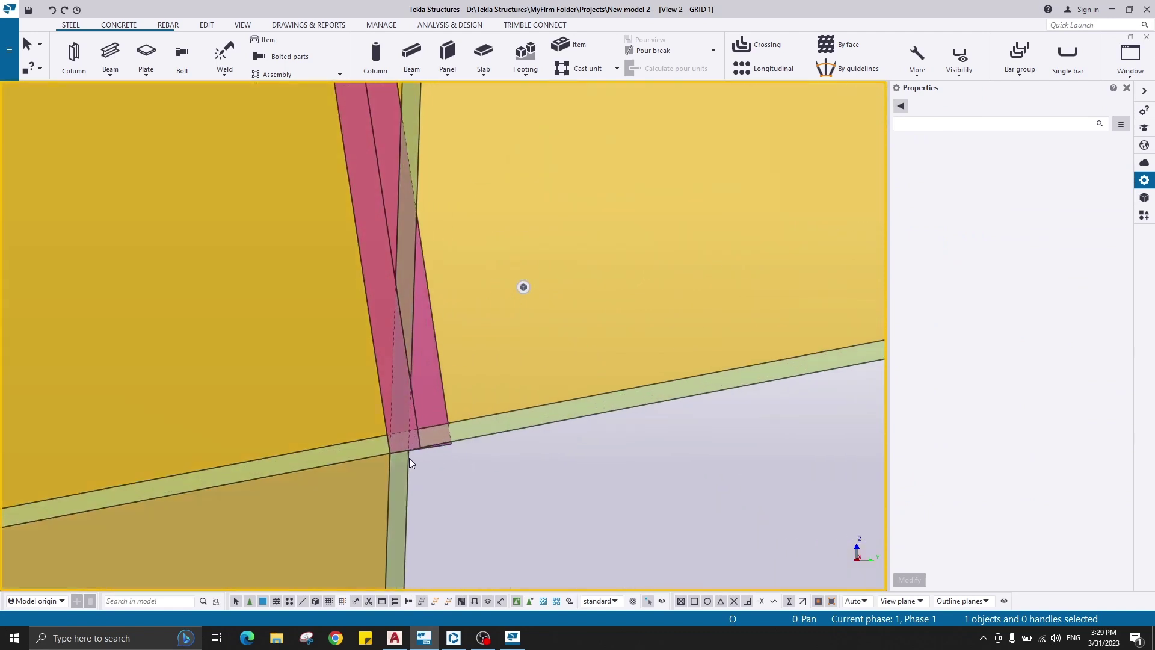
{"action": "middle_click_drag", "start_coordinate": [409, 463], "coordinate": [392, 384], "text": "ctrl"}
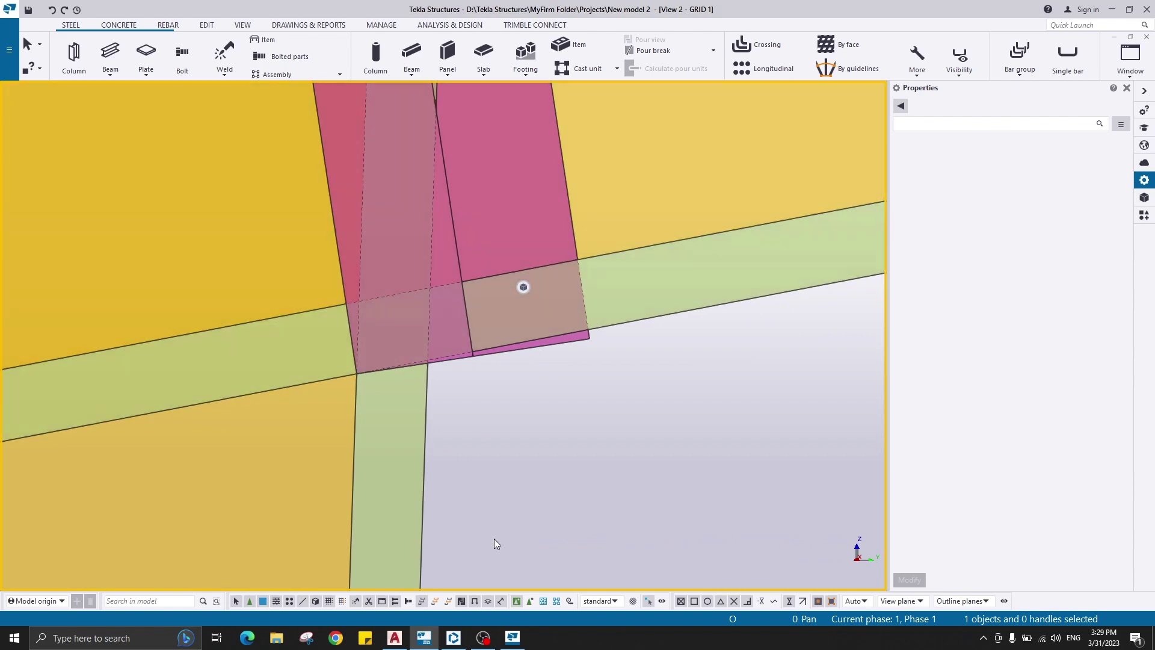
{"action": "left_click", "coordinate": [394, 639]}
{"action": "scroll", "coordinate": [445, 416], "scroll_direction": "up", "scroll_amount": 2}
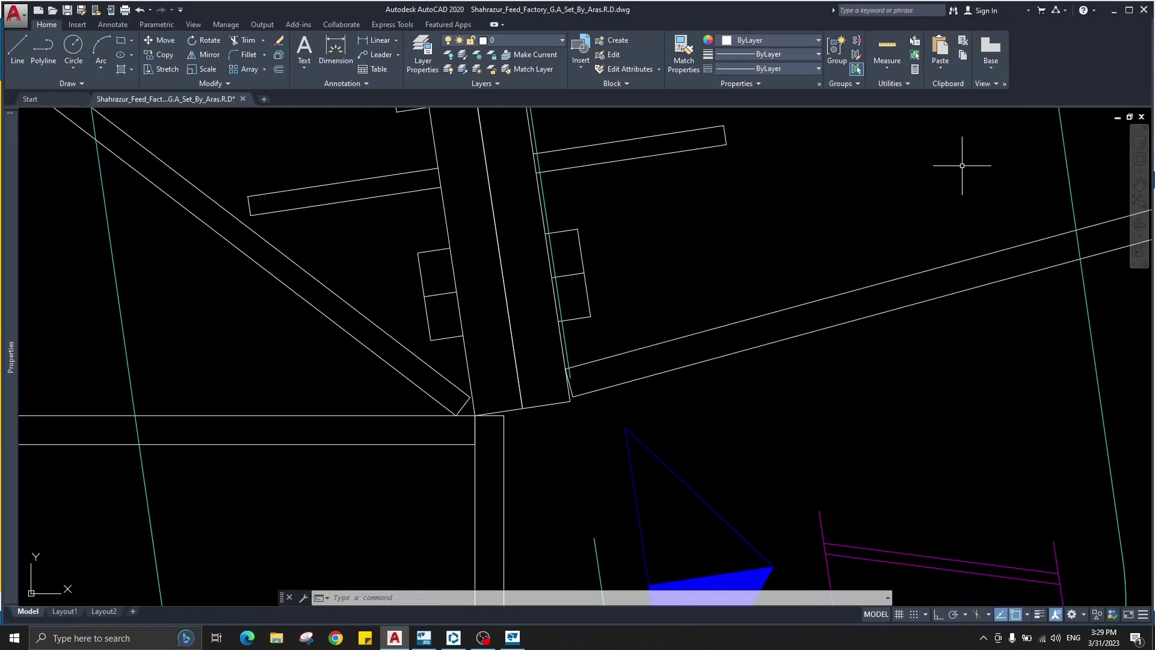
{"action": "scroll", "coordinate": [562, 285], "scroll_direction": "up", "scroll_amount": 3}
{"action": "scroll", "coordinate": [561, 284], "scroll_direction": "down", "scroll_amount": 2}
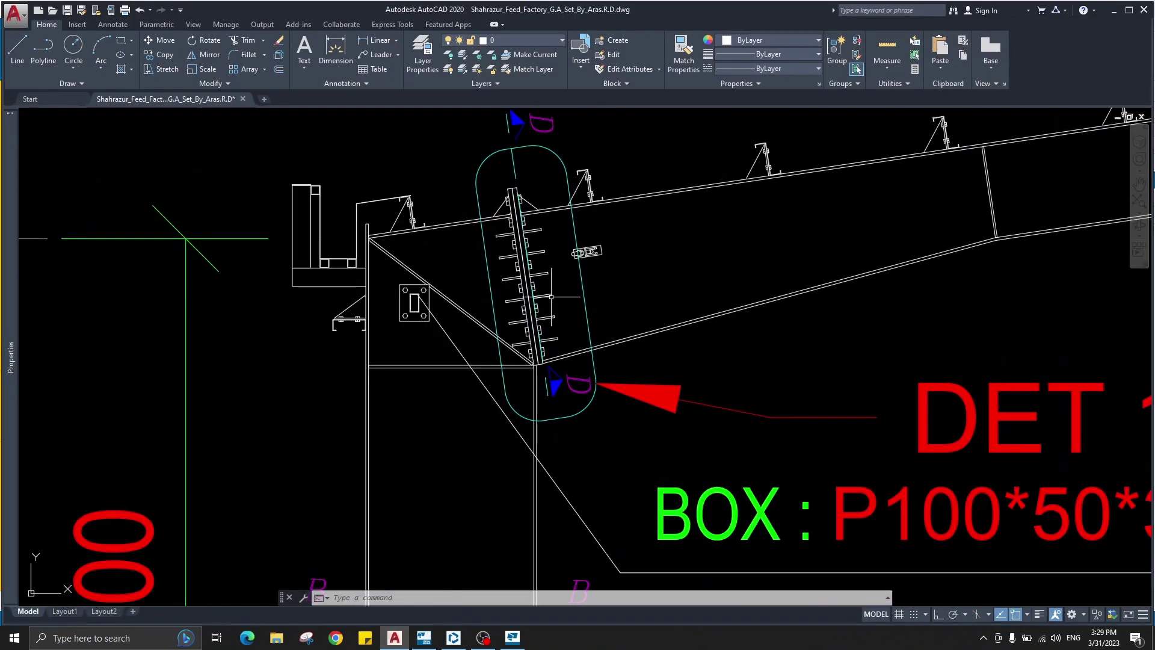
{"action": "scroll", "coordinate": [553, 329], "scroll_direction": "up", "scroll_amount": 2}
{"action": "middle_click_drag", "start_coordinate": [449, 258], "coordinate": [404, 342]}
{"action": "left_click", "coordinate": [1114, 15]}
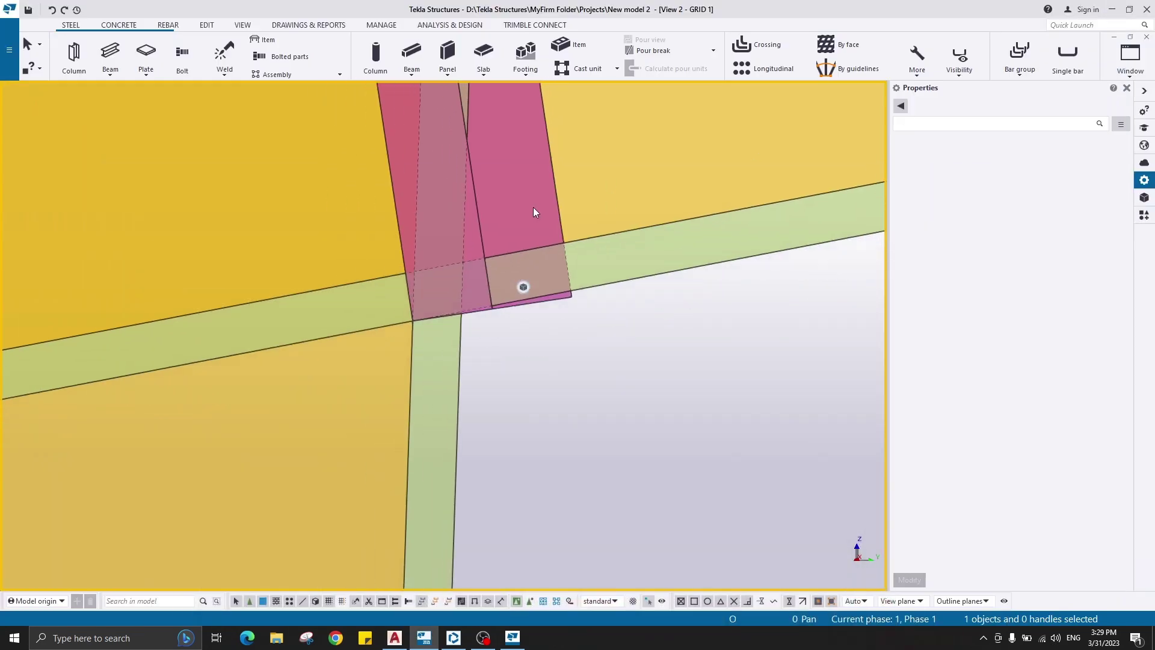
Examine how the paired end plates sit against the column and rafter flanges from the upper edge to the lower intersection.
{"action": "scroll", "coordinate": [535, 219], "scroll_direction": "down", "scroll_amount": 3}
{"action": "middle_click_drag", "start_coordinate": [536, 222], "coordinate": [519, 417]}
{"action": "scroll", "coordinate": [465, 268], "scroll_direction": "down", "scroll_amount": 3}
{"action": "scroll", "coordinate": [465, 269], "scroll_direction": "down", "scroll_amount": 3}
{"action": "middle_click_drag", "start_coordinate": [464, 273], "coordinate": [472, 362]}
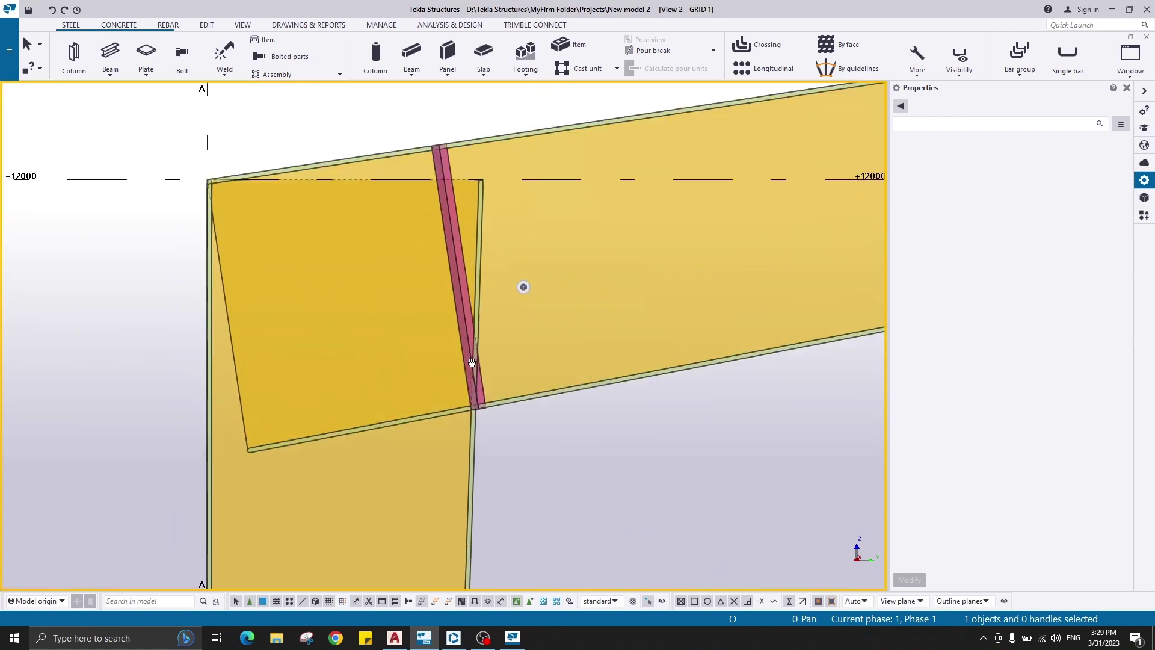
{"action": "scroll", "coordinate": [458, 193], "scroll_direction": "up", "scroll_amount": 3}
{"action": "middle_click_drag", "start_coordinate": [458, 194], "coordinate": [472, 264]}
{"action": "scroll", "coordinate": [473, 265], "scroll_direction": "up", "scroll_amount": 3}
{"action": "key", "text": "ctrl+c"}
{"action": "left_click", "coordinate": [437, 205]}
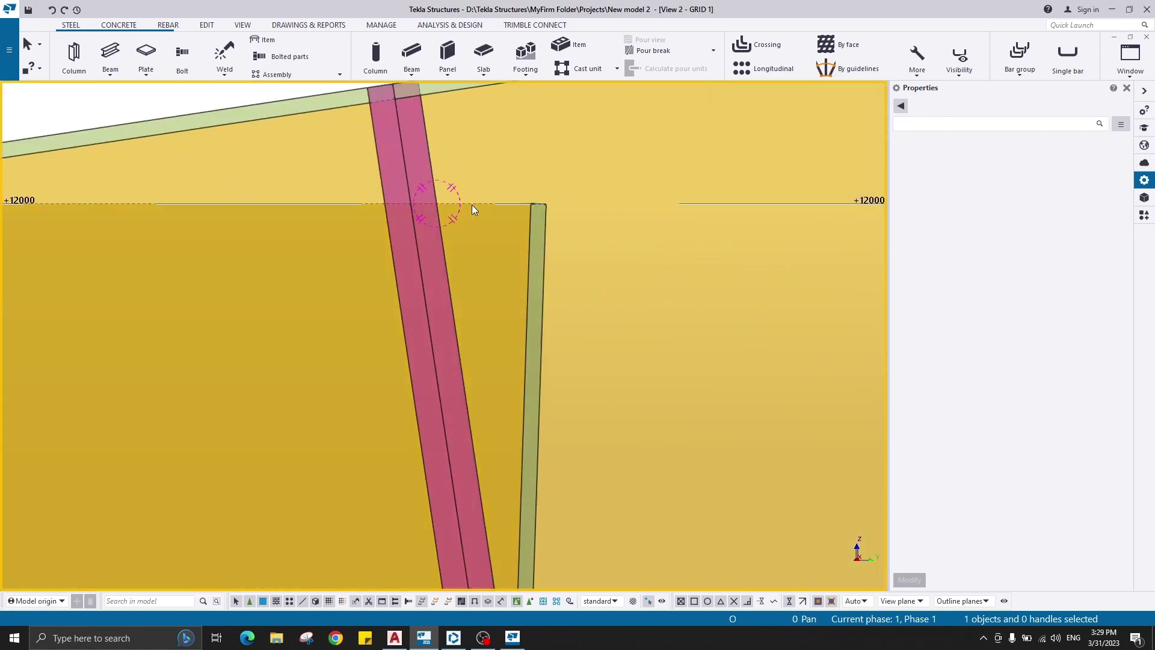
{"action": "mouse_move", "coordinate": [472, 204]}
{"action": "middle_mouse_down", "text": "ctrl"}
{"action": "mouse_move", "coordinate": [646, 297]}
{"action": "mouse_move", "coordinate": [751, 296]}
{"action": "mouse_move", "coordinate": [702, 233]}
{"action": "mouse_move", "coordinate": [434, 232]}
{"action": "mouse_move", "coordinate": [619, 323]}
{"action": "mouse_move", "coordinate": [614, 377]}
{"action": "mouse_move", "coordinate": [476, 207]}
{"action": "mouse_move", "coordinate": [569, 335]}
{"action": "mouse_move", "coordinate": [426, 259]}
{"action": "mouse_move", "coordinate": [493, 280]}
{"action": "middle_mouse_up", "text": "ctrl"}
{"action": "key", "text": "ctrl+p"}
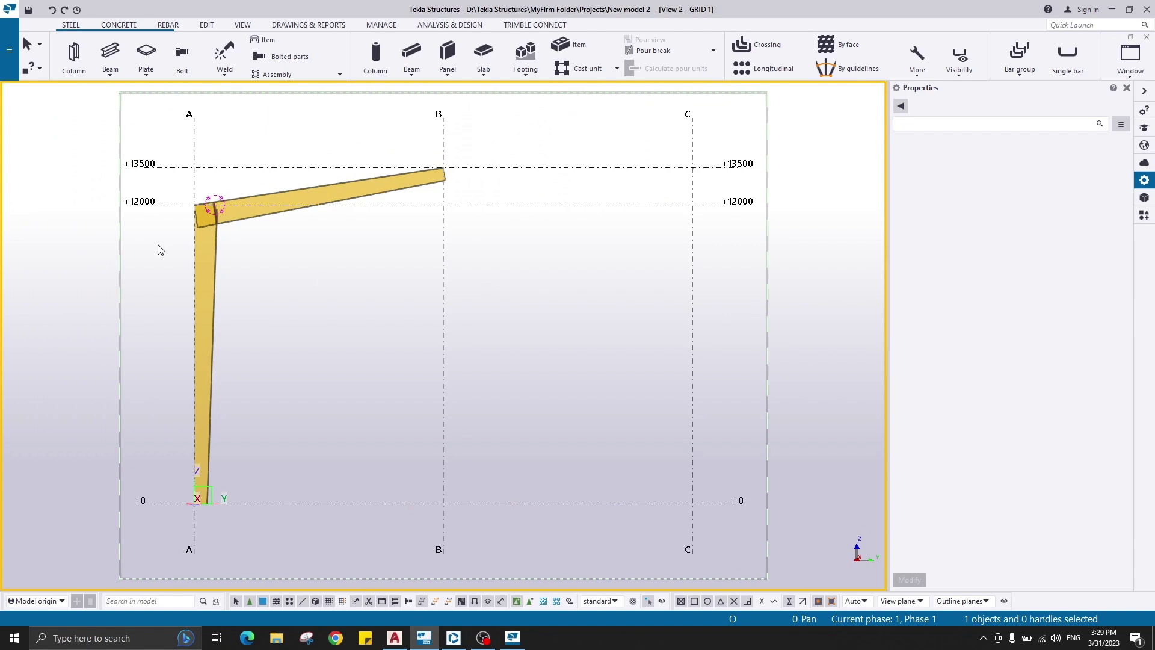
{"action": "scroll", "coordinate": [201, 218], "scroll_direction": "up", "scroll_amount": 10}
{"action": "scroll", "coordinate": [361, 373], "scroll_direction": "up", "scroll_amount": 5}
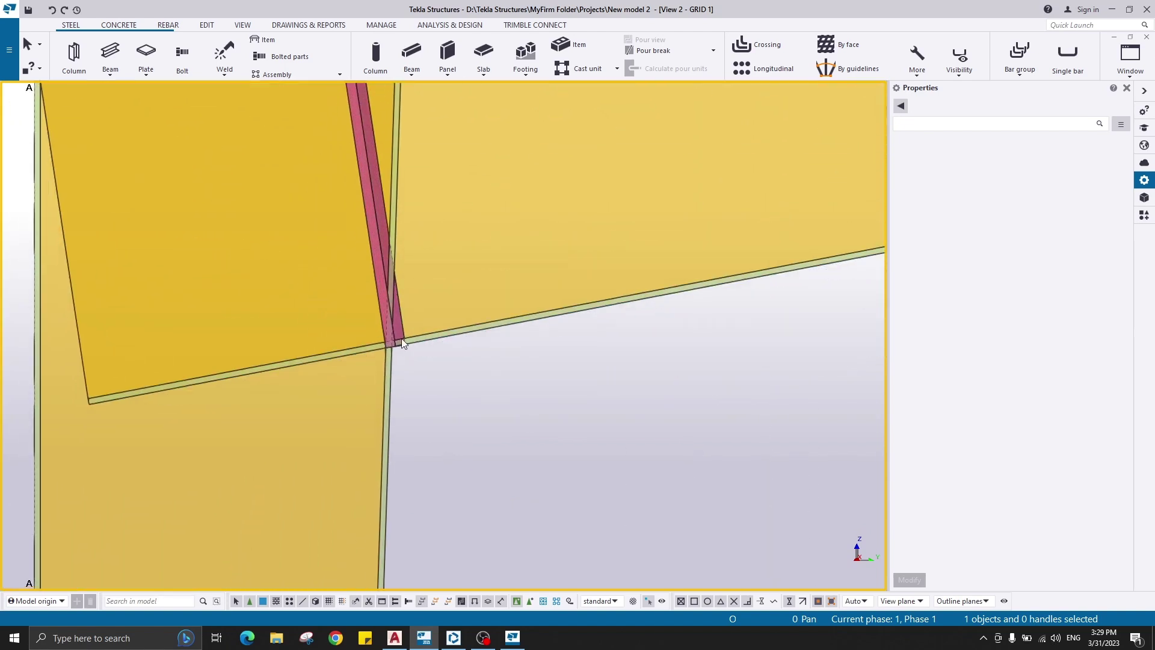
{"action": "scroll", "coordinate": [442, 299], "scroll_direction": "up", "scroll_amount": 3}
{"action": "scroll", "coordinate": [442, 301], "scroll_direction": "down", "scroll_amount": 6}
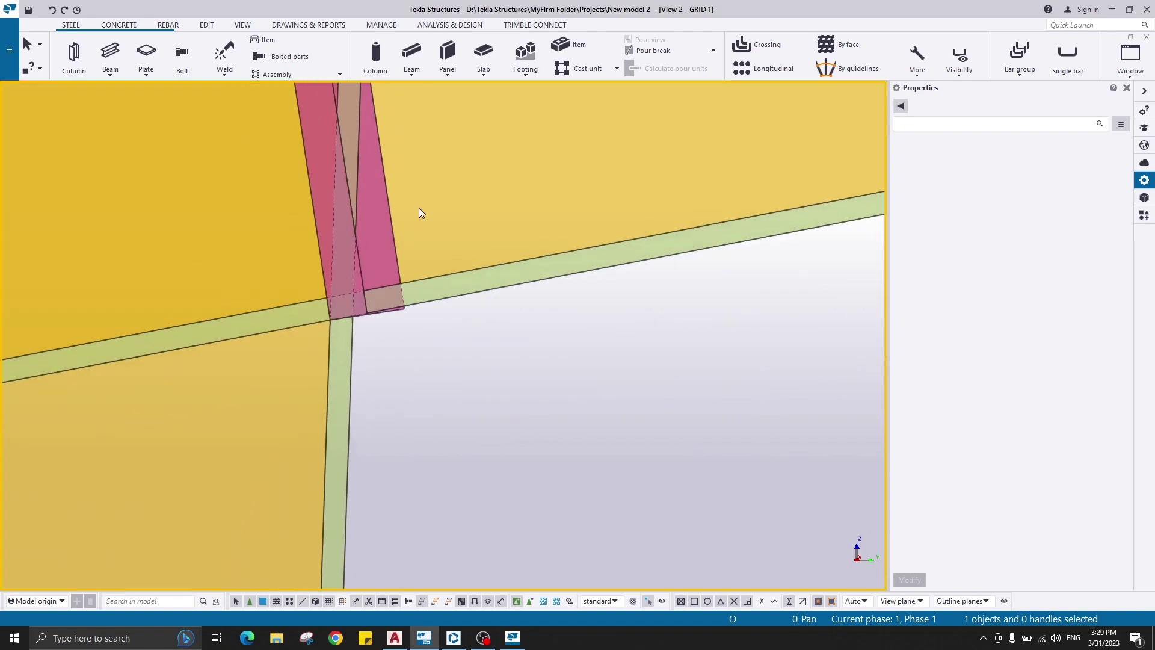
{"action": "scroll", "coordinate": [432, 298], "scroll_direction": "up", "scroll_amount": 3}
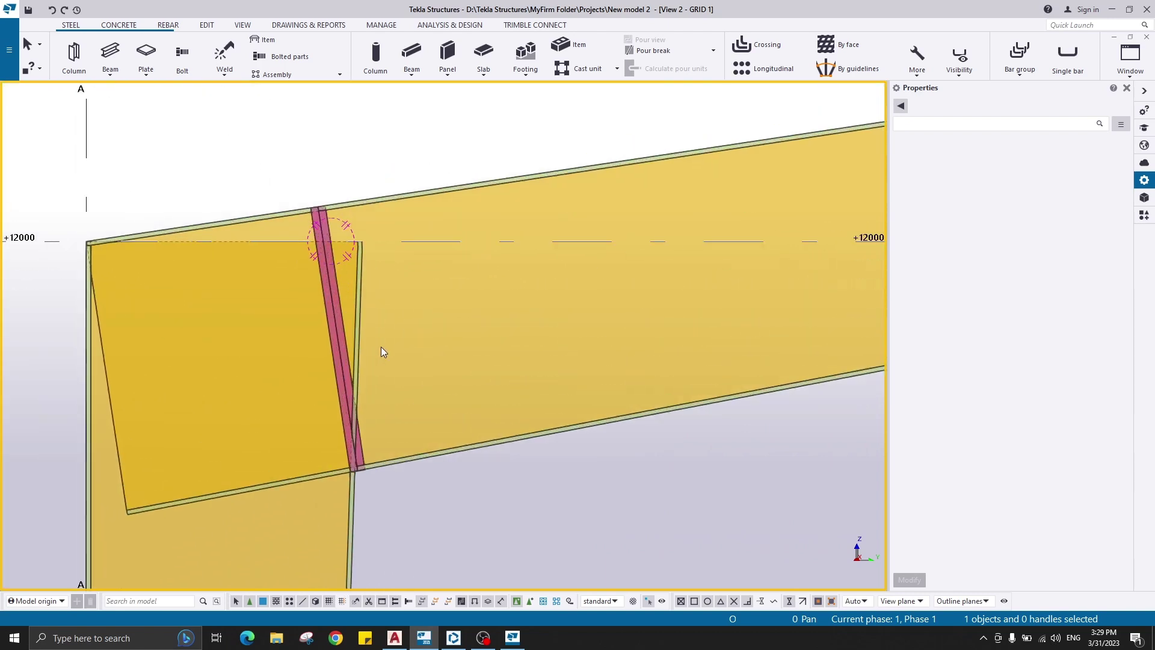
{"action": "left_click", "coordinate": [207, 25]}
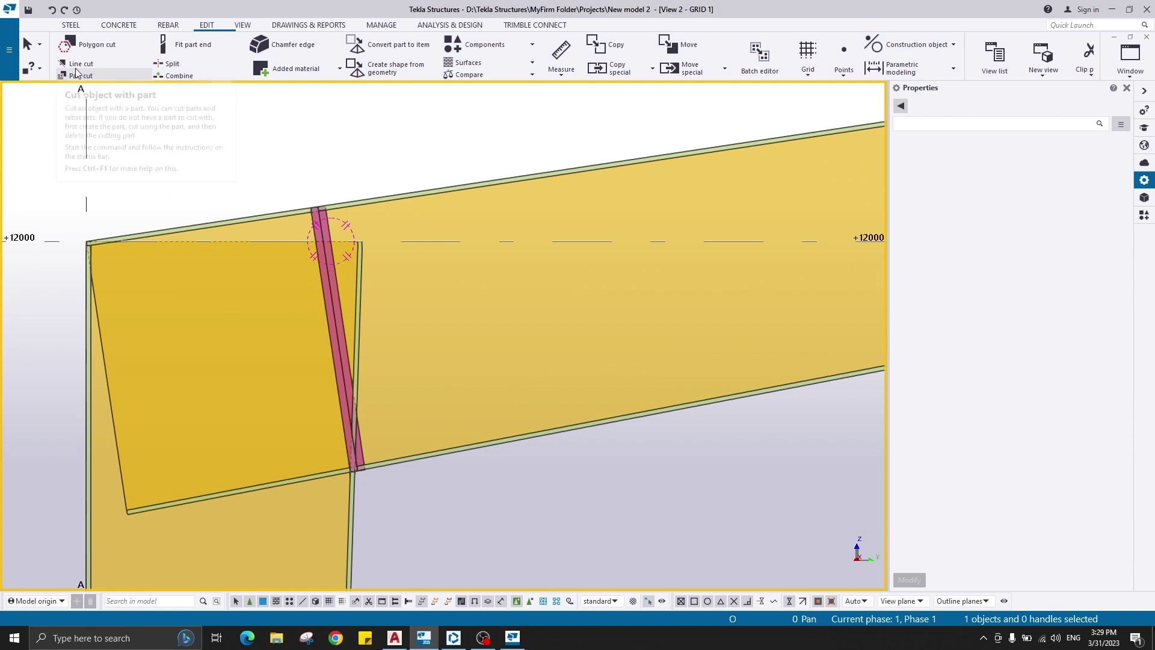
{"action": "scroll", "coordinate": [281, 269], "scroll_direction": "up", "scroll_amount": 2}
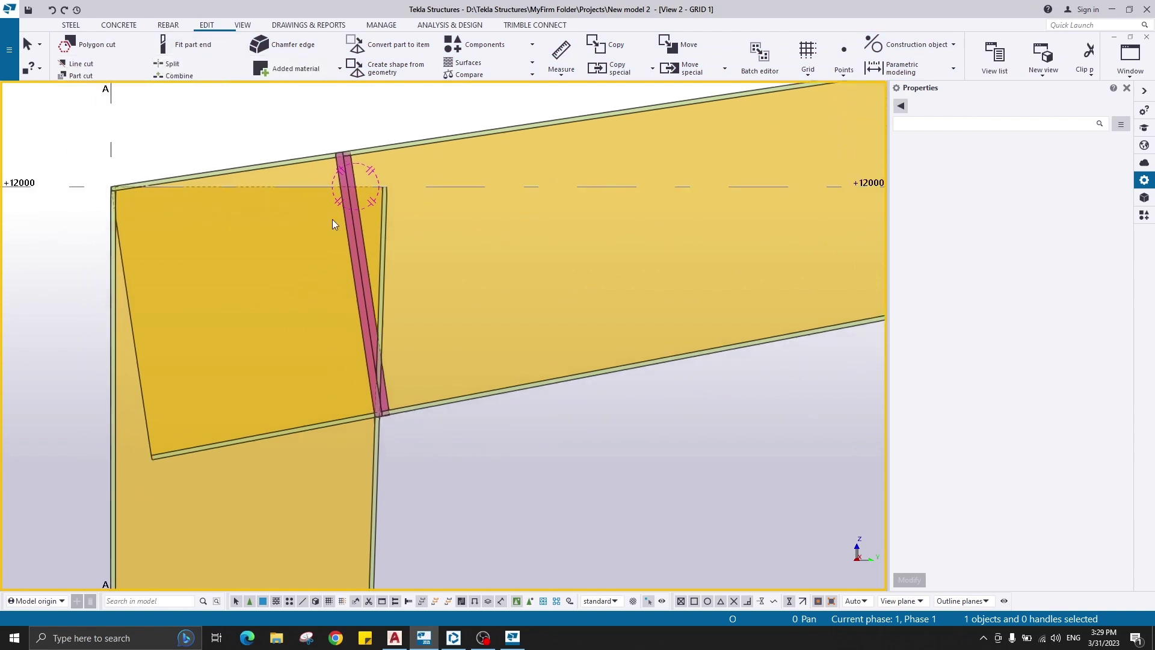
{"action": "scroll", "coordinate": [299, 122], "scroll_direction": "down", "scroll_amount": 2}
{"action": "middle_click_drag", "start_coordinate": [326, 140], "coordinate": [329, 221]}
{"action": "scroll", "coordinate": [329, 220], "scroll_direction": "up", "scroll_amount": 3}
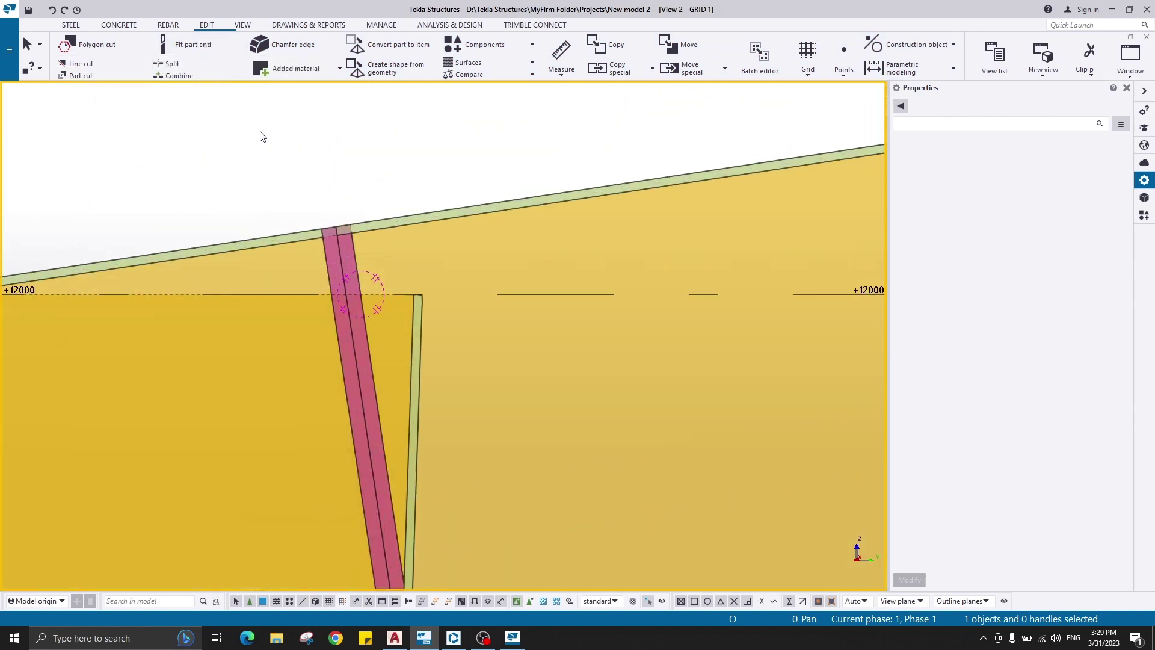
{"action": "left_click", "coordinate": [90, 63]}
{"action": "scroll", "coordinate": [407, 325], "scroll_direction": "down", "scroll_amount": 6}
{"action": "middle_click_drag", "start_coordinate": [444, 475], "coordinate": [443, 349]}
{"action": "scroll", "coordinate": [385, 405], "scroll_direction": "up", "scroll_amount": 9}
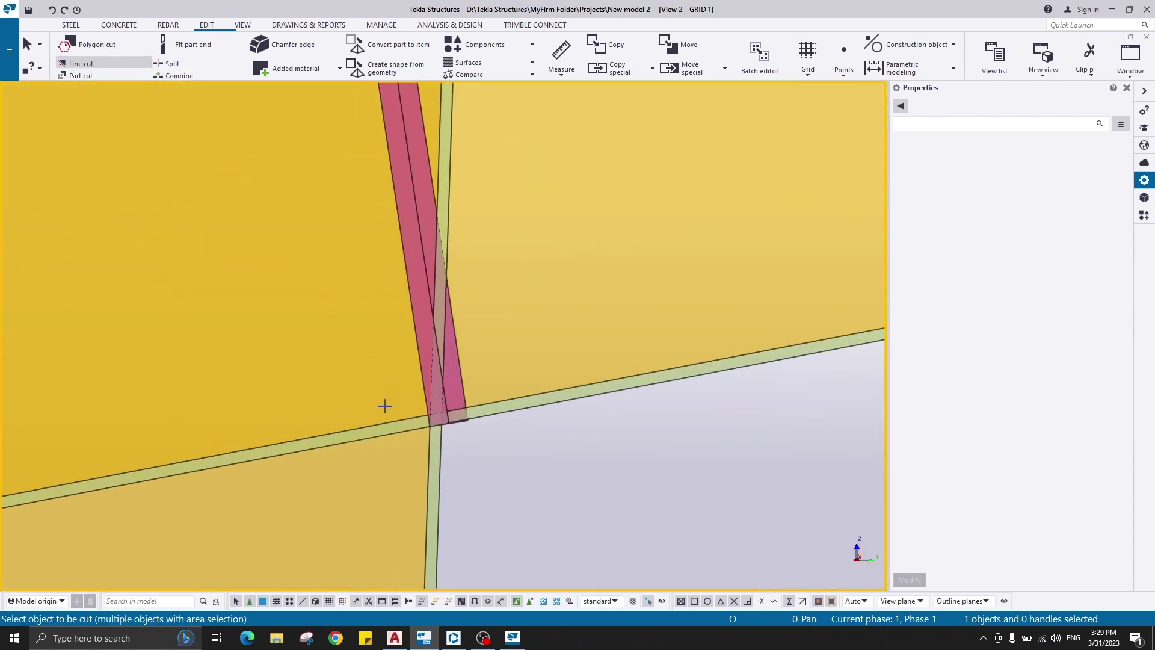
{"action": "right_click", "coordinate": [498, 305]}
{"action": "left_click", "coordinate": [533, 313]}
{"action": "scroll", "coordinate": [396, 425], "scroll_direction": "down", "scroll_amount": 3}
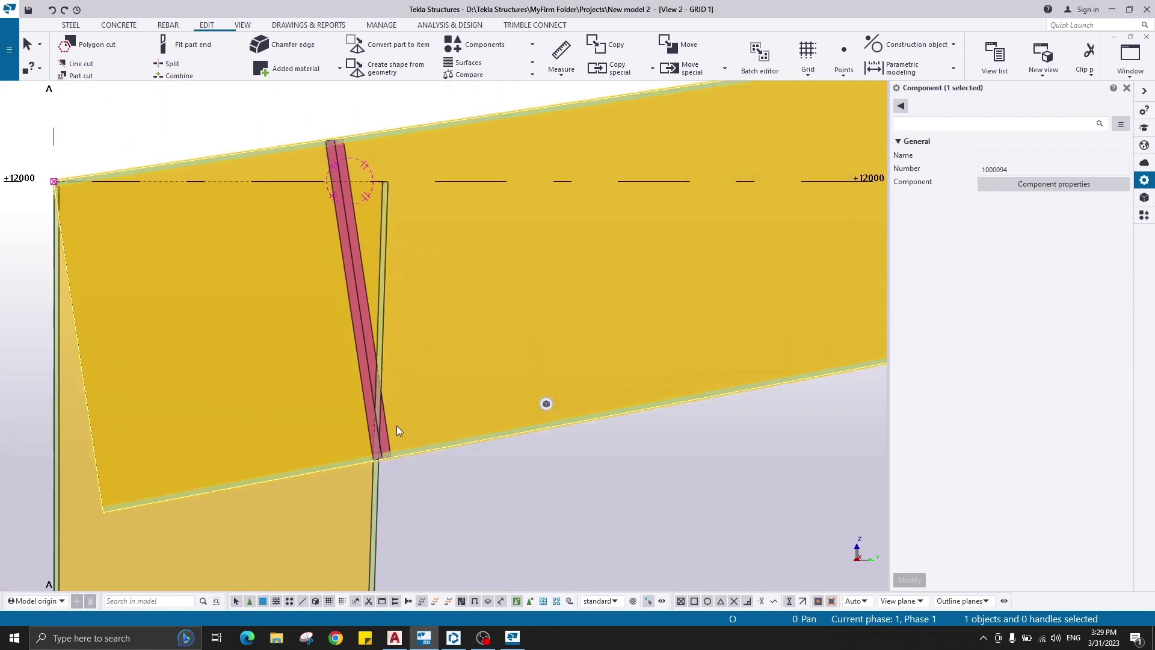
Set the selection mode so individual parts inside the component can be picked at the knee joint.
{"action": "scroll", "coordinate": [392, 379], "scroll_direction": "up", "scroll_amount": 3}
{"action": "middle_click", "coordinate": [394, 326]}
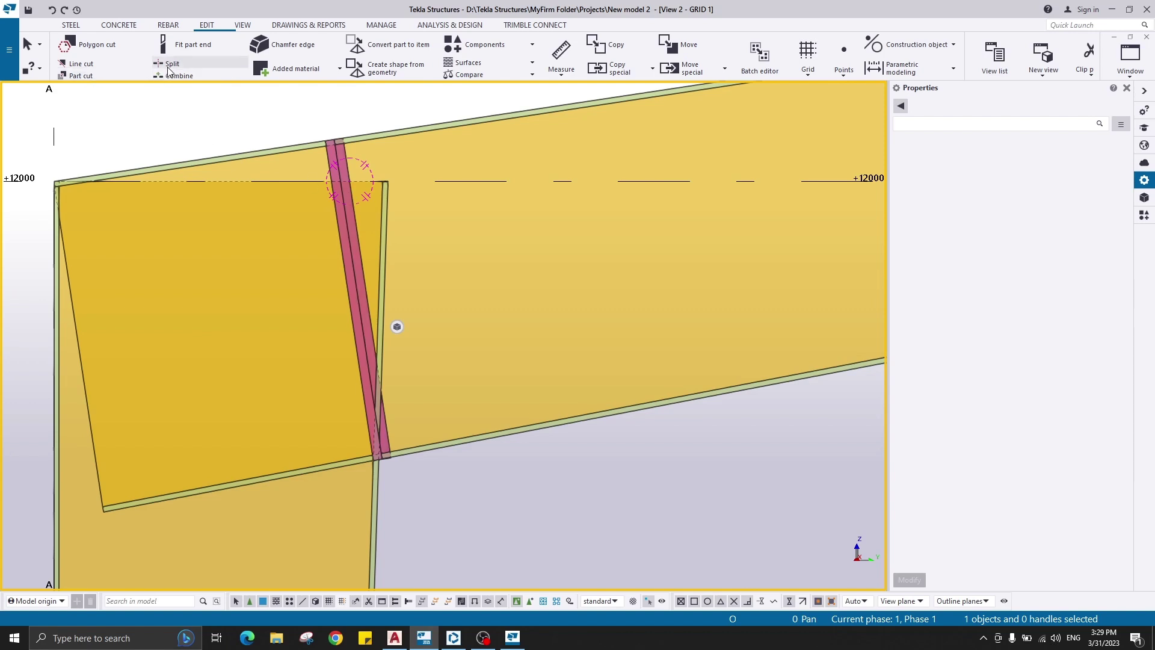
{"action": "left_click", "coordinate": [196, 66]}
{"action": "right_click", "coordinate": [234, 89]}
{"action": "left_click", "coordinate": [258, 95]}
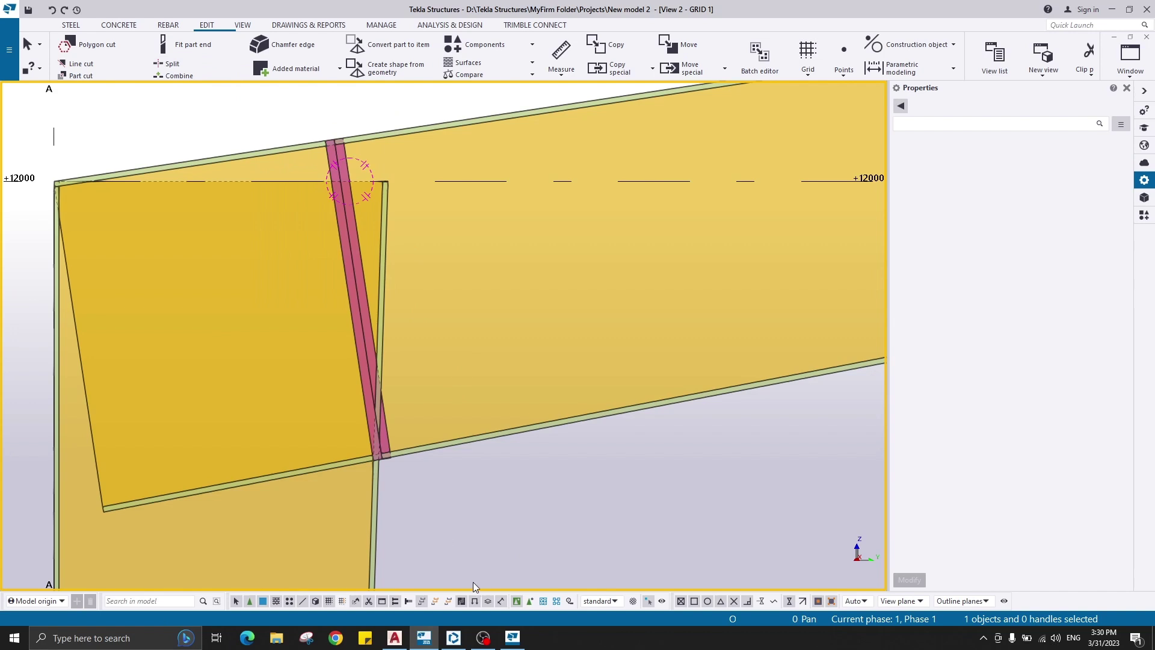
{"action": "left_click", "coordinate": [530, 601]}
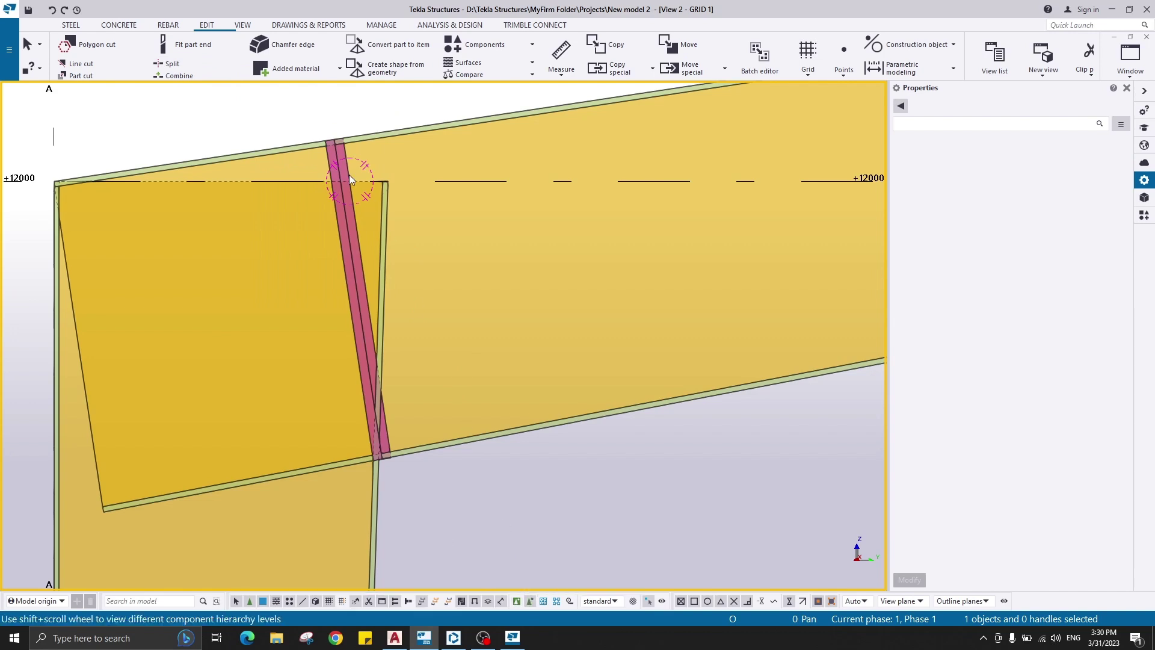
Split the rafter's upper flange at both outer upper corners of the paired end plates.
{"action": "left_click", "coordinate": [172, 63]}
{"action": "scroll", "coordinate": [219, 237], "scroll_direction": "up", "scroll_amount": 3}
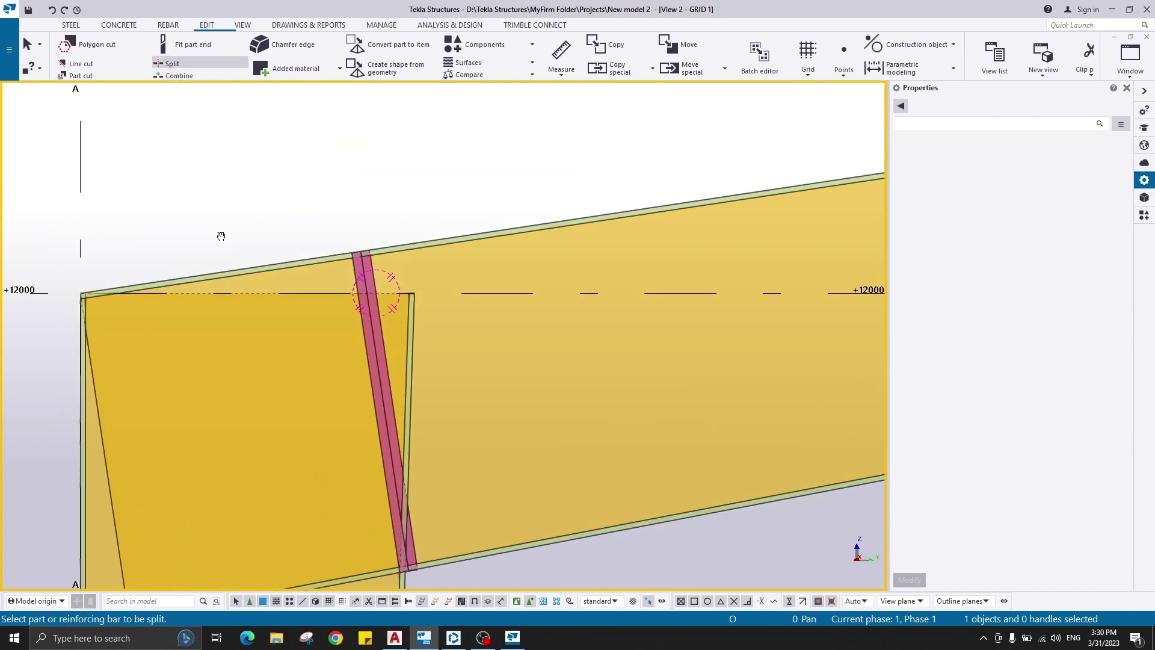
{"action": "scroll", "coordinate": [398, 268], "scroll_direction": "up", "scroll_amount": 2}
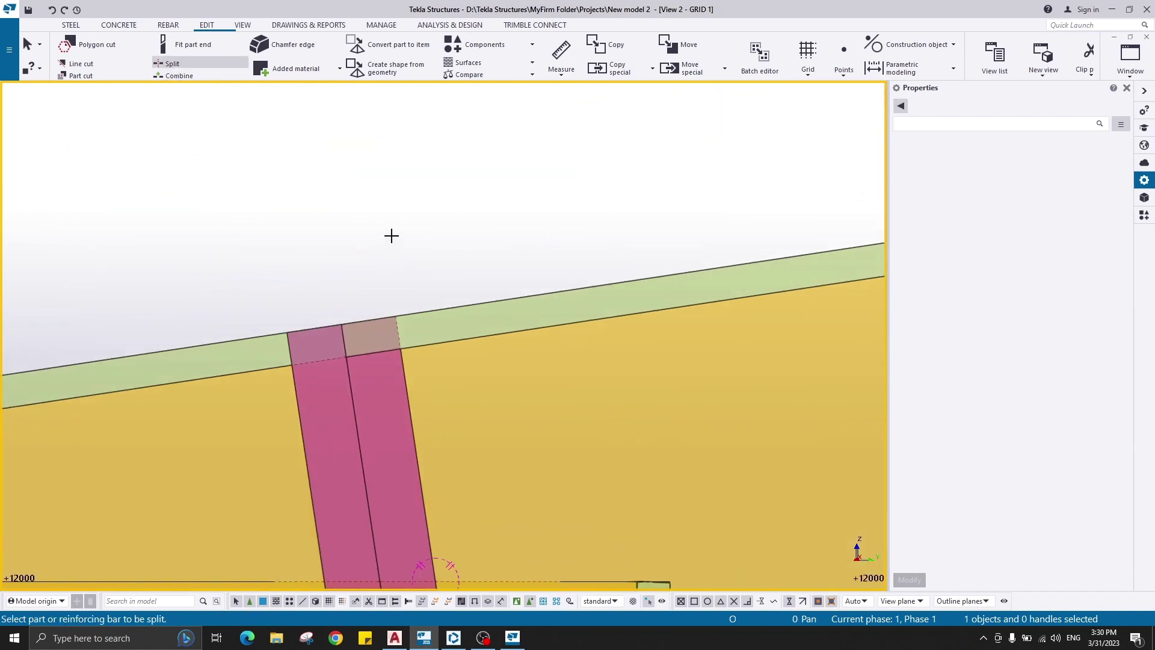
{"action": "left_click", "coordinate": [414, 326]}
{"action": "left_click", "coordinate": [395, 320]}
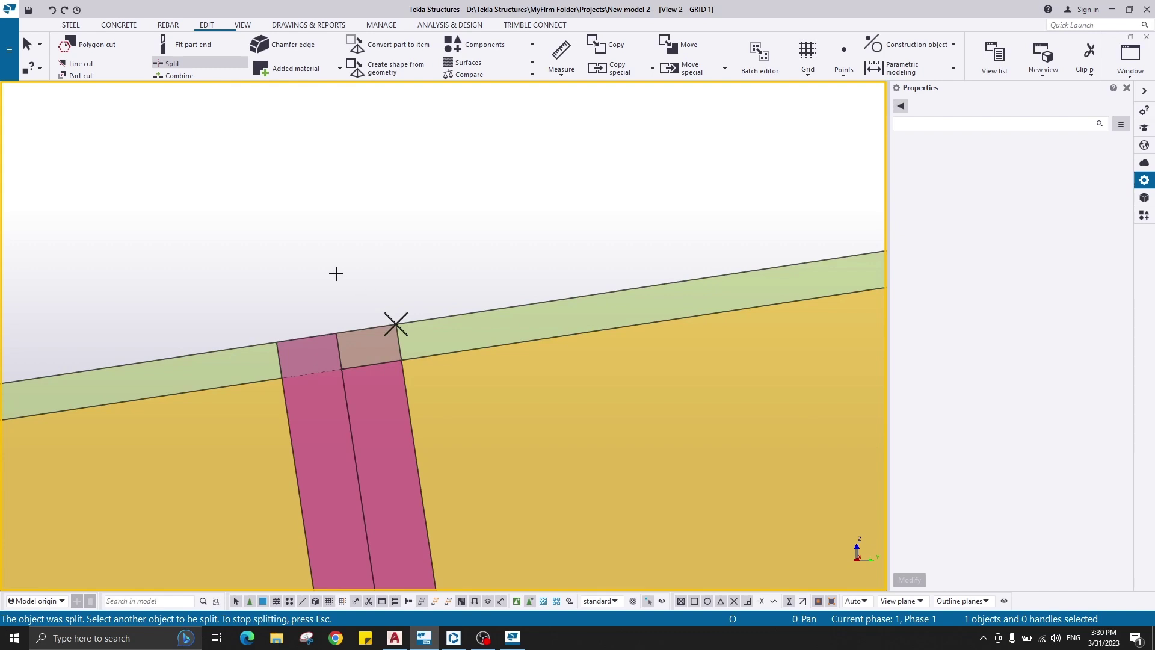
{"action": "left_click", "coordinate": [255, 343]}
{"action": "left_click", "coordinate": [276, 342]}
{"action": "key", "text": "Escape"}
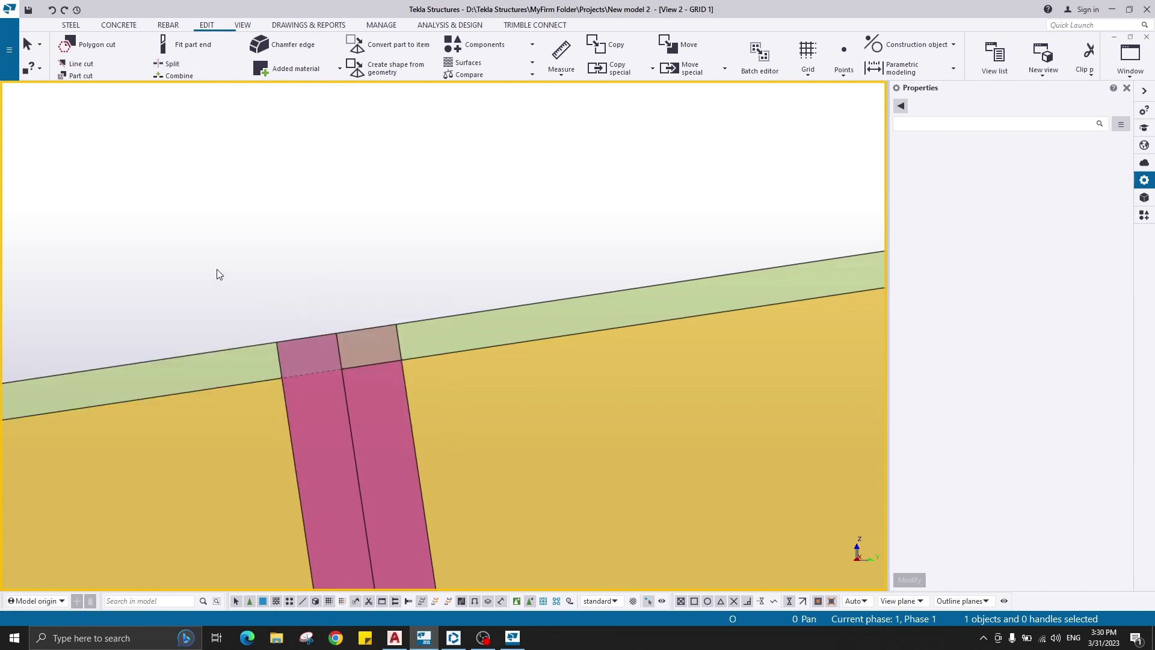
Delete the short upper flange segment lying across the paired end plates.
{"action": "left_click_drag", "start_coordinate": [217, 271], "coordinate": [485, 433]}
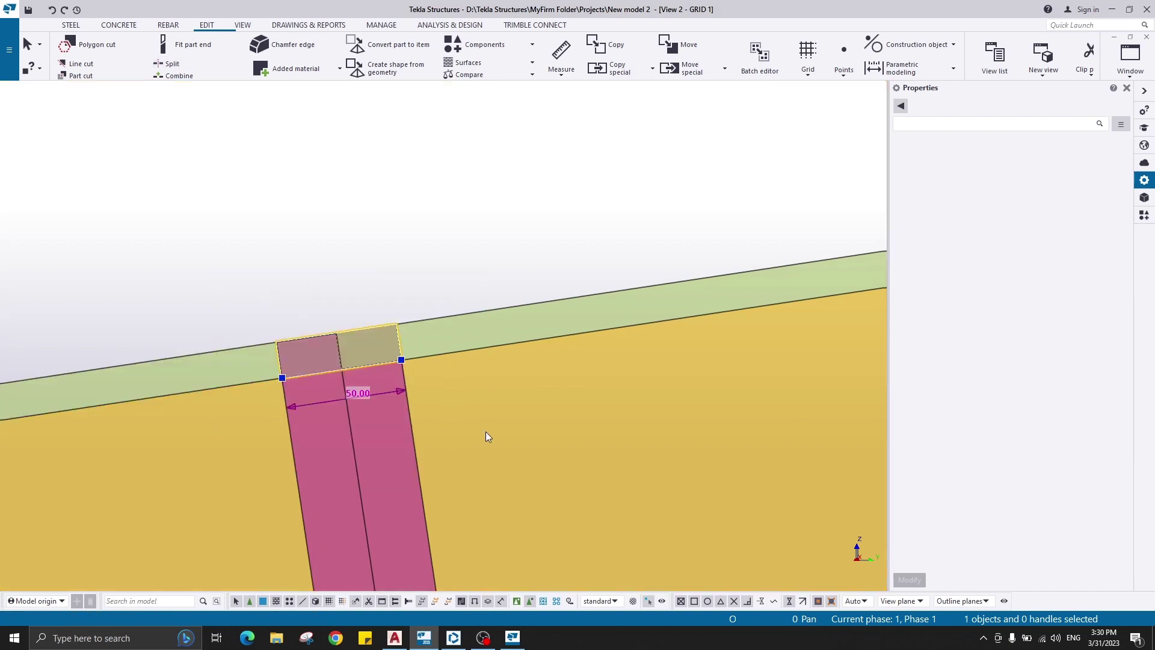
{"action": "left_click", "coordinate": [258, 291]}
{"action": "scroll", "coordinate": [353, 344], "scroll_direction": "down", "scroll_amount": 5}
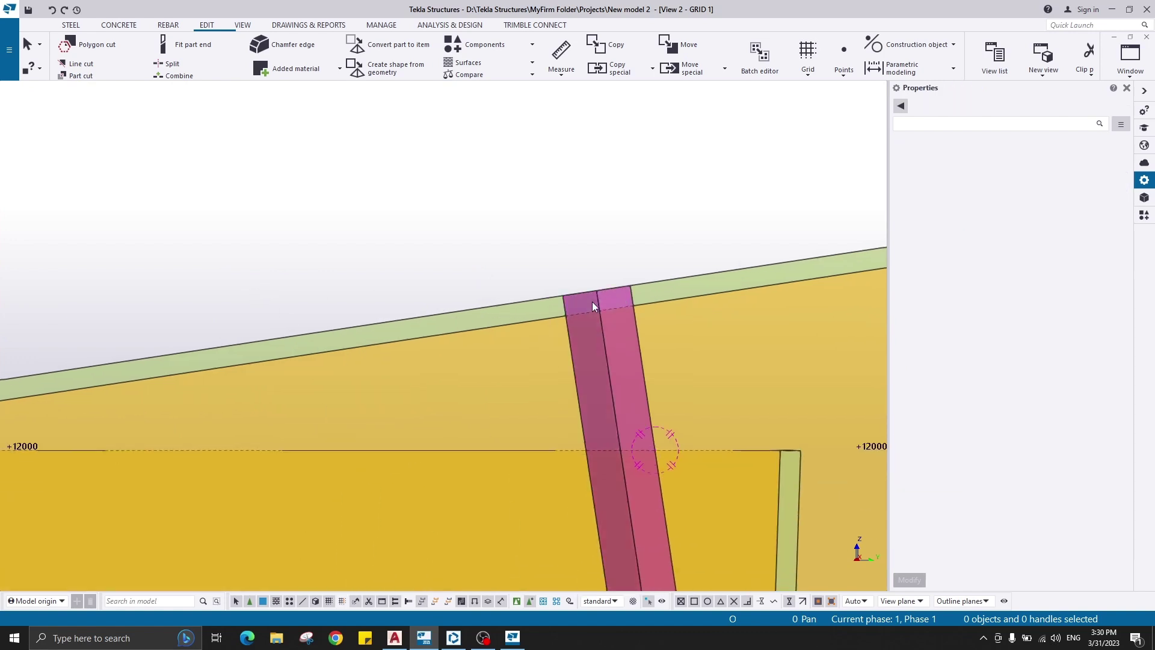
{"action": "left_click", "coordinate": [484, 306]}
{"action": "middle_click_drag", "start_coordinate": [444, 291], "coordinate": [417, 310]}
{"action": "scroll", "coordinate": [409, 313], "scroll_direction": "up", "scroll_amount": 3}
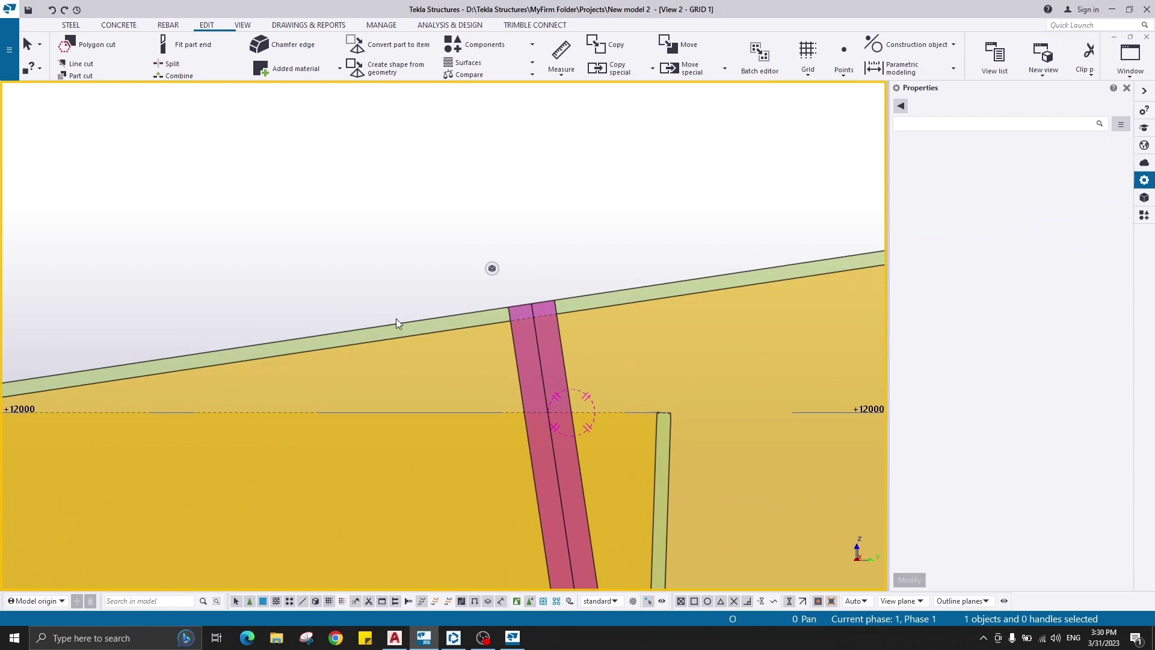
Switch to AutoCAD to examine how the upper flange meets the paired end plates at DET 1, and return to Tekla Structures.
{"action": "left_click", "coordinate": [396, 324]}
{"action": "left_click", "coordinate": [400, 264]}
{"action": "scroll", "coordinate": [400, 269], "scroll_direction": "down", "scroll_amount": 4}
{"action": "scroll", "coordinate": [522, 284], "scroll_direction": "up", "scroll_amount": 4}
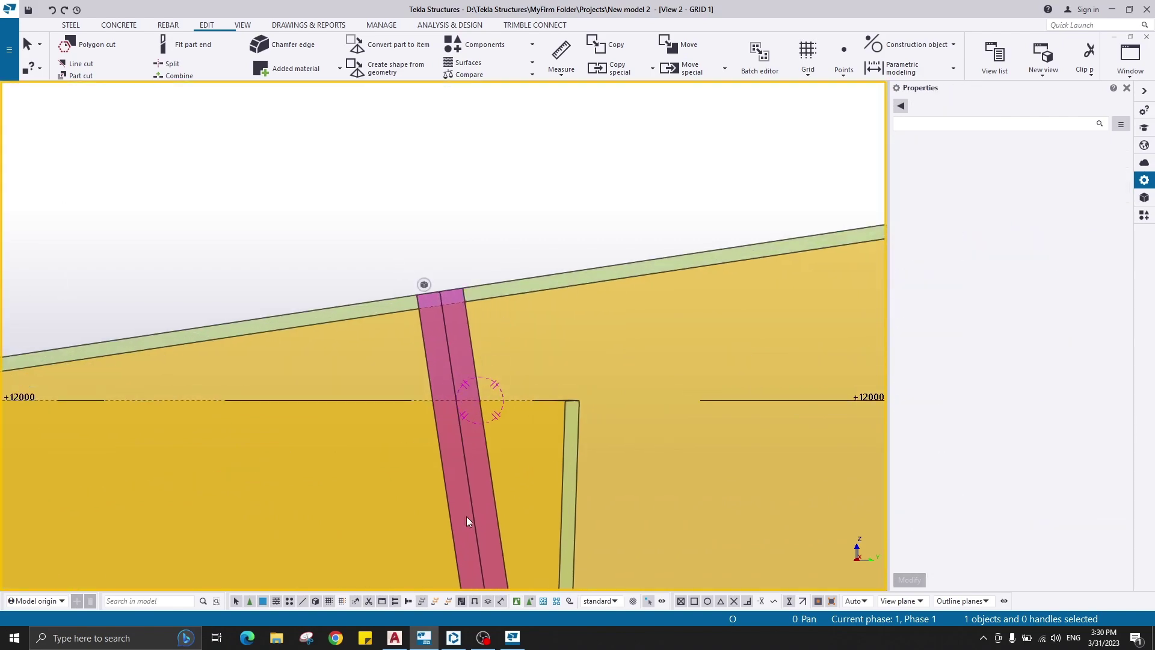
{"action": "left_click", "coordinate": [405, 643]}
{"action": "scroll", "coordinate": [428, 224], "scroll_direction": "up", "scroll_amount": 8}
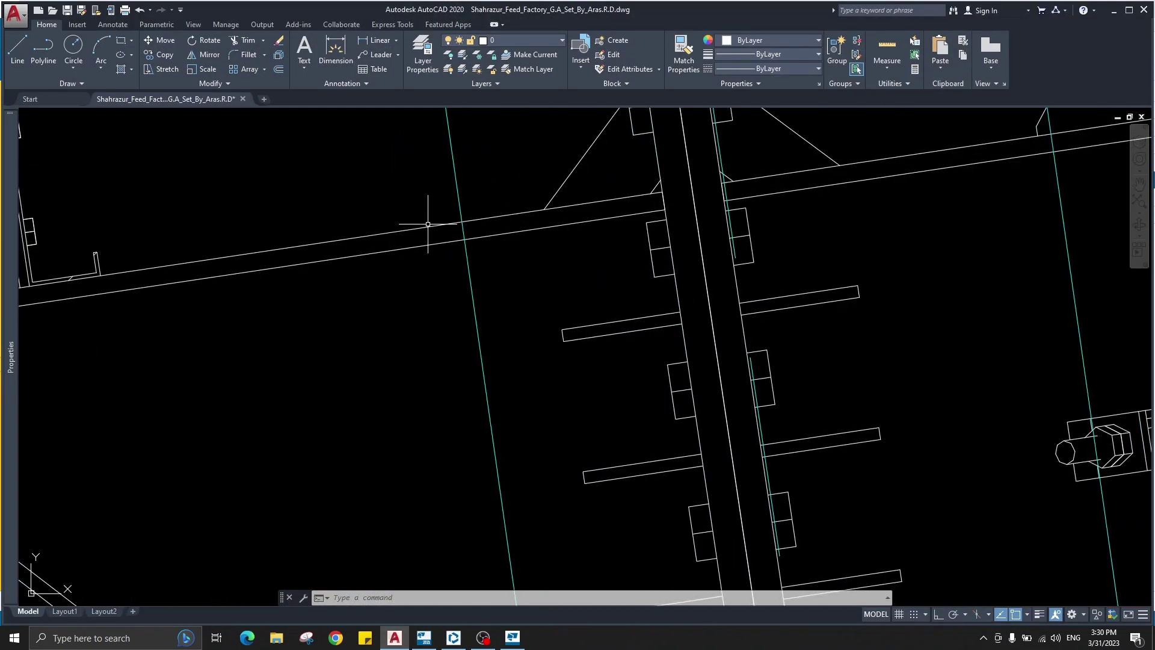
{"action": "scroll", "coordinate": [428, 224], "scroll_direction": "down", "scroll_amount": 5}
{"action": "scroll", "coordinate": [459, 297], "scroll_direction": "up", "scroll_amount": 3}
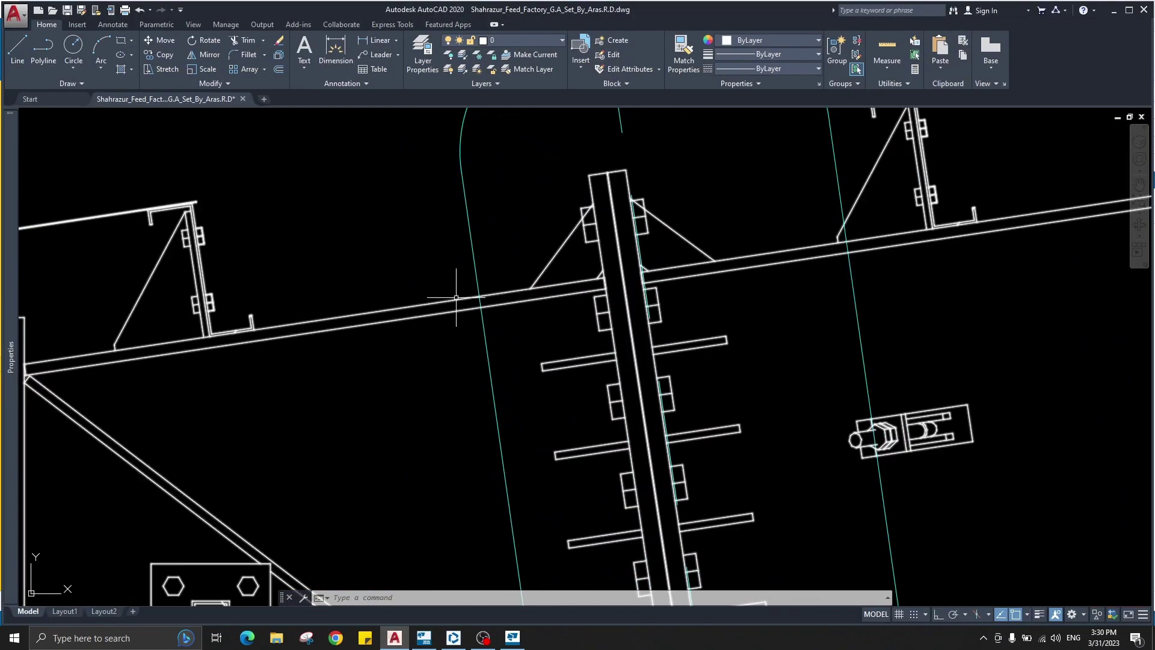
{"action": "left_click", "coordinate": [1115, 11]}
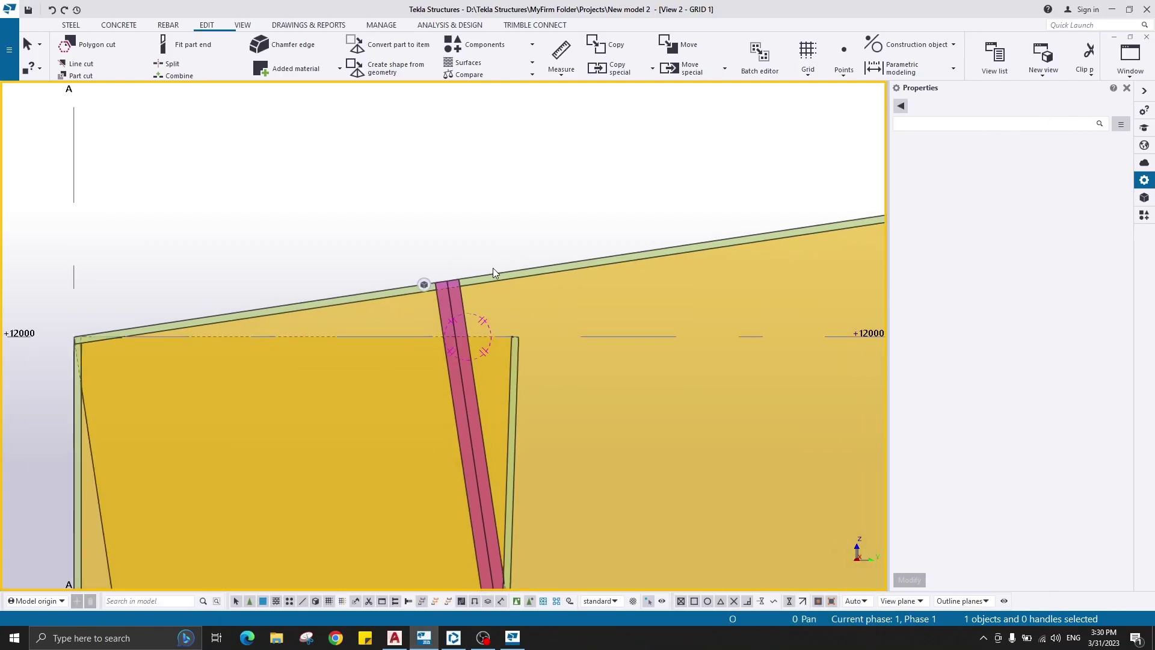
Split the rafter's lower flange where its inner edge meets the rafter-side face of the end plates.
{"action": "scroll", "coordinate": [493, 269], "scroll_direction": "down", "scroll_amount": 4}
{"action": "scroll", "coordinate": [482, 309], "scroll_direction": "up", "scroll_amount": 6}
{"action": "middle_click_drag", "start_coordinate": [485, 406], "coordinate": [478, 360], "text": "ctrl"}
{"action": "left_click", "coordinate": [172, 64]}
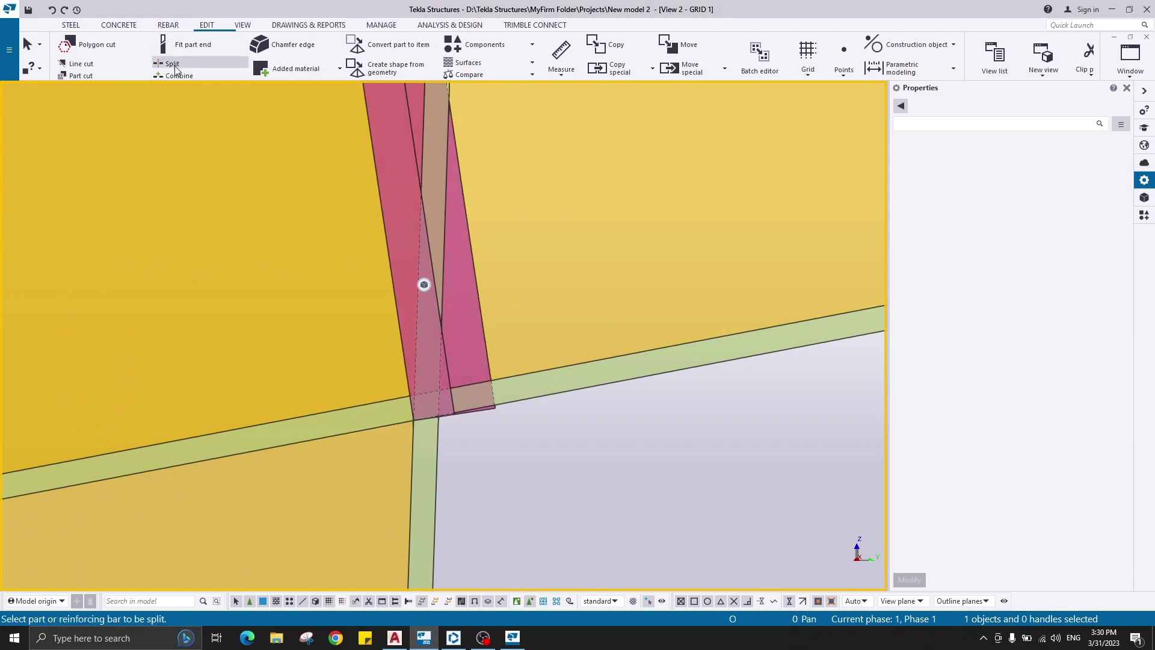
{"action": "scroll", "coordinate": [542, 409], "scroll_direction": "up", "scroll_amount": 2}
{"action": "left_click", "coordinate": [542, 406]}
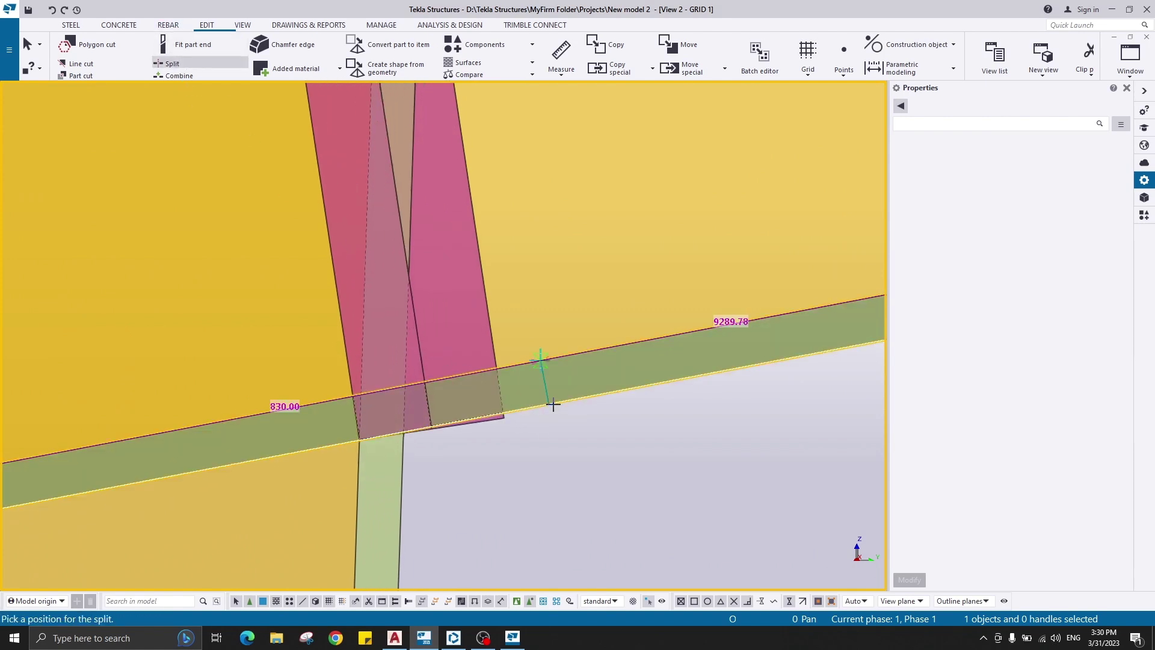
{"action": "left_click", "coordinate": [495, 368]}
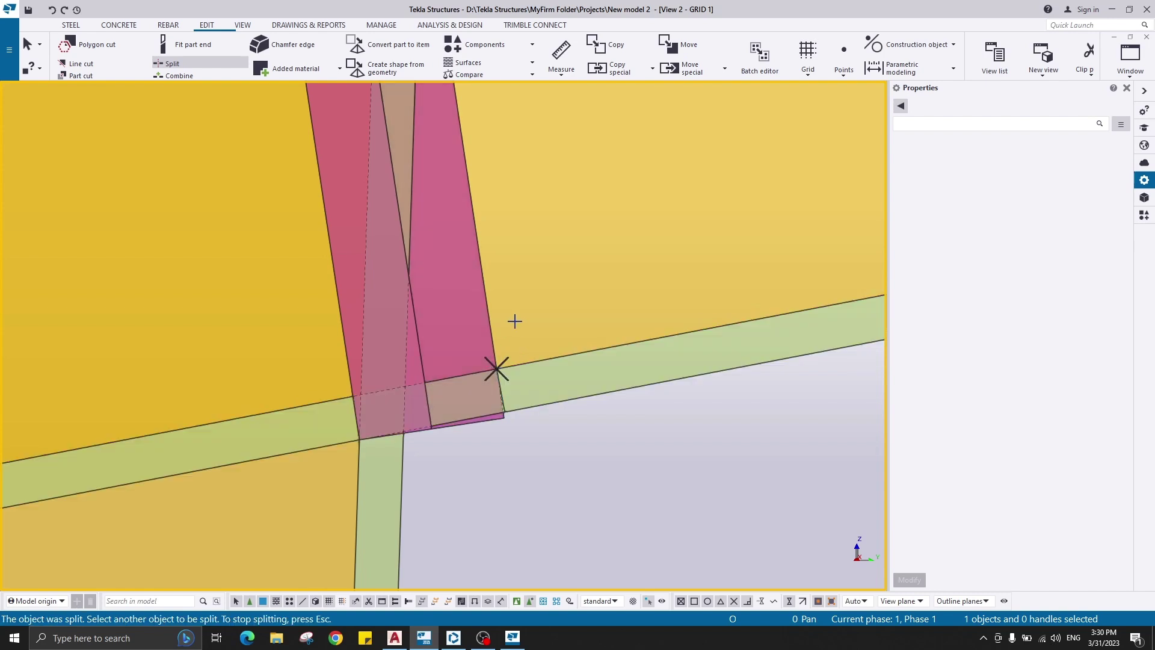
{"action": "right_click", "coordinate": [511, 319]}
{"action": "left_click", "coordinate": [554, 330]}
Delete the lower flange piece running from the end plates back into the column.
{"action": "scroll", "coordinate": [511, 418], "scroll_direction": "up", "scroll_amount": 3}
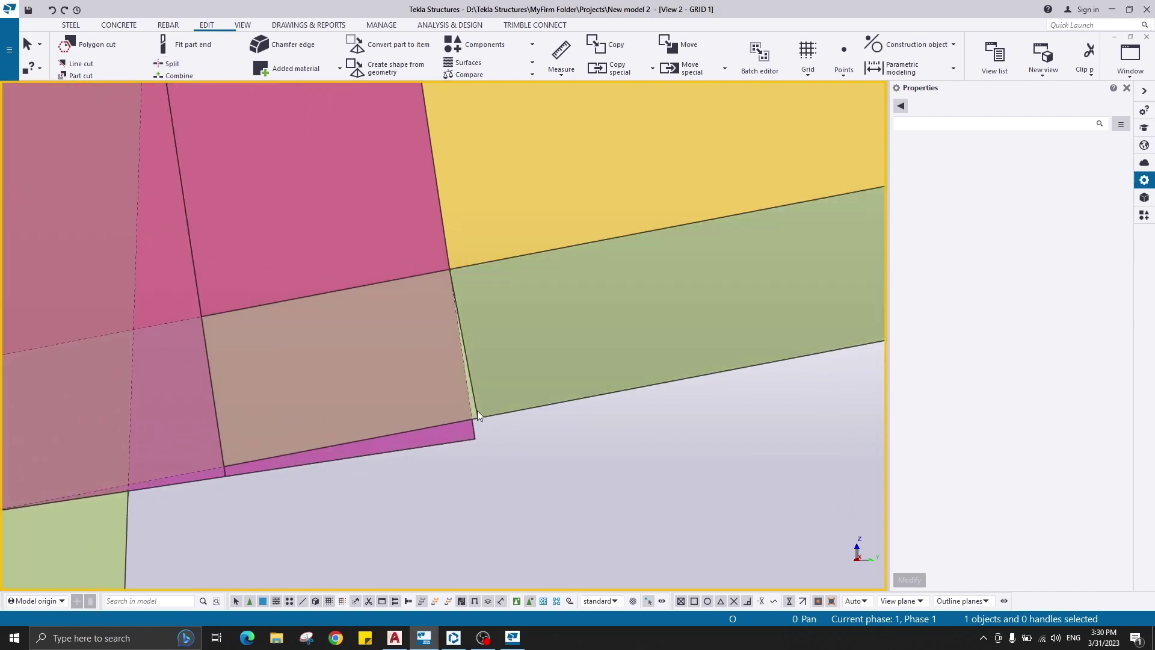
{"action": "scroll", "coordinate": [469, 413], "scroll_direction": "down", "scroll_amount": 6}
{"action": "middle_click_drag", "start_coordinate": [352, 419], "coordinate": [607, 368]}
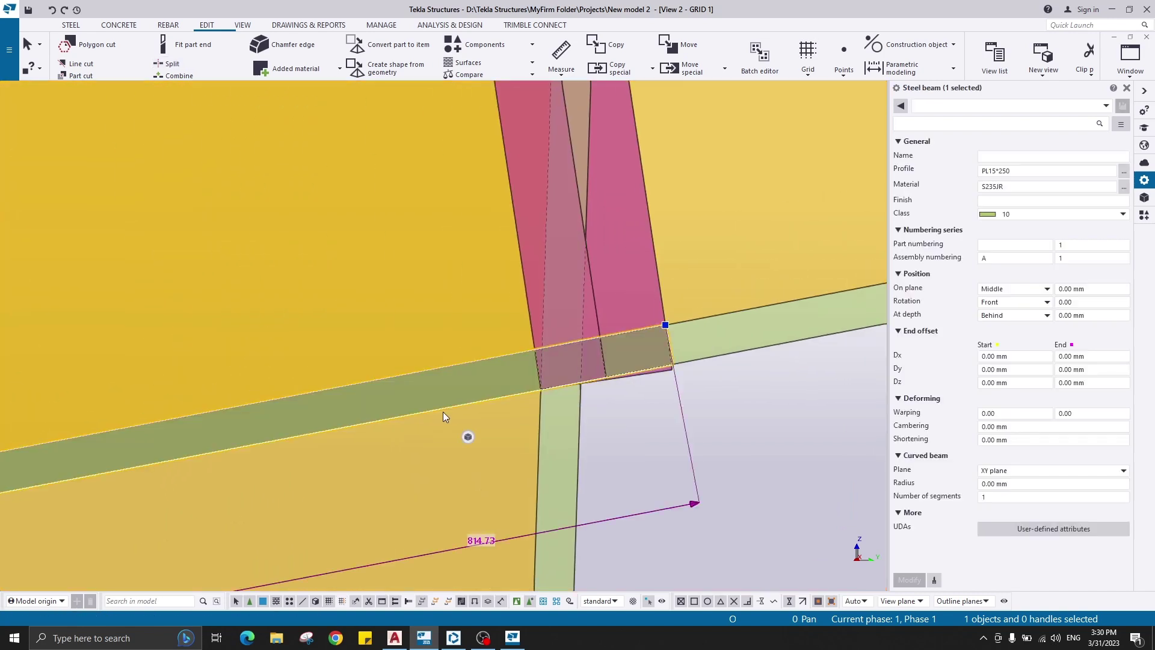
{"action": "key", "text": "Delete"}
{"action": "scroll", "coordinate": [653, 337], "scroll_direction": "down", "scroll_amount": 2}
{"action": "middle_click_drag", "start_coordinate": [667, 340], "coordinate": [613, 395]}
{"action": "scroll", "coordinate": [613, 395], "scroll_direction": "up", "scroll_amount": 2}
{"action": "scroll", "coordinate": [614, 395], "scroll_direction": "up", "scroll_amount": 5}
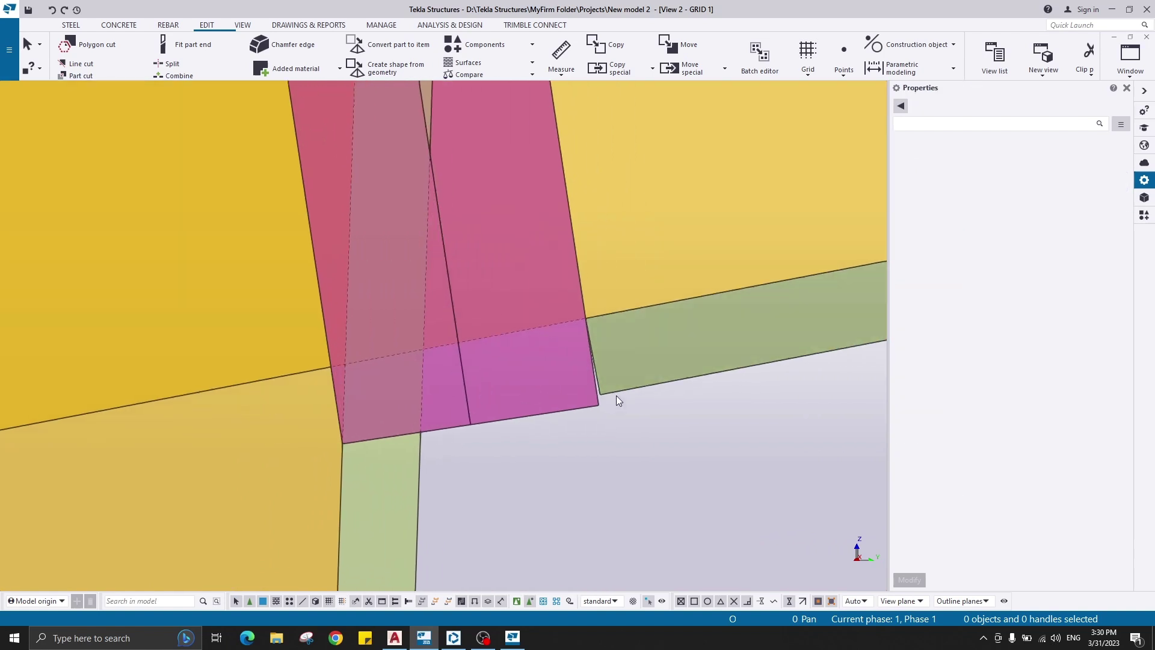
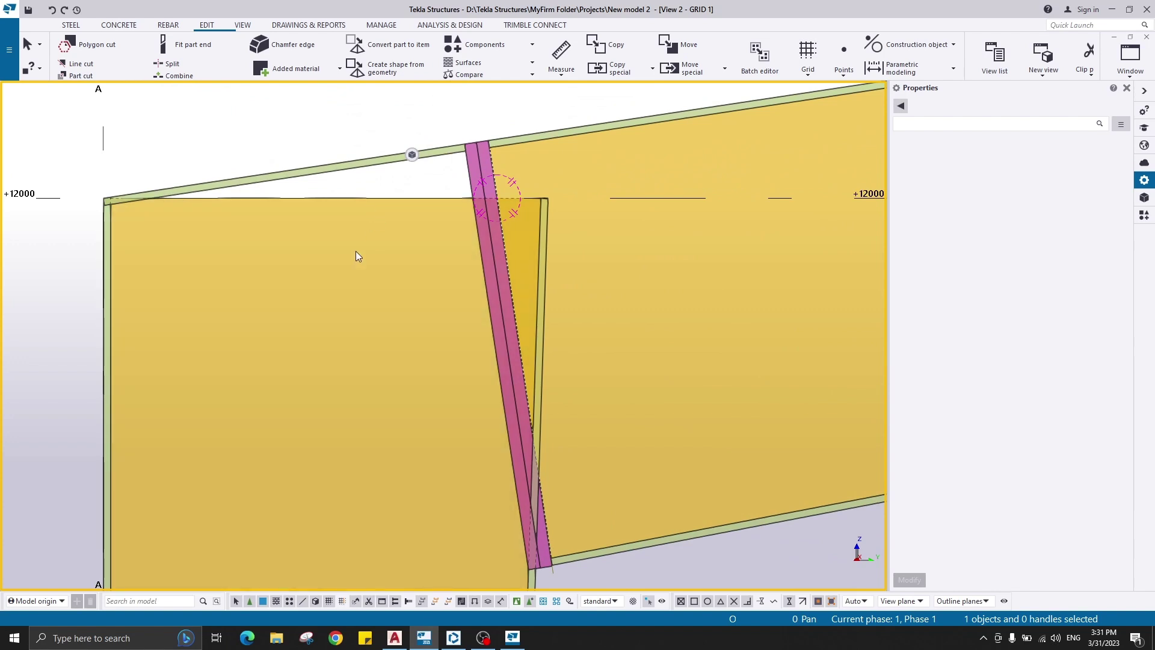
Examine how the column web and inner column flange overlap the end plates and rafter at the knee.
{"action": "scroll", "coordinate": [551, 259], "scroll_direction": "down", "scroll_amount": 2}
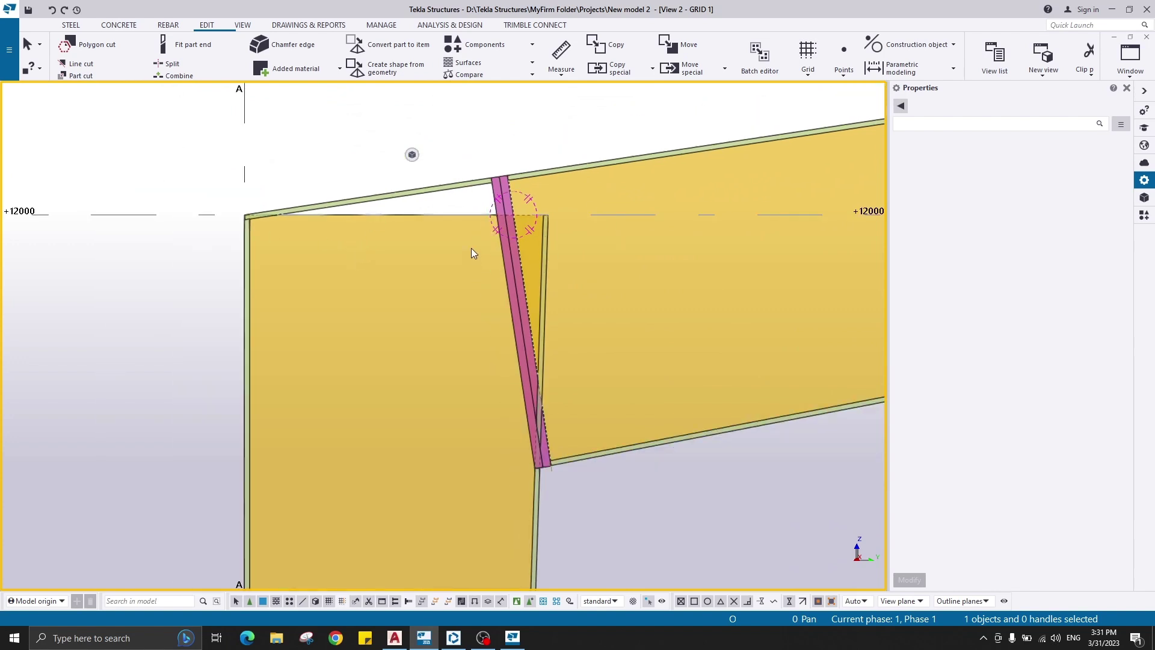
{"action": "scroll", "coordinate": [551, 244], "scroll_direction": "up", "scroll_amount": 2}
{"action": "scroll", "coordinate": [510, 208], "scroll_direction": "down", "scroll_amount": 2}
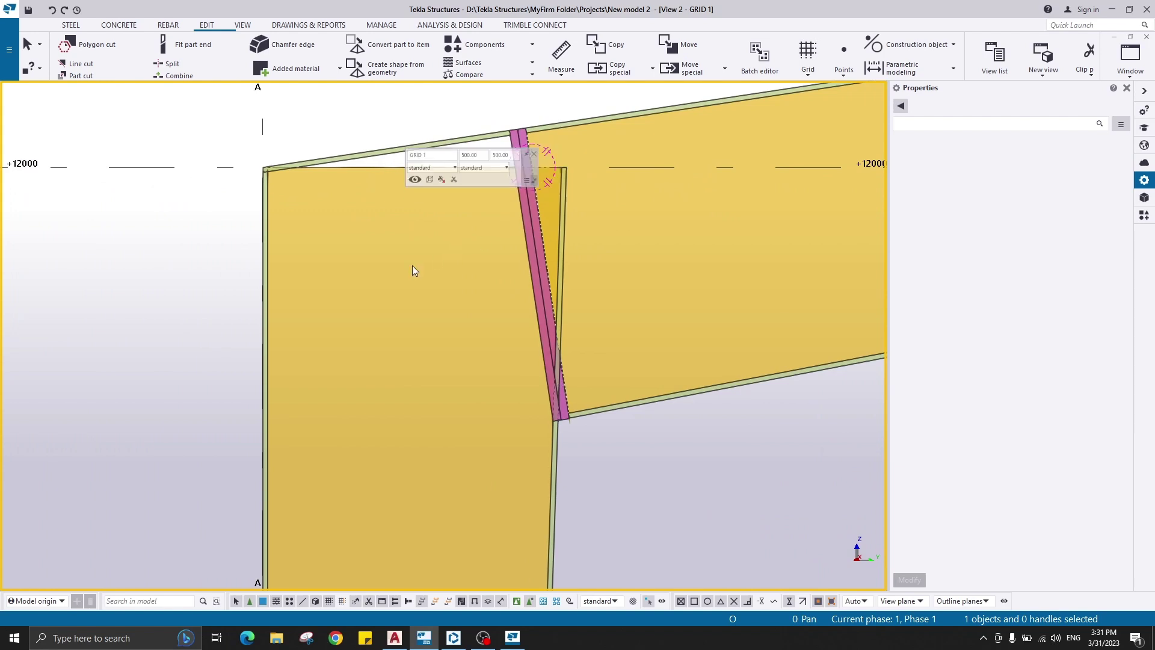
{"action": "middle_click_drag", "start_coordinate": [413, 265], "coordinate": [289, 312]}
{"action": "scroll", "coordinate": [464, 404], "scroll_direction": "down", "scroll_amount": 3}
{"action": "middle_click_drag", "start_coordinate": [445, 468], "coordinate": [471, 366]}
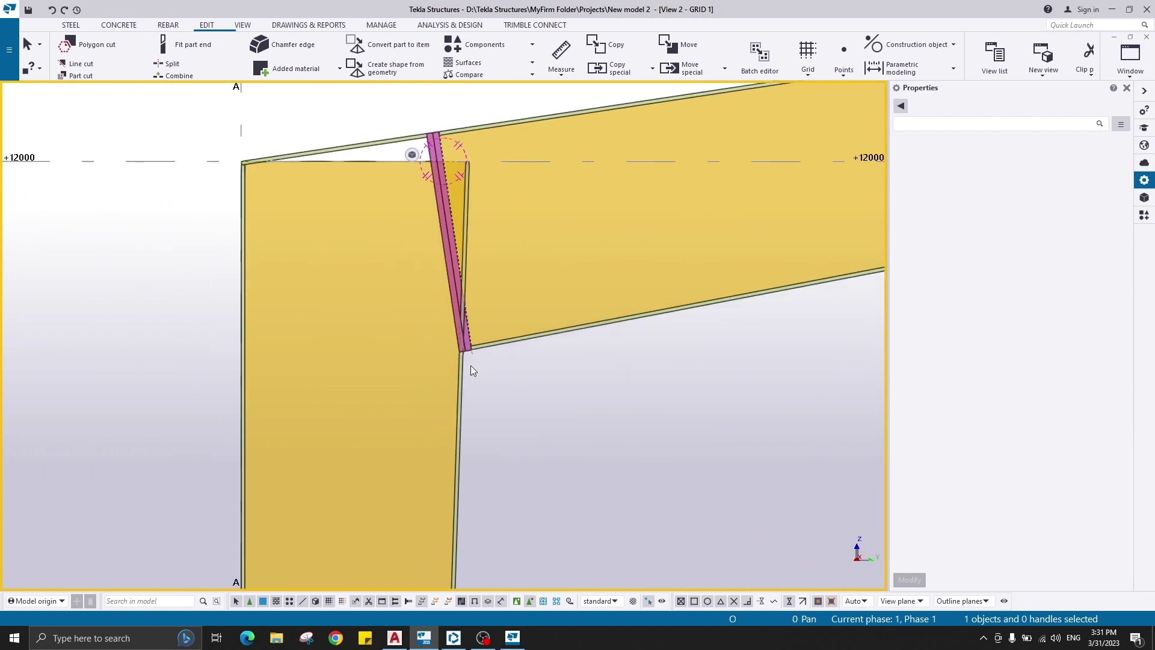
Split the column's inner flange at the lower column-side corner of the end plates.
{"action": "scroll", "coordinate": [470, 366], "scroll_direction": "up", "scroll_amount": 6}
{"action": "scroll", "coordinate": [474, 325], "scroll_direction": "down", "scroll_amount": 3}
{"action": "middle_click_drag", "start_coordinate": [488, 256], "coordinate": [517, 368]}
{"action": "scroll", "coordinate": [502, 421], "scroll_direction": "up", "scroll_amount": 5}
{"action": "scroll", "coordinate": [488, 471], "scroll_direction": "up", "scroll_amount": 3}
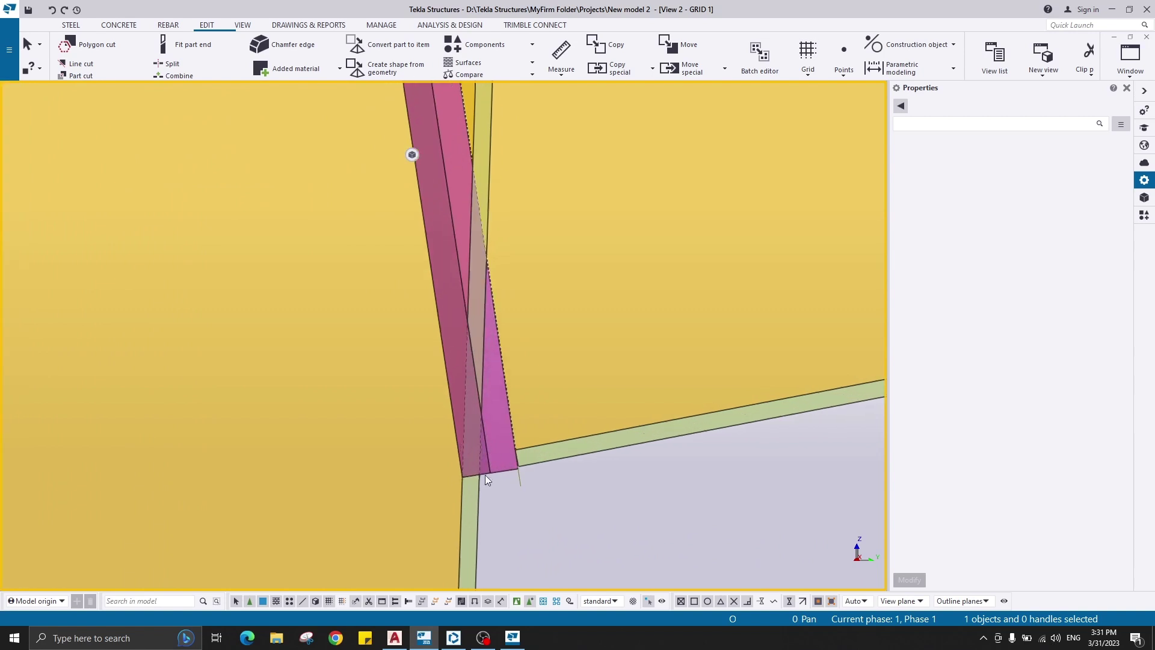
{"action": "left_click", "coordinate": [169, 63]}
{"action": "scroll", "coordinate": [602, 415], "scroll_direction": "up", "scroll_amount": 3}
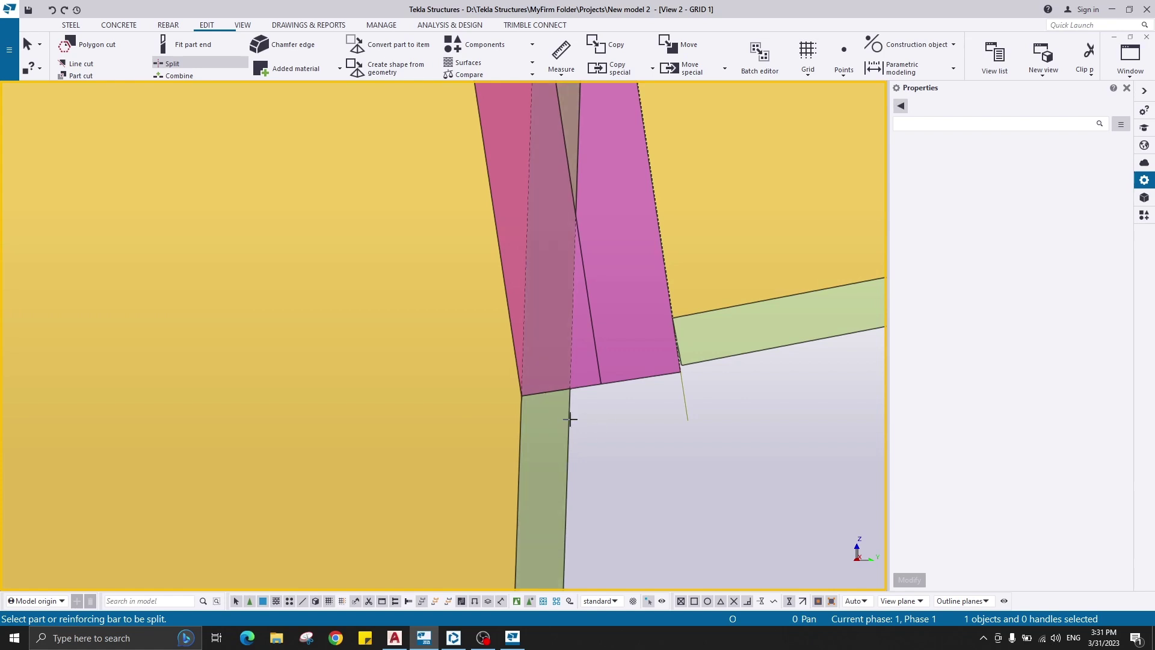
{"action": "left_click", "coordinate": [560, 419]}
{"action": "left_click", "coordinate": [522, 395]}
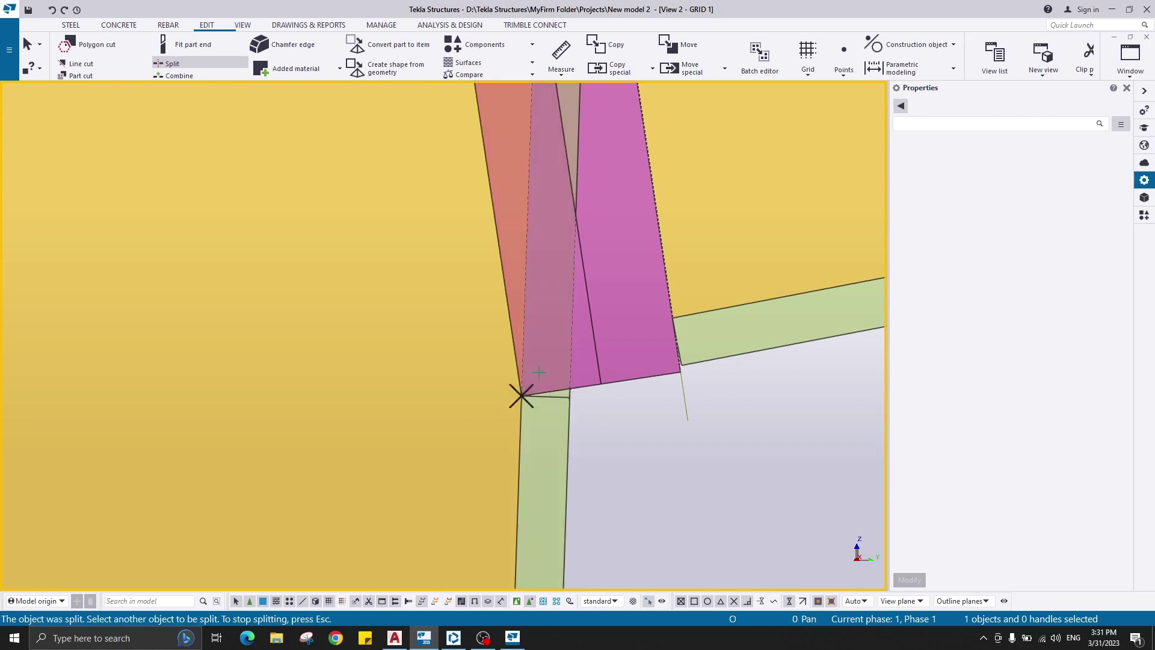
{"action": "right_click", "coordinate": [552, 335]}
{"action": "left_click", "coordinate": [576, 345]}
Delete the column's inner flange piece above the split, behind the end plates.
{"action": "scroll", "coordinate": [579, 392], "scroll_direction": "up", "scroll_amount": 3}
{"action": "scroll", "coordinate": [572, 394], "scroll_direction": "up", "scroll_amount": 2}
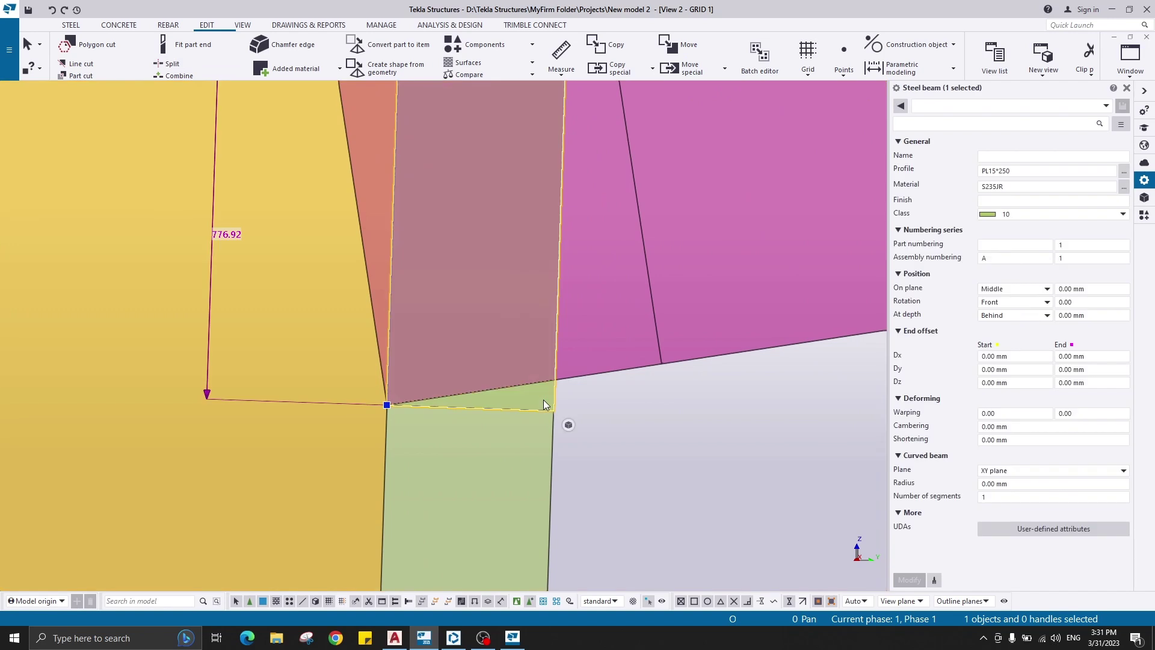
{"action": "left_click", "coordinate": [543, 400]}
{"action": "scroll", "coordinate": [550, 259], "scroll_direction": "down", "scroll_amount": 8}
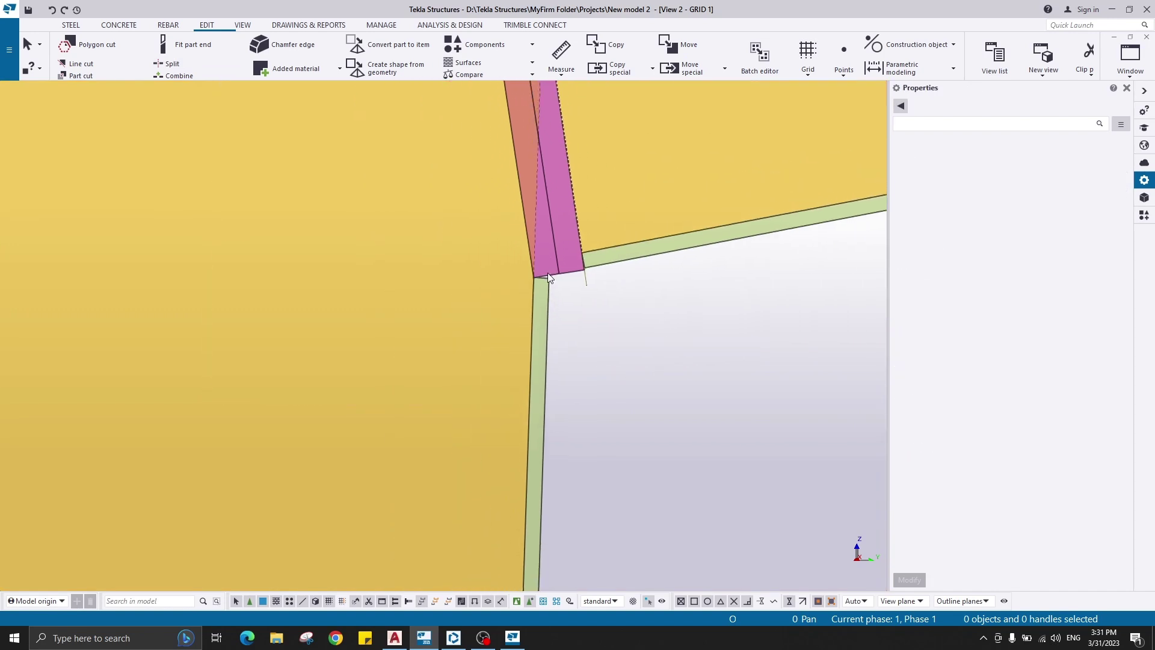
{"action": "middle_click_drag", "start_coordinate": [576, 210], "coordinate": [500, 420]}
{"action": "scroll", "coordinate": [568, 358], "scroll_direction": "down", "scroll_amount": 3}
{"action": "scroll", "coordinate": [505, 271], "scroll_direction": "down", "scroll_amount": 3}
{"action": "middle_click_drag", "start_coordinate": [426, 195], "coordinate": [455, 243]}
{"action": "scroll", "coordinate": [455, 243], "scroll_direction": "up", "scroll_amount": 3}
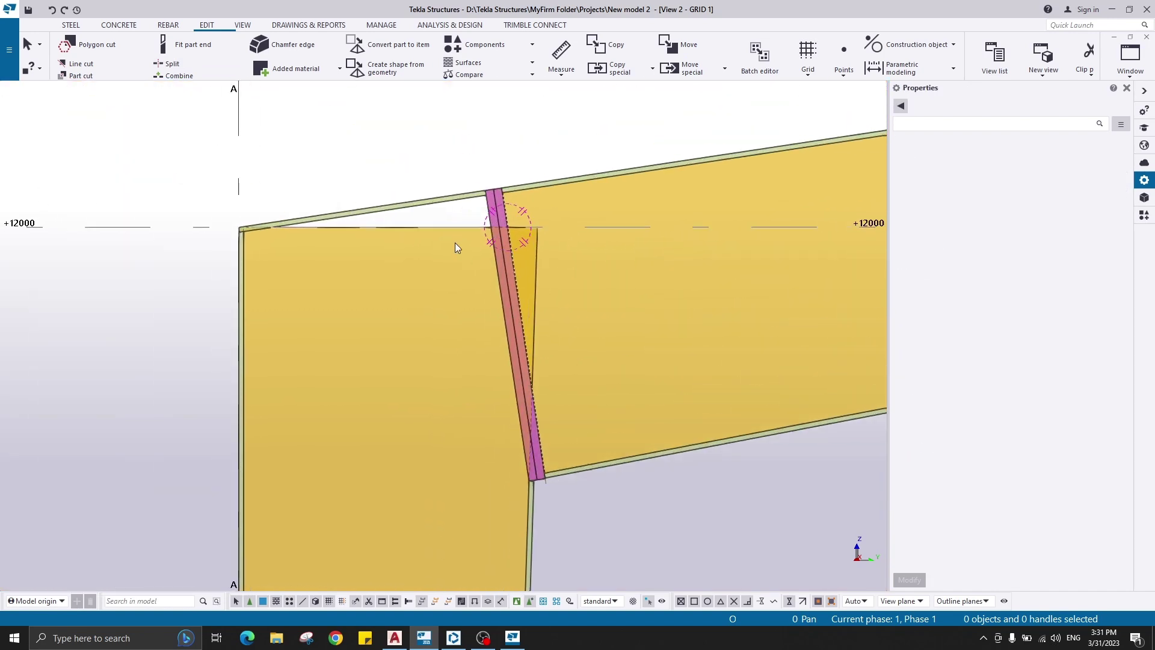
Clear the joint symbol and dashed cut outline from the view of the knee.
{"action": "right_click", "coordinate": [435, 119]}
{"action": "left_click", "coordinate": [484, 187]}
{"action": "middle_click_drag", "start_coordinate": [546, 319], "coordinate": [522, 176]}
{"action": "scroll", "coordinate": [554, 414], "scroll_direction": "down", "scroll_amount": 3}
{"action": "middle_click_drag", "start_coordinate": [557, 355], "coordinate": [544, 373]}
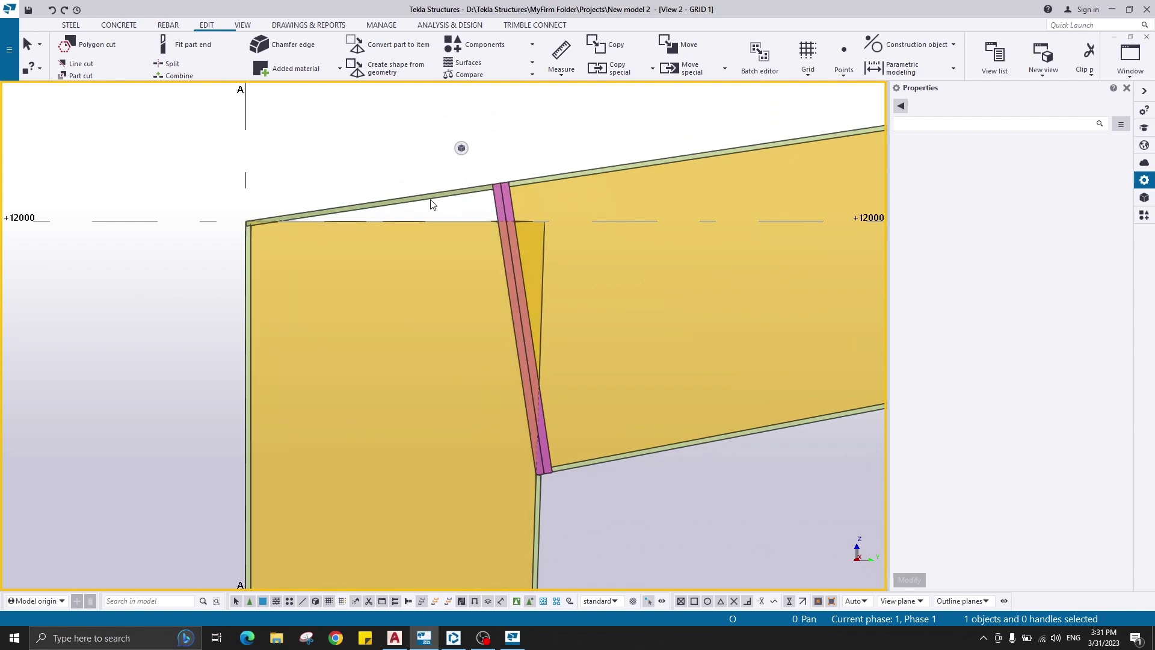
Line-cut the column web along the column-side face of the end plates, removing the part that runs past them.
{"action": "scroll", "coordinate": [491, 186], "scroll_direction": "up", "scroll_amount": 2}
{"action": "scroll", "coordinate": [375, 260], "scroll_direction": "down", "scroll_amount": 1}
{"action": "middle_click_drag", "start_coordinate": [375, 260], "coordinate": [484, 280]}
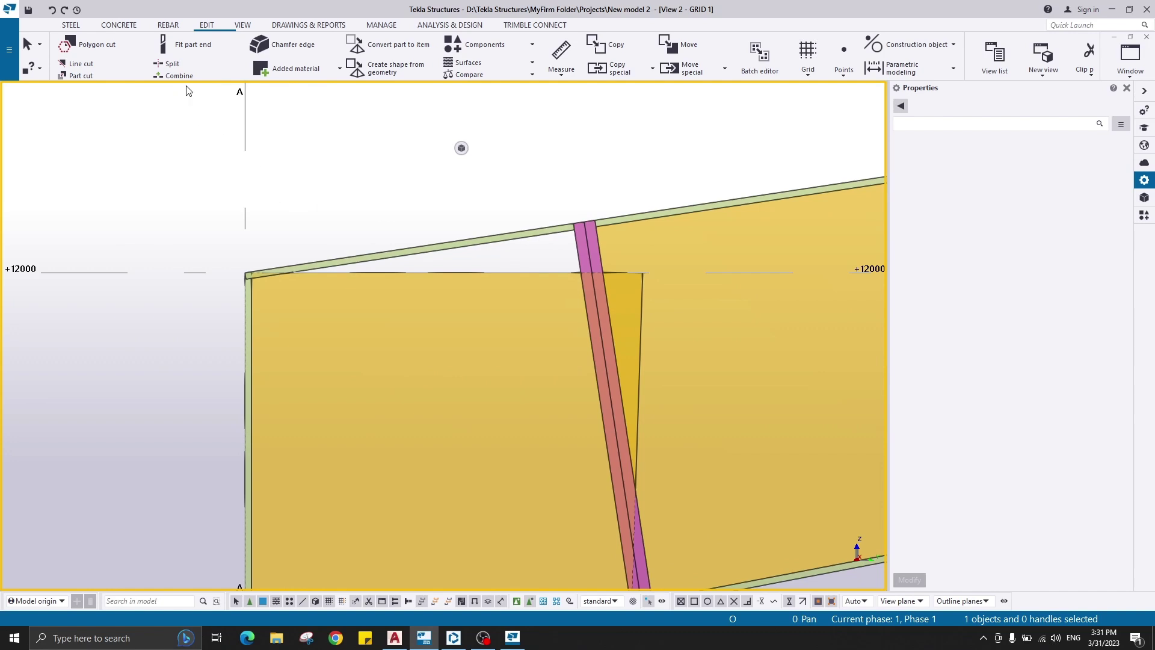
{"action": "scroll", "coordinate": [489, 322], "scroll_direction": "down", "scroll_amount": 5}
{"action": "middle_click_drag", "start_coordinate": [486, 323], "coordinate": [451, 294]}
{"action": "scroll", "coordinate": [455, 304], "scroll_direction": "up", "scroll_amount": 3}
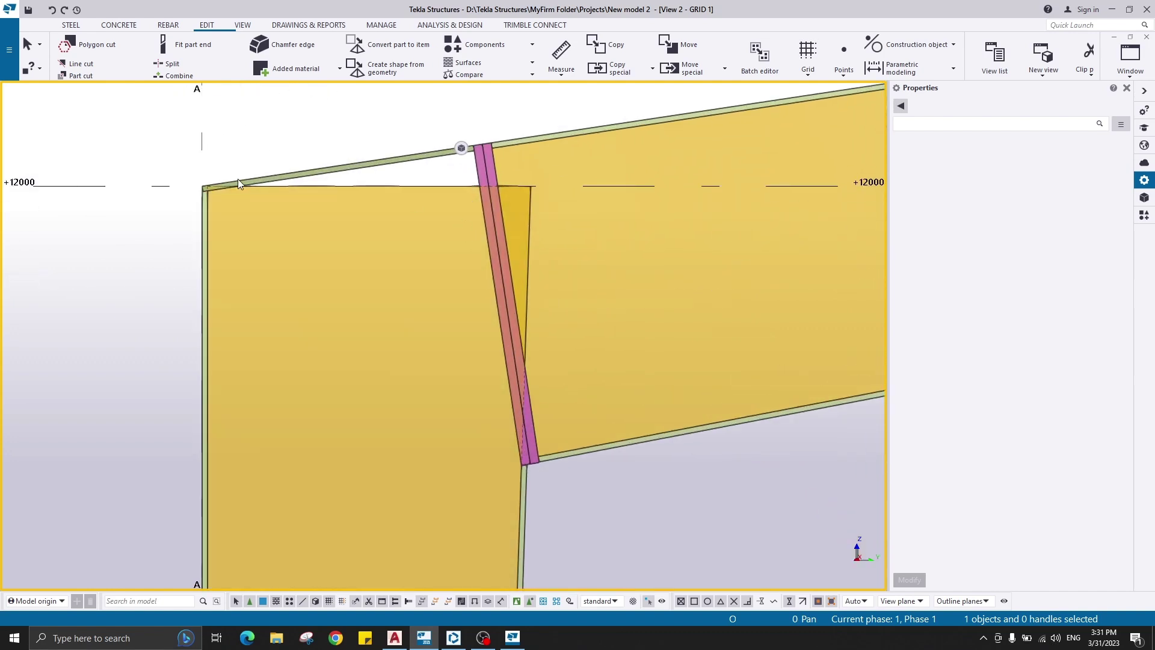
{"action": "left_click", "coordinate": [79, 64]}
{"action": "left_click", "coordinate": [361, 186]}
{"action": "scroll", "coordinate": [522, 464], "scroll_direction": "up", "scroll_amount": 8}
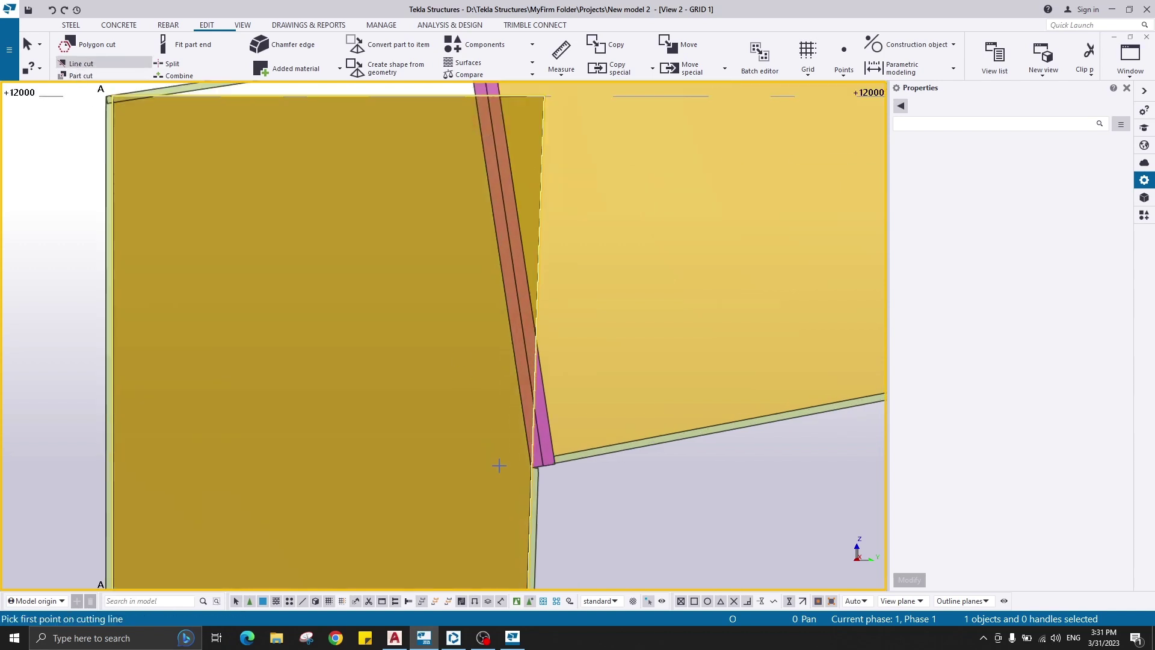
{"action": "left_click", "coordinate": [575, 443]}
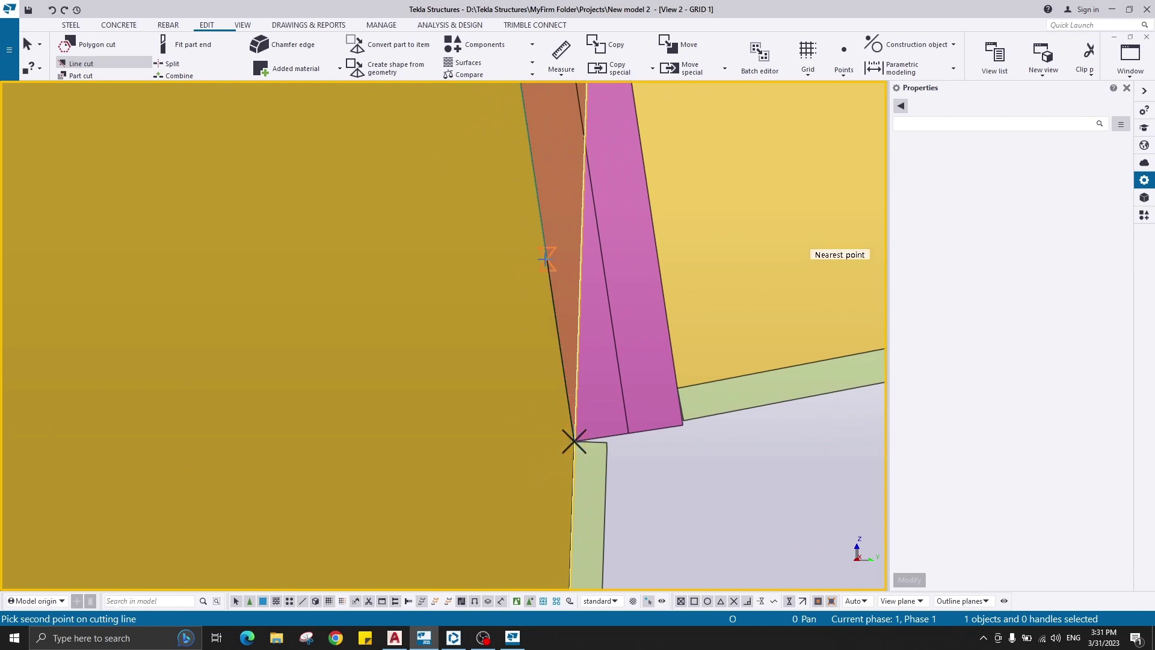
{"action": "left_click", "coordinate": [543, 237]}
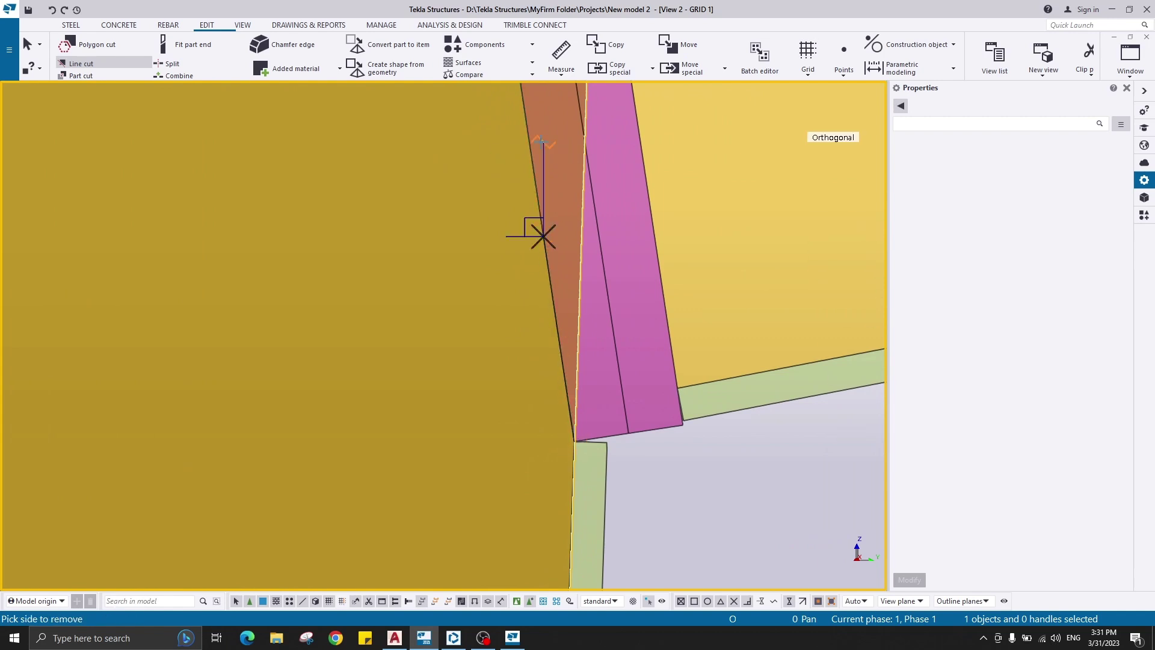
{"action": "scroll", "coordinate": [415, 376], "scroll_direction": "down", "scroll_amount": 2}
{"action": "left_click", "coordinate": [450, 236]}
{"action": "right_click", "coordinate": [421, 208]}
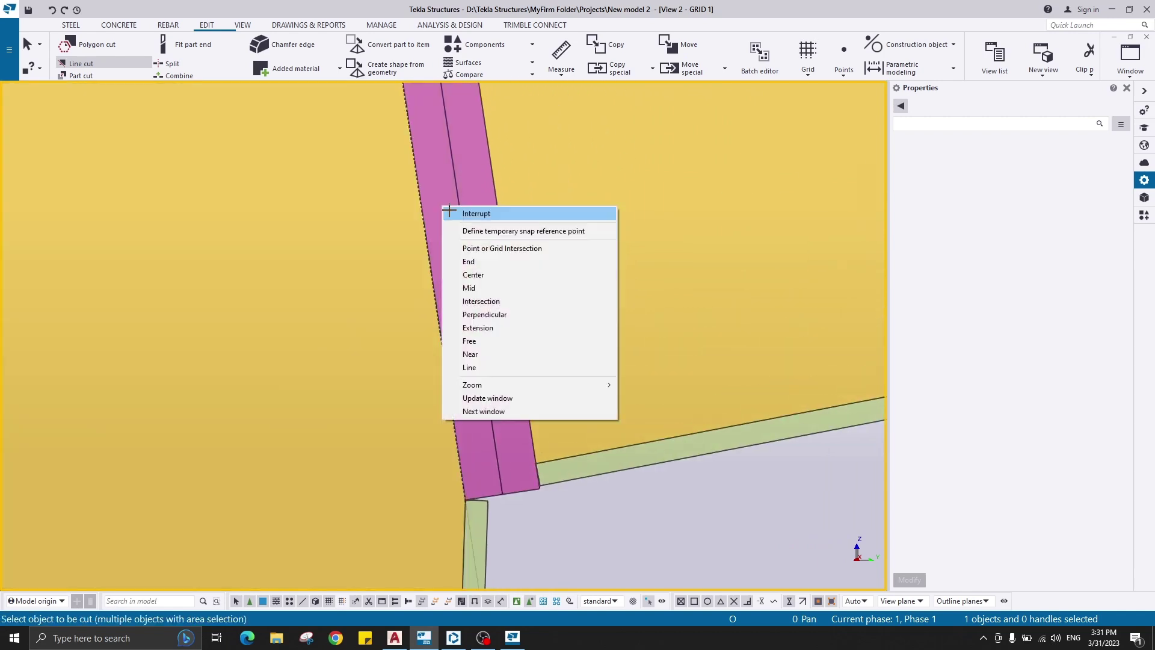
{"action": "left_click", "coordinate": [464, 220]}
{"action": "scroll", "coordinate": [464, 226], "scroll_direction": "down", "scroll_amount": 5}
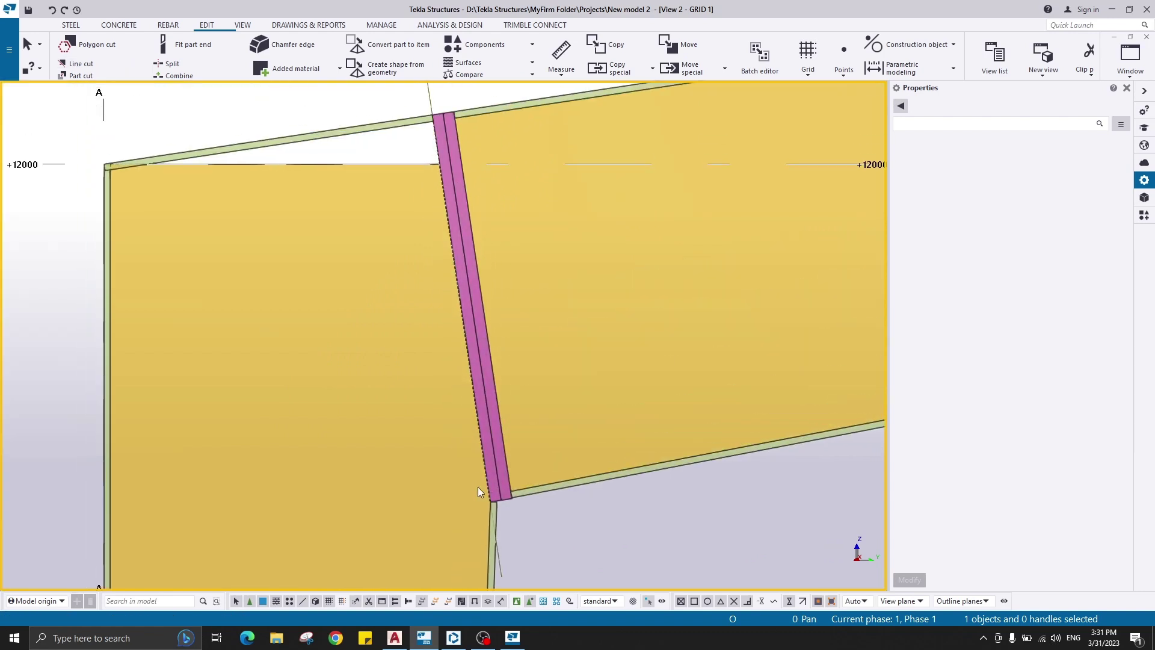
Fit the column web's upper end to the underside of the sloping top flange between the outer flange and the end plates.
{"action": "middle_click_drag", "start_coordinate": [479, 229], "coordinate": [528, 301]}
{"action": "left_click", "coordinate": [174, 48]}
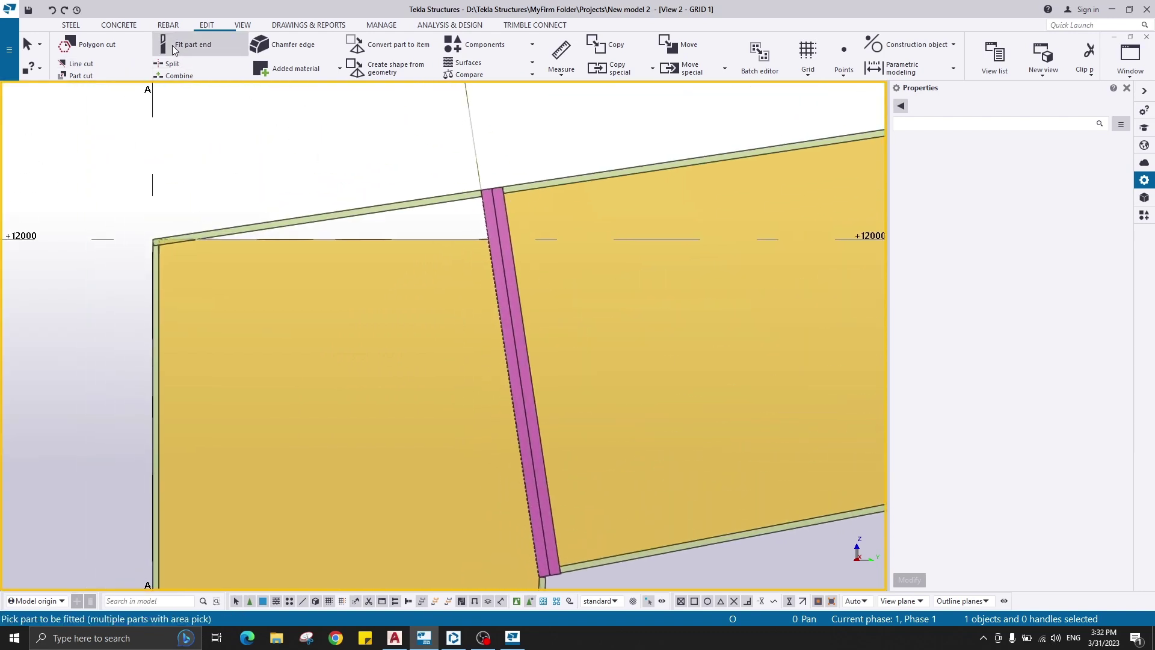
{"action": "left_click", "coordinate": [425, 242]}
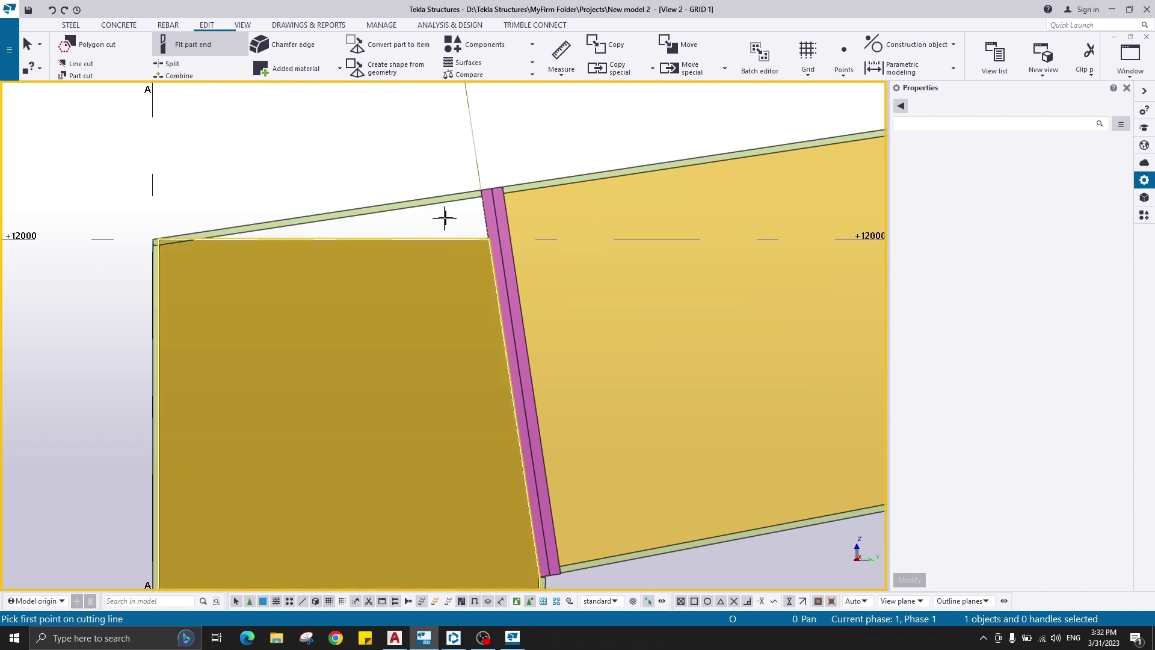
{"action": "left_click", "coordinate": [450, 201]}
{"action": "left_click", "coordinate": [421, 205]}
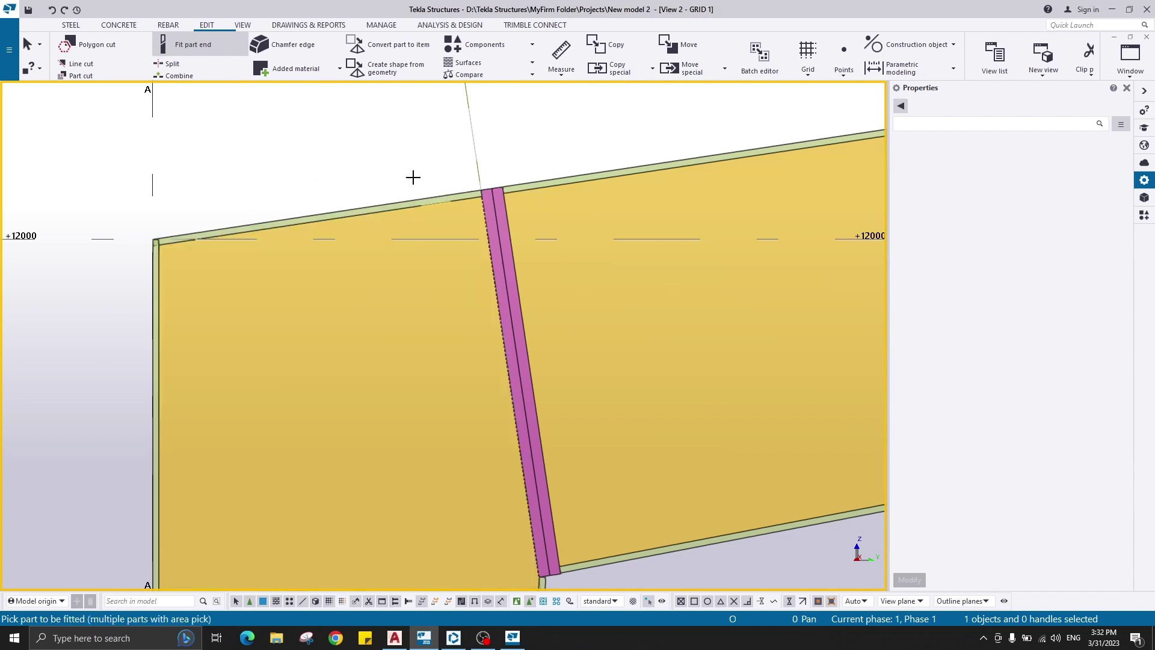
{"action": "right_click", "coordinate": [400, 148]}
{"action": "left_click", "coordinate": [418, 160]}
{"action": "scroll", "coordinate": [482, 222], "scroll_direction": "down", "scroll_amount": 3}
{"action": "scroll", "coordinate": [321, 245], "scroll_direction": "up", "scroll_amount": 3}
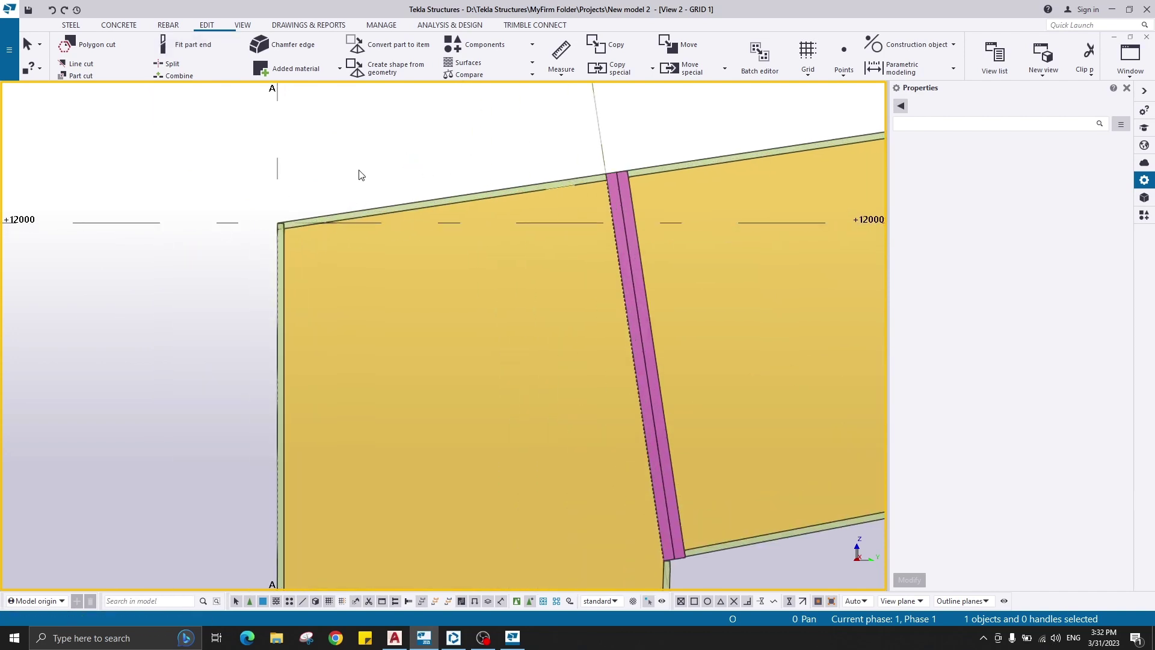
Redraw the view of the knee to clear the cut and fitting lines.
{"action": "scroll", "coordinate": [448, 179], "scroll_direction": "down", "scroll_amount": 4}
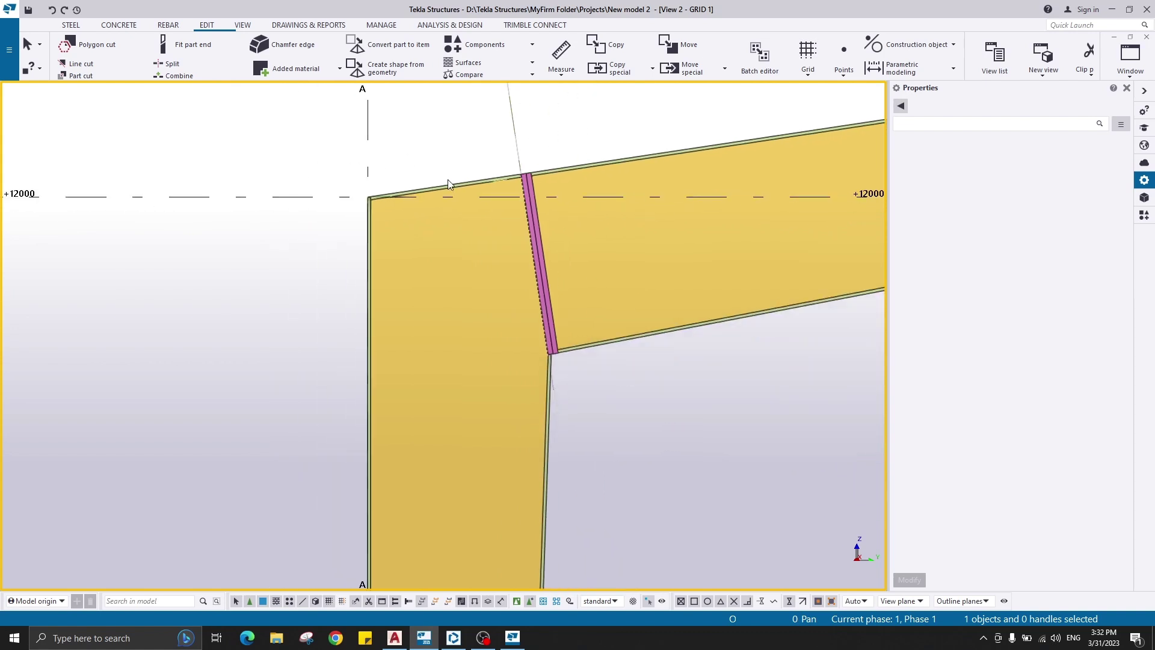
{"action": "scroll", "coordinate": [435, 272], "scroll_direction": "up", "scroll_amount": 4}
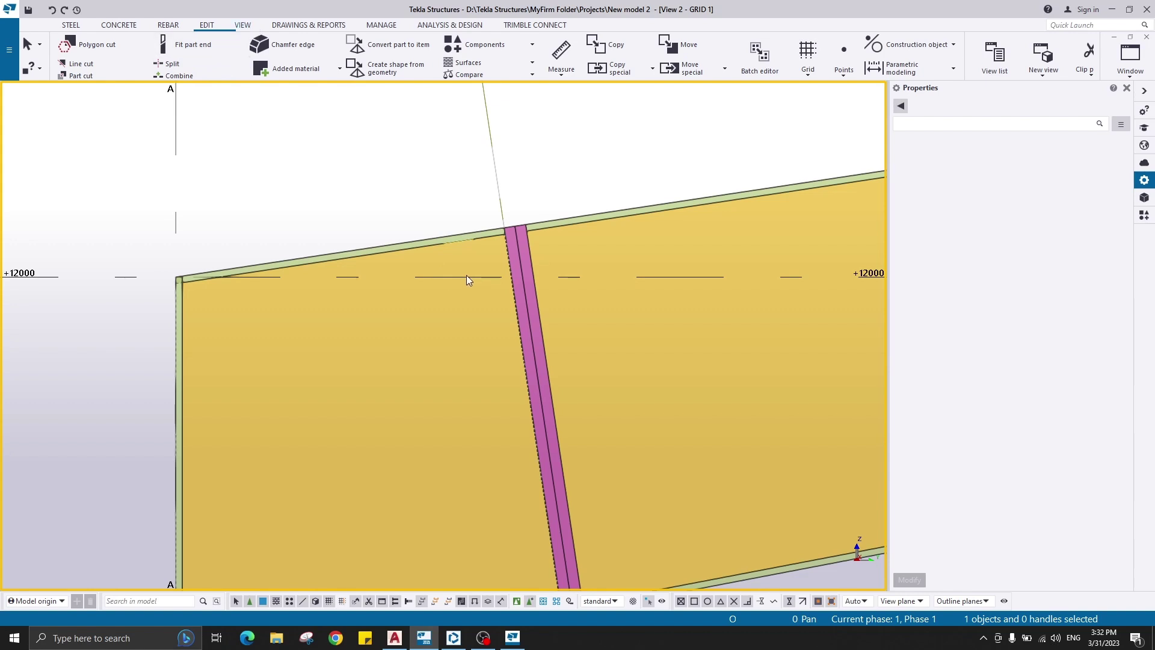
{"action": "right_click", "coordinate": [302, 175]}
{"action": "left_click", "coordinate": [360, 244]}
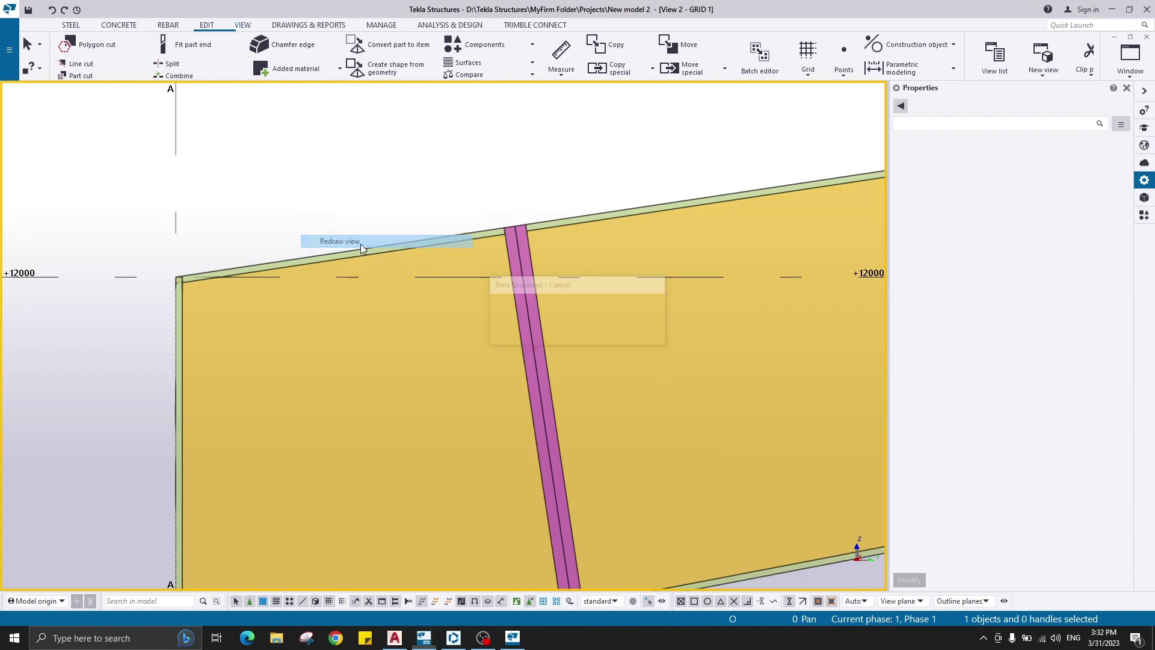
Examine how the column's outer flange and the sloping top flange overlap at the knee's outer corner and check the whole knee.
{"action": "scroll", "coordinate": [240, 295], "scroll_direction": "up", "scroll_amount": 5}
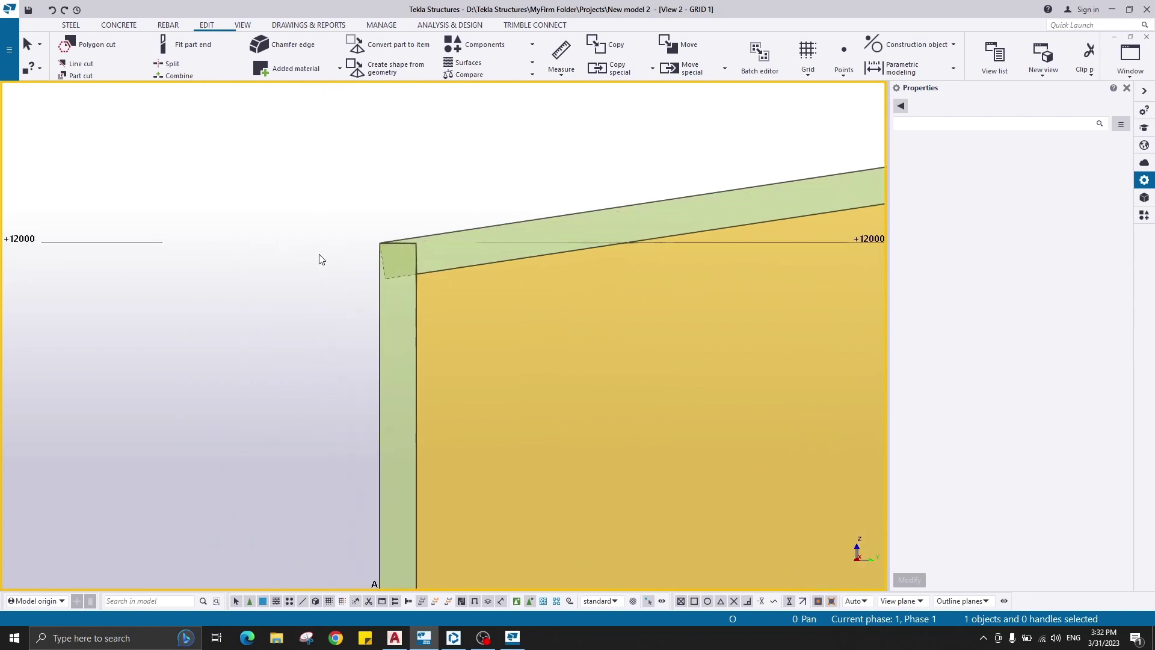
{"action": "scroll", "coordinate": [241, 218], "scroll_direction": "down", "scroll_amount": 5}
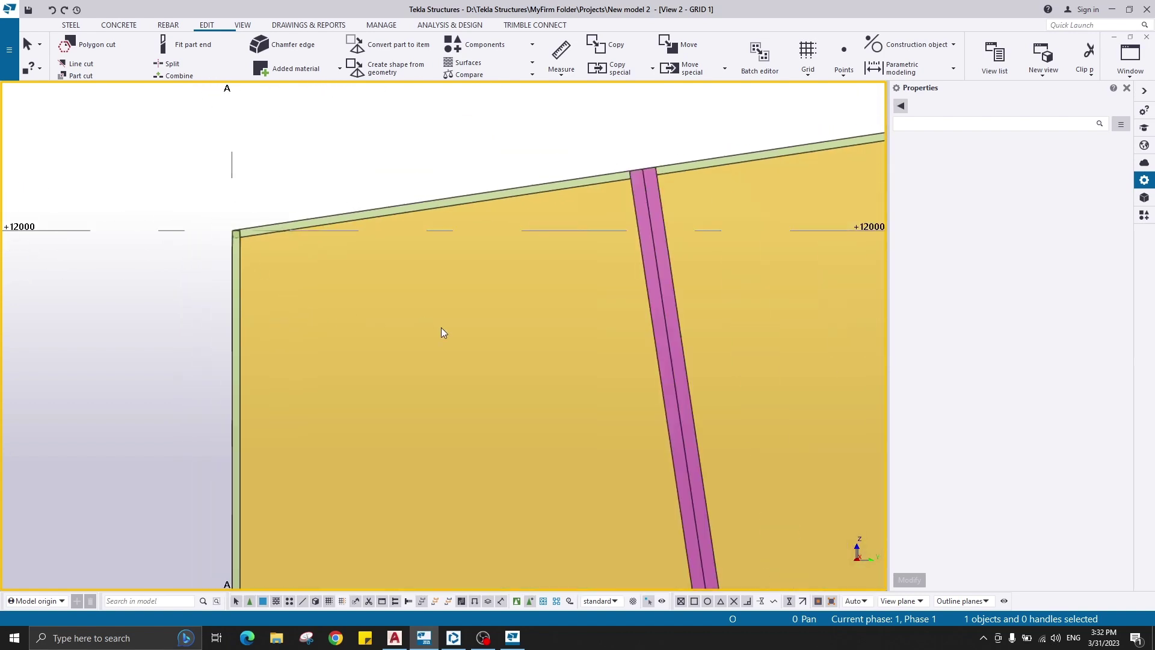
{"action": "scroll", "coordinate": [442, 327], "scroll_direction": "down", "scroll_amount": 2}
{"action": "middle_click_drag", "start_coordinate": [507, 328], "coordinate": [345, 202]}
{"action": "scroll", "coordinate": [488, 176], "scroll_direction": "down", "scroll_amount": 1}
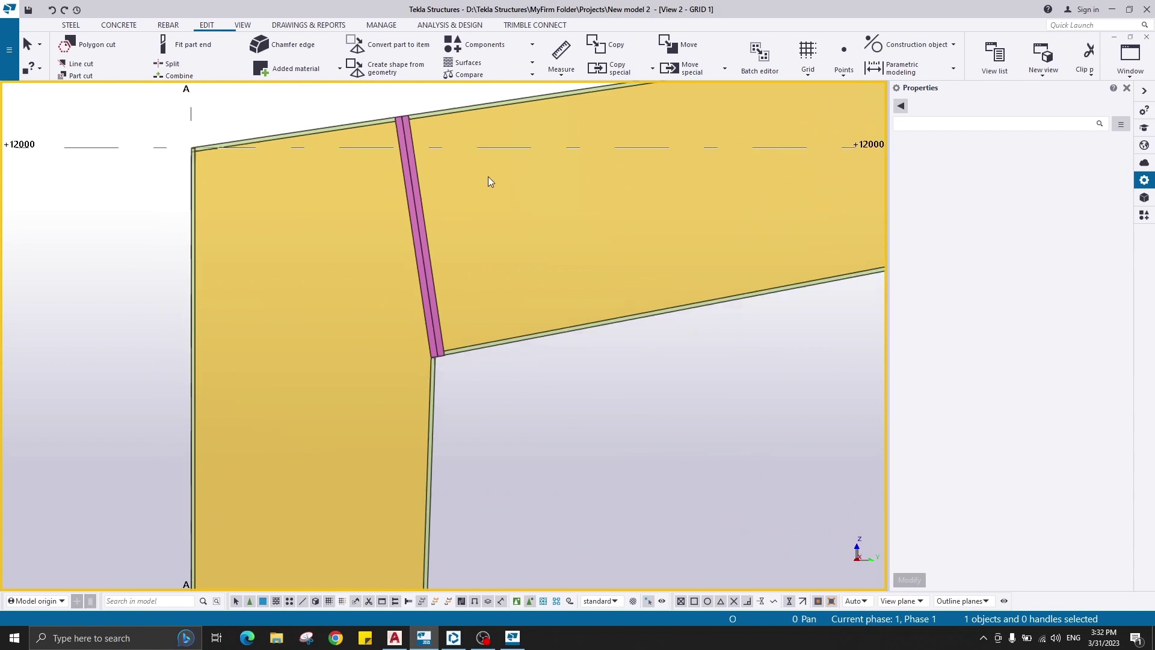
{"action": "middle_click_drag", "start_coordinate": [489, 176], "coordinate": [476, 280]}
{"action": "middle_click_drag", "start_coordinate": [430, 331], "coordinate": [500, 283]}
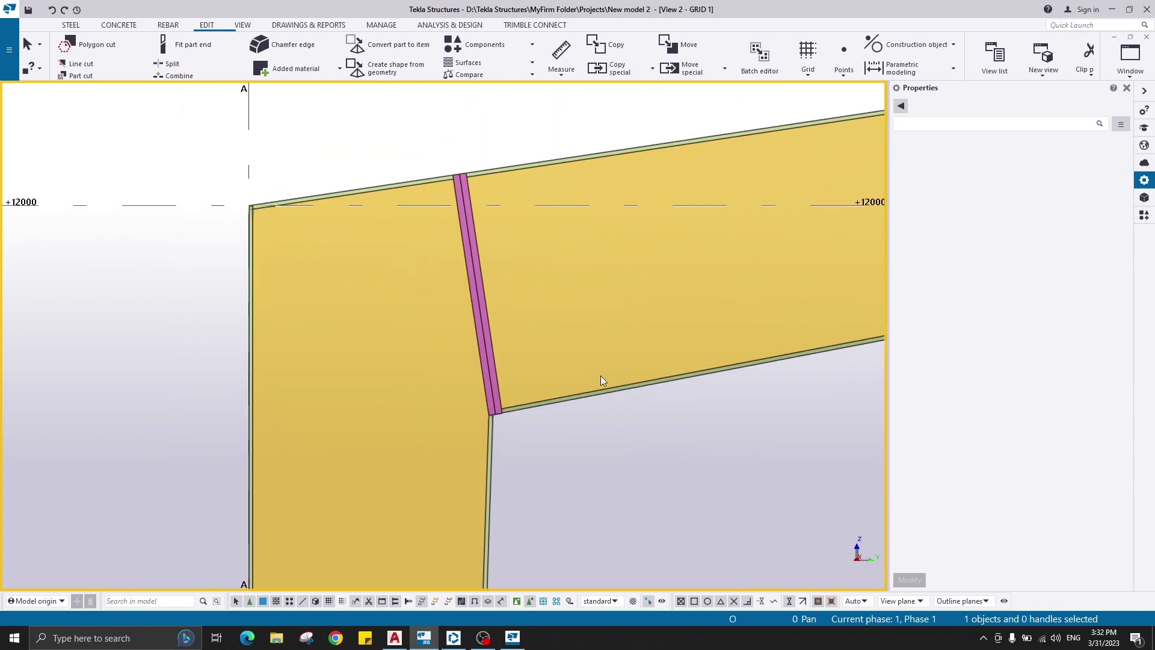
{"action": "scroll", "coordinate": [329, 204], "scroll_direction": "up", "scroll_amount": 4}
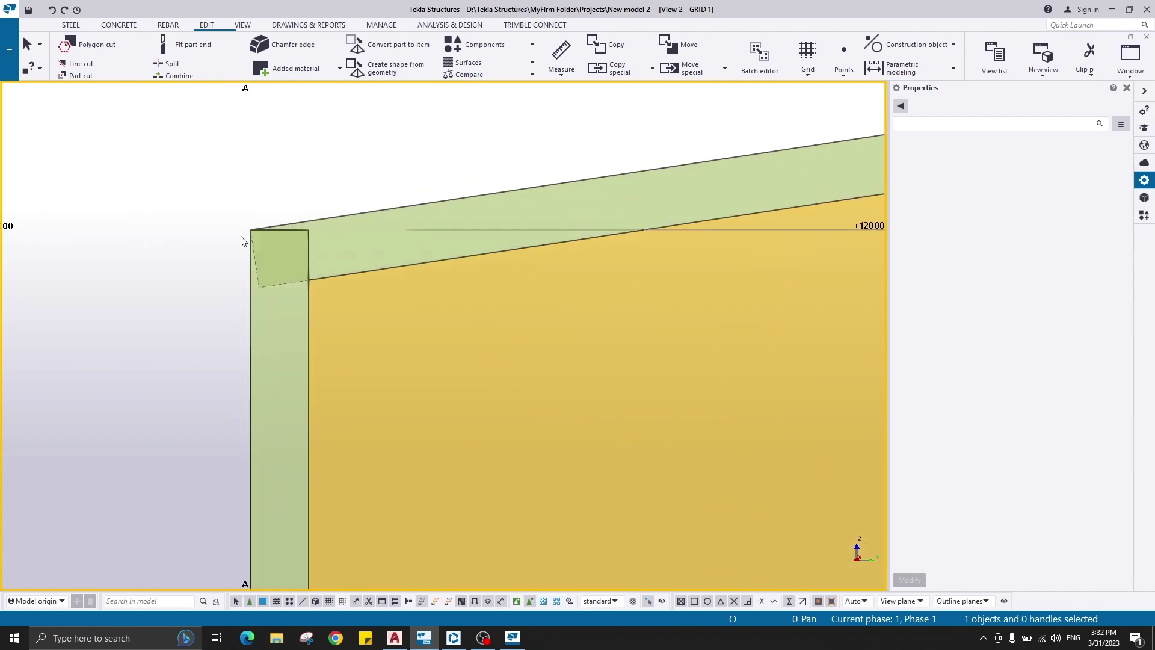
{"action": "scroll", "coordinate": [261, 219], "scroll_direction": "up", "scroll_amount": 4}
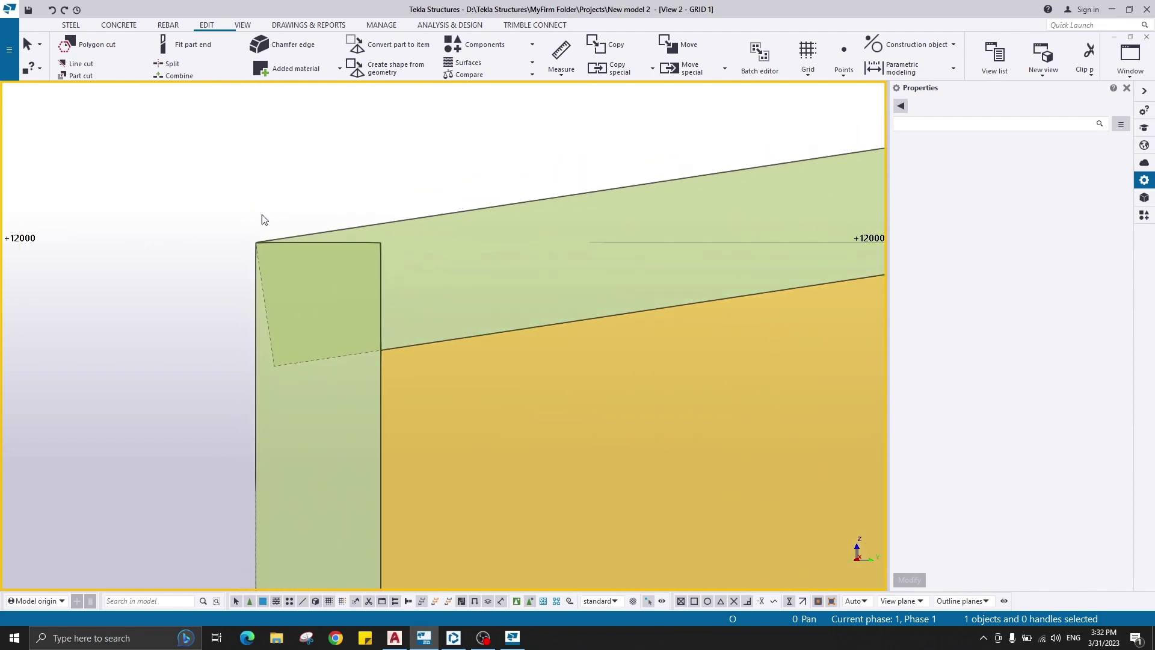
Switch to the AutoCAD drawing, check how the outer flange extends past the sloping top flange, and return to Tekla Structures.
{"action": "left_click", "coordinate": [394, 637]}
{"action": "scroll", "coordinate": [457, 303], "scroll_direction": "up", "scroll_amount": 6}
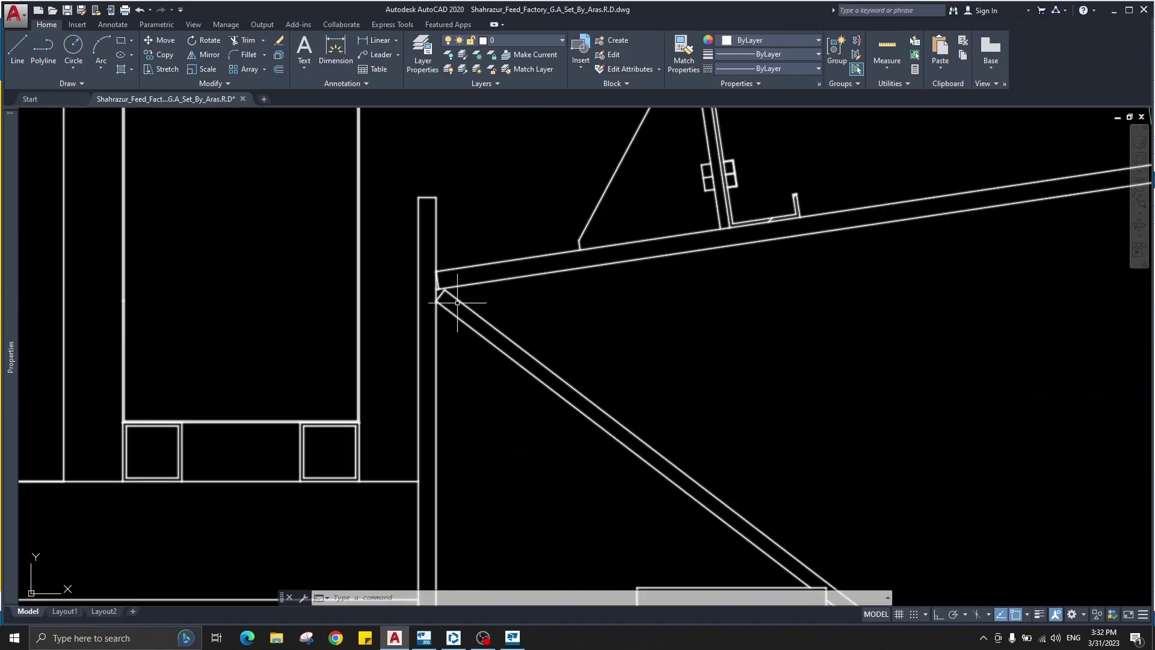
{"action": "left_click", "coordinate": [1114, 10]}
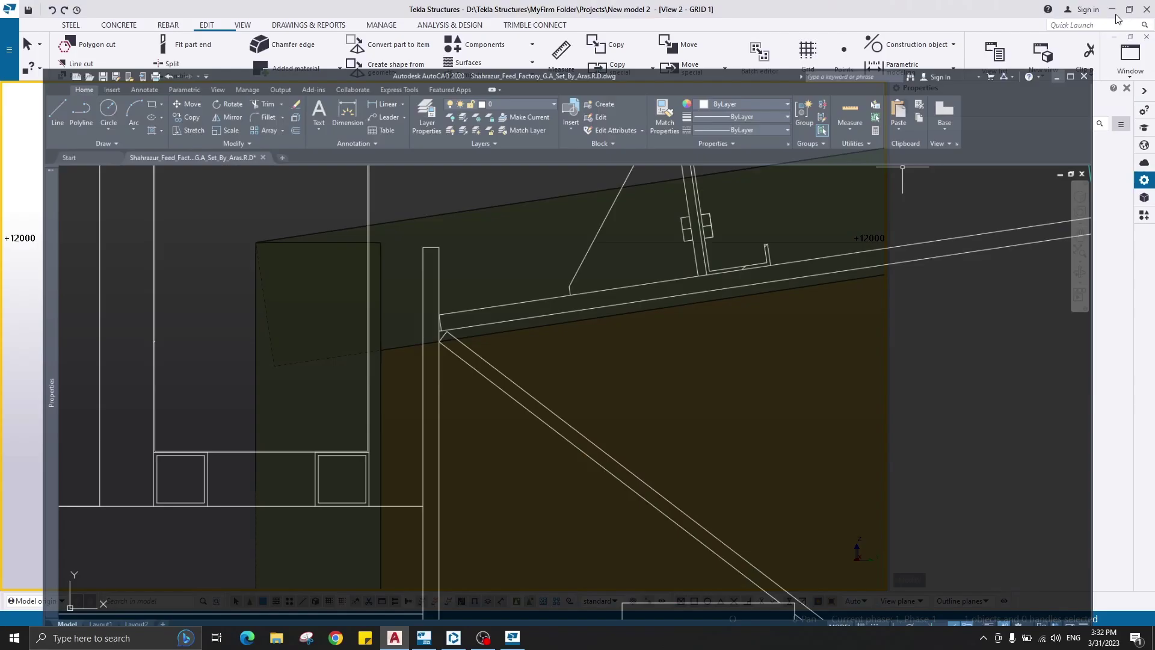
Extend the column's outer flange upward by moving its top end handle 100 mm in Z.
{"action": "left_click", "coordinate": [420, 318]}
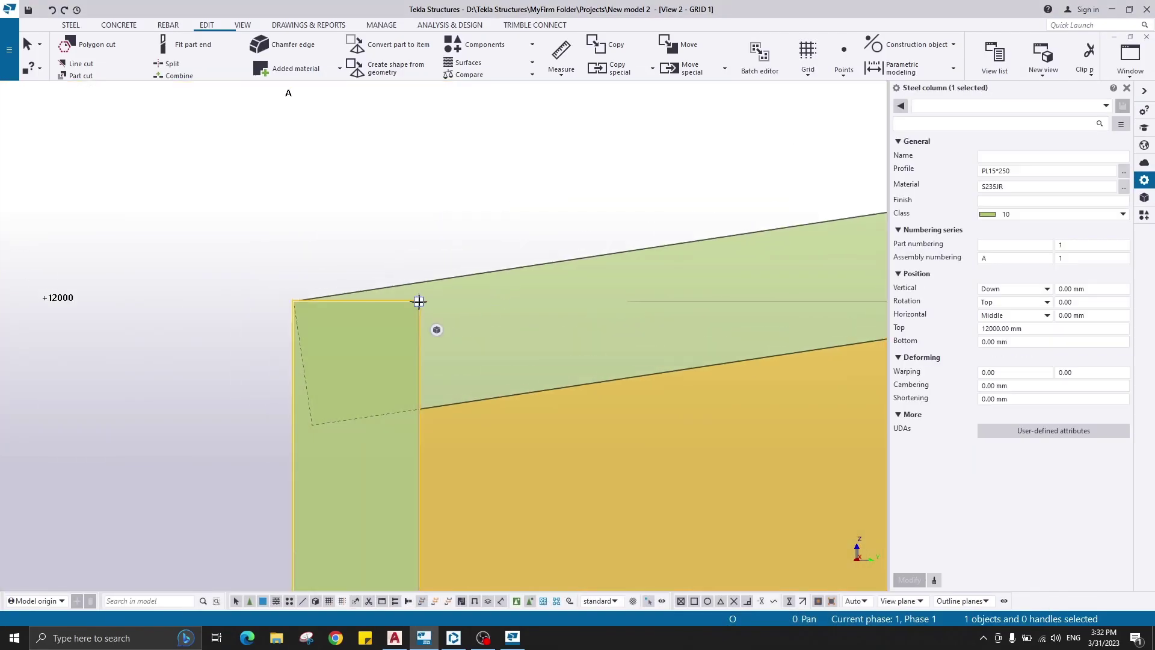
{"action": "right_click", "coordinate": [434, 183]}
{"action": "mouse_move", "coordinate": [544, 281]}
{"action": "left_click", "coordinate": [629, 280]}
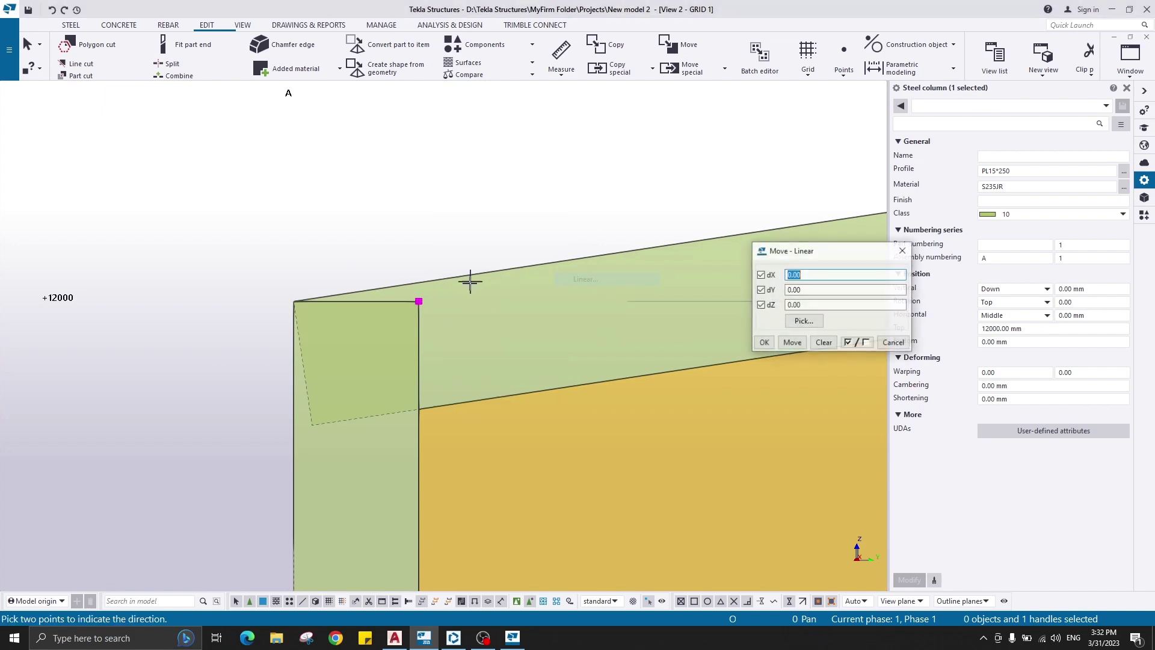
{"action": "left_click", "coordinate": [419, 301]}
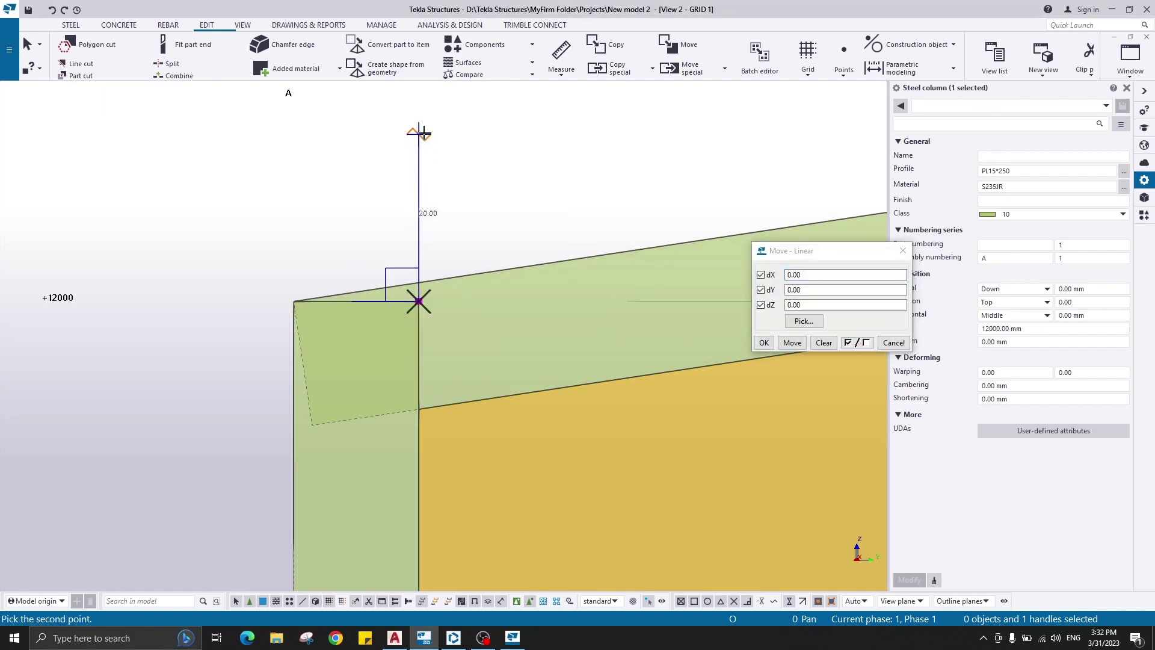
{"action": "type", "text": "1"}
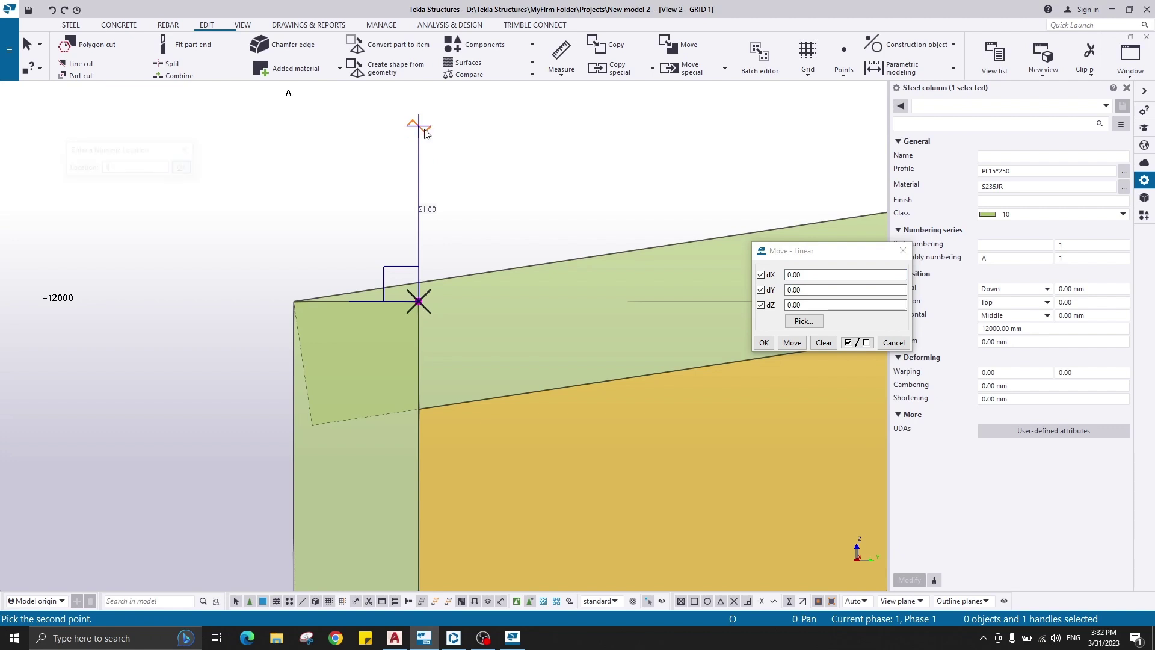
{"action": "type", "text": "00"}
{"action": "key", "text": "Return"}
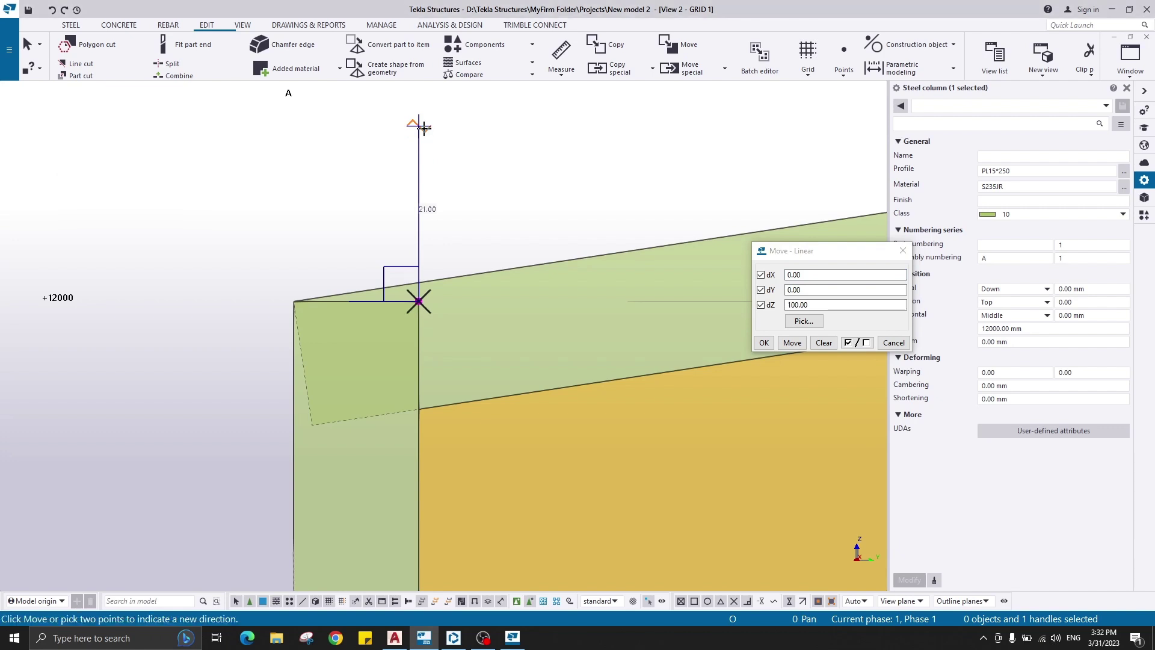
{"action": "left_click", "coordinate": [794, 343]}
{"action": "scroll", "coordinate": [494, 198], "scroll_direction": "down", "scroll_amount": 3}
{"action": "middle_click_drag", "start_coordinate": [495, 174], "coordinate": [387, 429]}
{"action": "right_click", "coordinate": [420, 257]}
{"action": "left_click", "coordinate": [445, 265]}
{"action": "scroll", "coordinate": [464, 308], "scroll_direction": "down", "scroll_amount": 3}
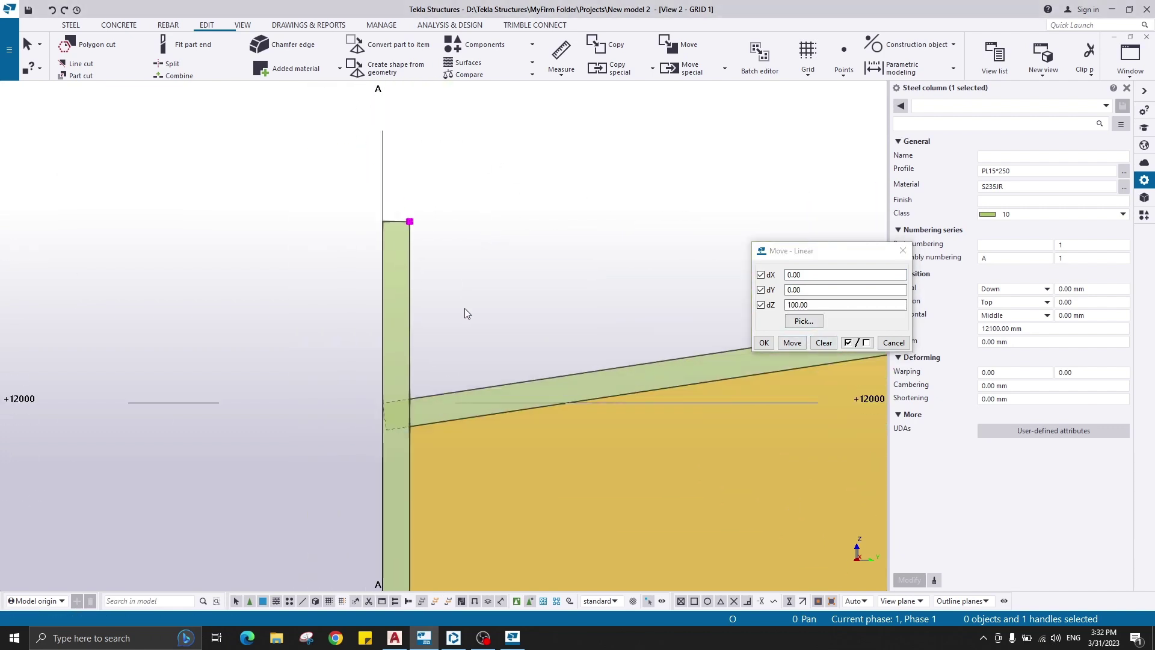
{"action": "scroll", "coordinate": [500, 334], "scroll_direction": "down", "scroll_amount": 3}
{"action": "middle_click_drag", "start_coordinate": [501, 334], "coordinate": [415, 289]}
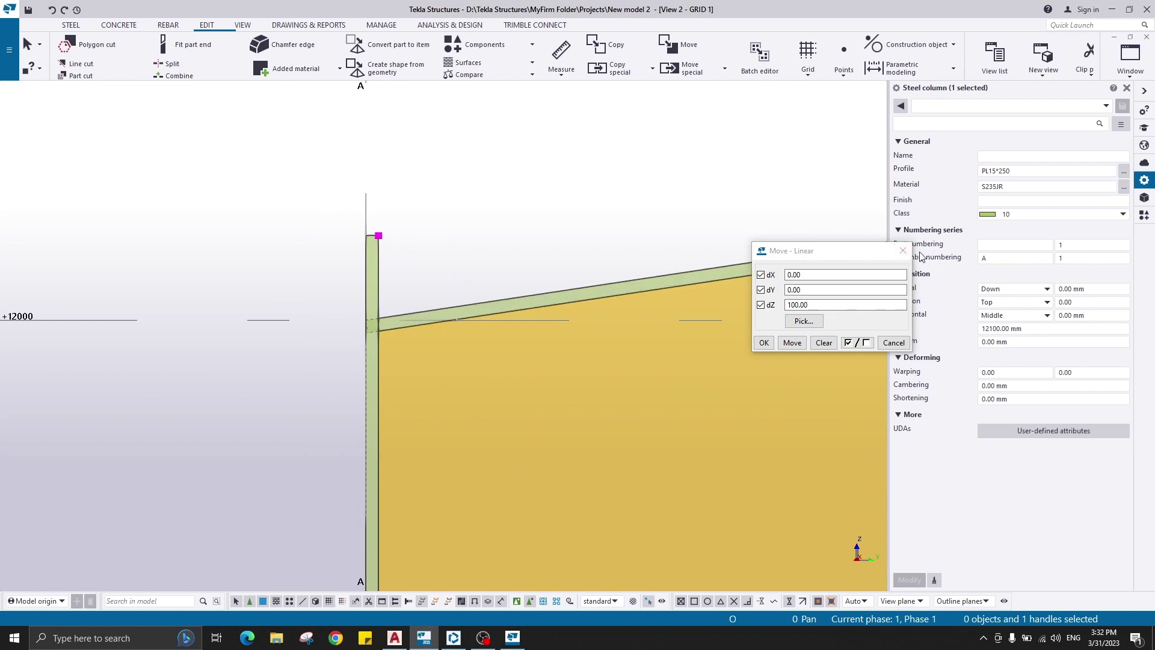
{"action": "scroll", "coordinate": [870, 226], "scroll_direction": "up", "scroll_amount": 3}
{"action": "left_click", "coordinate": [903, 250]}
Line-cut the sloping top flange along the inner face of the column's outer flange, removing the overlapping end.
{"action": "scroll", "coordinate": [377, 331], "scroll_direction": "up", "scroll_amount": 3}
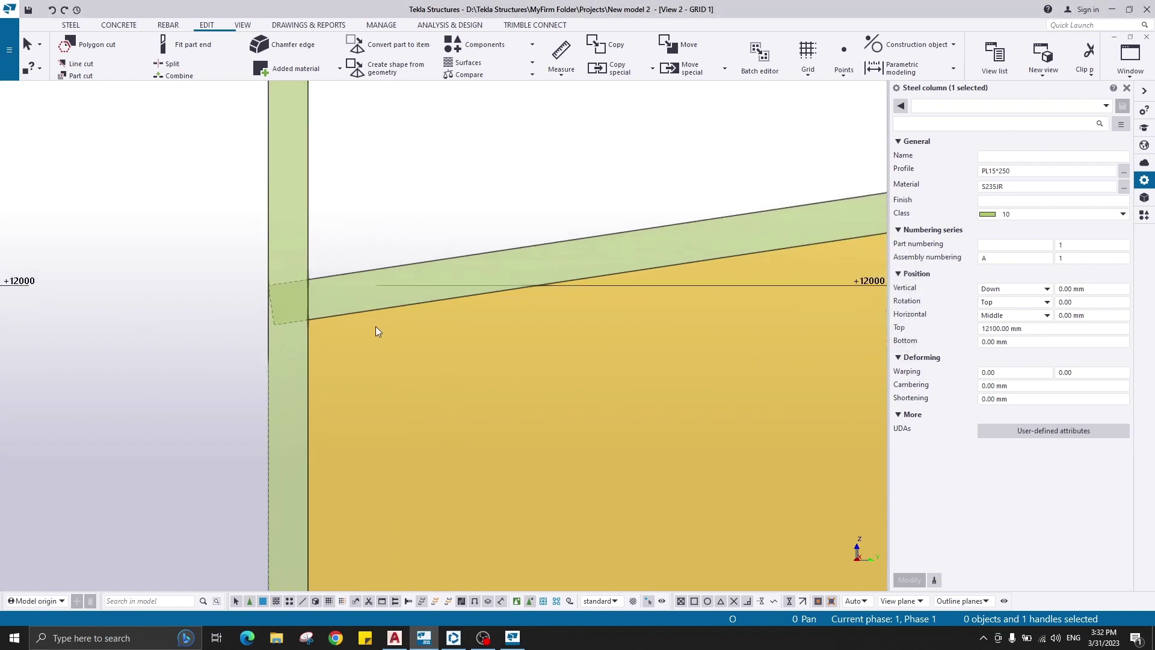
{"action": "scroll", "coordinate": [319, 284], "scroll_direction": "up", "scroll_amount": 5}
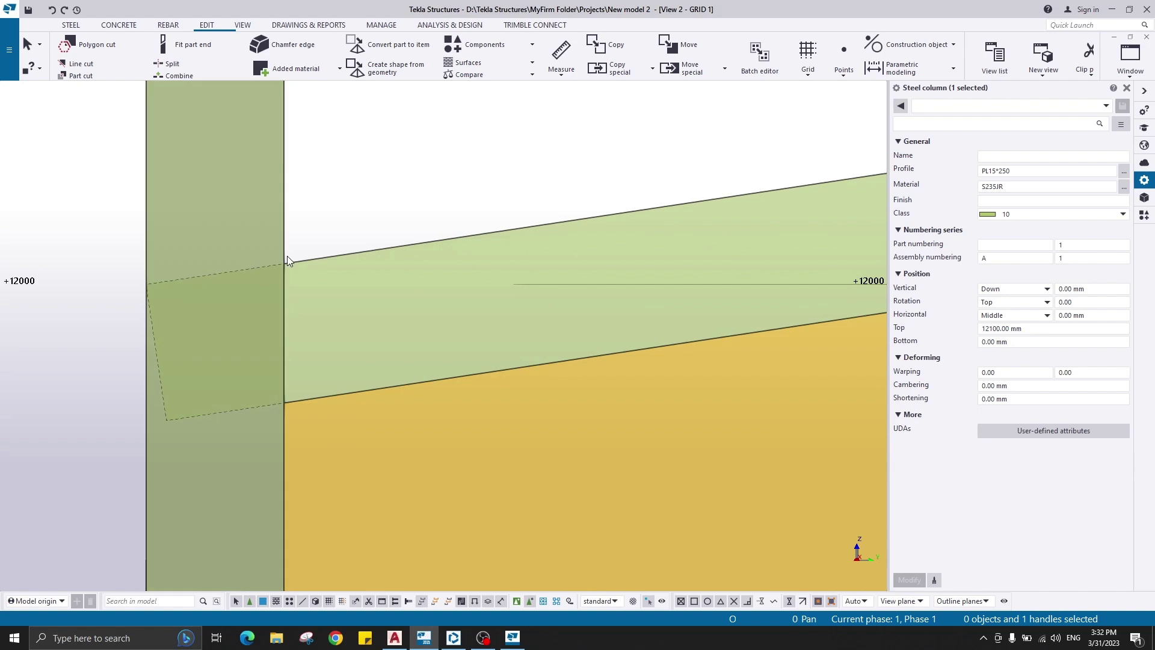
{"action": "scroll", "coordinate": [372, 271], "scroll_direction": "down", "scroll_amount": 2}
{"action": "scroll", "coordinate": [337, 285], "scroll_direction": "up", "scroll_amount": 3}
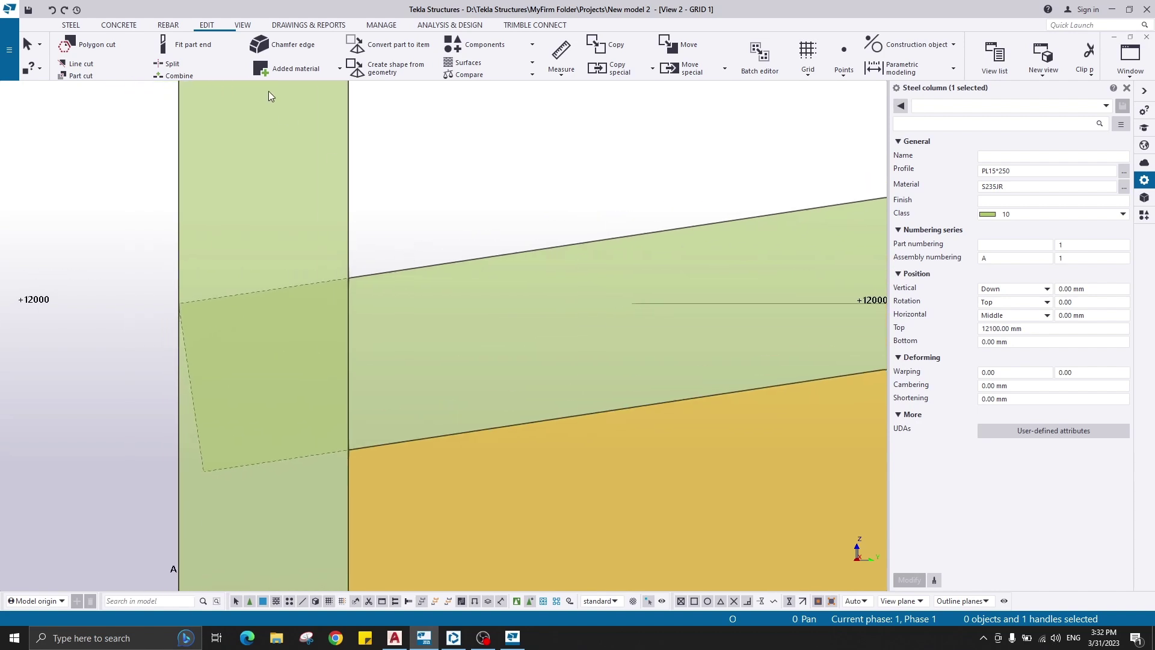
{"action": "left_click", "coordinate": [81, 63]}
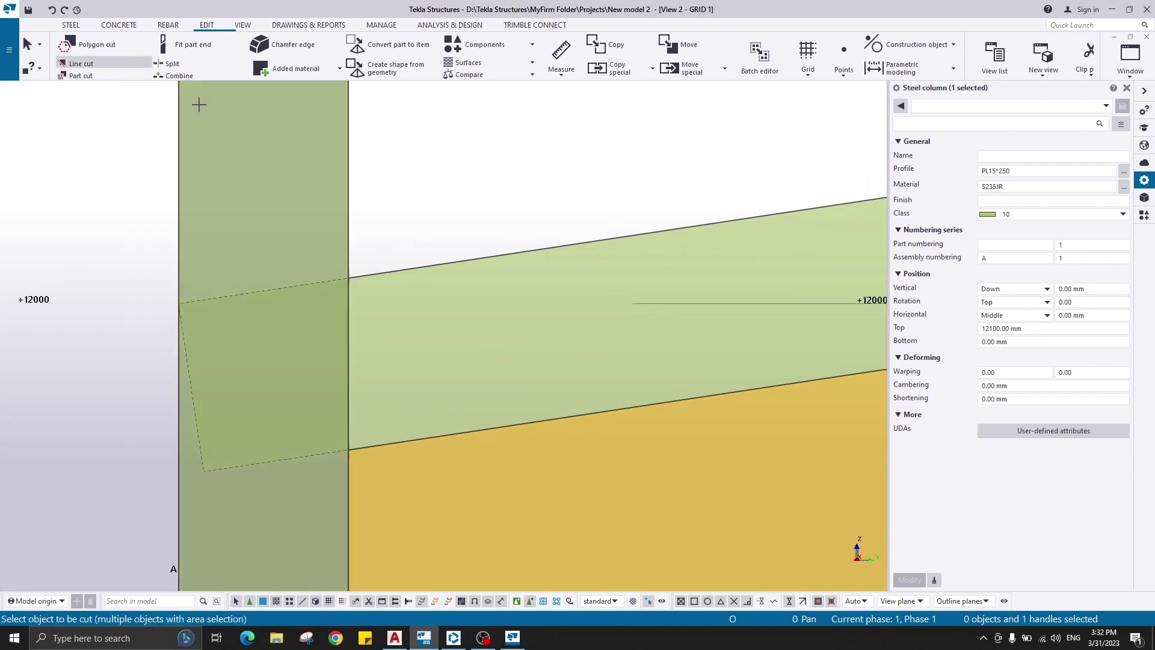
{"action": "left_click", "coordinate": [366, 274]}
{"action": "left_click", "coordinate": [348, 277]}
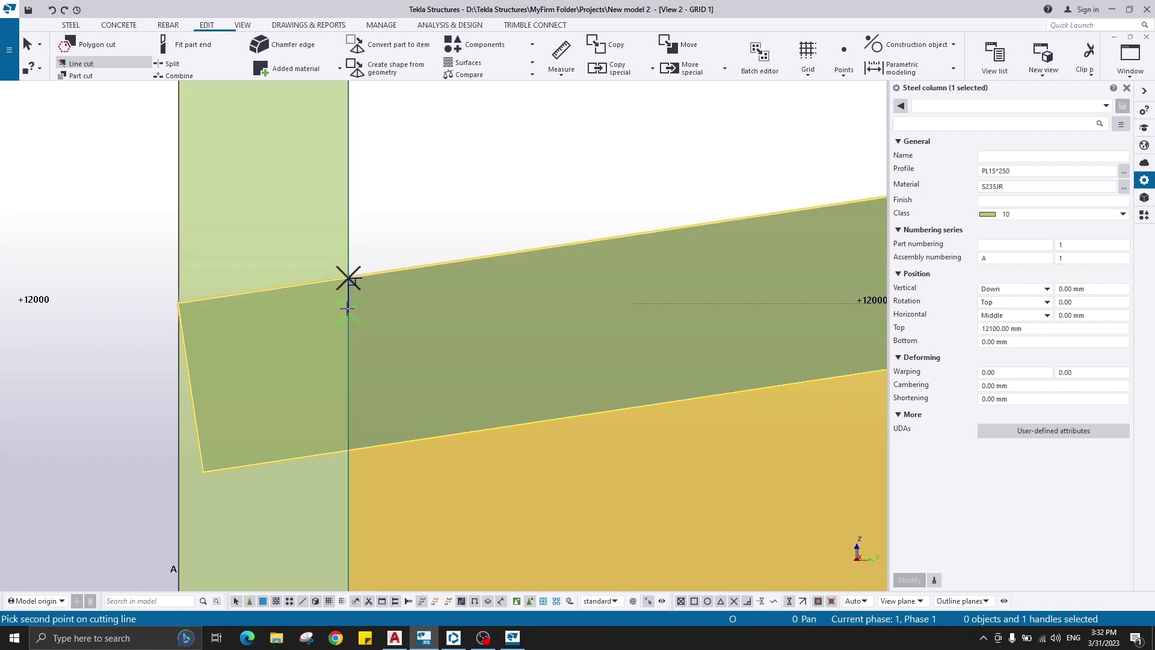
{"action": "left_click", "coordinate": [349, 313]}
{"action": "right_click", "coordinate": [375, 237]}
{"action": "left_click", "coordinate": [300, 318]}
{"action": "left_click", "coordinate": [300, 319]}
{"action": "right_click", "coordinate": [441, 199]}
{"action": "left_click", "coordinate": [460, 207]}
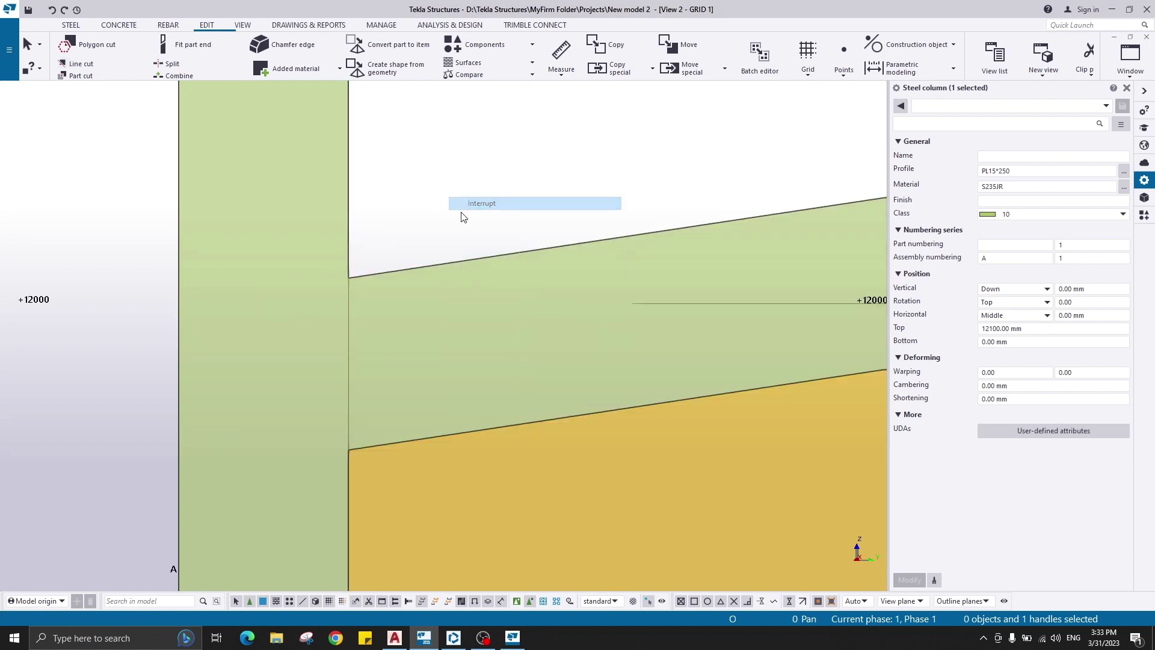
Select the line cut on the sloping top flange and examine where it meets the column's outer flange.
{"action": "middle_click_drag", "start_coordinate": [391, 274], "coordinate": [403, 217]}
{"action": "scroll", "coordinate": [354, 200], "scroll_direction": "up", "scroll_amount": 3}
{"action": "left_click_drag", "start_coordinate": [335, 183], "coordinate": [385, 387]}
{"action": "left_click", "coordinate": [425, 389]}
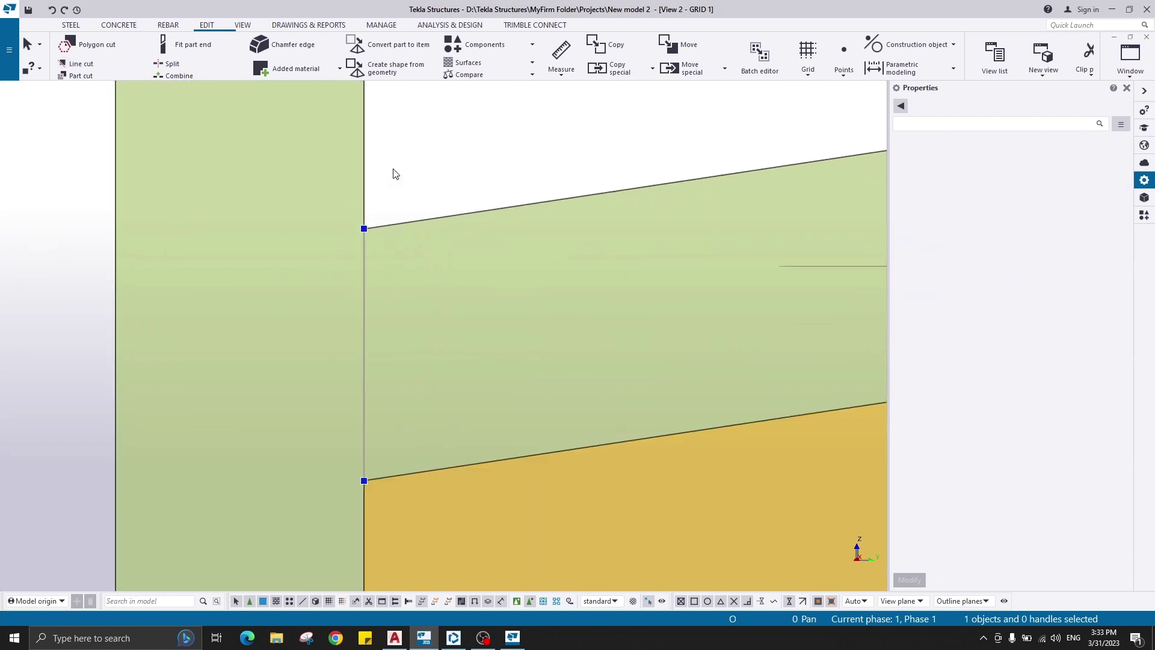
{"action": "scroll", "coordinate": [393, 173], "scroll_direction": "down", "scroll_amount": 2}
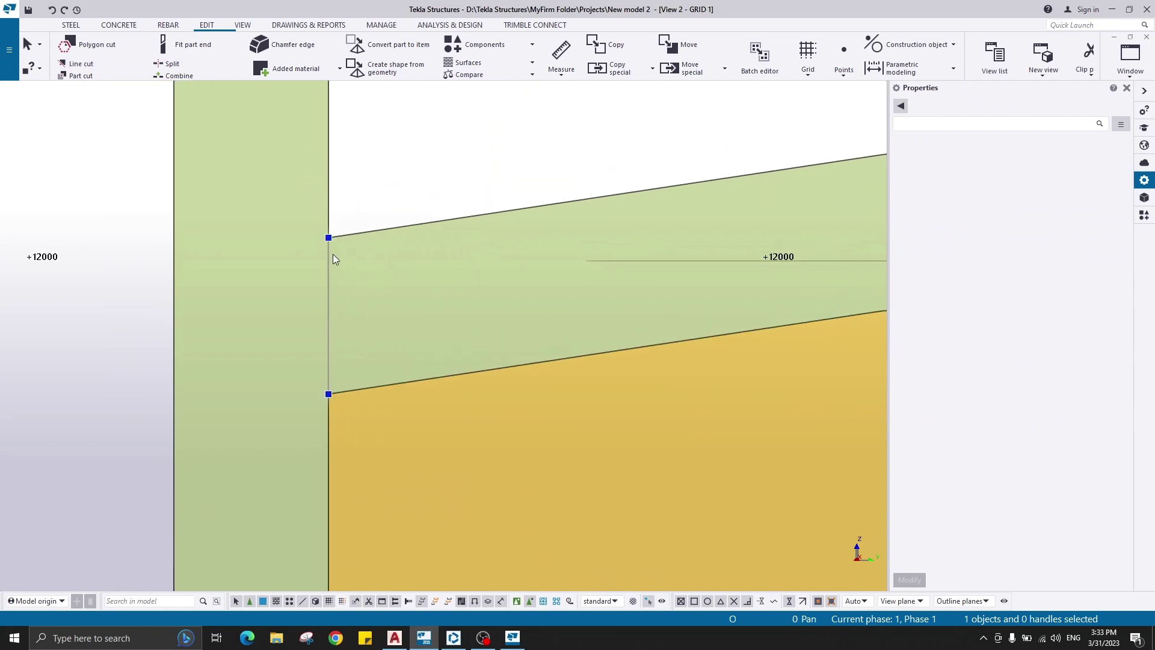
{"action": "mouse_move", "coordinate": [334, 326]}
{"action": "scroll", "coordinate": [388, 198], "scroll_direction": "up", "scroll_amount": 1}
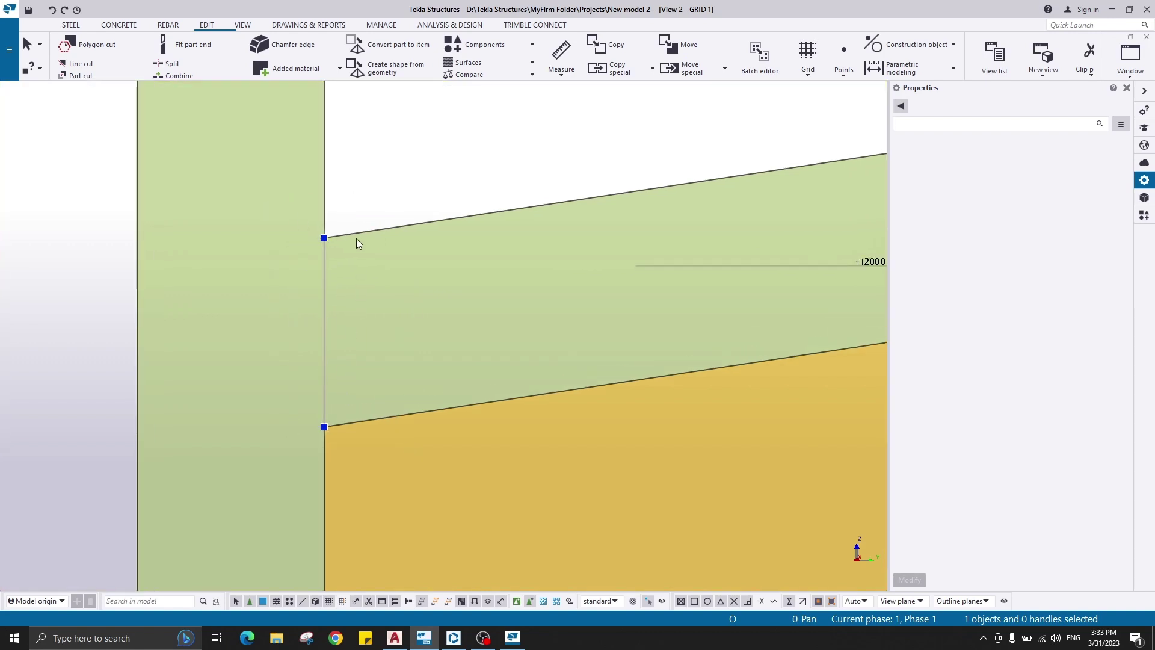
{"action": "scroll", "coordinate": [359, 245], "scroll_direction": "down", "scroll_amount": 3}
{"action": "middle_click_drag", "start_coordinate": [402, 188], "coordinate": [375, 457]}
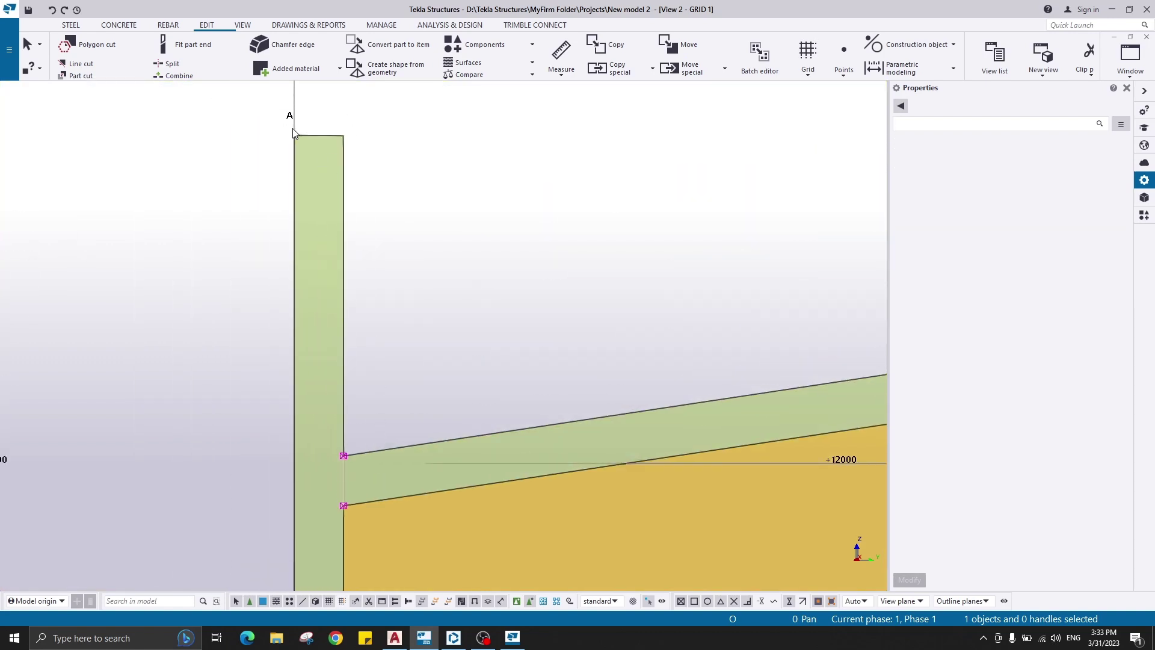
Line-cut the top end of the column's outer flange along a slant descending from its outer corner to its inner face.
{"action": "scroll", "coordinate": [293, 130], "scroll_direction": "up", "scroll_amount": 4}
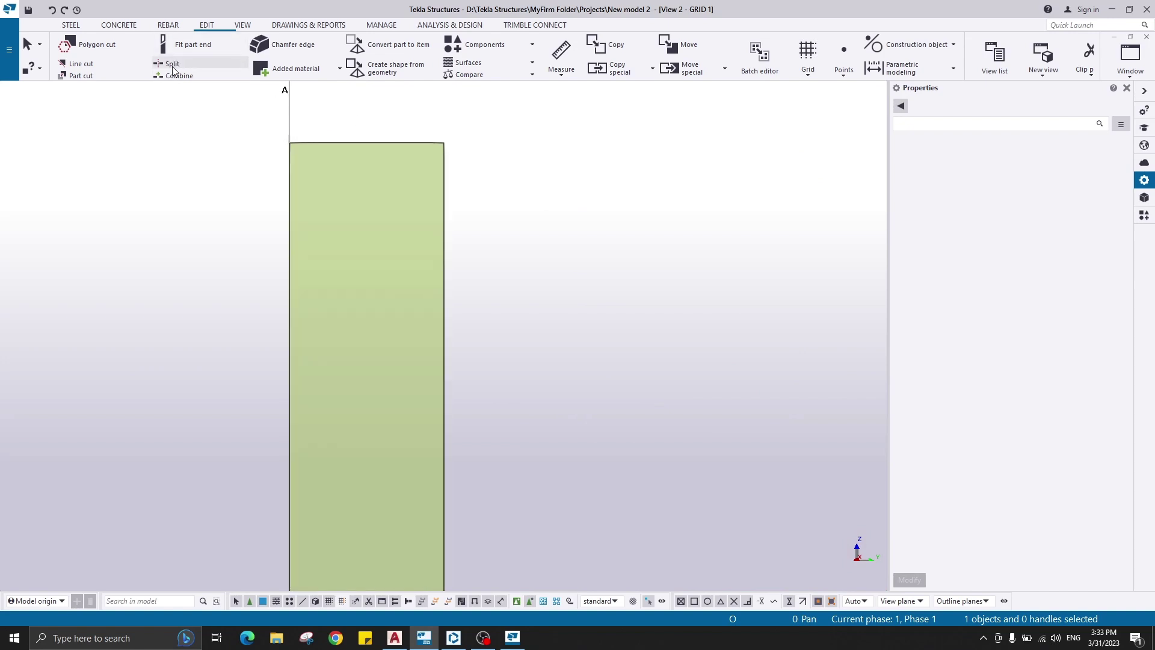
{"action": "left_click", "coordinate": [173, 65]}
{"action": "left_click", "coordinate": [80, 64]}
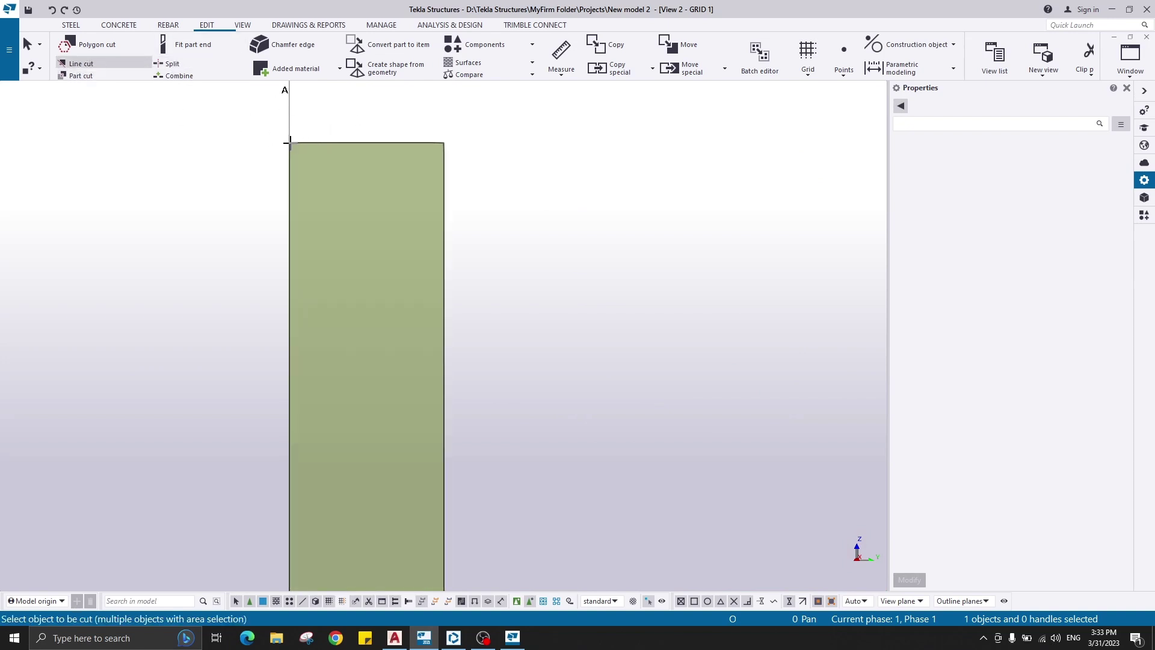
{"action": "left_click", "coordinate": [312, 140]}
{"action": "left_click", "coordinate": [290, 142]}
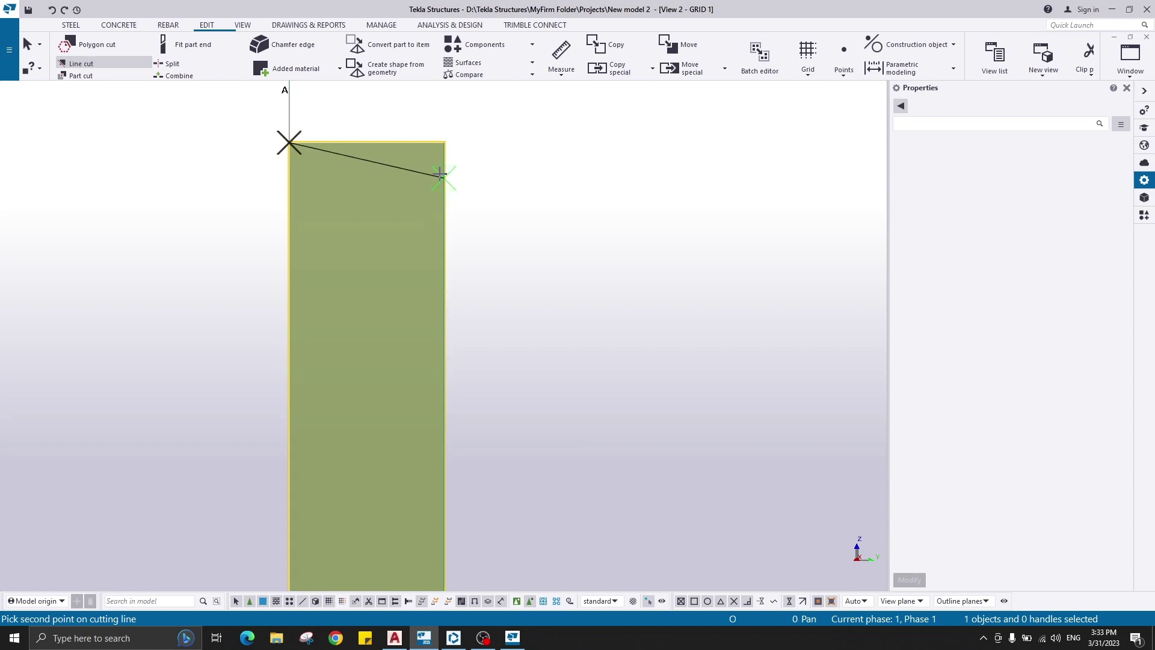
{"action": "left_click", "coordinate": [446, 184]}
{"action": "left_click", "coordinate": [438, 135]}
{"action": "right_click", "coordinate": [437, 123]}
{"action": "left_click", "coordinate": [456, 134]}
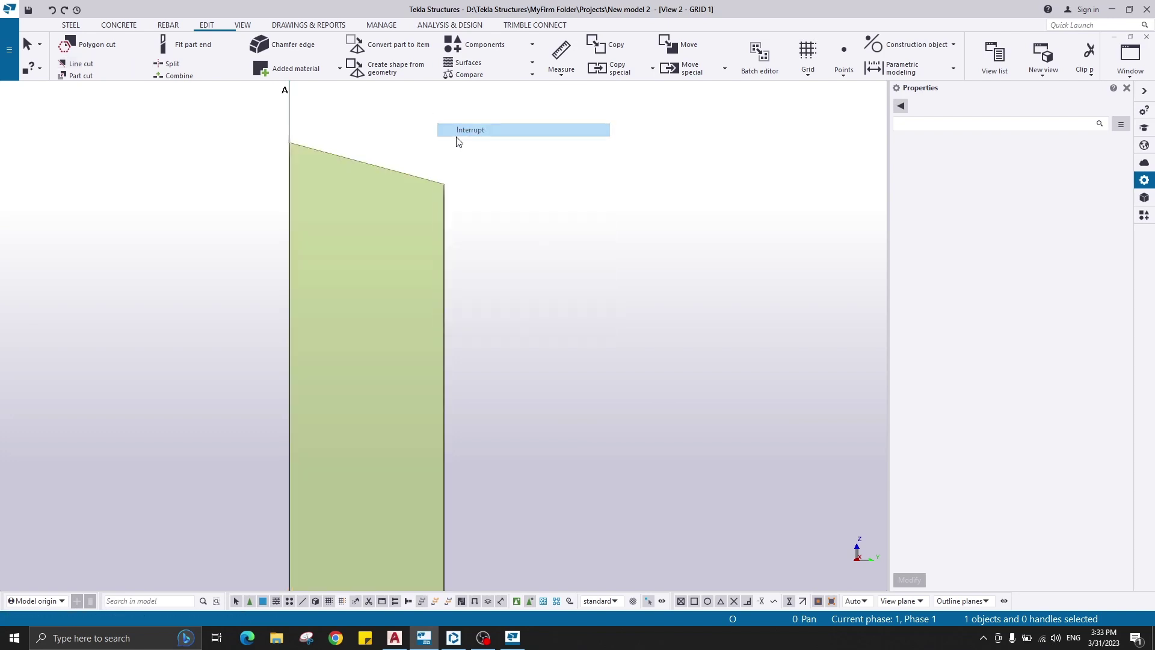
Delete the slanted line cut from the top end of the column's outer flange.
{"action": "scroll", "coordinate": [428, 164], "scroll_direction": "up", "scroll_amount": 3}
{"action": "scroll", "coordinate": [160, 148], "scroll_direction": "down", "scroll_amount": 5}
{"action": "middle_click_drag", "start_coordinate": [182, 186], "coordinate": [271, 274]}
{"action": "scroll", "coordinate": [241, 216], "scroll_direction": "up", "scroll_amount": 7}
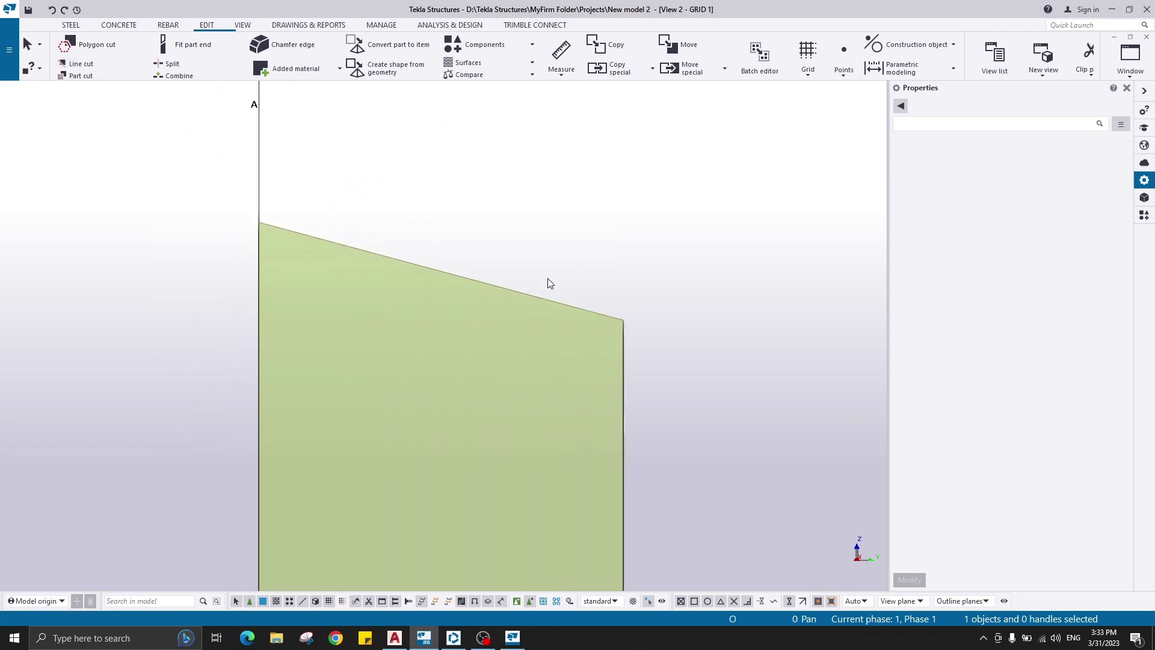
{"action": "scroll", "coordinate": [346, 280], "scroll_direction": "down", "scroll_amount": 3}
{"action": "scroll", "coordinate": [459, 287], "scroll_direction": "up", "scroll_amount": 1}
{"action": "scroll", "coordinate": [459, 287], "scroll_direction": "down", "scroll_amount": 3}
{"action": "left_click_drag", "start_coordinate": [157, 149], "coordinate": [595, 320]}
{"action": "key", "text": "Delete"}
Examine the outer flange's projecting top end, the connection end plates and the rafter flanges around the knee.
{"action": "scroll", "coordinate": [594, 316], "scroll_direction": "down", "scroll_amount": 3}
{"action": "middle_click_drag", "start_coordinate": [589, 393], "coordinate": [441, 204]}
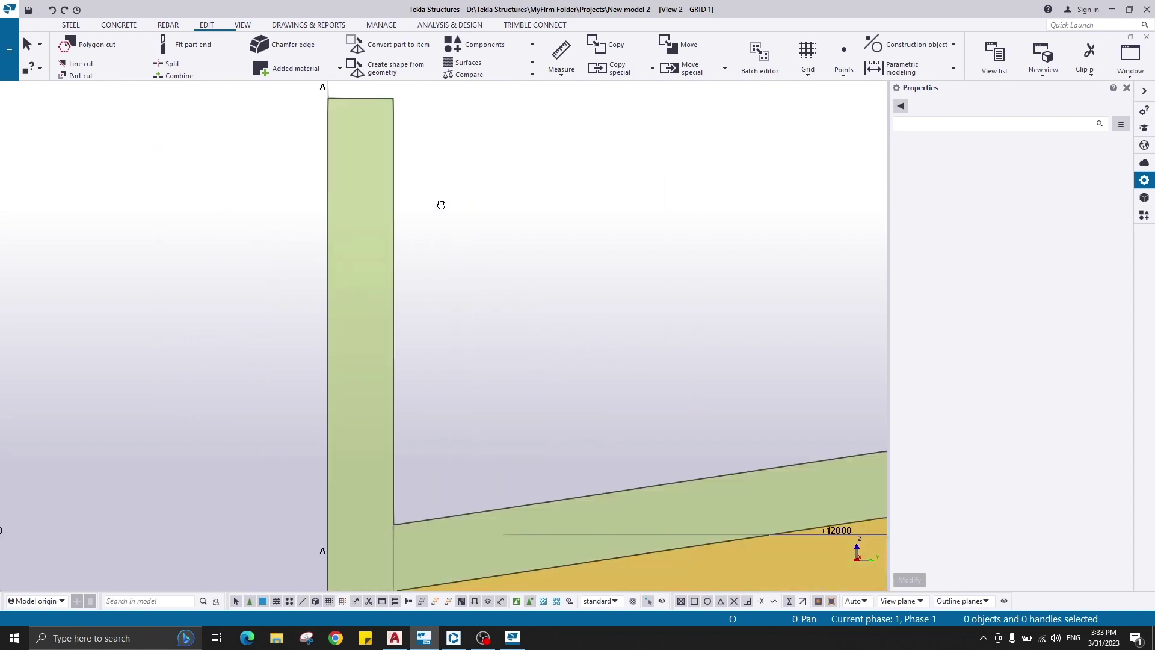
{"action": "middle_click_drag", "start_coordinate": [424, 426], "coordinate": [417, 243]}
{"action": "middle_click_drag", "start_coordinate": [391, 120], "coordinate": [461, 388]}
{"action": "scroll", "coordinate": [462, 188], "scroll_direction": "up", "scroll_amount": 1}
{"action": "scroll", "coordinate": [445, 183], "scroll_direction": "down", "scroll_amount": 4}
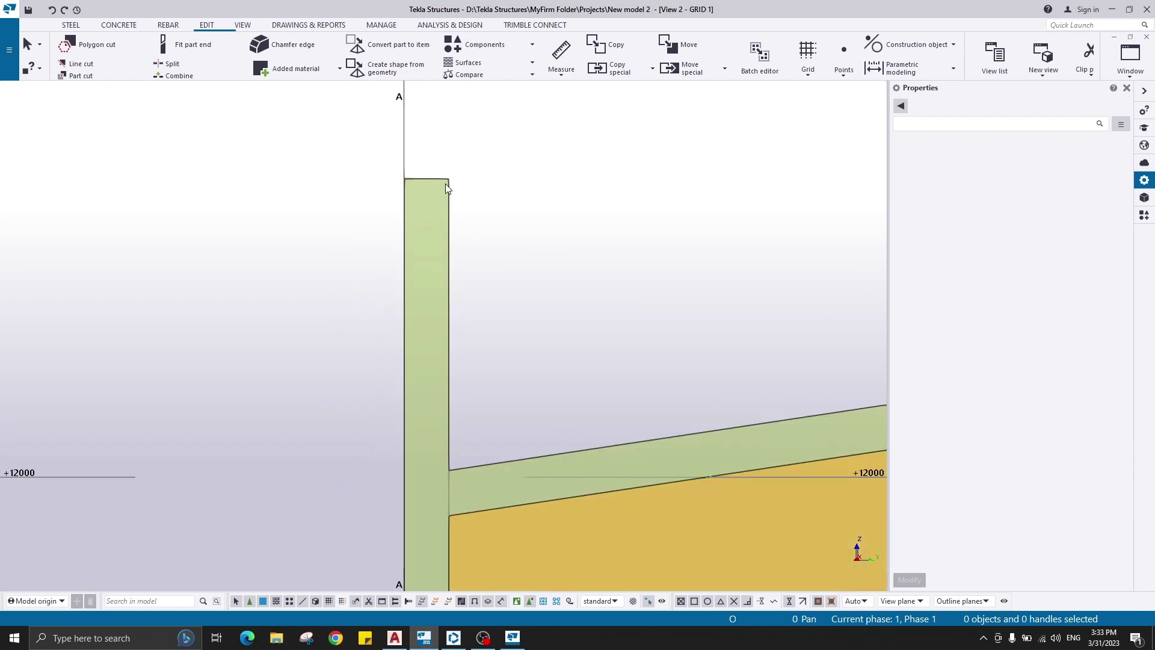
{"action": "scroll", "coordinate": [584, 302], "scroll_direction": "down", "scroll_amount": 2}
{"action": "middle_click_drag", "start_coordinate": [803, 319], "coordinate": [626, 400]}
{"action": "scroll", "coordinate": [518, 153], "scroll_direction": "down", "scroll_amount": 5}
{"action": "scroll", "coordinate": [635, 414], "scroll_direction": "up", "scroll_amount": 3}
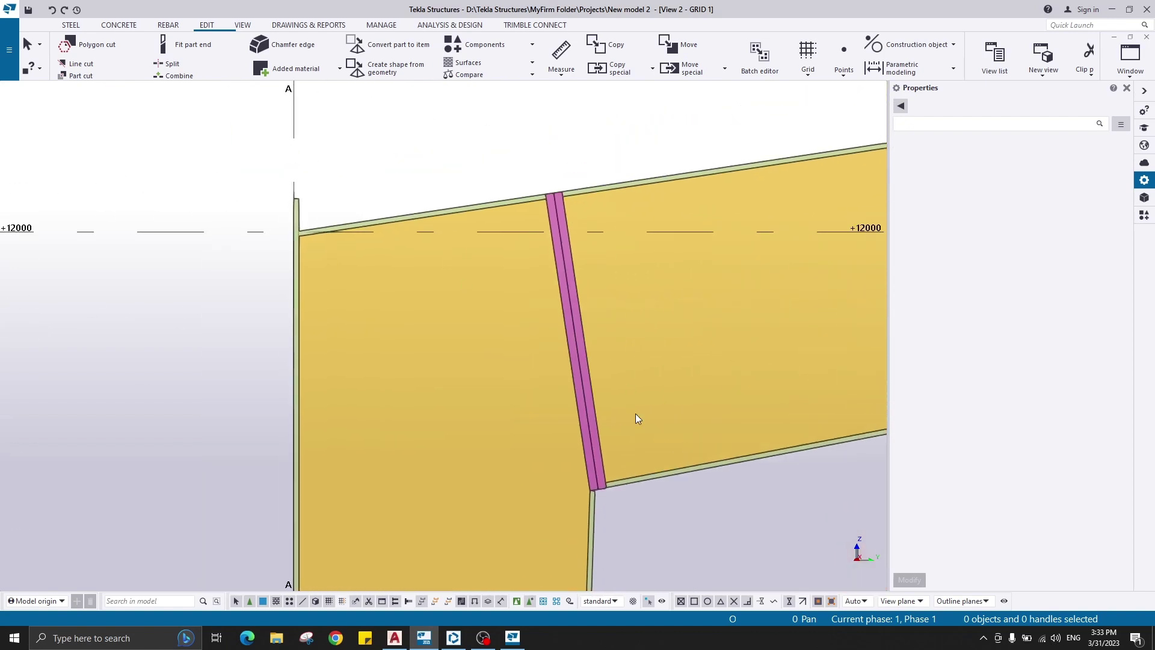
{"action": "middle_click_drag", "start_coordinate": [649, 327], "coordinate": [528, 335]}
{"action": "middle_click_drag", "start_coordinate": [565, 179], "coordinate": [366, 180]}
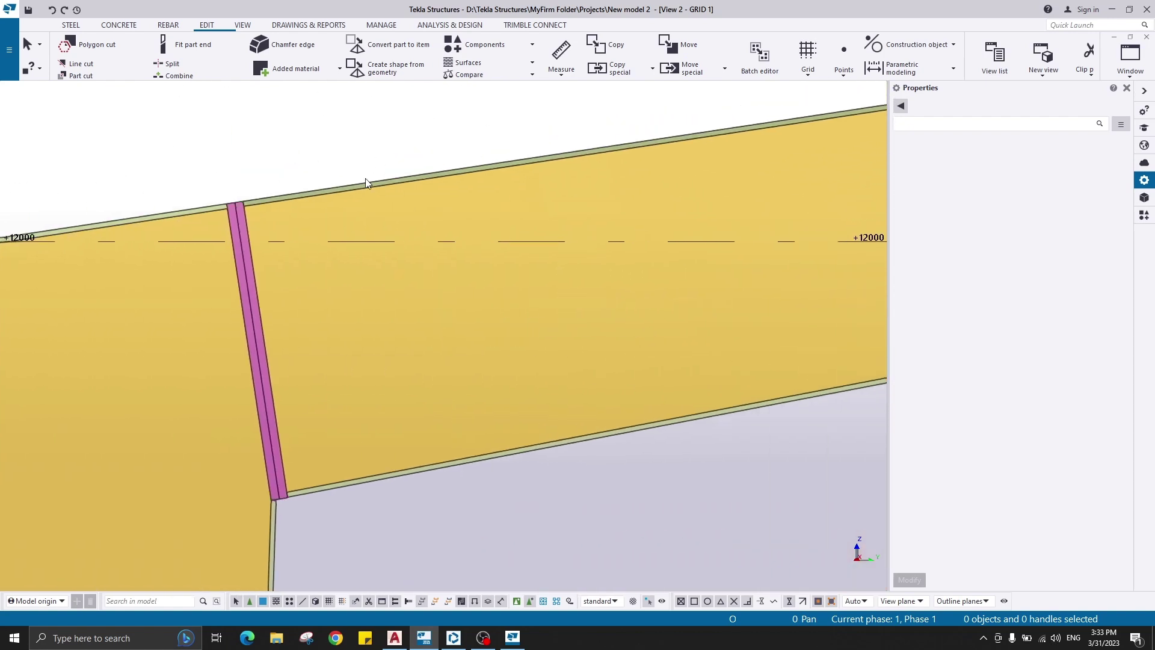
{"action": "scroll", "coordinate": [421, 348], "scroll_direction": "down", "scroll_amount": 2}
{"action": "scroll", "coordinate": [351, 438], "scroll_direction": "up", "scroll_amount": 2}
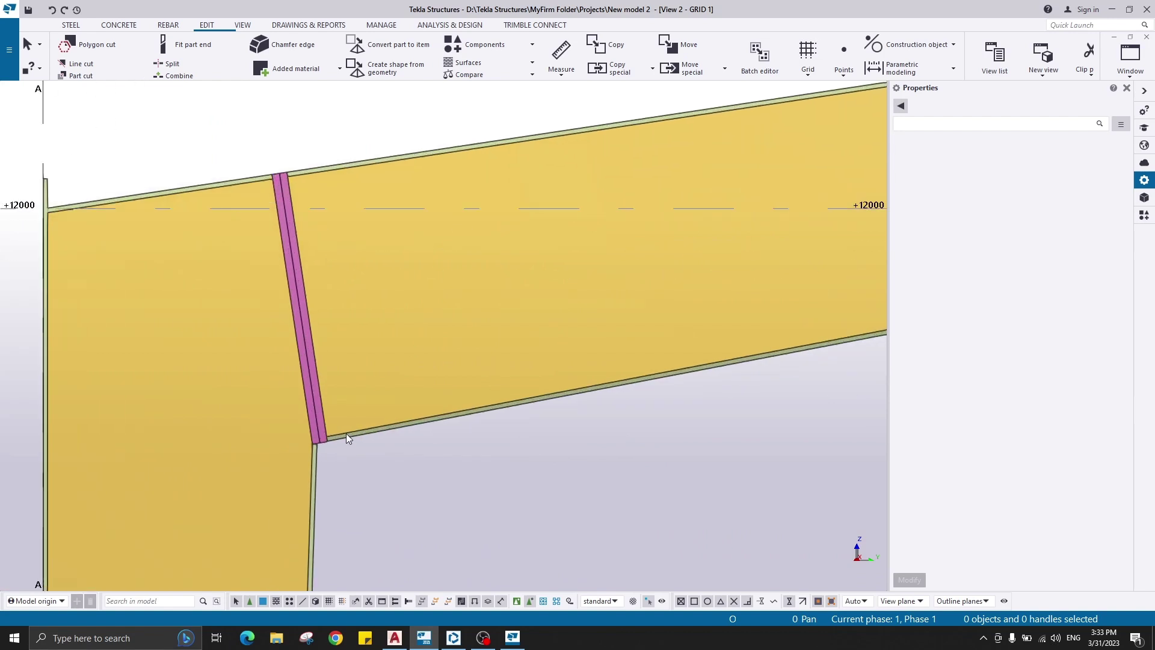
{"action": "middle_click_drag", "start_coordinate": [366, 459], "coordinate": [541, 453]}
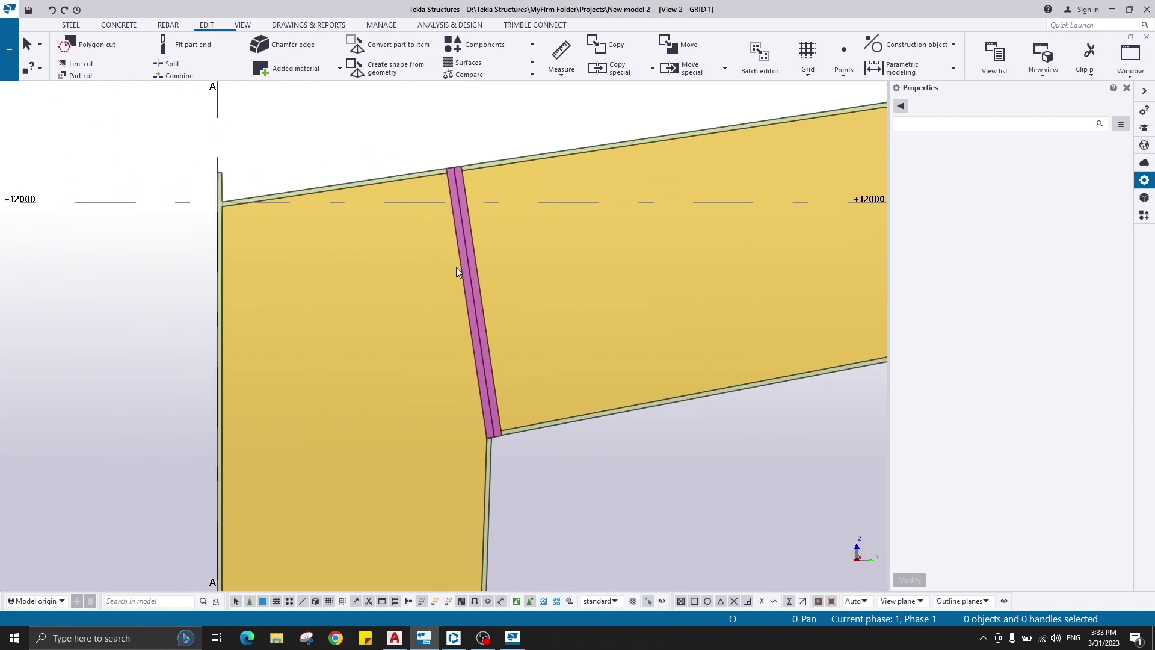
Check how the column's inner flange and the rafter's bottom flange meet the end plates at the knee's inner corner.
{"action": "scroll", "coordinate": [499, 415], "scroll_direction": "up", "scroll_amount": 8}
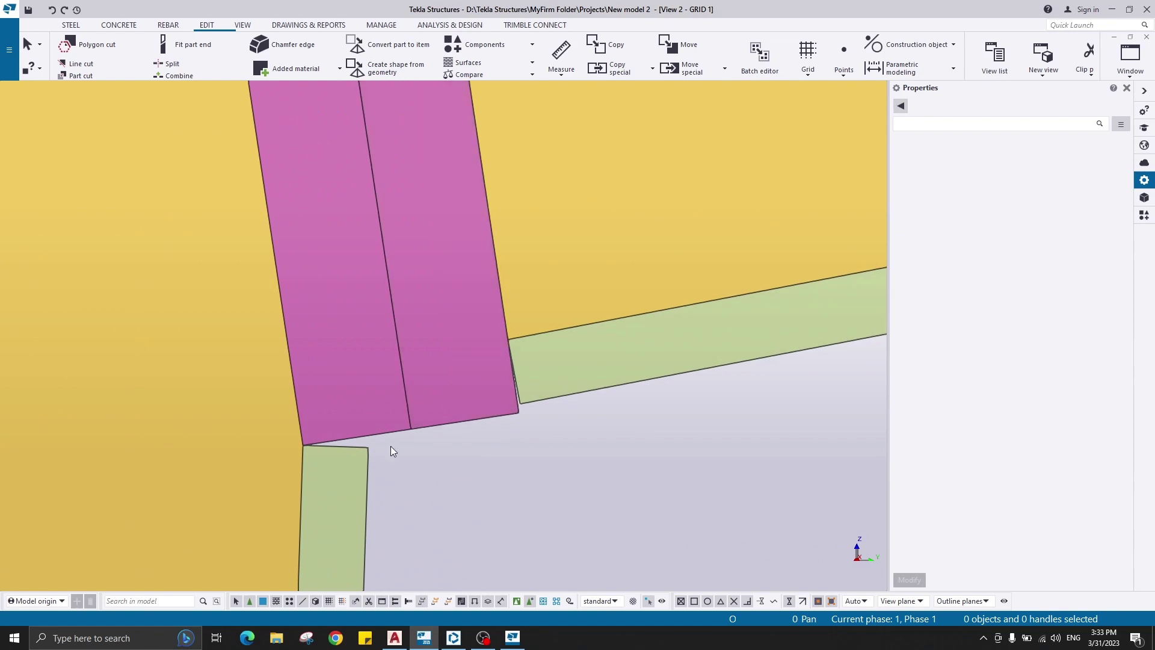
{"action": "middle_click_drag", "start_coordinate": [353, 453], "coordinate": [497, 392]}
{"action": "scroll", "coordinate": [496, 391], "scroll_direction": "up", "scroll_amount": 3}
{"action": "scroll", "coordinate": [492, 239], "scroll_direction": "down", "scroll_amount": 5}
{"action": "scroll", "coordinate": [484, 199], "scroll_direction": "down", "scroll_amount": 5}
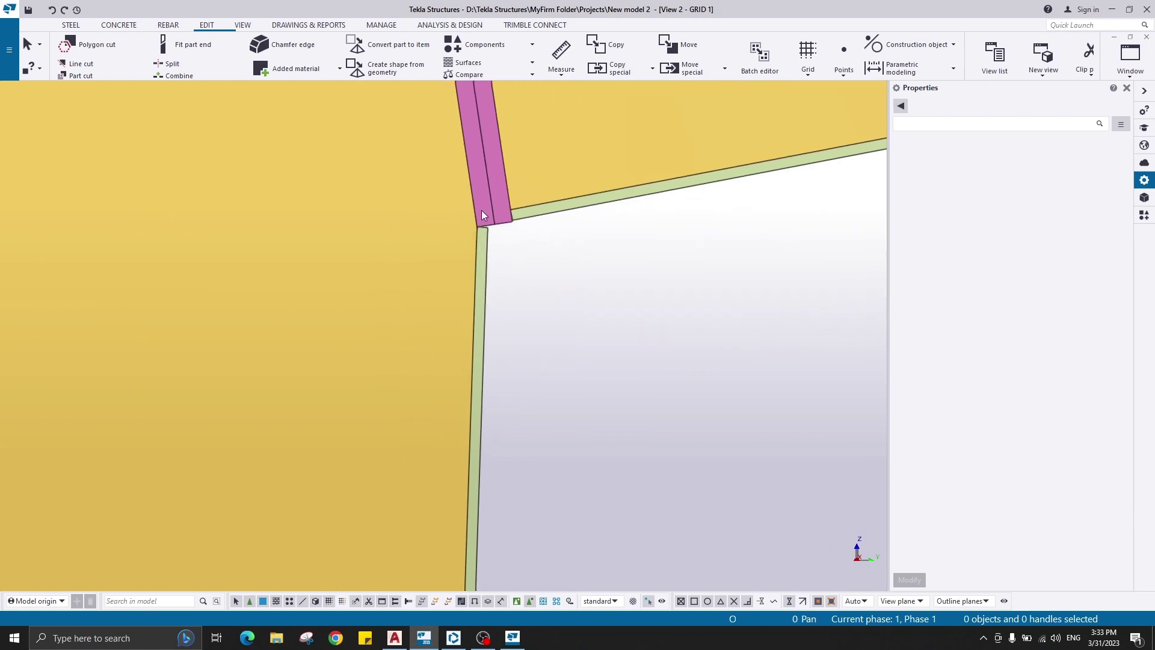
Remove the line cut from the sloping top flange's end at the knee's outer corner.
{"action": "middle_click_drag", "start_coordinate": [481, 211], "coordinate": [646, 523]}
{"action": "middle_click_drag", "start_coordinate": [359, 210], "coordinate": [514, 499]}
{"action": "scroll", "coordinate": [514, 500], "scroll_direction": "down", "scroll_amount": 3}
{"action": "scroll", "coordinate": [316, 330], "scroll_direction": "up", "scroll_amount": 3}
{"action": "scroll", "coordinate": [345, 353], "scroll_direction": "up", "scroll_amount": 6}
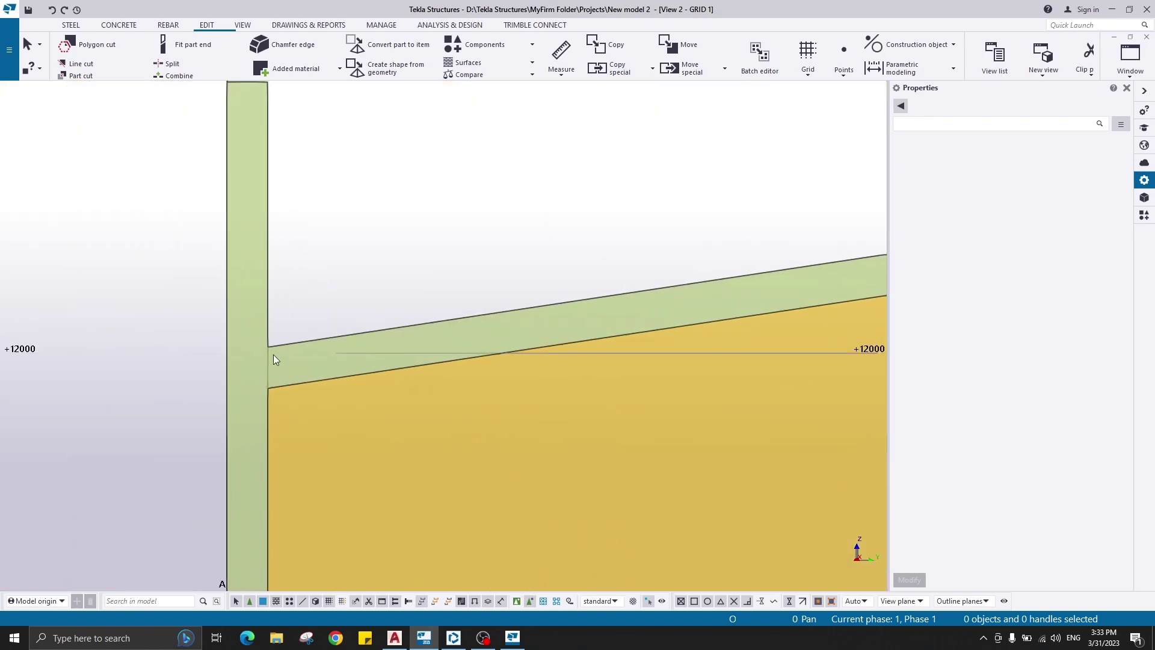
{"action": "left_click_drag", "start_coordinate": [219, 271], "coordinate": [357, 461]}
{"action": "key", "text": "ctrl+z"}
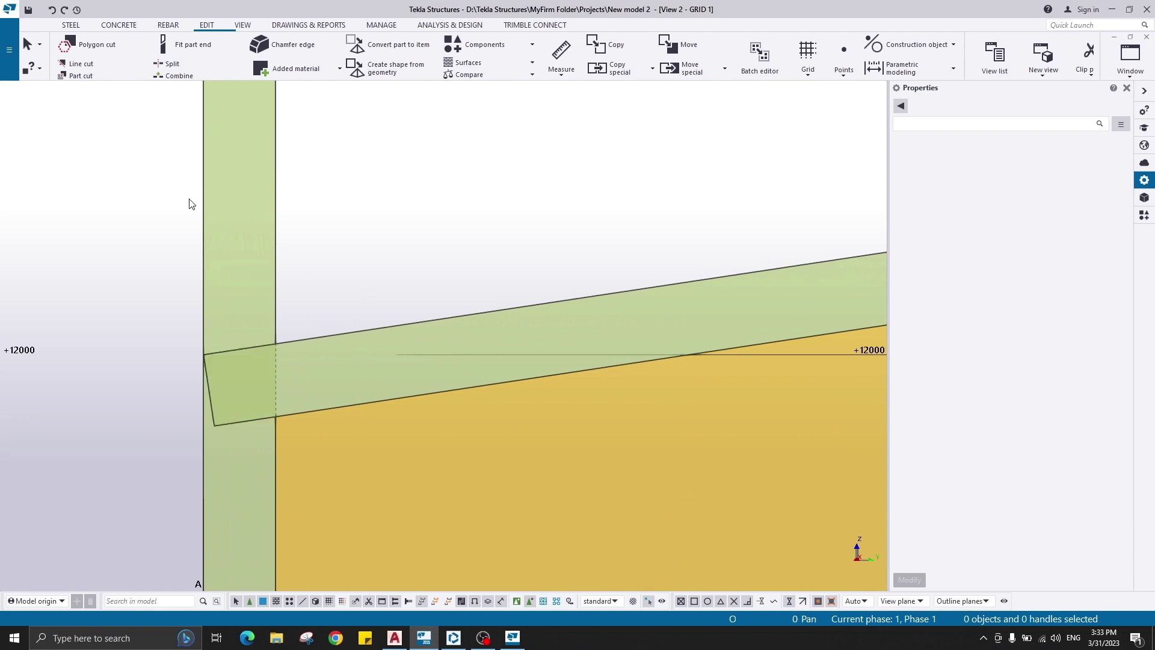
Split the sloping top flange where its upper edge crosses the inner face of the column's outer flange.
{"action": "left_click", "coordinate": [172, 63]}
{"action": "scroll", "coordinate": [232, 319], "scroll_direction": "up", "scroll_amount": 2}
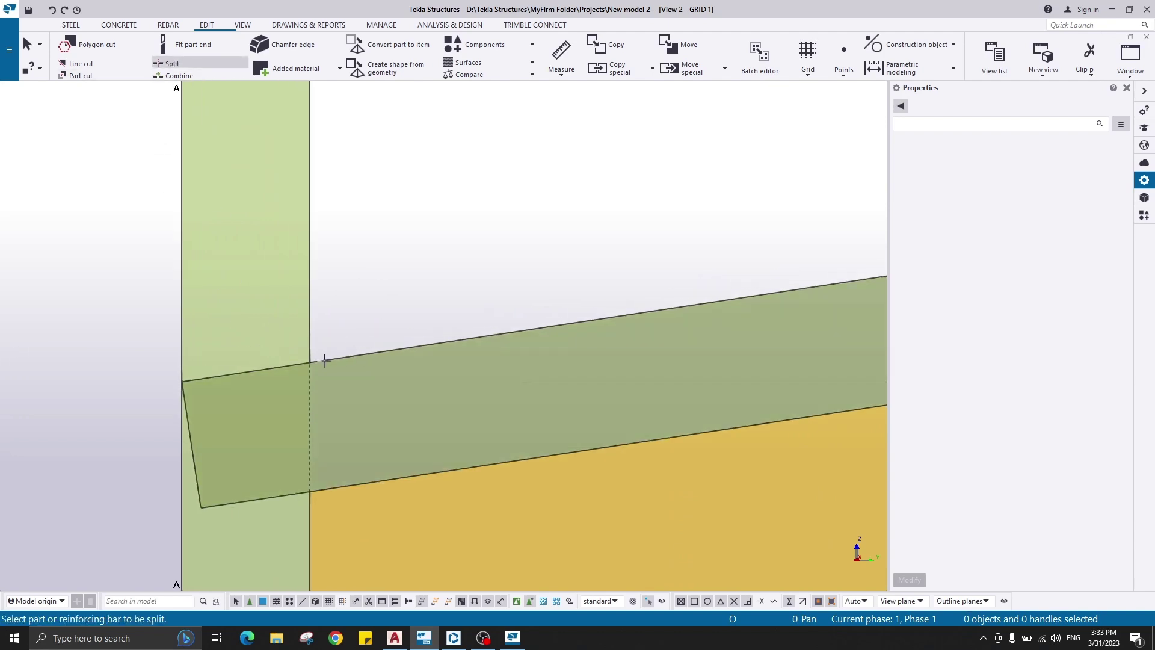
{"action": "left_click", "coordinate": [310, 360]}
{"action": "left_click", "coordinate": [307, 362]}
{"action": "right_click", "coordinate": [331, 310]}
{"action": "left_click", "coordinate": [354, 319]}
Delete the split-off end piece overlapping the column's outer flange and redraw the view of the knee.
{"action": "left_click", "coordinate": [317, 454]}
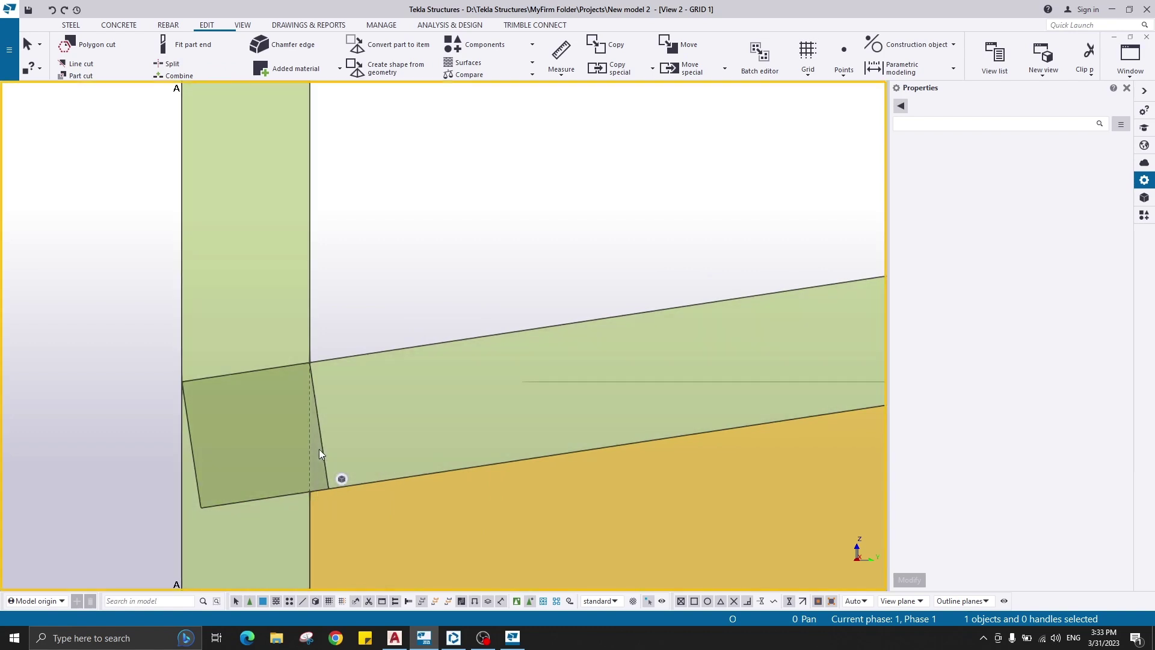
{"action": "left_click", "coordinate": [319, 450]}
{"action": "key", "text": "Delete"}
{"action": "scroll", "coordinate": [414, 262], "scroll_direction": "down", "scroll_amount": 4}
{"action": "right_click", "coordinate": [375, 205]}
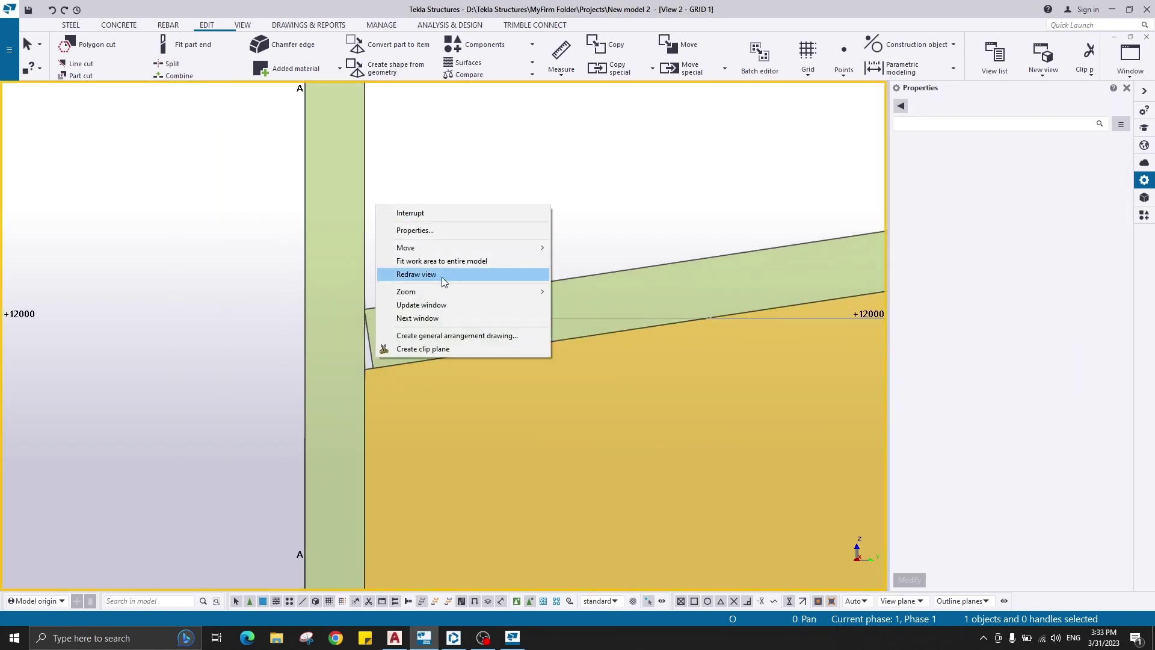
{"action": "left_click", "coordinate": [441, 276]}
{"action": "middle_click_drag", "start_coordinate": [376, 294], "coordinate": [445, 181], "text": "ctrl"}
{"action": "middle_click_drag", "start_coordinate": [444, 382], "coordinate": [510, 492], "text": "ctrl"}
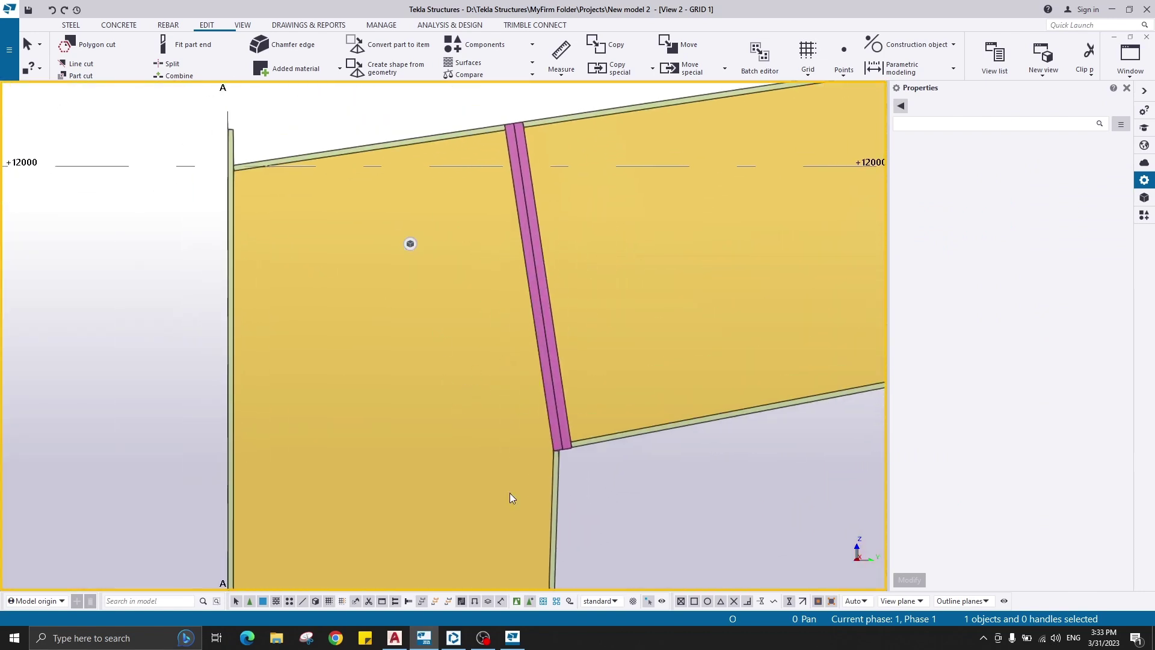
Switch to the AutoCAD drawing, examine the diagonal and horizontal stiffeners inside the knee, and return to Tekla Structures.
{"action": "left_click", "coordinate": [395, 638]}
{"action": "scroll", "coordinate": [355, 453], "scroll_direction": "down", "scroll_amount": 3}
{"action": "scroll", "coordinate": [600, 285], "scroll_direction": "up", "scroll_amount": 5}
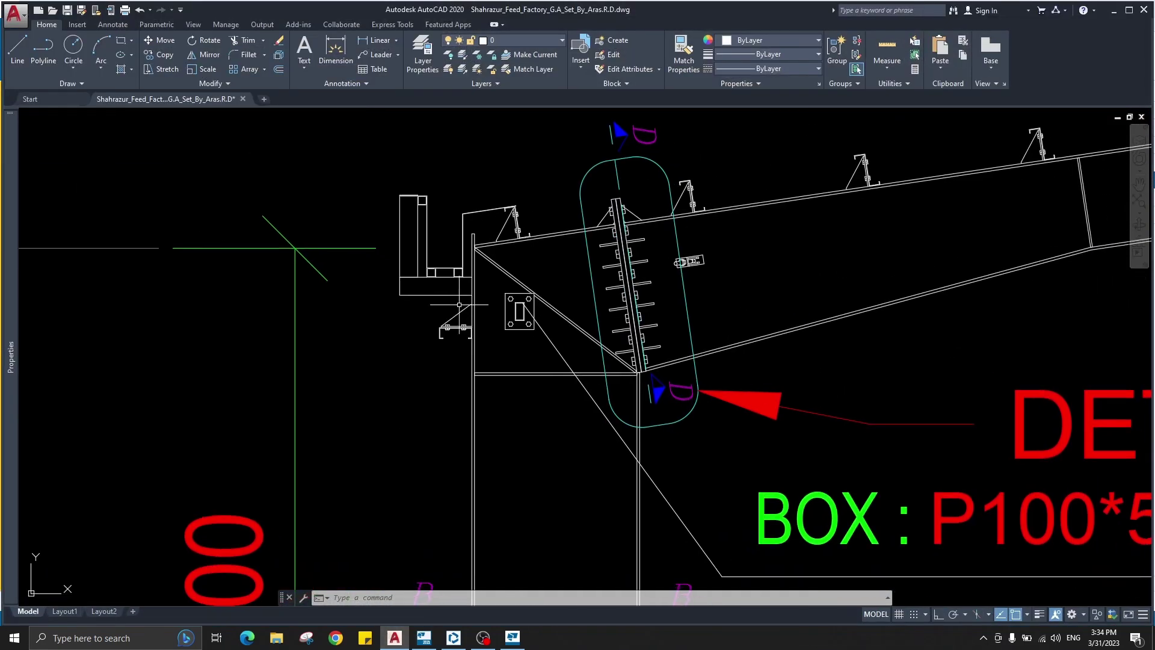
{"action": "scroll", "coordinate": [613, 292], "scroll_direction": "down", "scroll_amount": 2}
{"action": "middle_click_drag", "start_coordinate": [614, 291], "coordinate": [507, 386]}
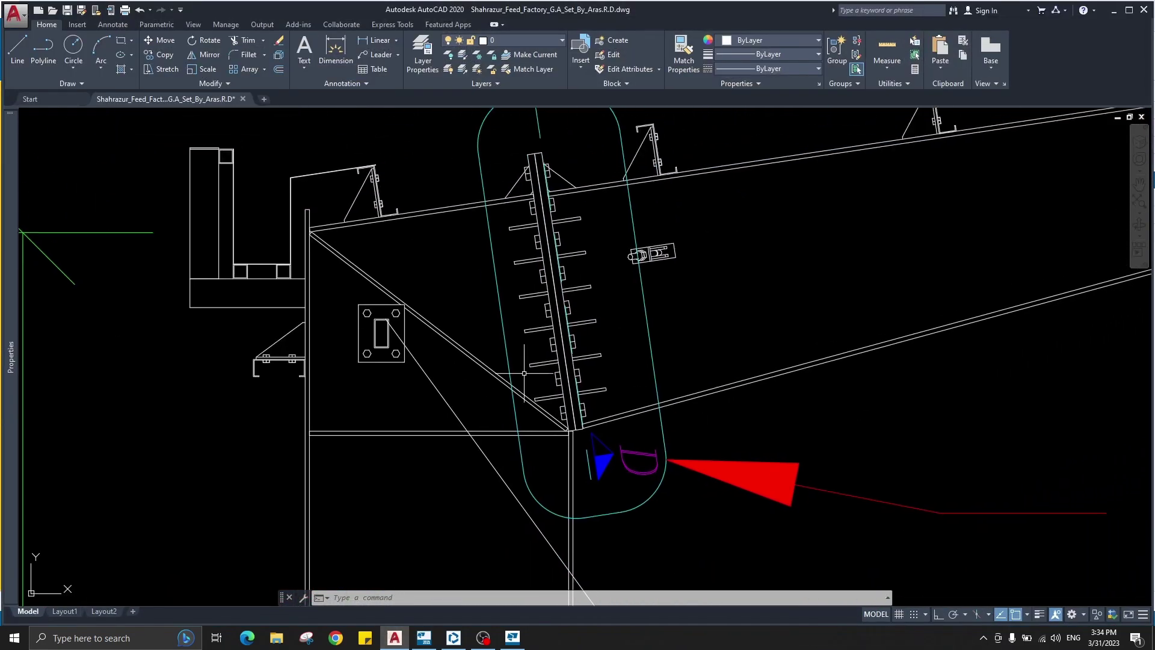
{"action": "left_click", "coordinate": [1111, 15]}
Set the steel beam properties to the name Stiffeners and the plate profile PL250*12.
{"action": "middle_click_drag", "start_coordinate": [598, 139], "coordinate": [582, 212]}
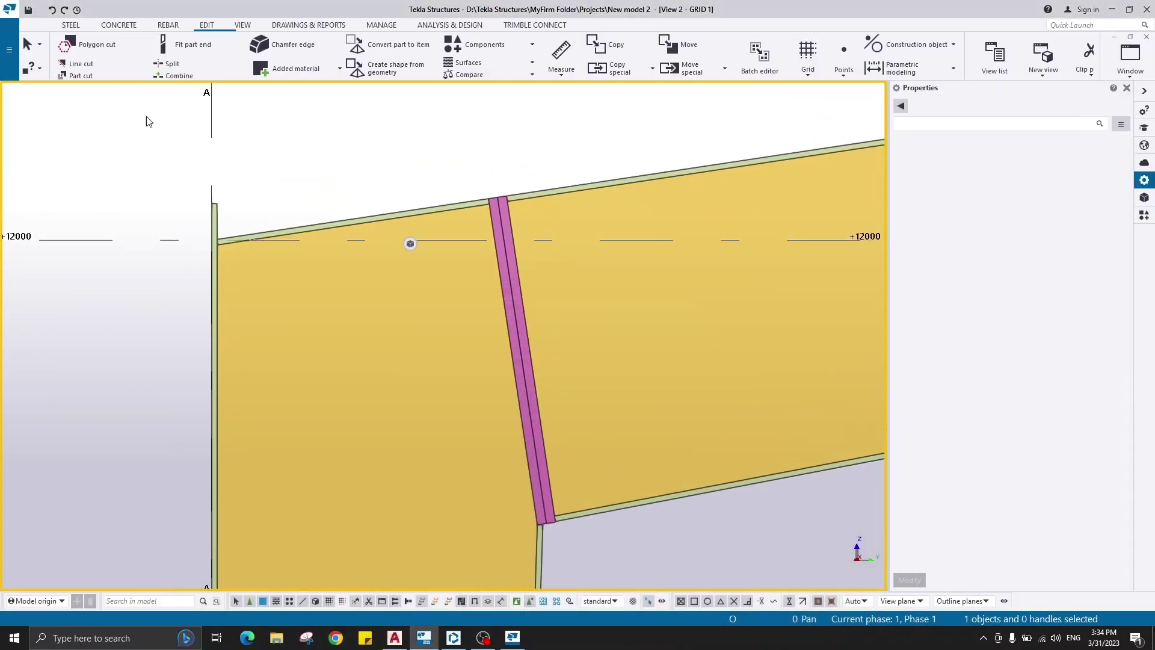
{"action": "left_click", "coordinate": [70, 25]}
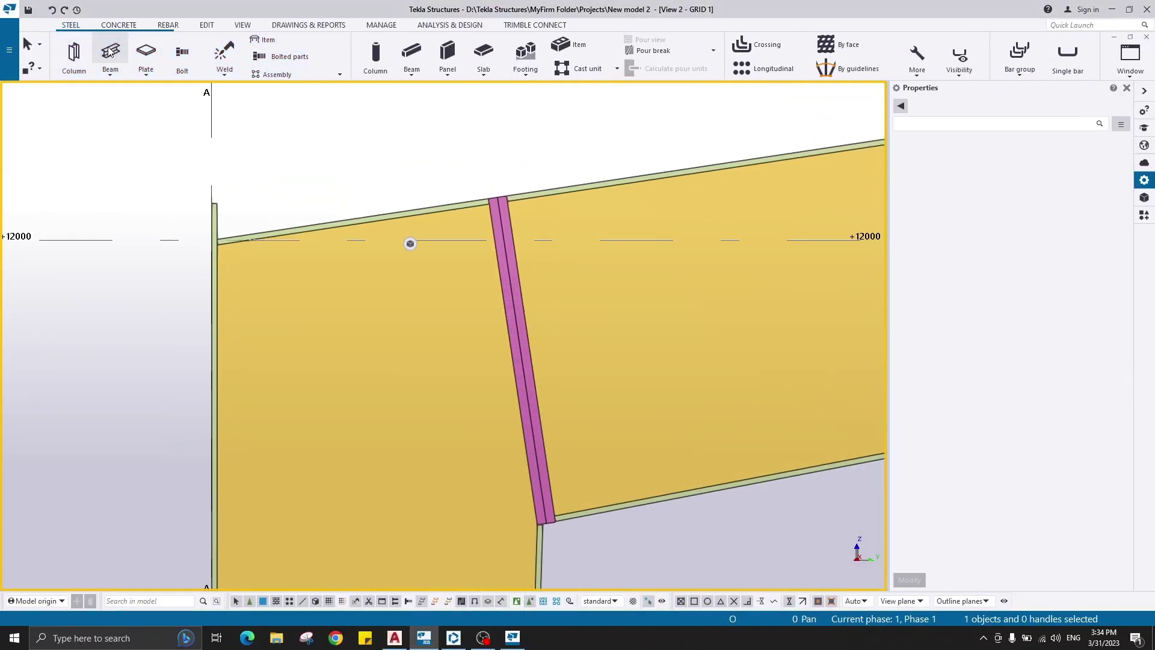
{"action": "left_click", "coordinate": [110, 52]}
{"action": "left_click", "coordinate": [1022, 173]}
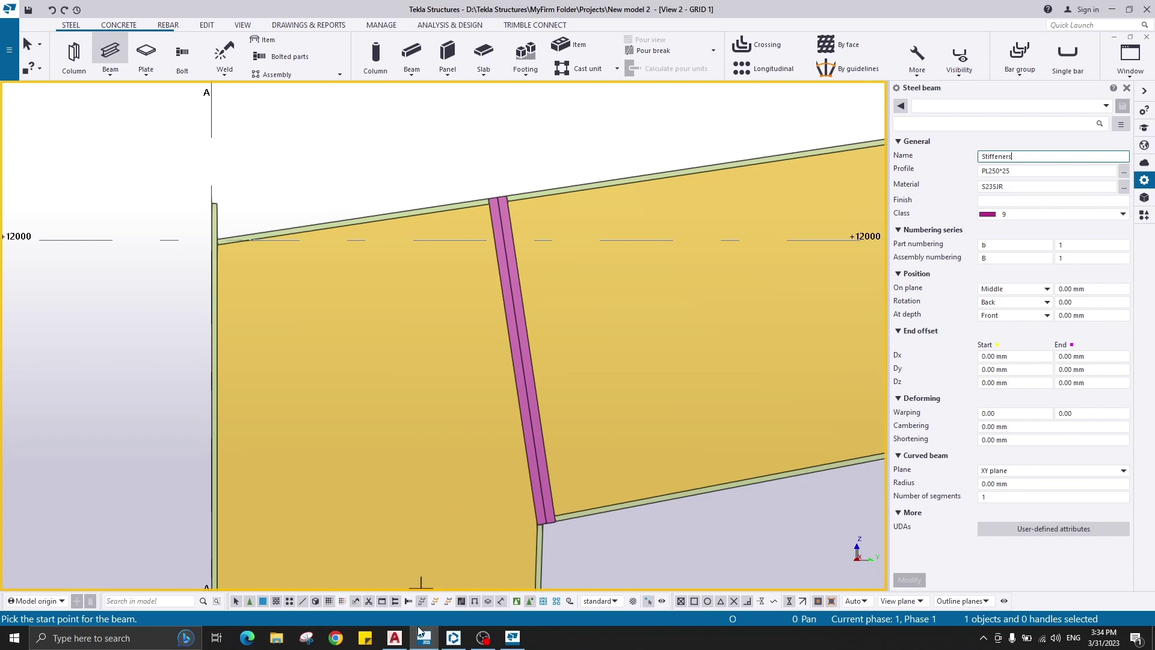
{"action": "left_click", "coordinate": [1123, 171]}
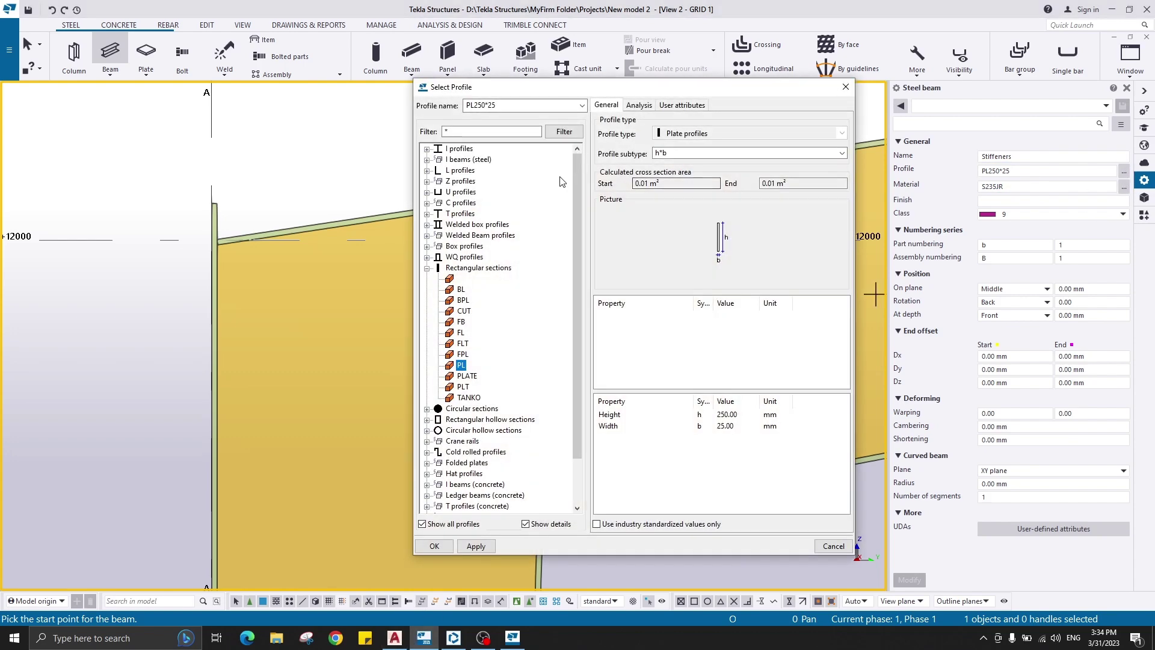
{"action": "double_click", "coordinate": [745, 427]}
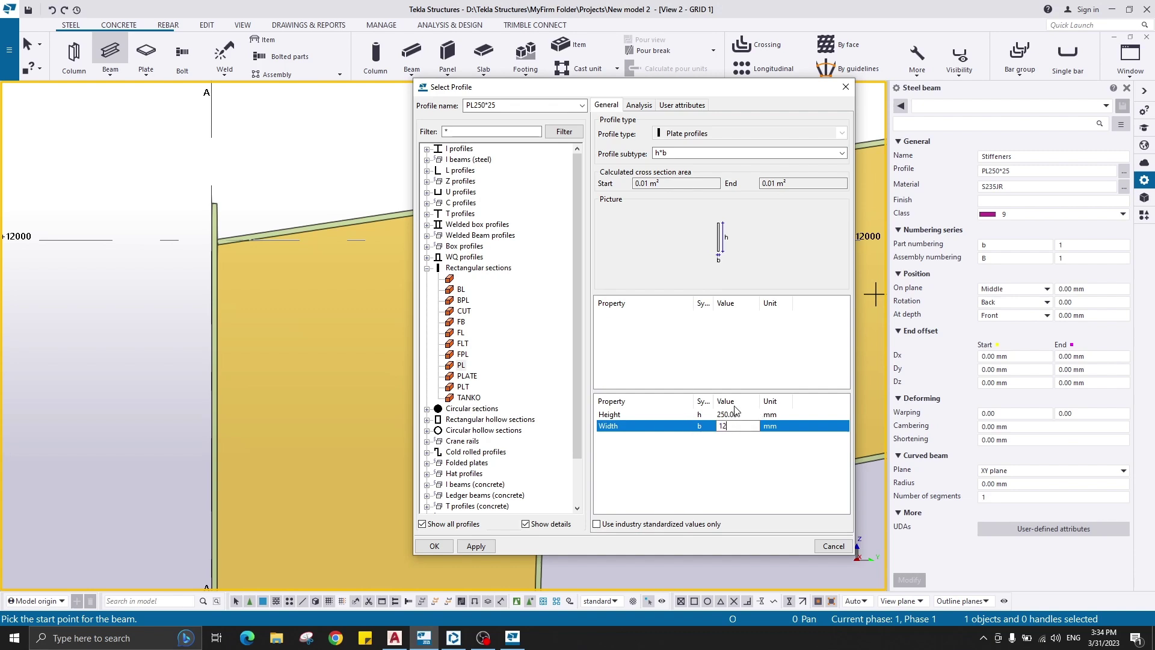
{"action": "left_click", "coordinate": [433, 546]}
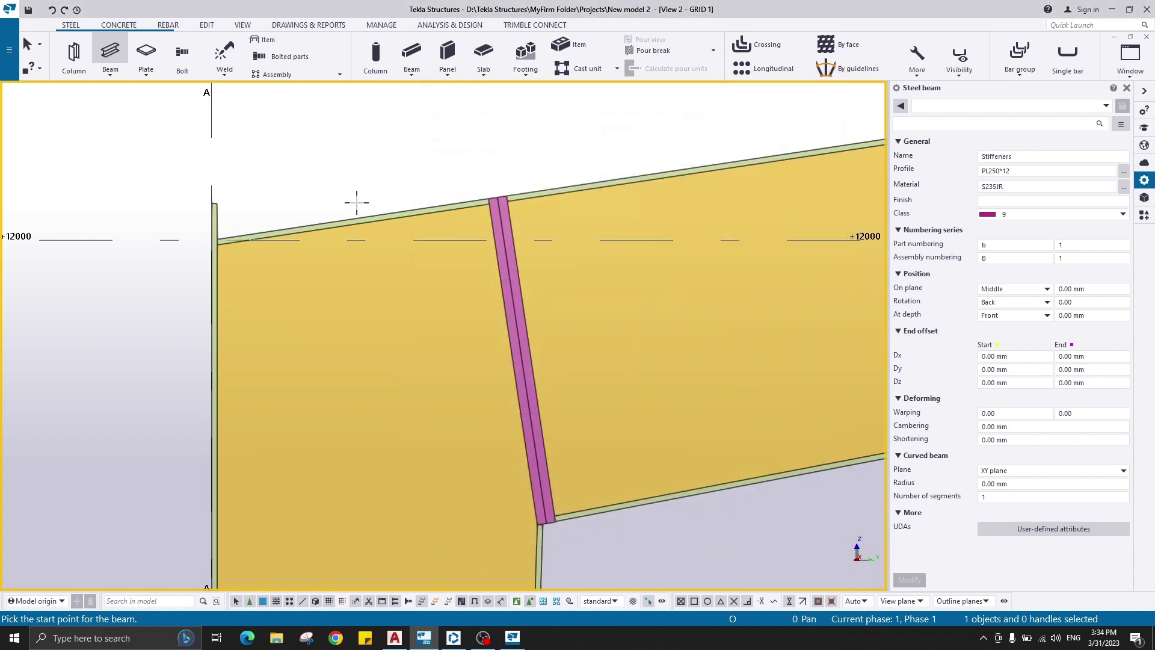
{"action": "key", "text": "Escape"}
Measure the column flange's outstand from the web face to the flange edge, just below the rafter connection plates.
{"action": "scroll", "coordinate": [421, 233], "scroll_direction": "down", "scroll_amount": 2}
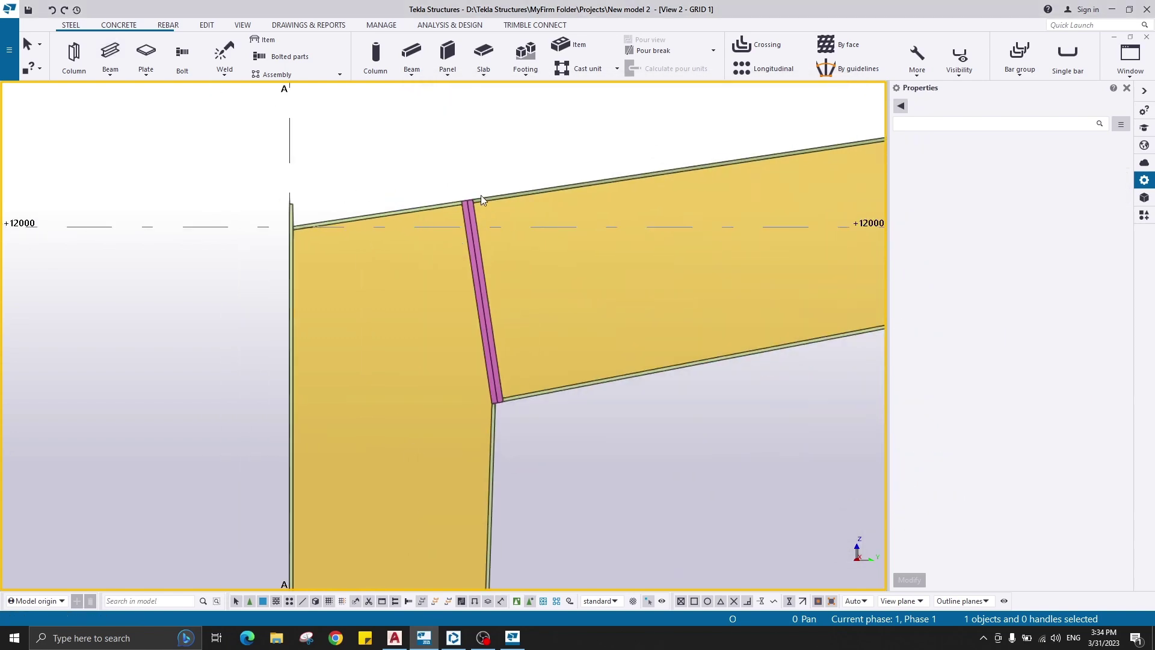
{"action": "scroll", "coordinate": [480, 200], "scroll_direction": "down", "scroll_amount": 4}
{"action": "middle_click_drag", "start_coordinate": [468, 255], "coordinate": [547, 334], "text": "ctrl"}
{"action": "scroll", "coordinate": [482, 270], "scroll_direction": "up", "scroll_amount": 6}
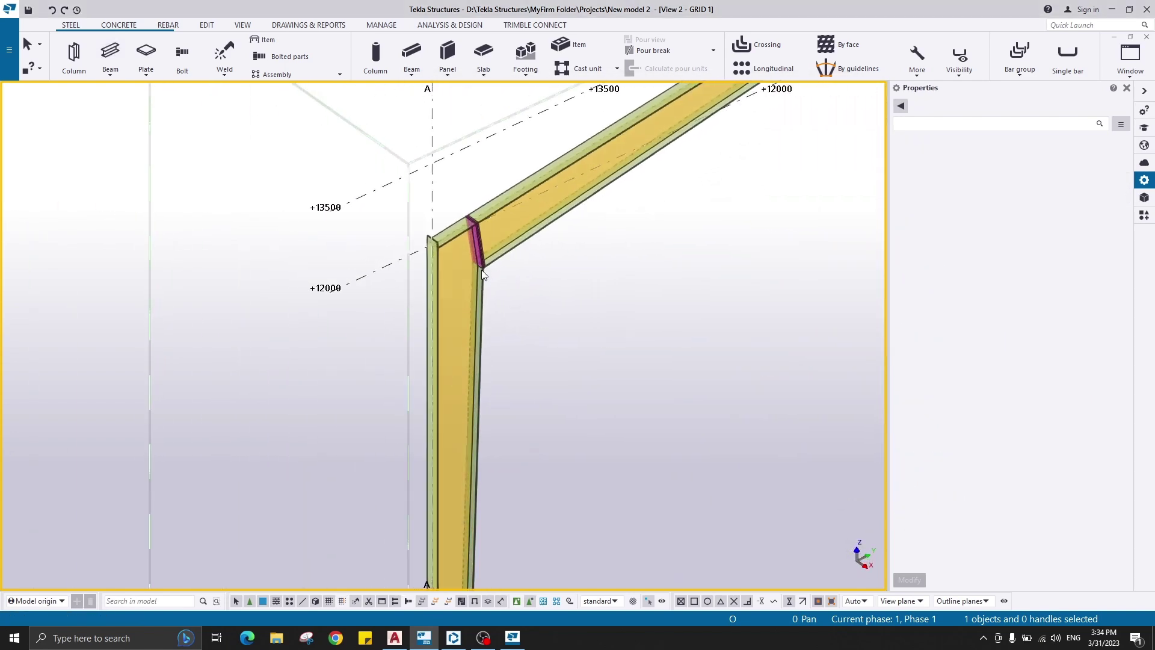
{"action": "scroll", "coordinate": [490, 302], "scroll_direction": "up", "scroll_amount": 3}
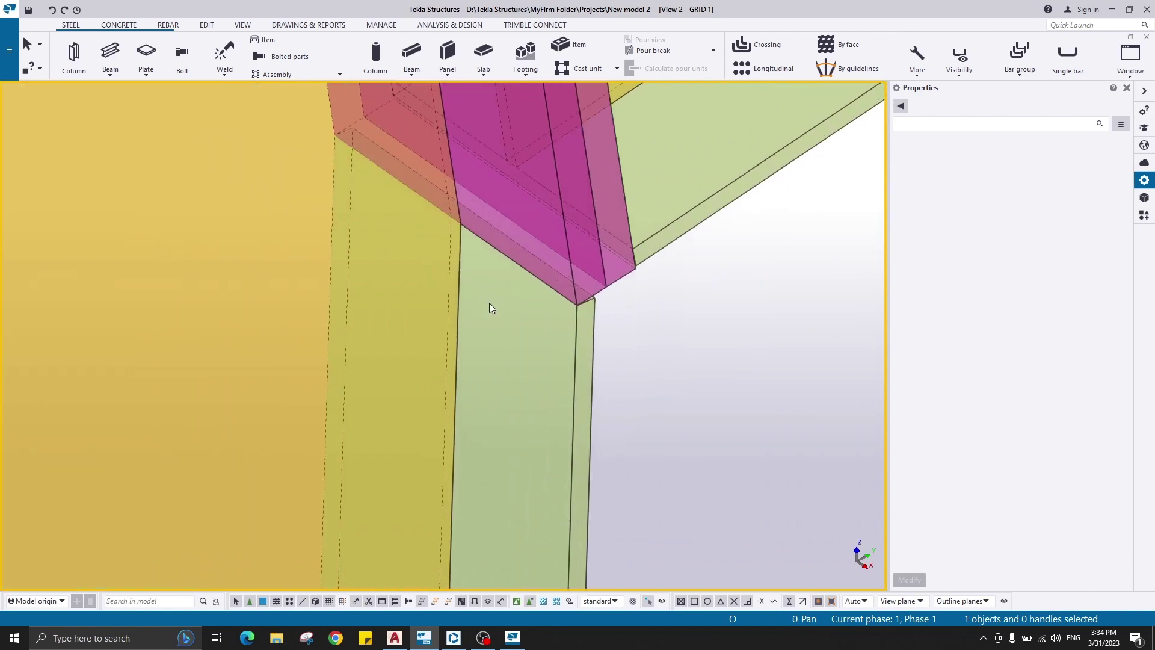
{"action": "key", "text": "f"}
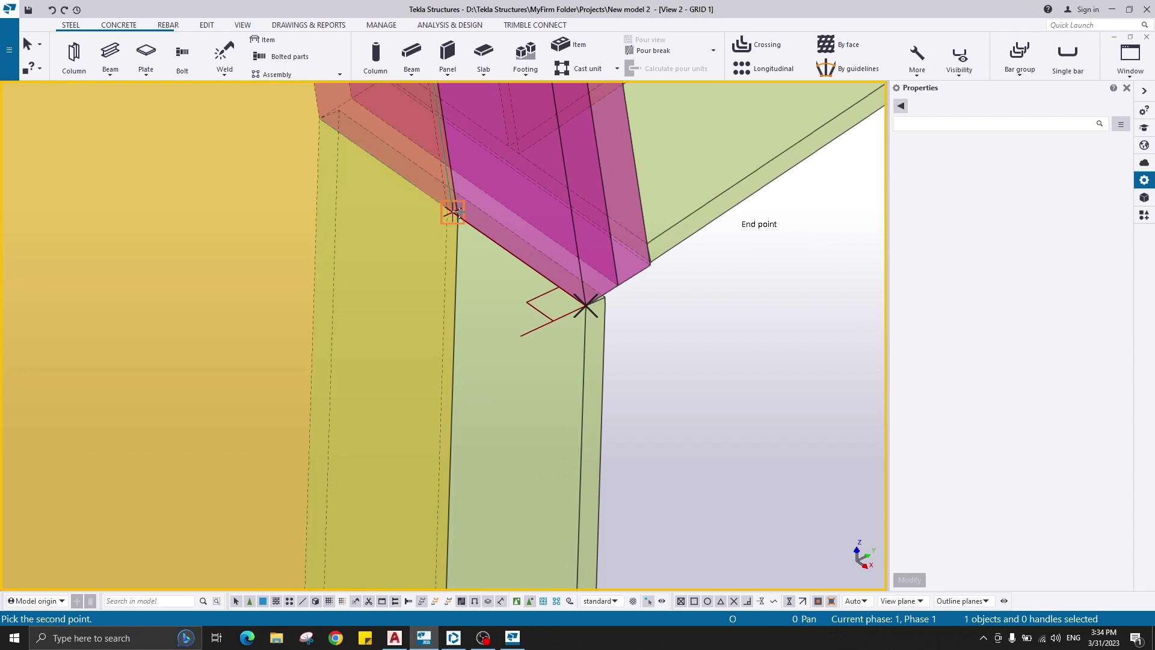
{"action": "scroll", "coordinate": [453, 212], "scroll_direction": "up", "scroll_amount": 4}
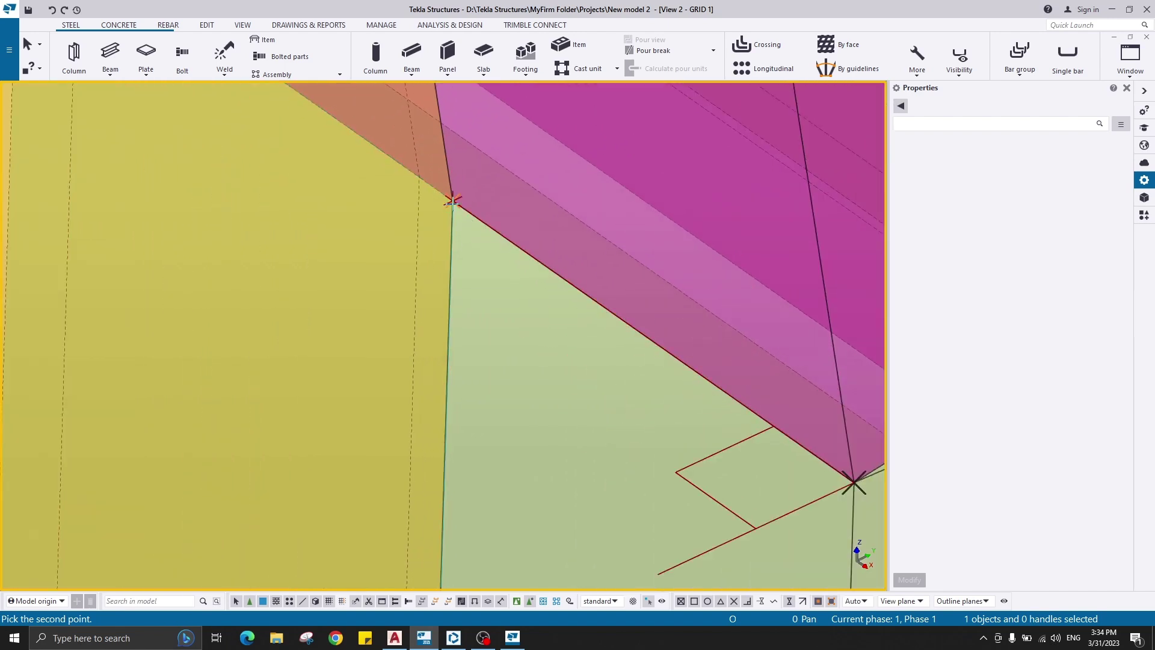
{"action": "left_click", "coordinate": [453, 204]}
{"action": "scroll", "coordinate": [455, 206], "scroll_direction": "down", "scroll_amount": 5}
{"action": "middle_click_drag", "start_coordinate": [494, 298], "coordinate": [516, 243]}
{"action": "left_click", "coordinate": [523, 263]}
{"action": "scroll", "coordinate": [545, 280], "scroll_direction": "down", "scroll_amount": 1}
{"action": "right_click", "coordinate": [539, 241]}
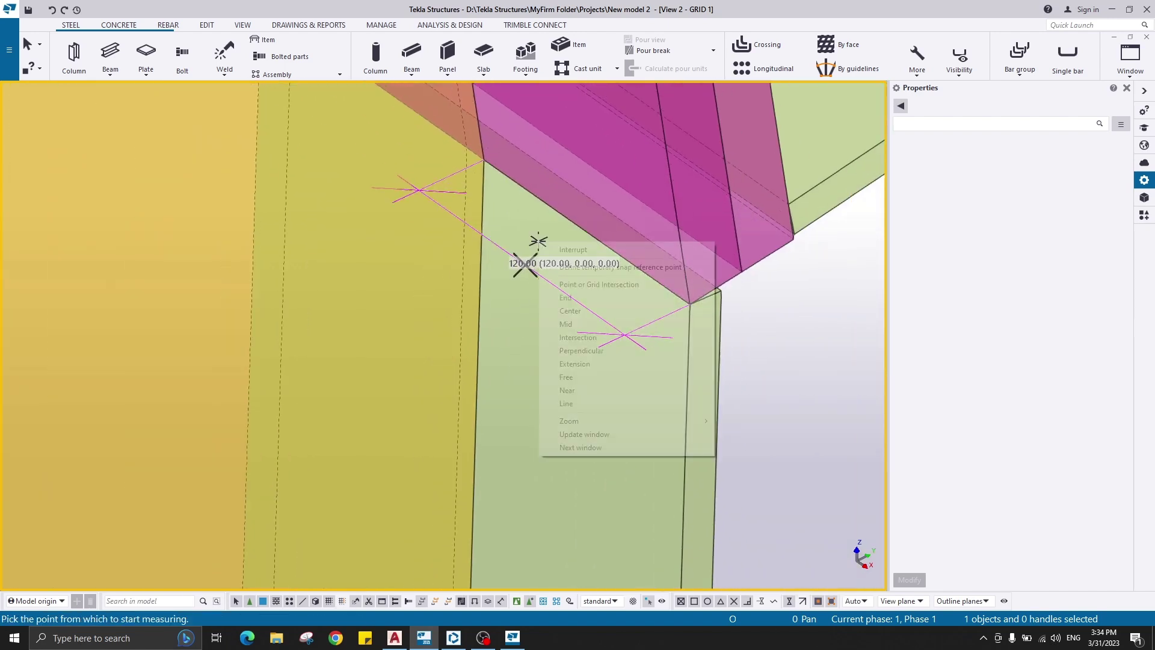
{"action": "key", "text": "Escape"}
{"action": "scroll", "coordinate": [528, 276], "scroll_direction": "up", "scroll_amount": 3}
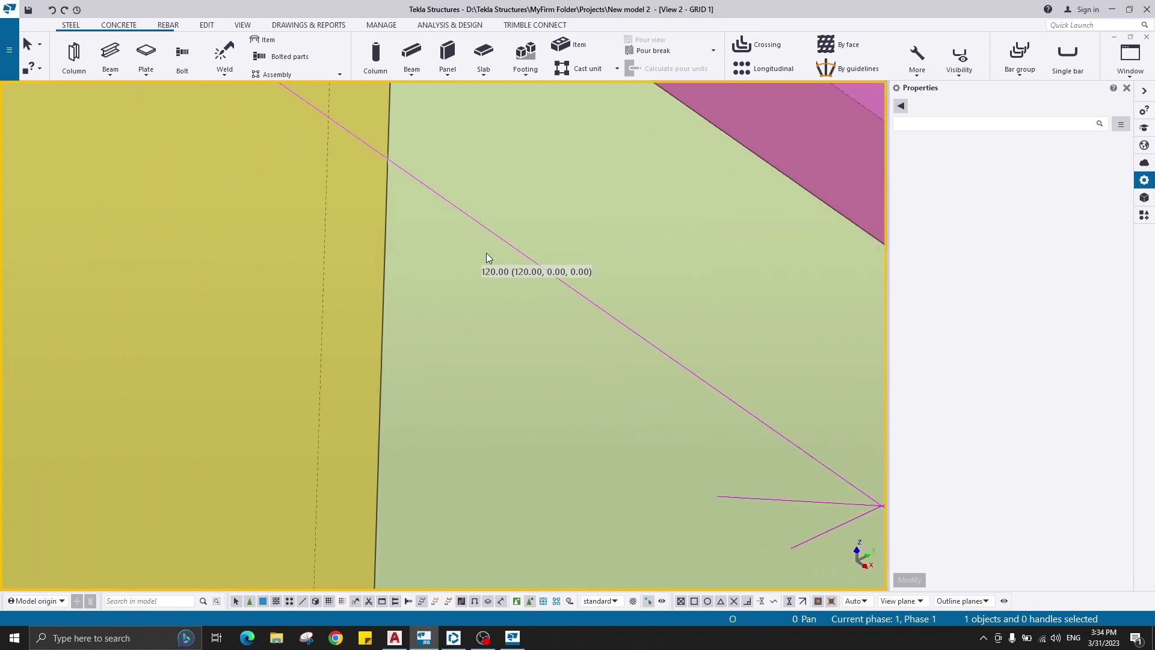
{"action": "scroll", "coordinate": [489, 254], "scroll_direction": "down", "scroll_amount": 5}
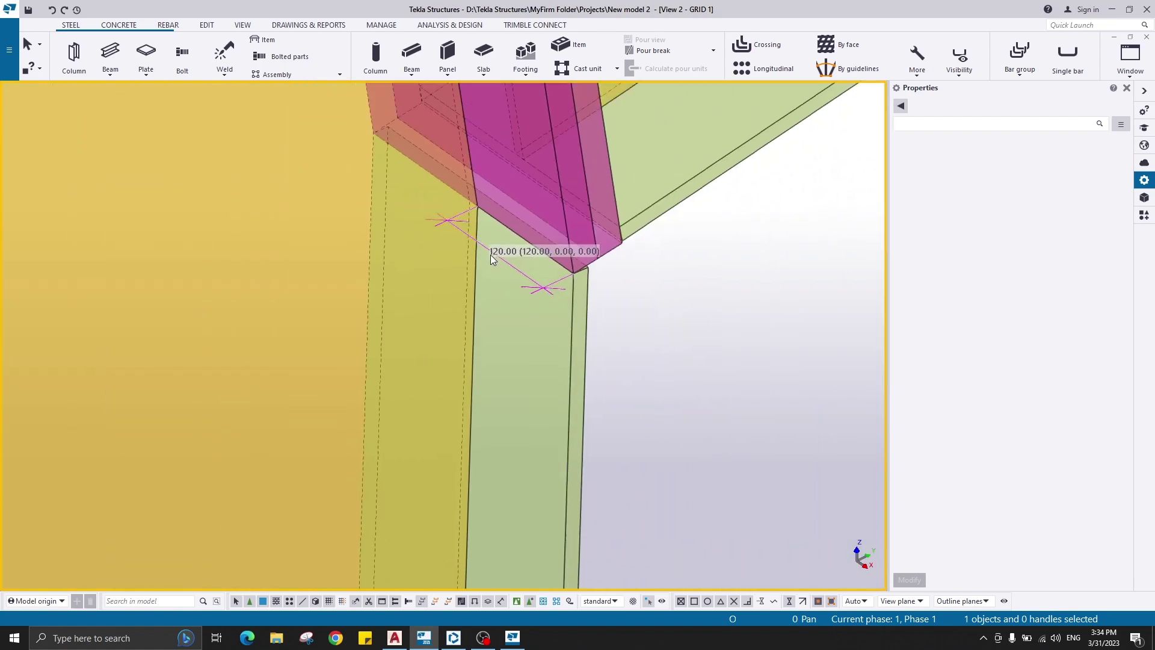
Set the steel beam profile for the stiffeners to PL120*12.
{"action": "left_click", "coordinate": [110, 52]}
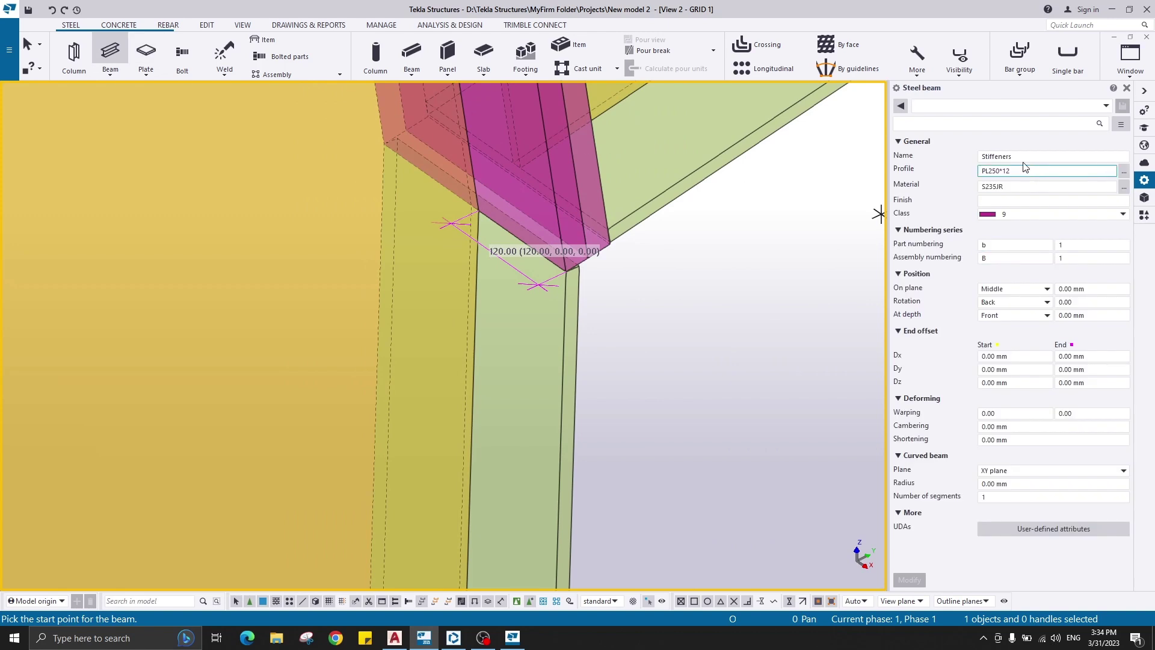
{"action": "left_click", "coordinate": [1002, 172]}
{"action": "key", "text": "BackSpace"}
{"action": "key", "text": "BackSpace"}
{"action": "key", "text": "BackSpace"}
{"action": "type", "text": "120"}
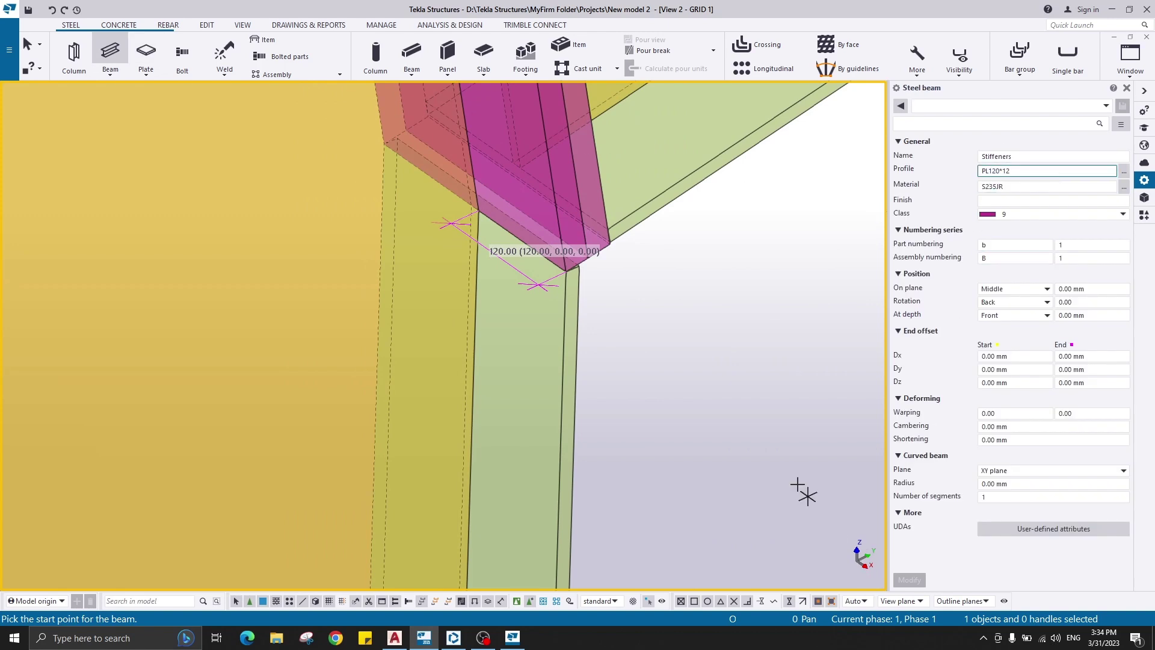
{"action": "right_click", "coordinate": [788, 272]}
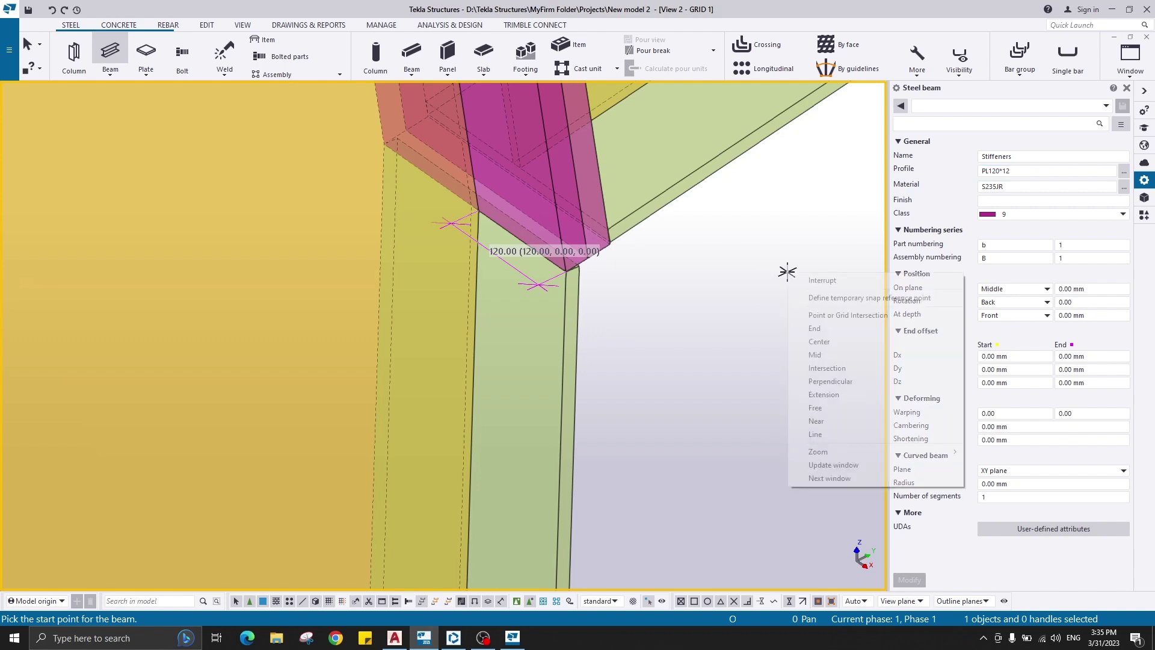
{"action": "left_click", "coordinate": [817, 277]}
Return the view from 3D to plane and redraw it to clear the measurement.
{"action": "key", "text": "ctrl+p"}
{"action": "scroll", "coordinate": [149, 211], "scroll_direction": "up", "scroll_amount": 2}
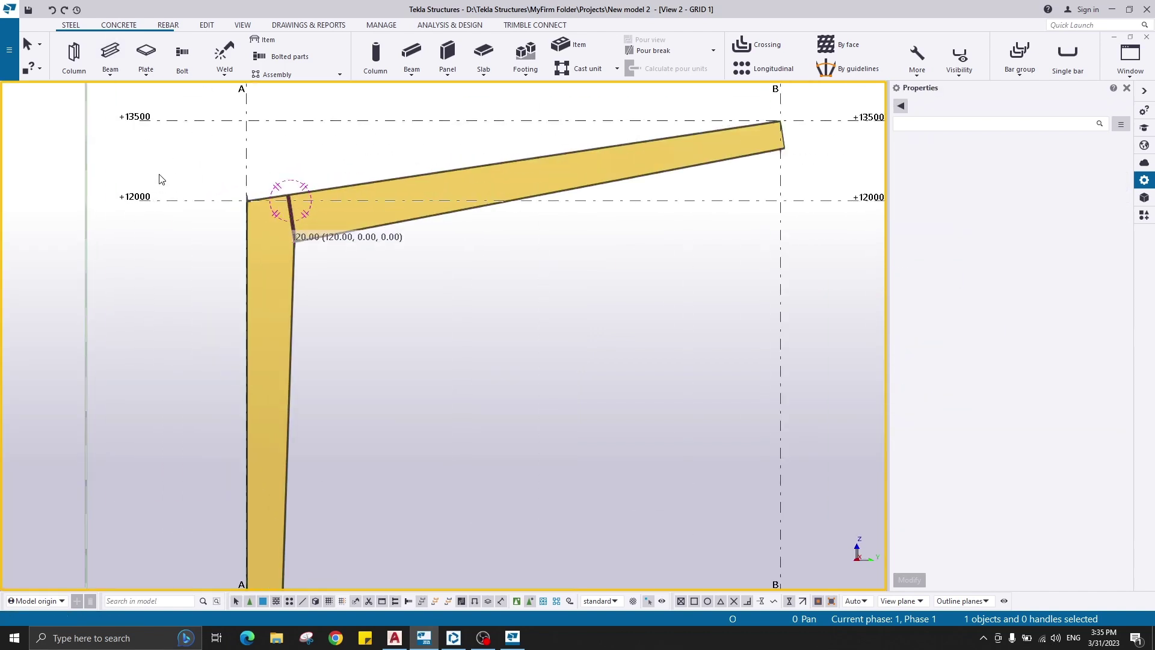
{"action": "right_click", "coordinate": [180, 158]}
{"action": "left_click", "coordinate": [218, 227]}
{"action": "scroll", "coordinate": [243, 212], "scroll_direction": "up", "scroll_amount": 3}
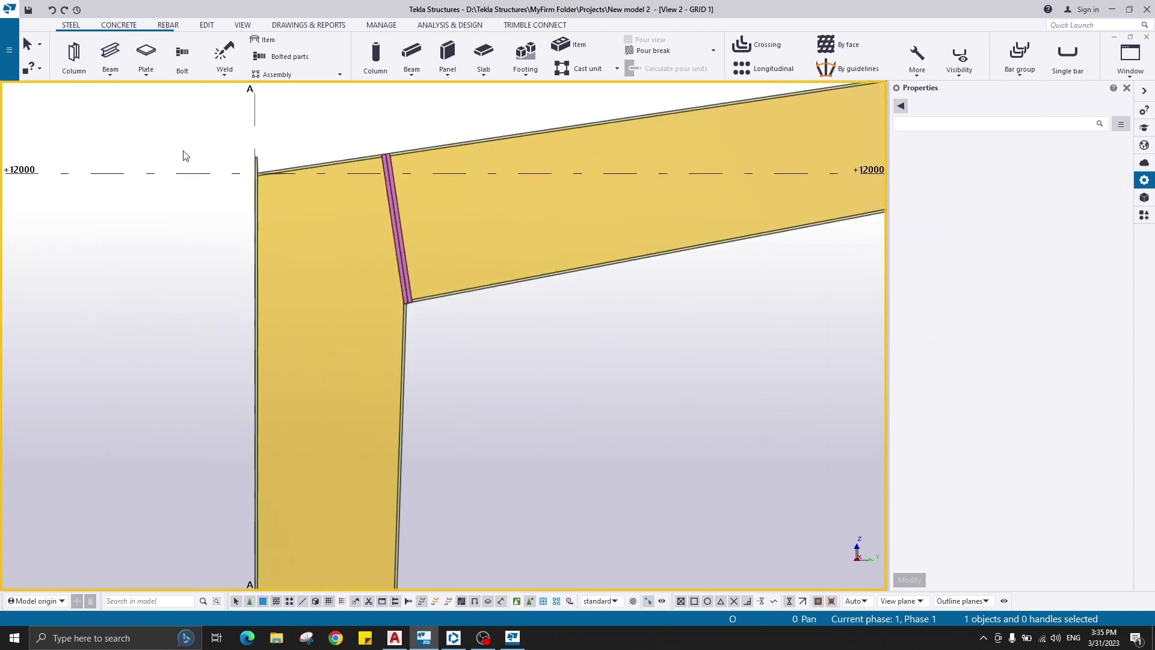
Model a horizontal PL120*12 stiffener from the knee's inner corner to the inner face of the column's outer flange.
{"action": "left_click", "coordinate": [106, 56]}
{"action": "scroll", "coordinate": [363, 251], "scroll_direction": "up", "scroll_amount": 8}
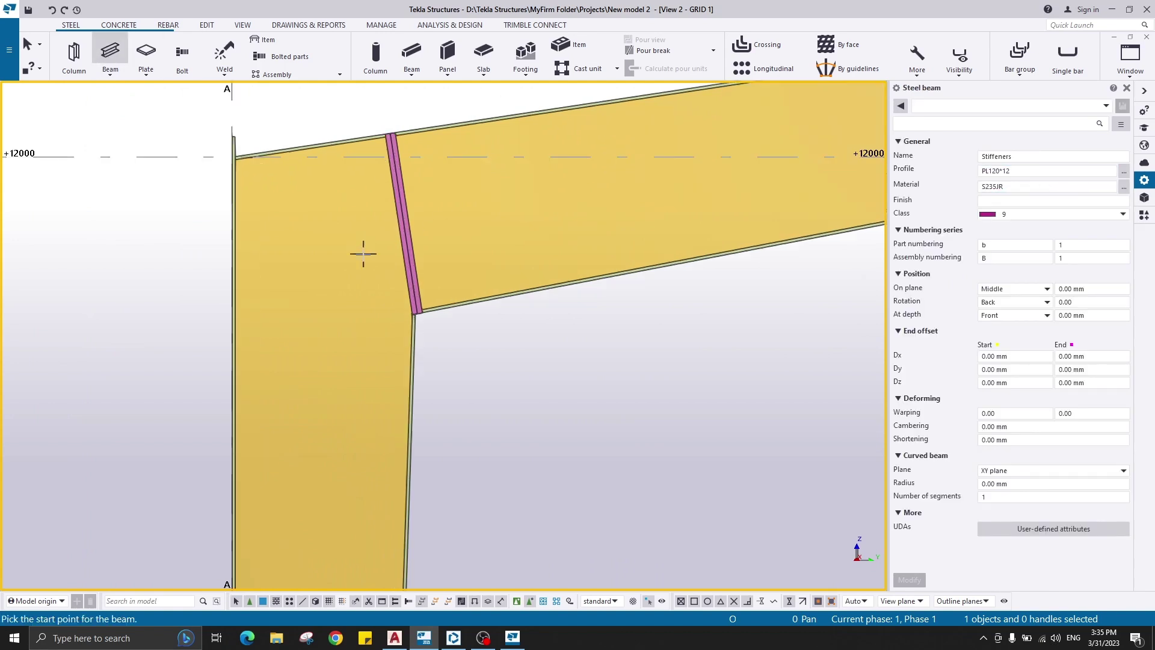
{"action": "left_click", "coordinate": [474, 394]}
{"action": "scroll", "coordinate": [322, 379], "scroll_direction": "down", "scroll_amount": 2}
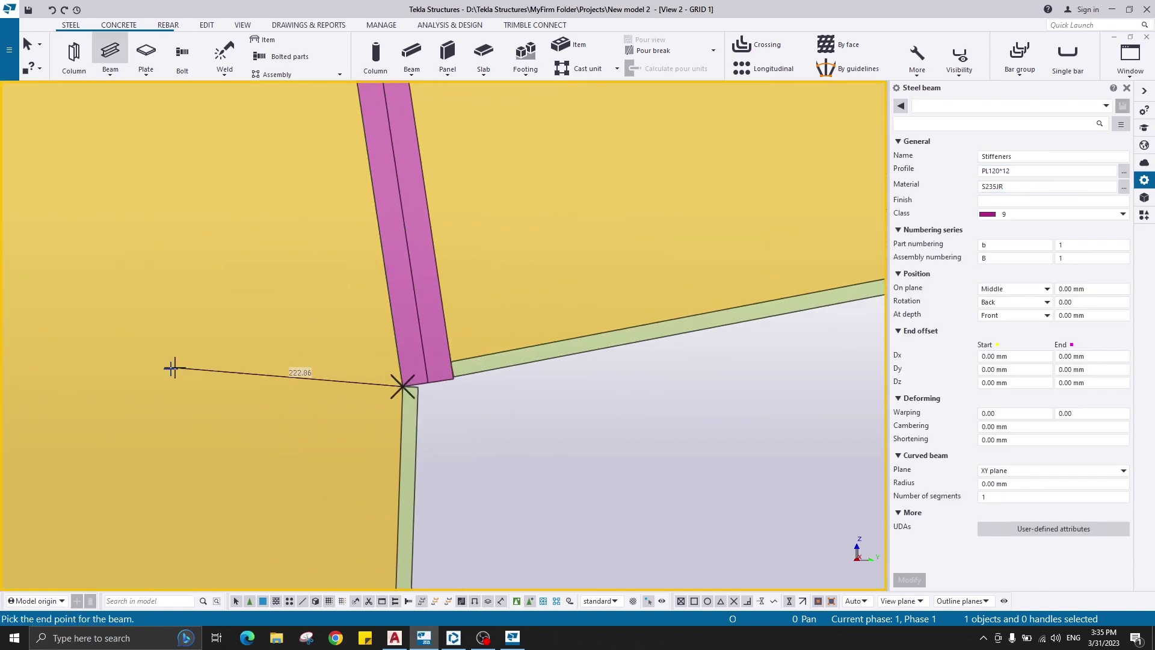
{"action": "middle_click_drag", "start_coordinate": [173, 367], "coordinate": [681, 309]}
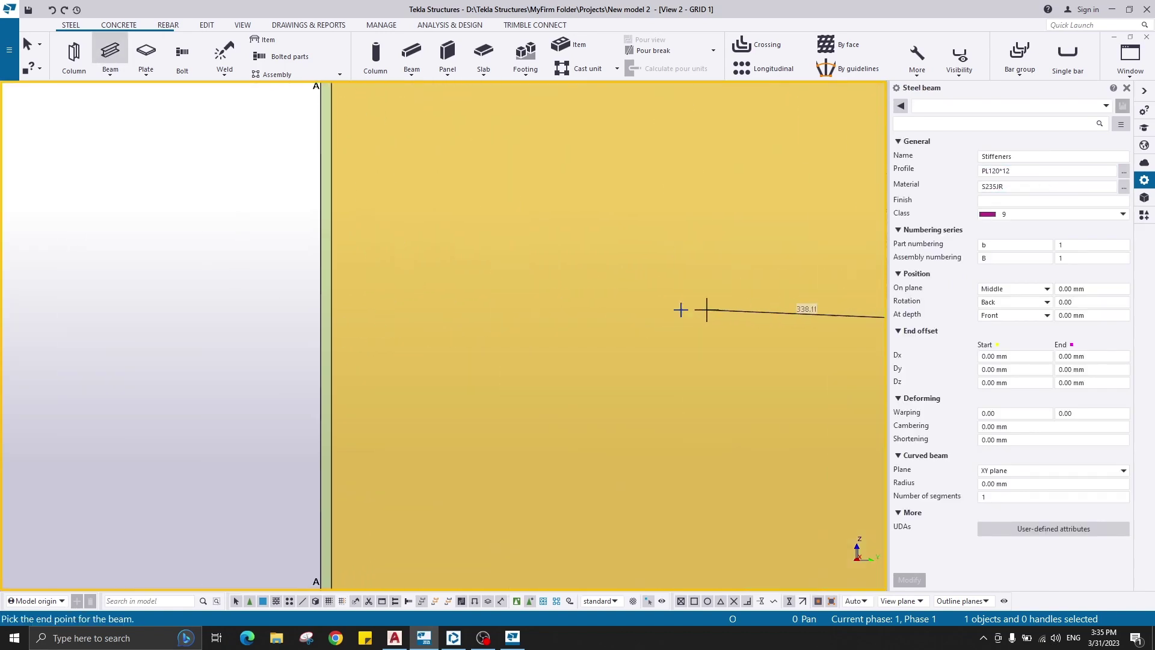
{"action": "left_click", "coordinate": [331, 317]}
{"action": "right_click", "coordinate": [376, 277]}
{"action": "left_click", "coordinate": [424, 281]}
{"action": "scroll", "coordinate": [433, 283], "scroll_direction": "down", "scroll_amount": 3}
{"action": "middle_click_drag", "start_coordinate": [475, 287], "coordinate": [196, 297]}
{"action": "scroll", "coordinate": [412, 313], "scroll_direction": "up", "scroll_amount": 8}
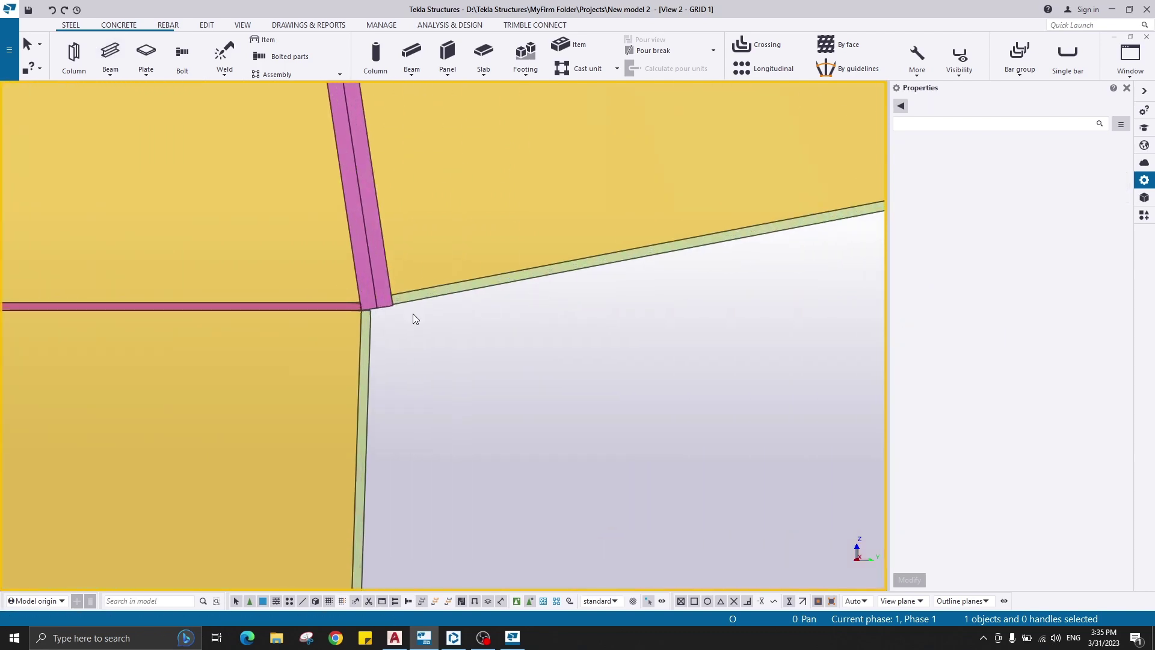
Set the horizontal stiffener's depth position to Behind so it lies below the knee's inner corner.
{"action": "key", "text": "Return"}
{"action": "scroll", "coordinate": [259, 294], "scroll_direction": "up", "scroll_amount": 4}
{"action": "middle_click_drag", "start_coordinate": [317, 294], "coordinate": [614, 307]}
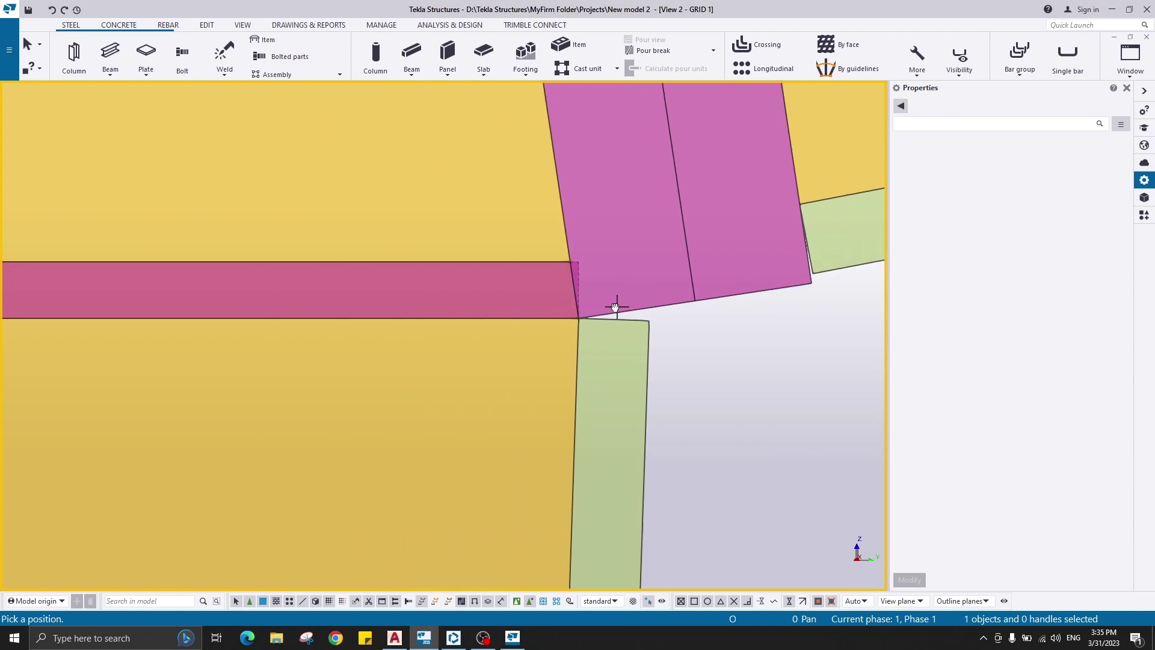
{"action": "scroll", "coordinate": [578, 280], "scroll_direction": "up", "scroll_amount": 3}
{"action": "left_click", "coordinate": [528, 255]}
{"action": "right_click", "coordinate": [517, 234]}
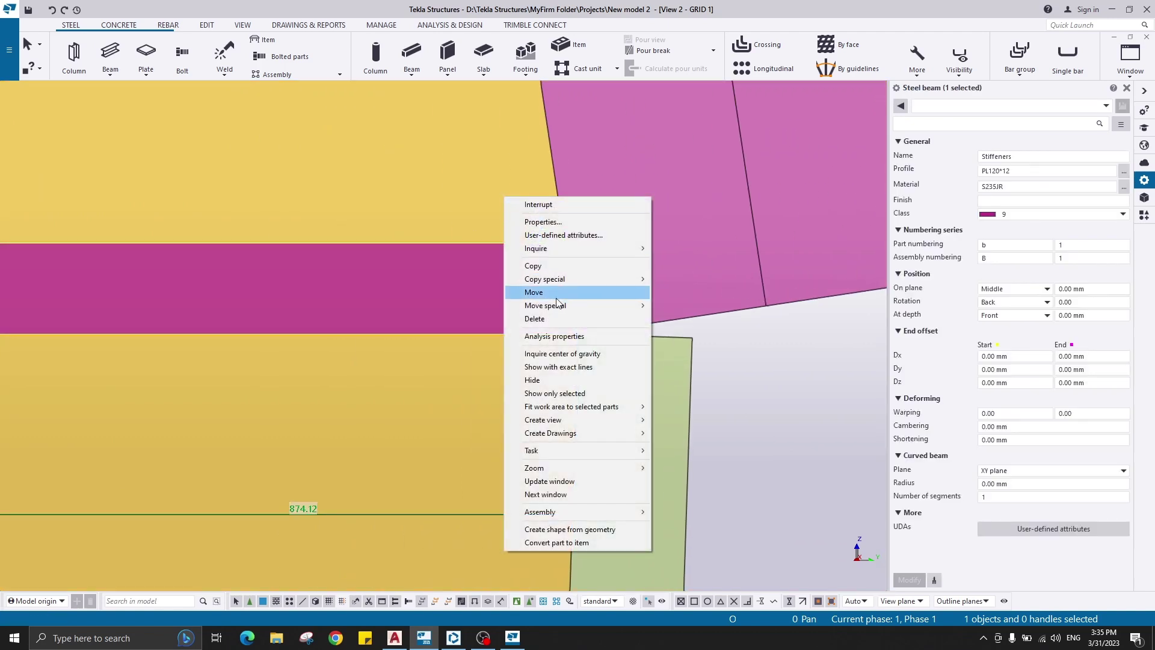
{"action": "left_click", "coordinate": [1019, 319]}
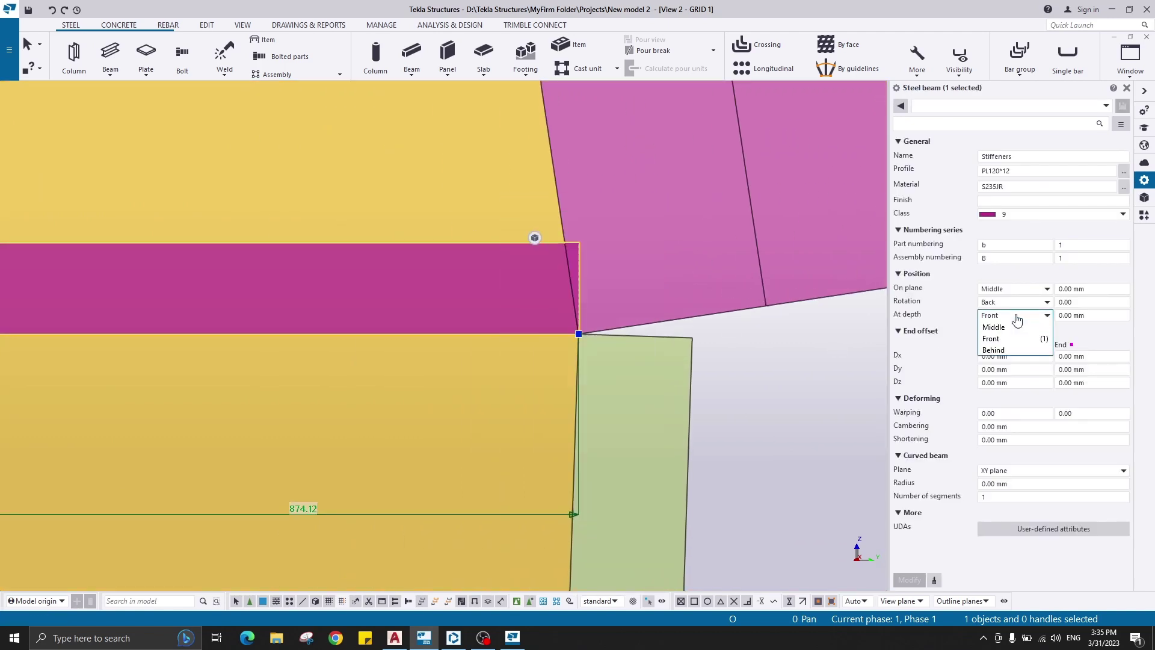
{"action": "left_click", "coordinate": [998, 351]}
{"action": "left_click", "coordinate": [909, 580]}
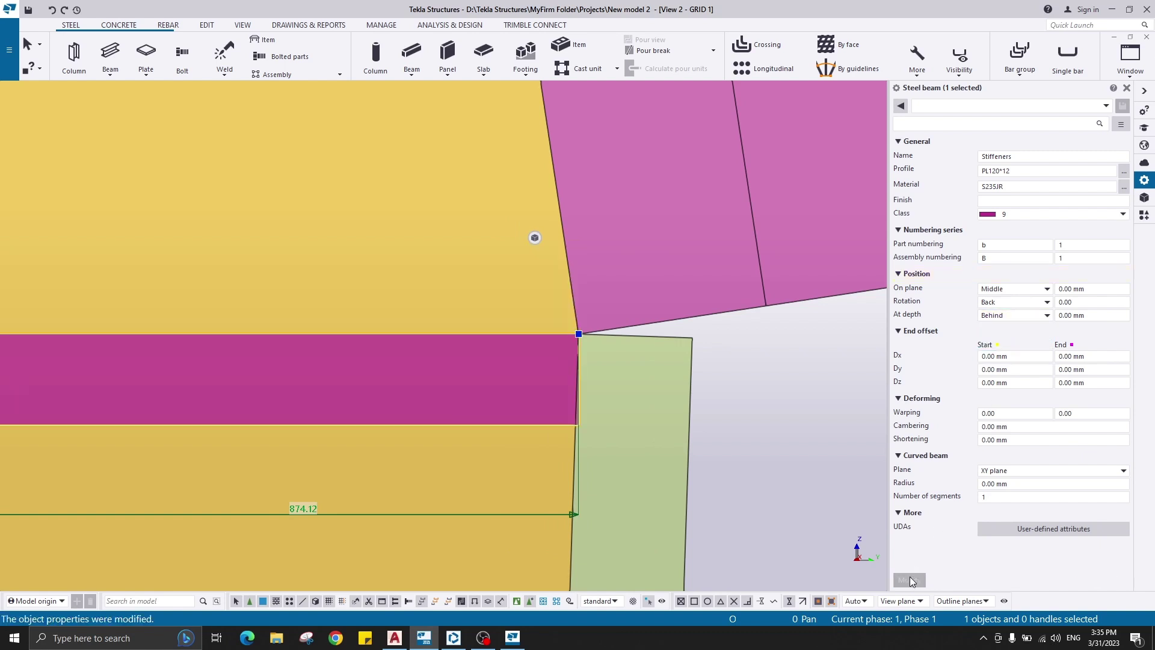
{"action": "left_click", "coordinate": [804, 415]}
Switch to the AutoCAD drawing, examine how the horizontal stiffener meets the inner column flange, and return to Tekla Structures.
{"action": "scroll", "coordinate": [578, 413], "scroll_direction": "up", "scroll_amount": 3}
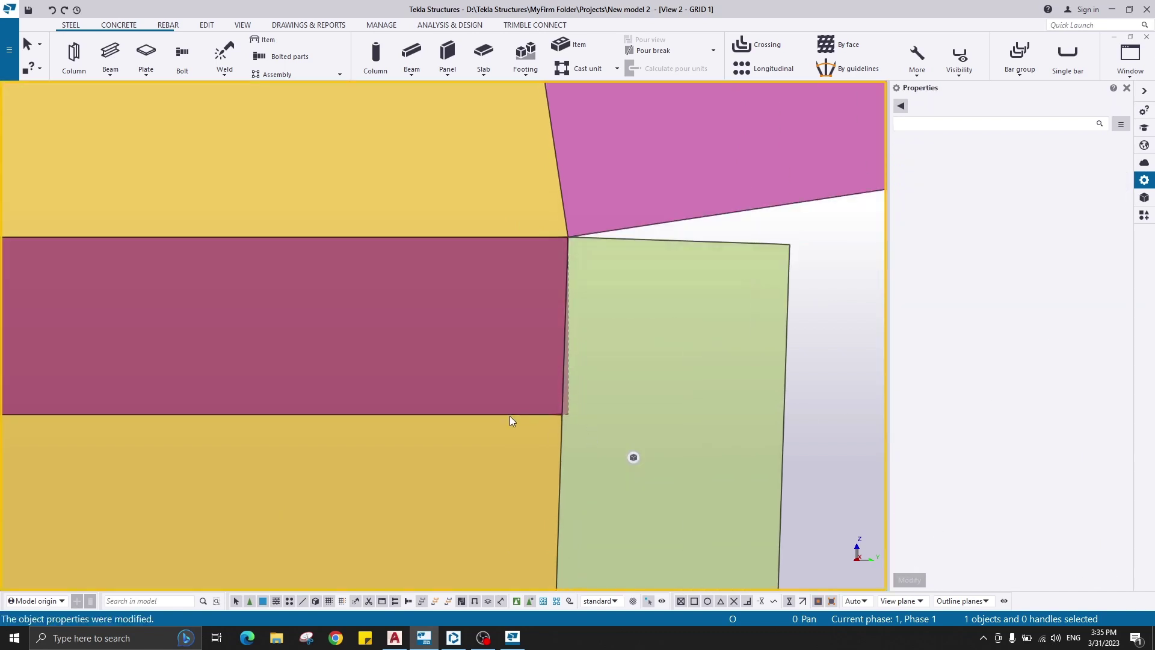
{"action": "scroll", "coordinate": [513, 414], "scroll_direction": "down", "scroll_amount": 3}
{"action": "scroll", "coordinate": [522, 416], "scroll_direction": "down", "scroll_amount": 2}
{"action": "left_click", "coordinate": [394, 639]}
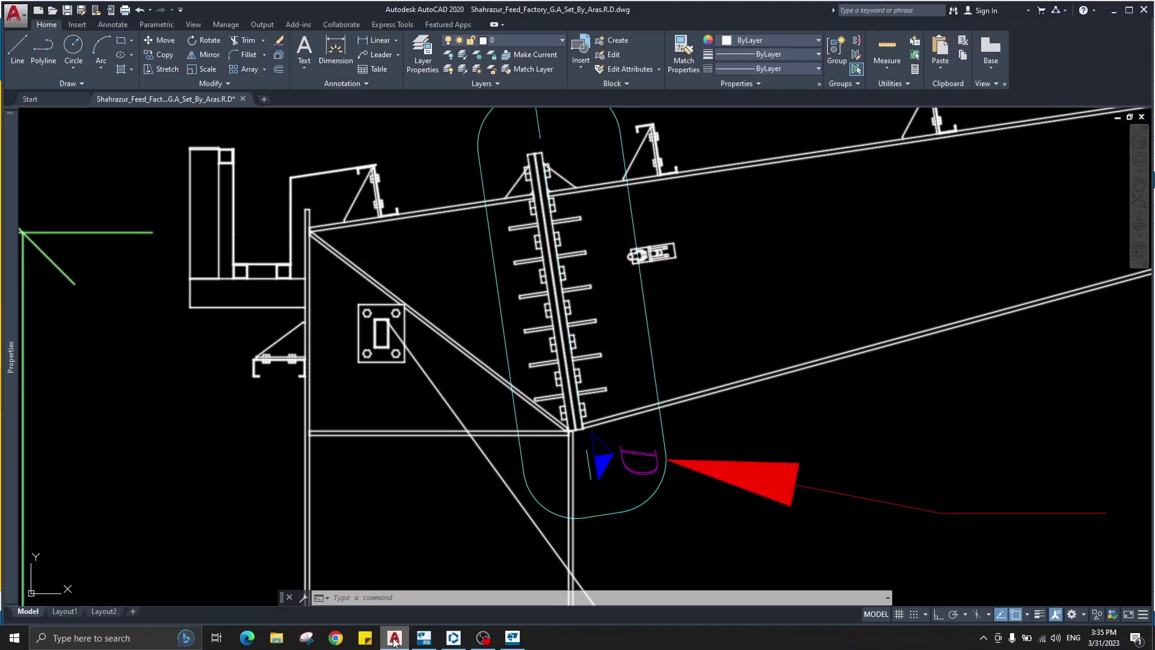
{"action": "scroll", "coordinate": [542, 462], "scroll_direction": "up", "scroll_amount": 10}
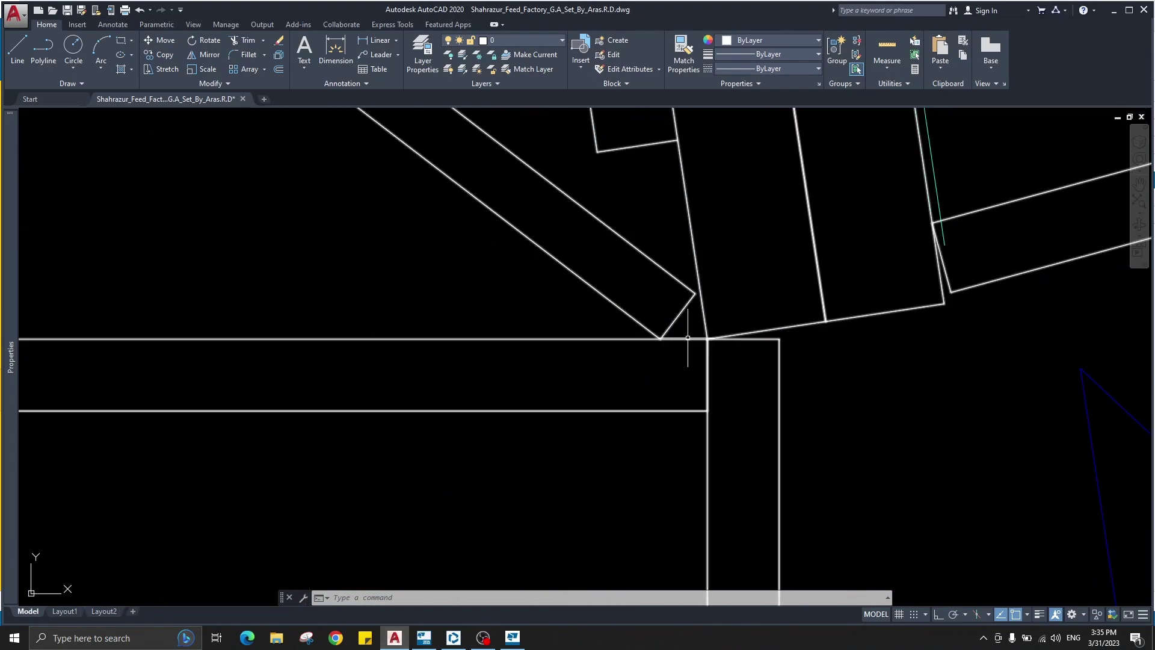
{"action": "scroll", "coordinate": [701, 394], "scroll_direction": "up", "scroll_amount": 5}
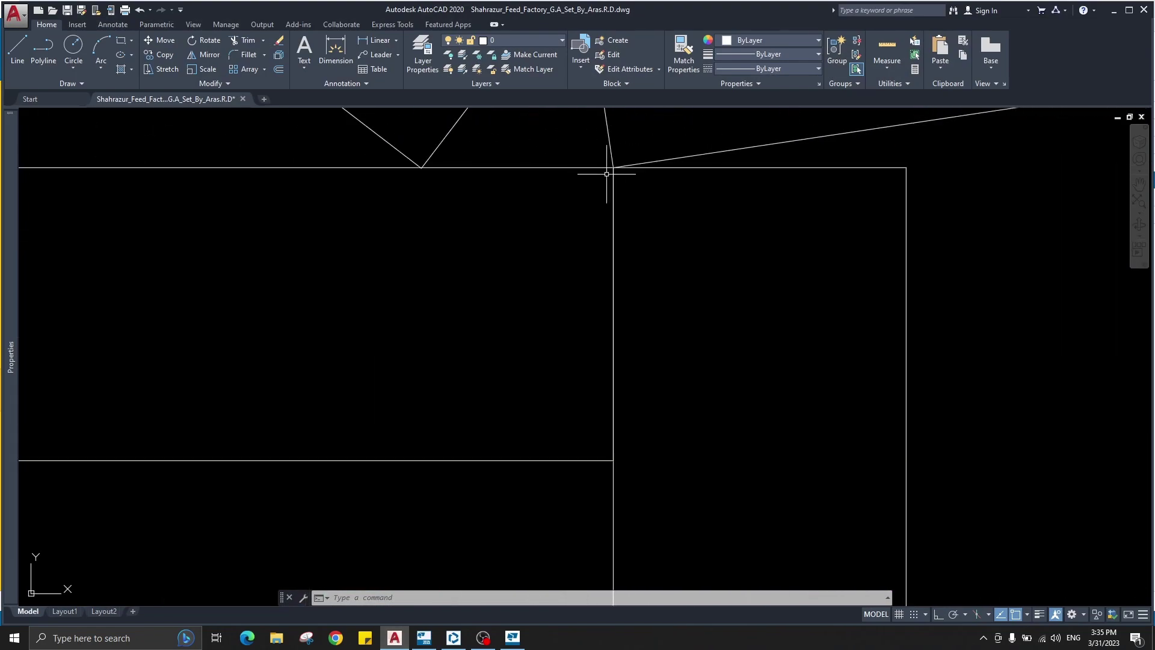
{"action": "scroll", "coordinate": [606, 174], "scroll_direction": "down", "scroll_amount": 5}
{"action": "left_click", "coordinate": [1115, 11]}
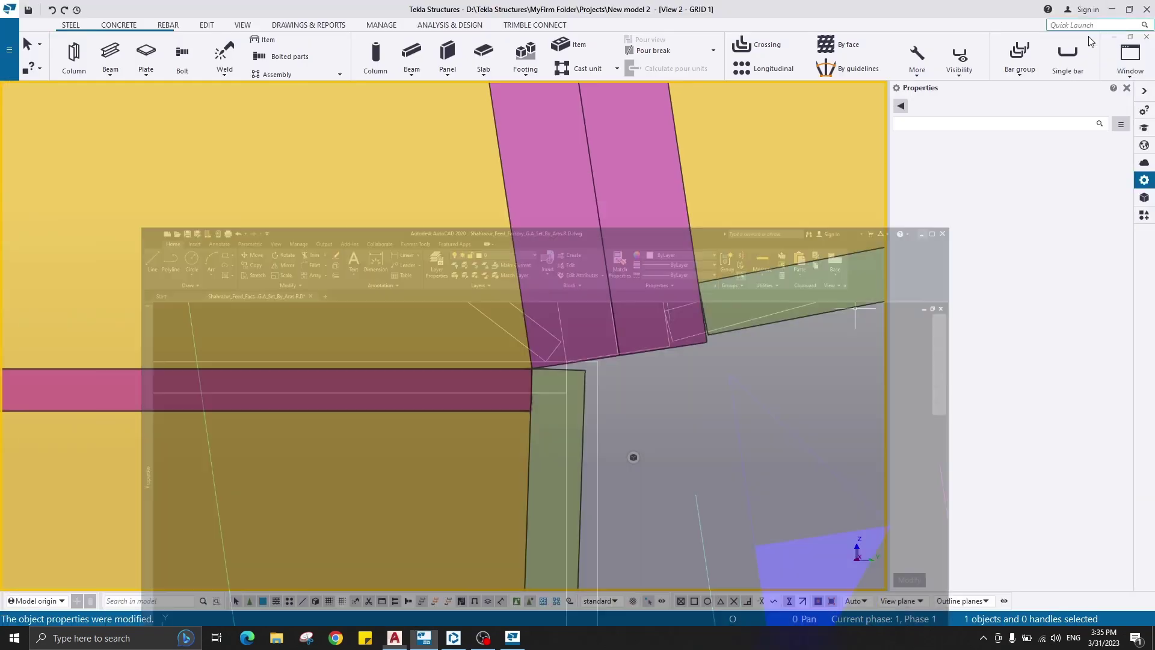
Trim the horizontal stiffener's end with a line cut along the inner face of the column's sloping inner flange.
{"action": "scroll", "coordinate": [514, 377], "scroll_direction": "up", "scroll_amount": 5}
{"action": "left_click", "coordinate": [511, 443]}
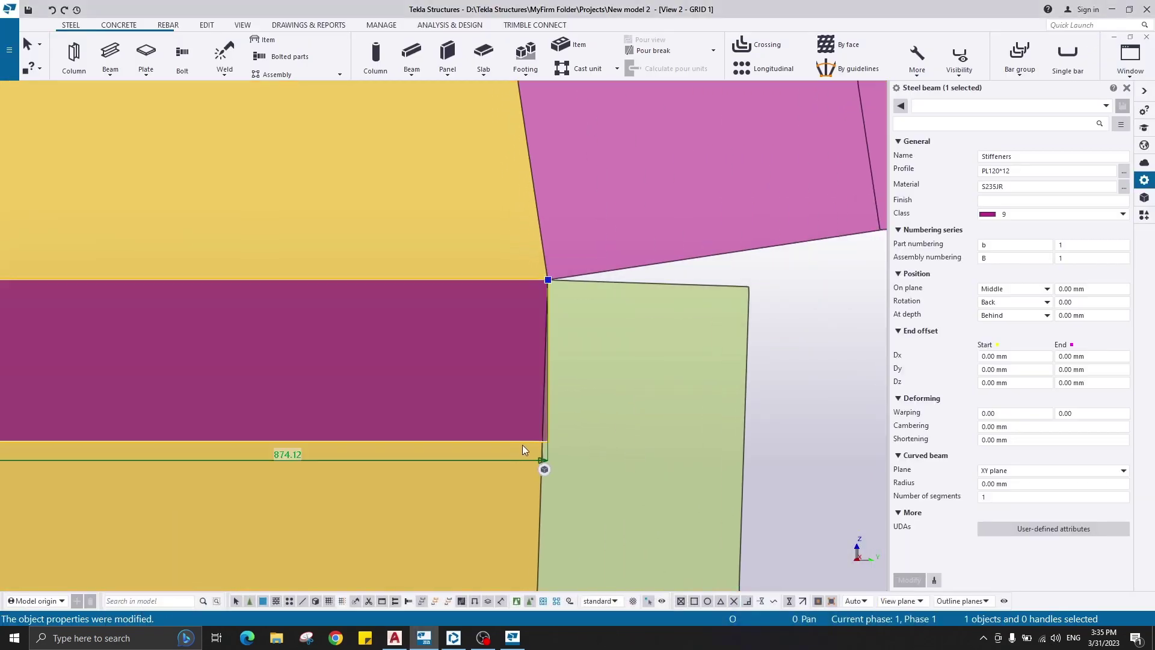
{"action": "scroll", "coordinate": [541, 409], "scroll_direction": "up", "scroll_amount": 4}
{"action": "scroll", "coordinate": [589, 289], "scroll_direction": "down", "scroll_amount": 6}
{"action": "scroll", "coordinate": [619, 279], "scroll_direction": "down", "scroll_amount": 3}
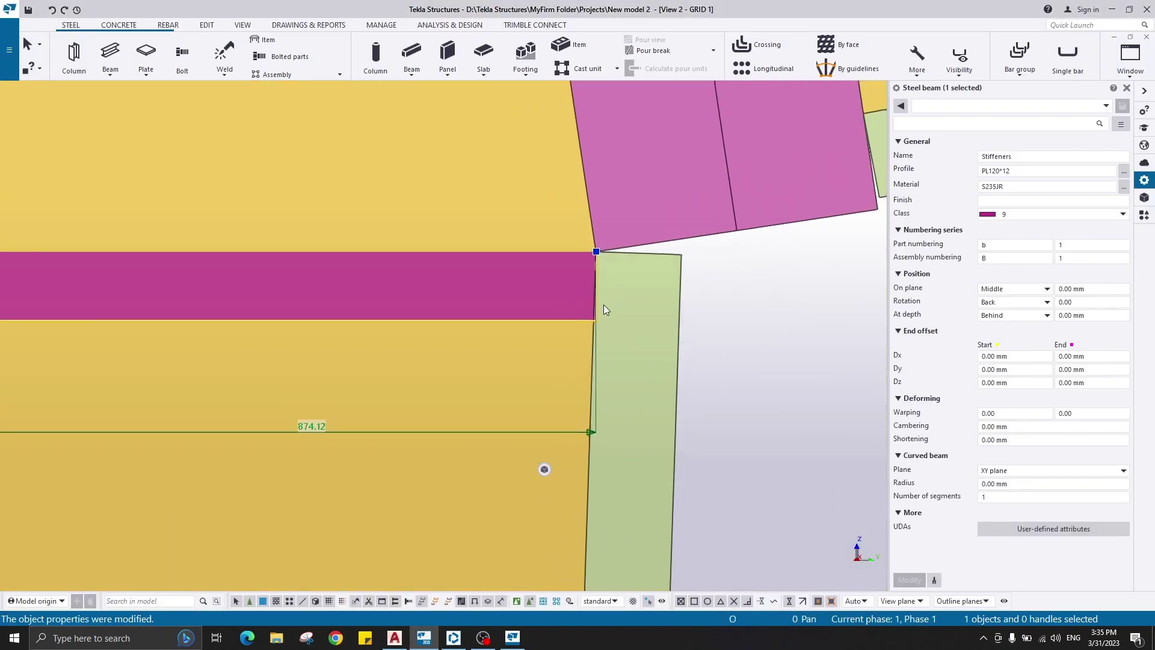
{"action": "scroll", "coordinate": [589, 229], "scroll_direction": "up", "scroll_amount": 7}
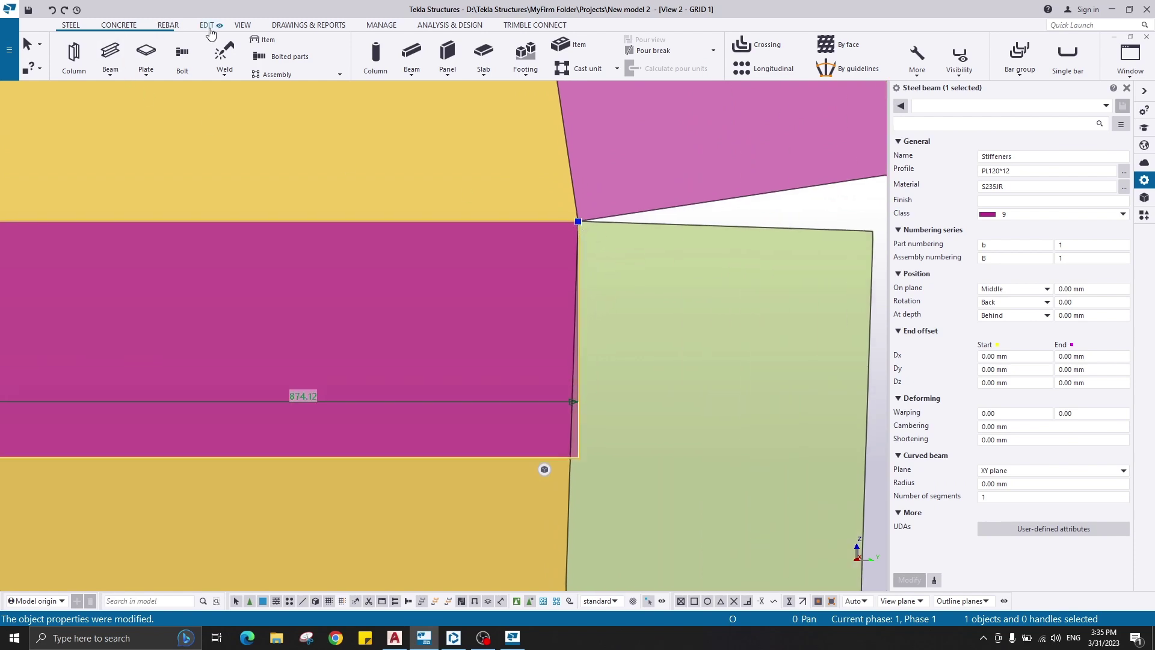
{"action": "left_click", "coordinate": [206, 25]}
{"action": "left_click", "coordinate": [80, 63]}
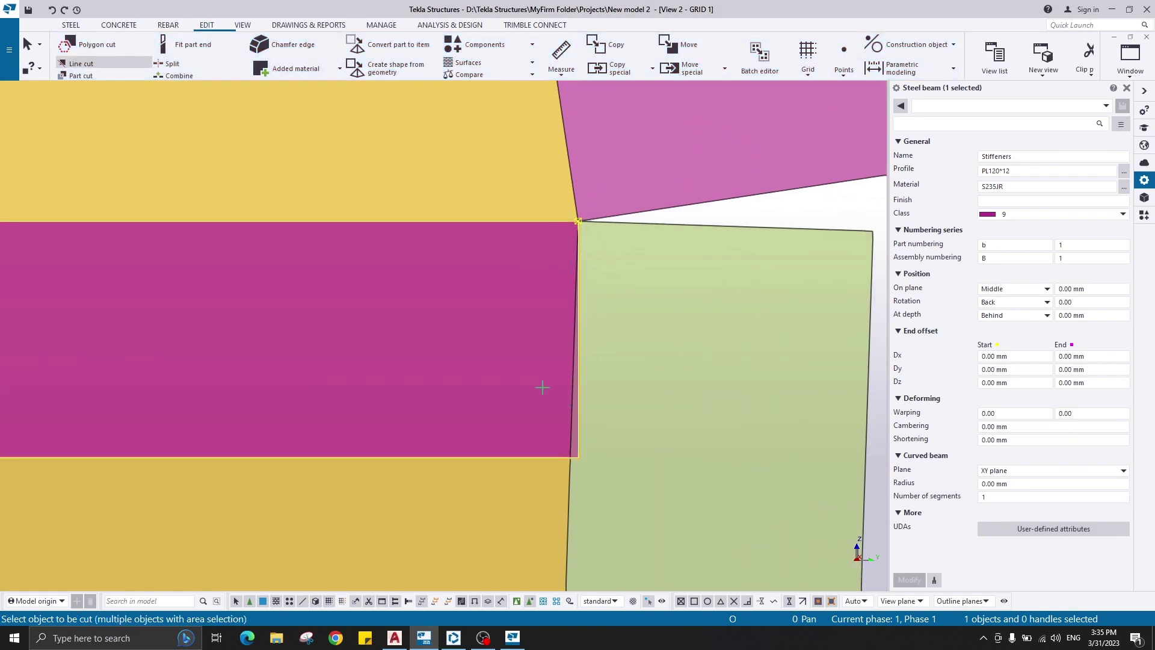
{"action": "left_click", "coordinate": [549, 455]}
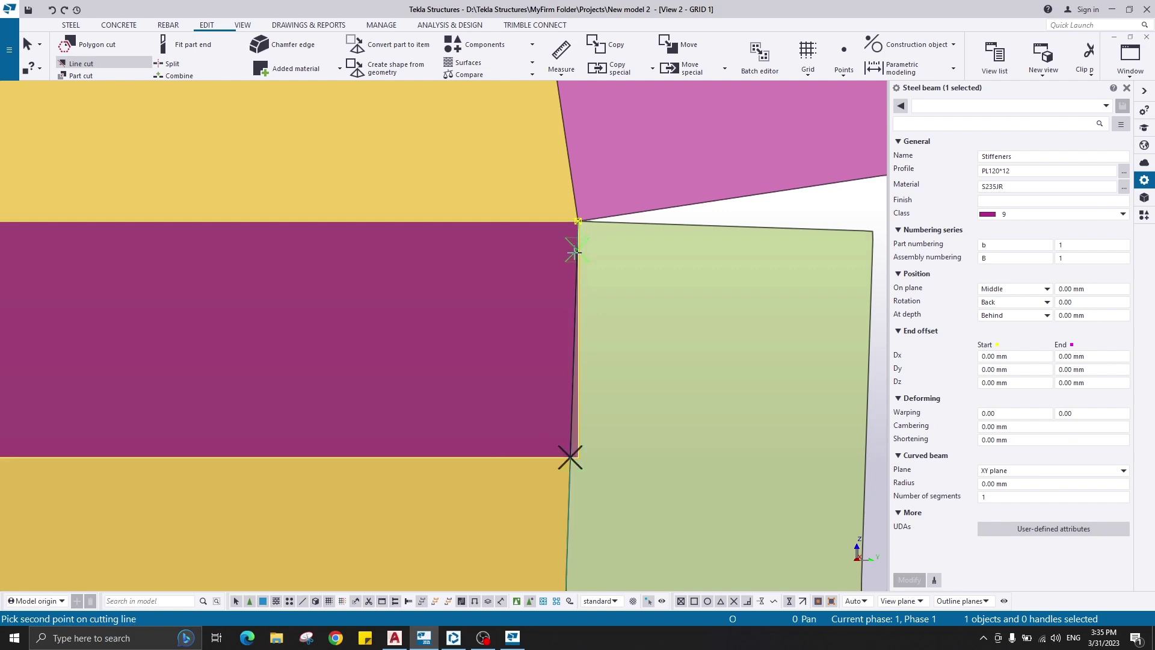
{"action": "scroll", "coordinate": [597, 472], "scroll_direction": "up", "scroll_amount": 2}
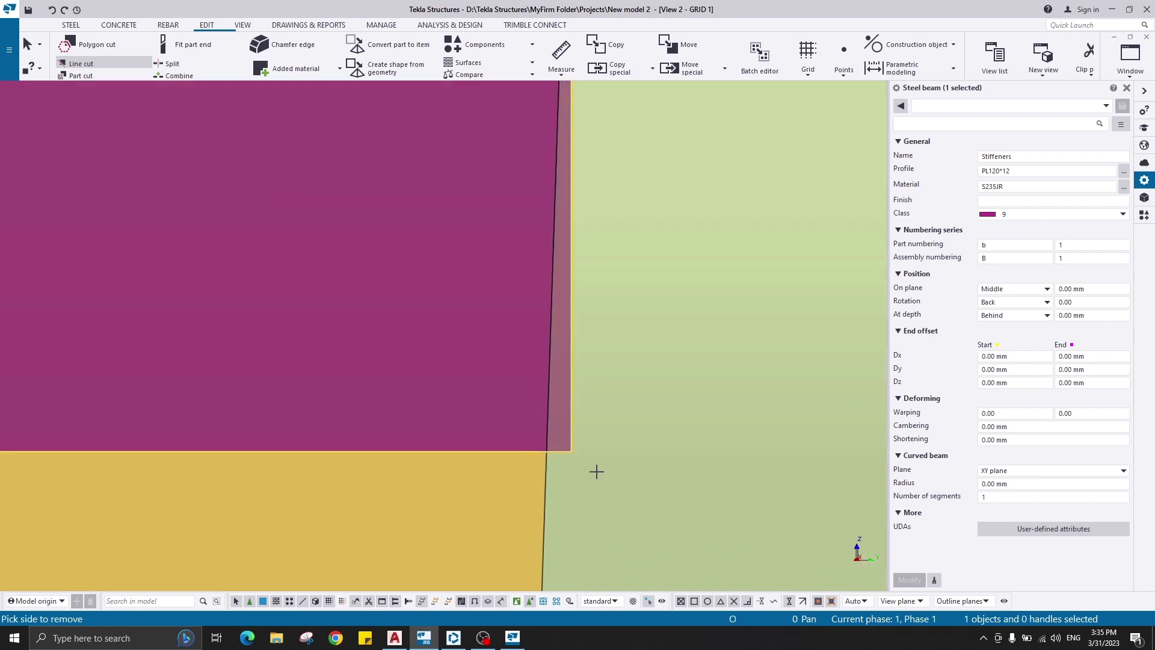
{"action": "left_click", "coordinate": [557, 426]}
{"action": "right_click", "coordinate": [607, 268]}
{"action": "left_click", "coordinate": [632, 277]}
Redraw the view of the trimmed horizontal stiffener at the knee.
{"action": "scroll", "coordinate": [631, 280], "scroll_direction": "down", "scroll_amount": 7}
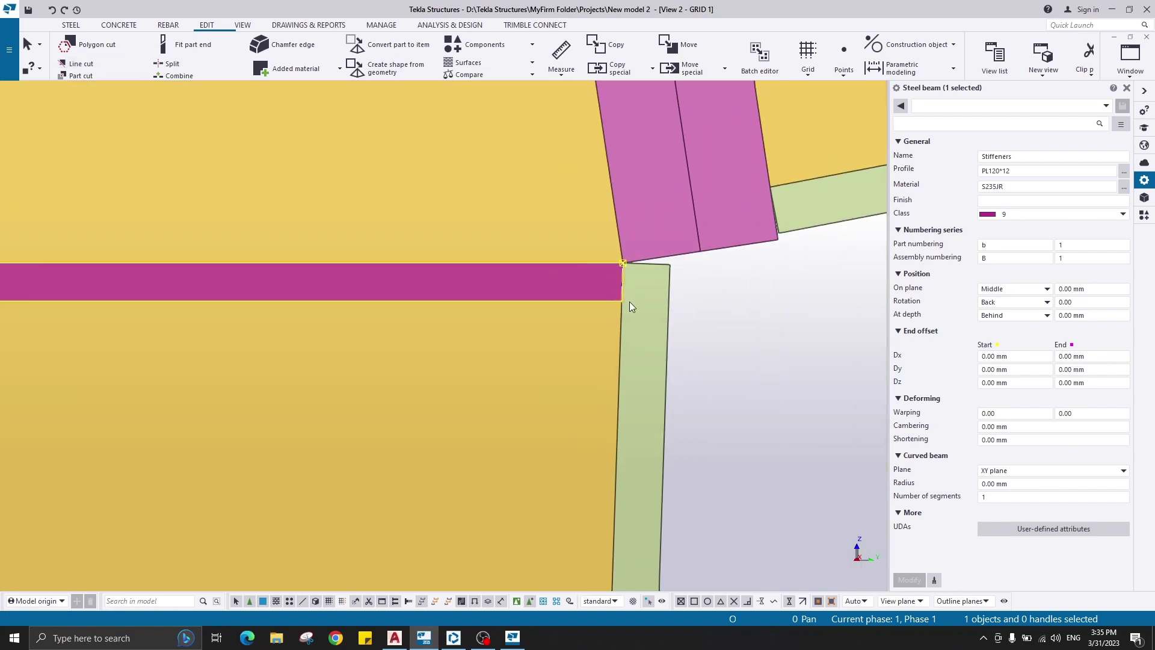
{"action": "scroll", "coordinate": [629, 303], "scroll_direction": "down", "scroll_amount": 3}
{"action": "right_click", "coordinate": [500, 291]}
{"action": "left_click", "coordinate": [547, 361]}
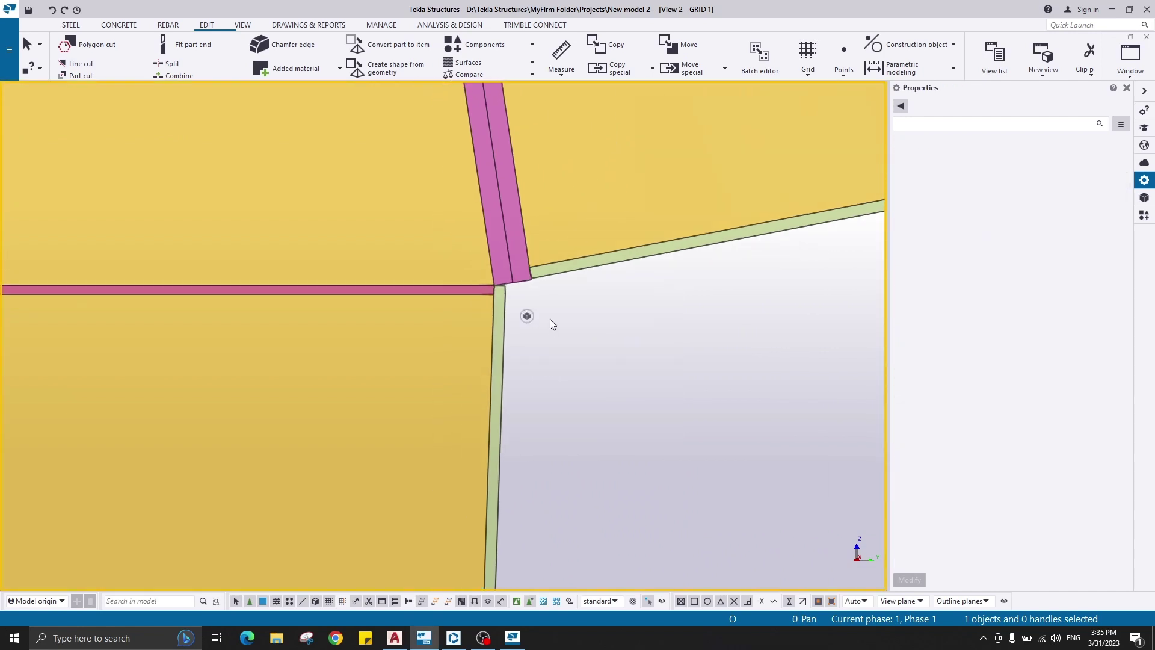
{"action": "scroll", "coordinate": [550, 319], "scroll_direction": "down", "scroll_amount": 3}
{"action": "middle_click_drag", "start_coordinate": [492, 334], "coordinate": [591, 289]}
{"action": "scroll", "coordinate": [575, 288], "scroll_direction": "down", "scroll_amount": 6}
{"action": "middle_click_drag", "start_coordinate": [544, 347], "coordinate": [371, 269]}
{"action": "scroll", "coordinate": [372, 194], "scroll_direction": "up", "scroll_amount": 3}
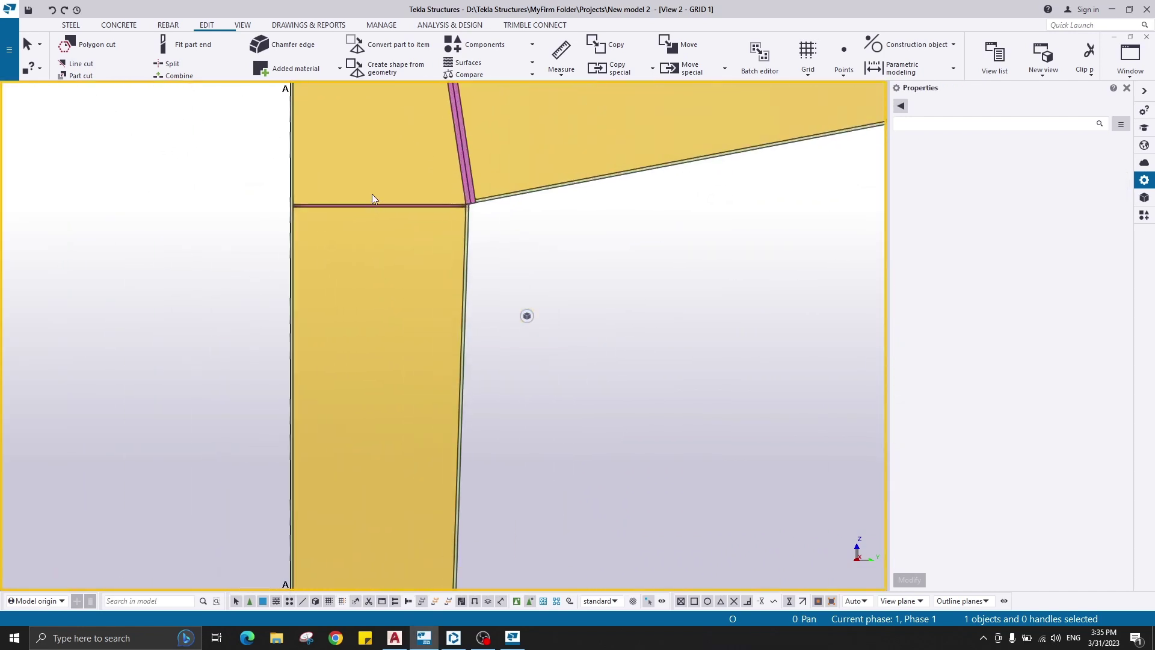
Set the horizontal stiffener's on-plane position to Left so it lies on one side of the column web.
{"action": "scroll", "coordinate": [373, 198], "scroll_direction": "up", "scroll_amount": 5}
{"action": "scroll", "coordinate": [284, 240], "scroll_direction": "down", "scroll_amount": 2}
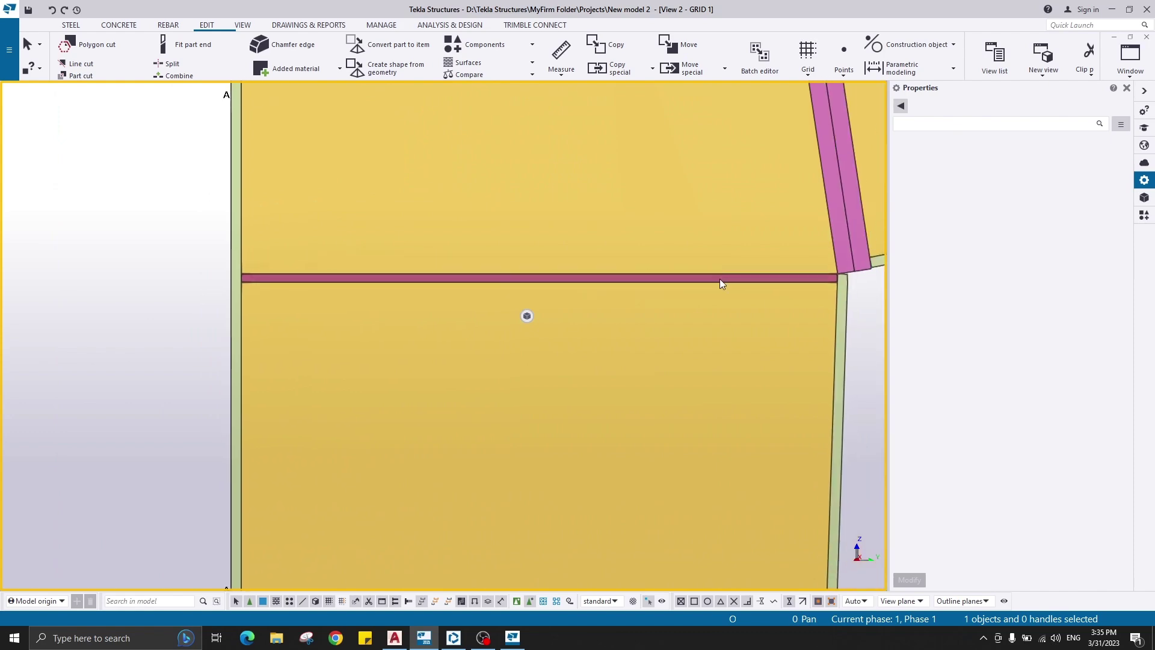
{"action": "middle_click_drag", "start_coordinate": [719, 279], "coordinate": [547, 286]}
{"action": "scroll", "coordinate": [602, 289], "scroll_direction": "up", "scroll_amount": 2}
{"action": "key", "text": "v"}
{"action": "left_click", "coordinate": [685, 283]}
{"action": "scroll", "coordinate": [609, 265], "scroll_direction": "down", "scroll_amount": 3}
{"action": "middle_click_drag", "start_coordinate": [609, 264], "coordinate": [687, 286], "text": "ctrl"}
{"action": "left_click", "coordinate": [632, 302]}
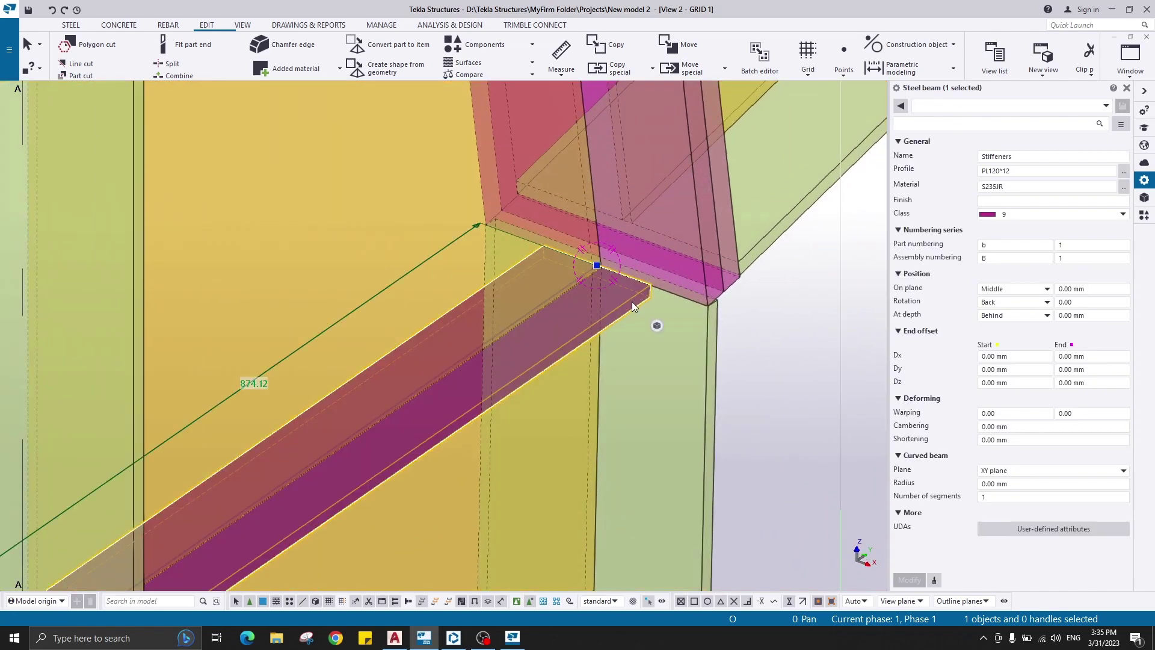
{"action": "scroll", "coordinate": [493, 255], "scroll_direction": "down", "scroll_amount": 2}
{"action": "scroll", "coordinate": [492, 254], "scroll_direction": "up", "scroll_amount": 2}
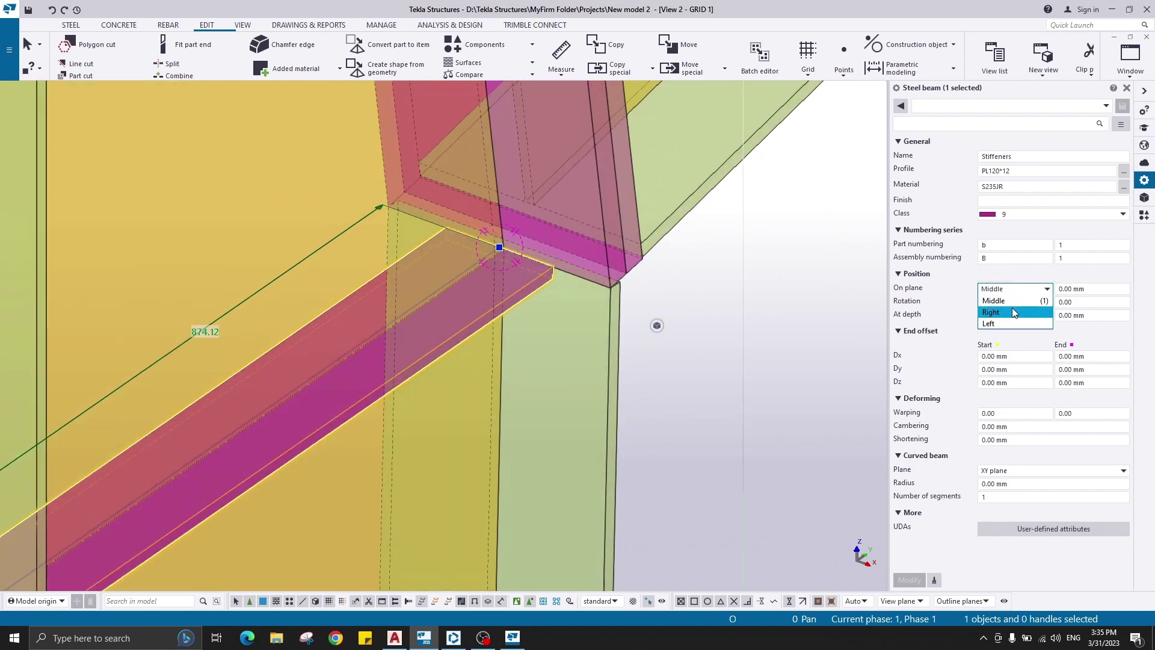
{"action": "left_click", "coordinate": [910, 581]}
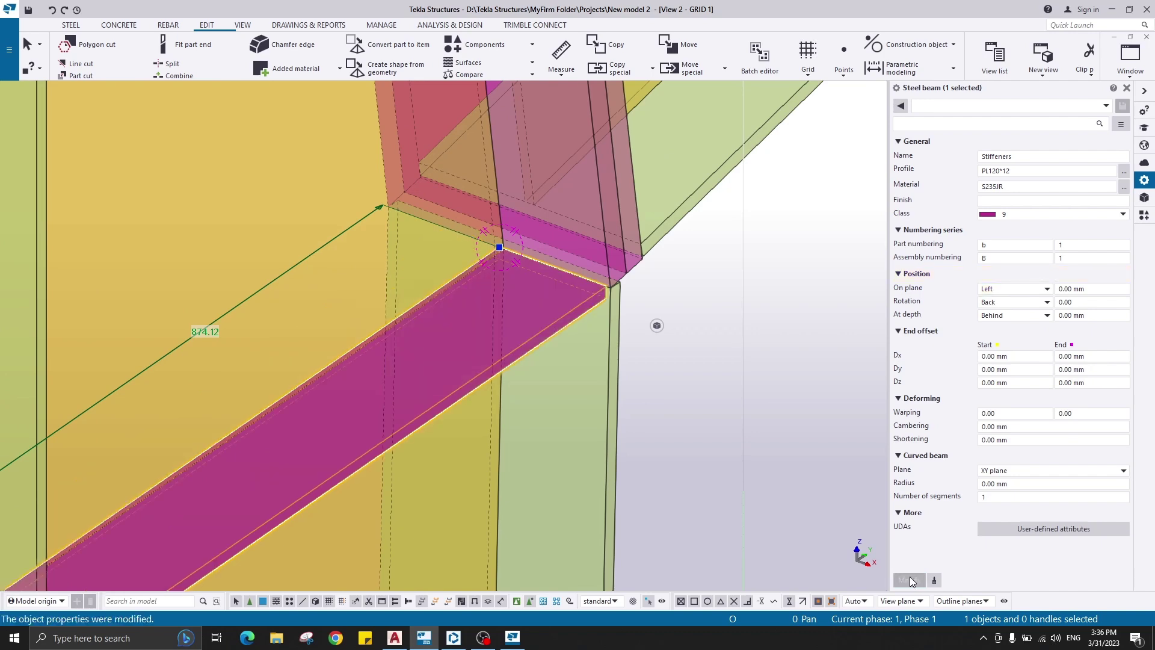
{"action": "left_click", "coordinate": [789, 396]}
Move the horizontal stiffener outward from its outer top corner to the edge corner of the column's inner flange.
{"action": "scroll", "coordinate": [491, 235], "scroll_direction": "up", "scroll_amount": 4}
{"action": "scroll", "coordinate": [680, 294], "scroll_direction": "down", "scroll_amount": 3}
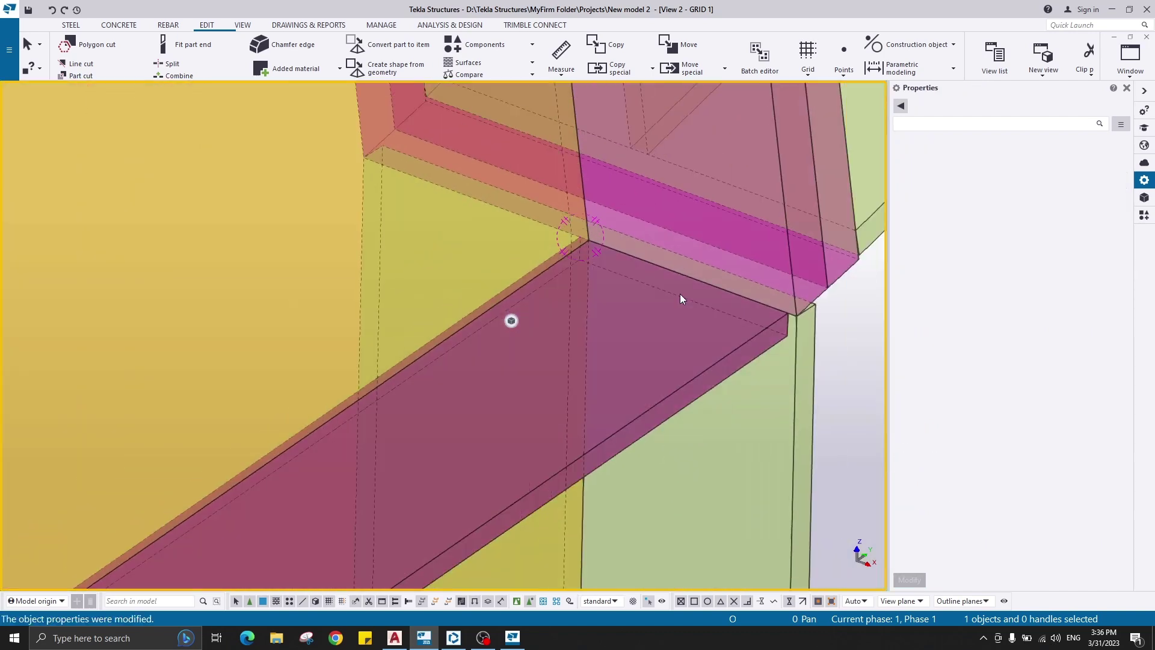
{"action": "scroll", "coordinate": [692, 305], "scroll_direction": "up", "scroll_amount": 3}
{"action": "left_click", "coordinate": [571, 288]}
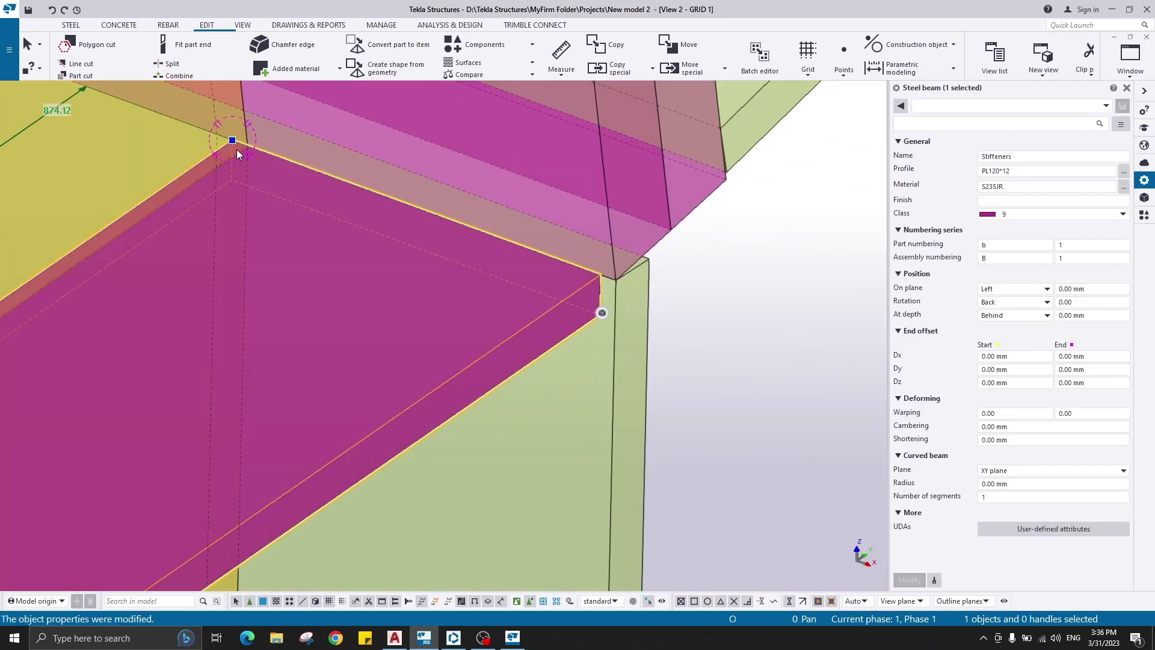
{"action": "right_click", "coordinate": [724, 273]}
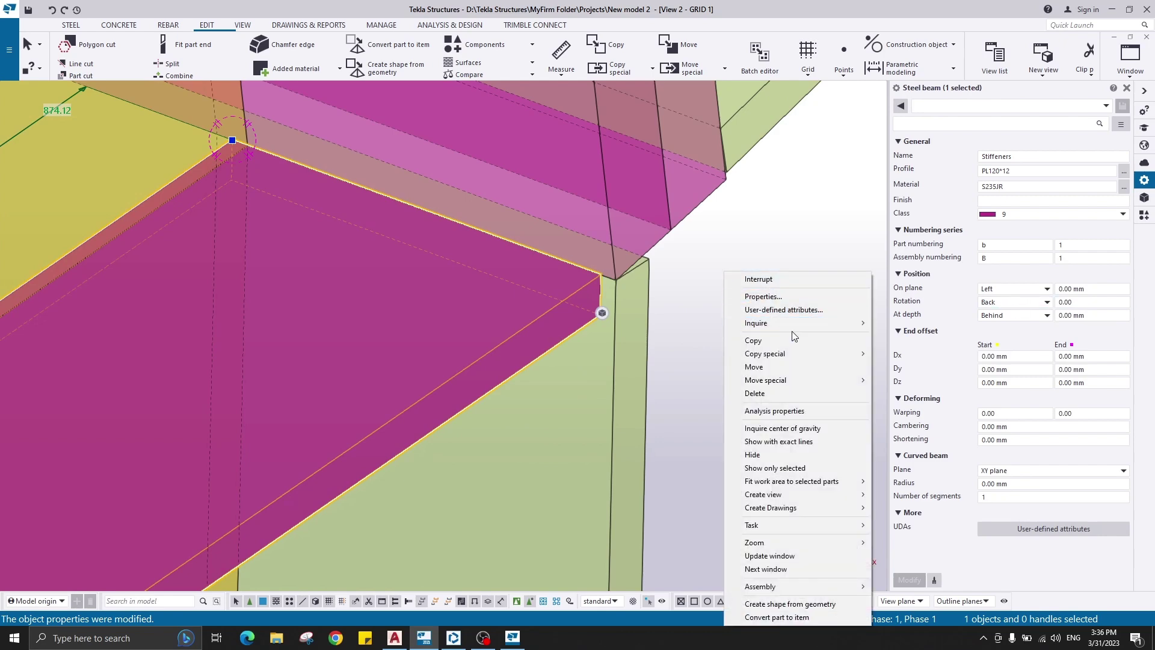
{"action": "left_click", "coordinate": [776, 366]}
{"action": "scroll", "coordinate": [665, 289], "scroll_direction": "up", "scroll_amount": 4}
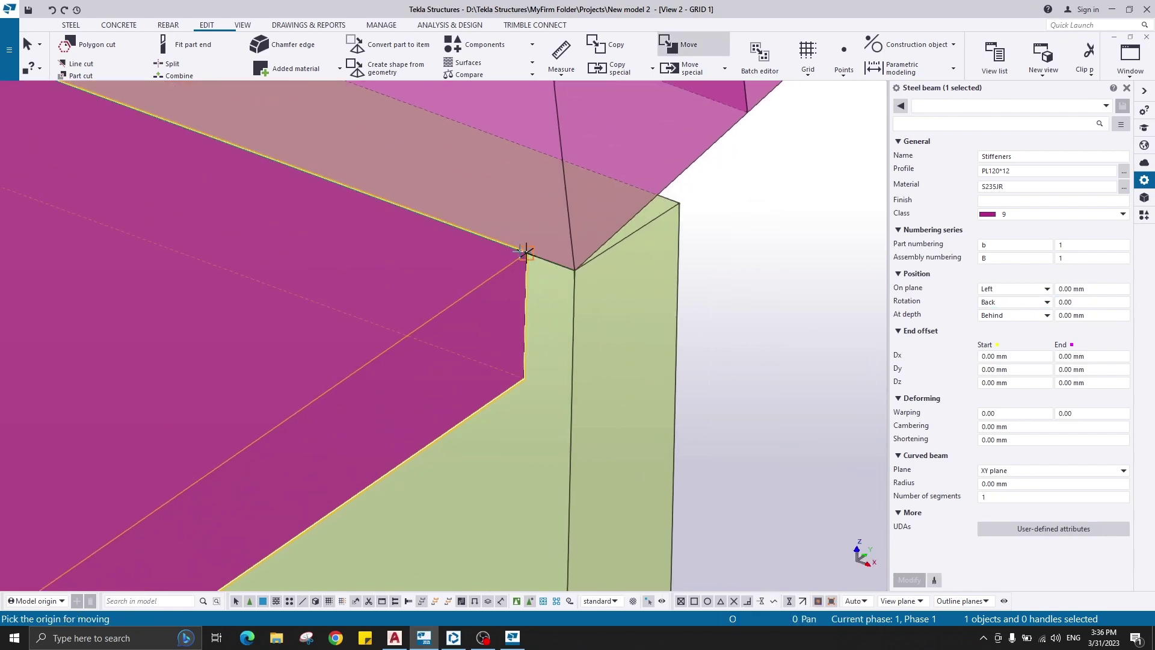
{"action": "left_click", "coordinate": [526, 251]}
{"action": "left_click", "coordinate": [578, 271]}
Change the horizontal stiffener's on-plane position to Right.
{"action": "scroll", "coordinate": [486, 302], "scroll_direction": "down", "scroll_amount": 2}
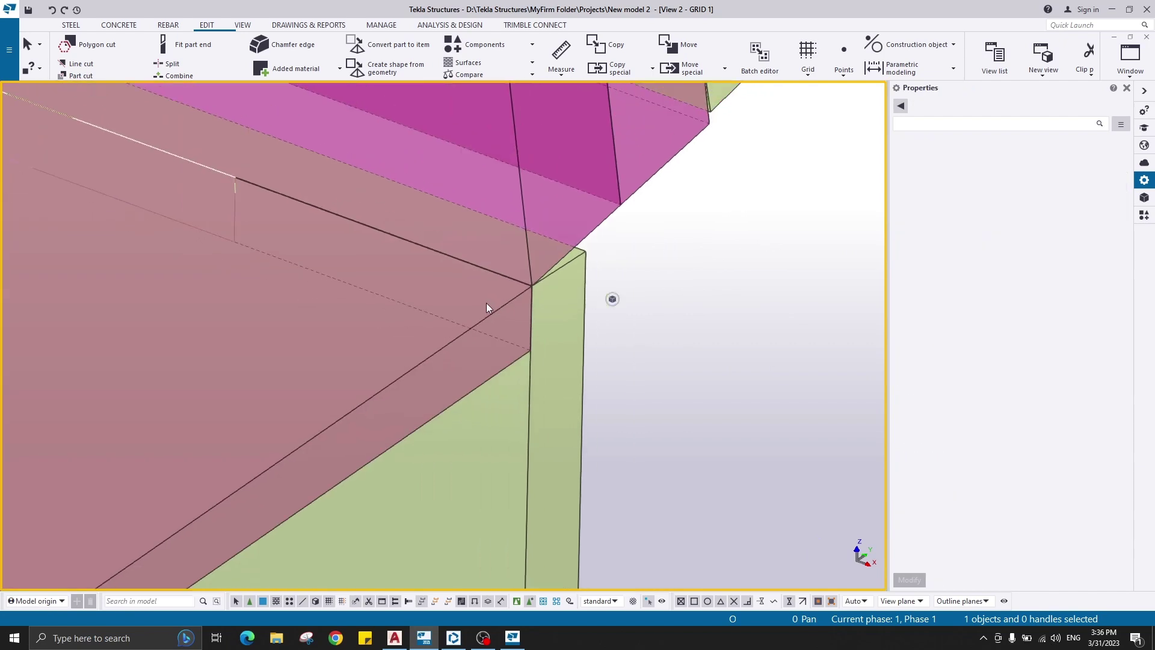
{"action": "scroll", "coordinate": [501, 304], "scroll_direction": "down", "scroll_amount": 5}
{"action": "scroll", "coordinate": [251, 215], "scroll_direction": "down", "scroll_amount": 5}
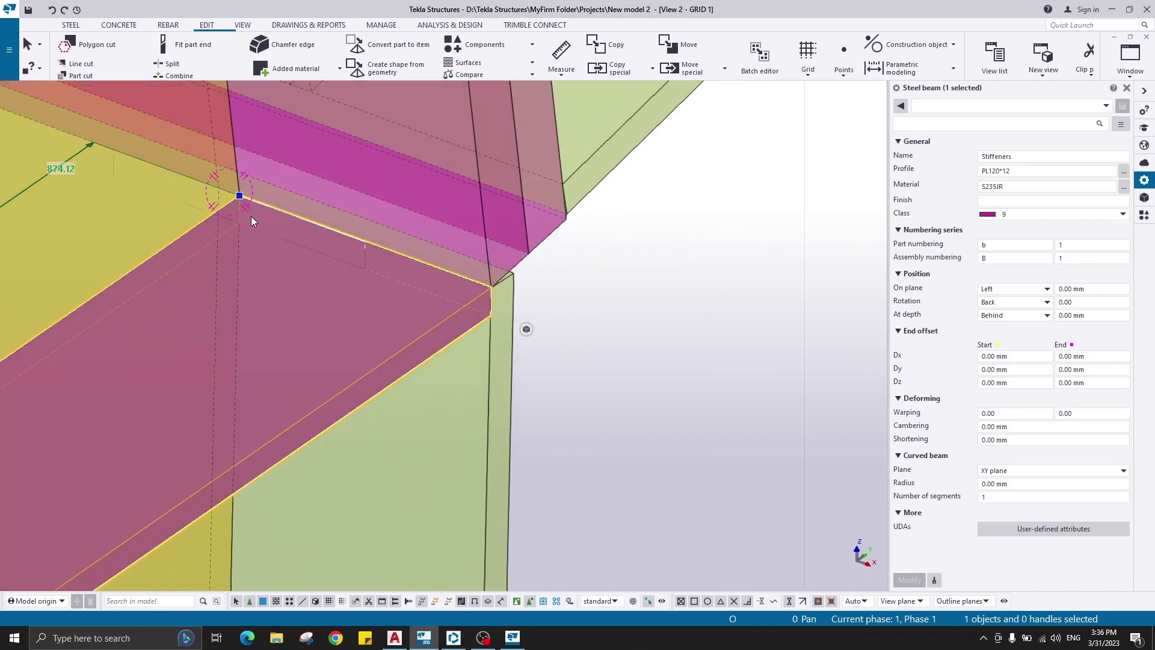
{"action": "middle_click_drag", "start_coordinate": [252, 217], "coordinate": [454, 221]}
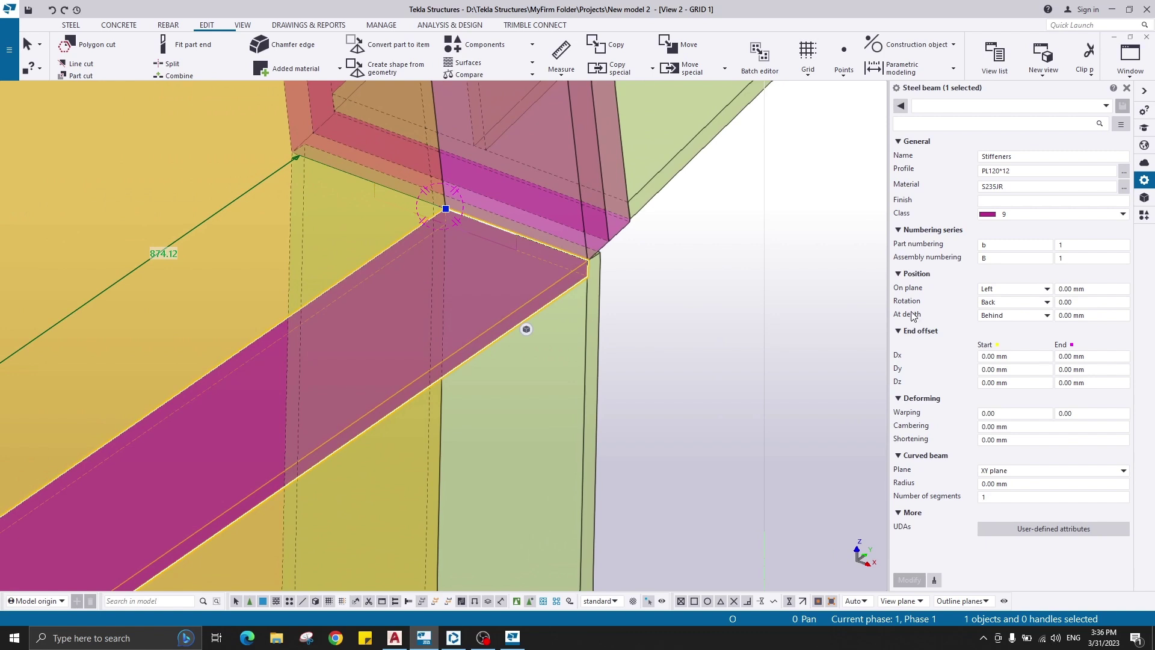
{"action": "left_click", "coordinate": [1017, 313]}
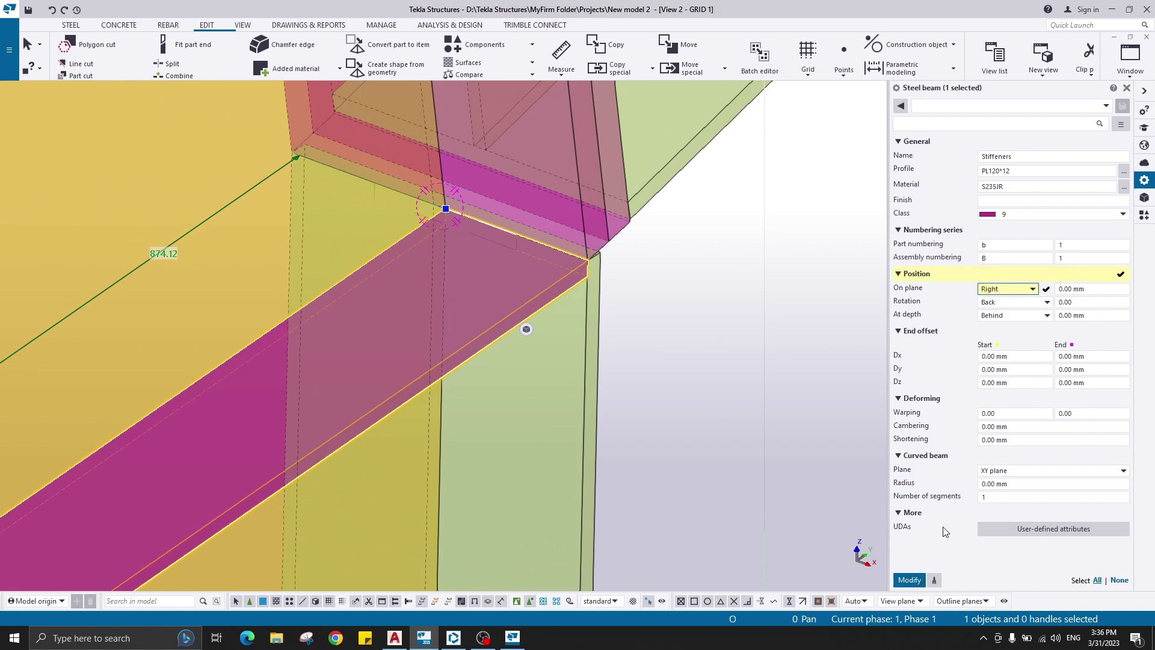
{"action": "left_click", "coordinate": [910, 580]}
{"action": "left_click", "coordinate": [745, 386]}
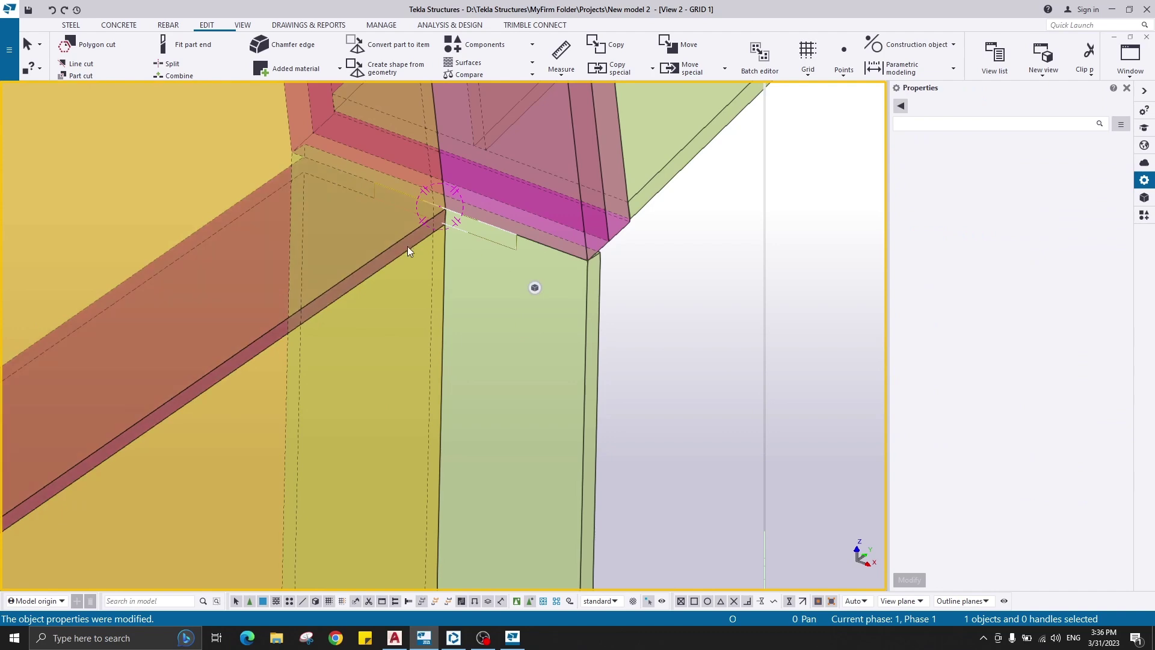
Move the horizontal stiffener from its end corner beside the web to the outer edge corner of the column's inner flange.
{"action": "left_click", "coordinate": [407, 244]}
{"action": "right_click", "coordinate": [448, 220]}
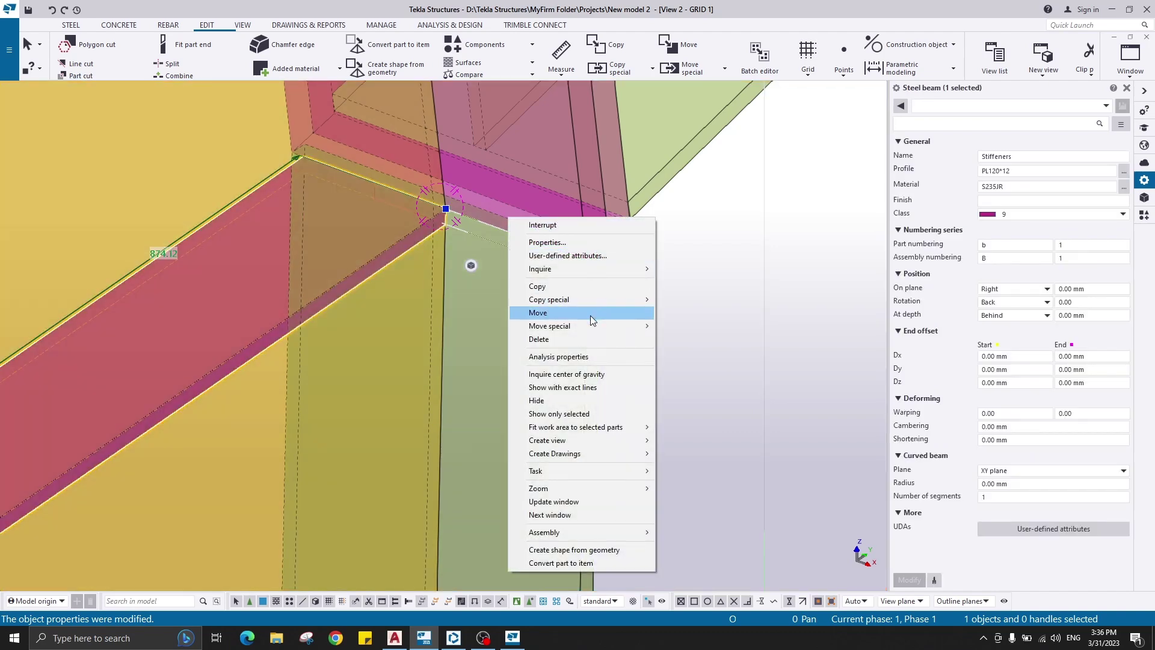
{"action": "left_click", "coordinate": [481, 309]}
{"action": "scroll", "coordinate": [425, 227], "scroll_direction": "up", "scroll_amount": 2}
{"action": "left_click", "coordinate": [454, 197]}
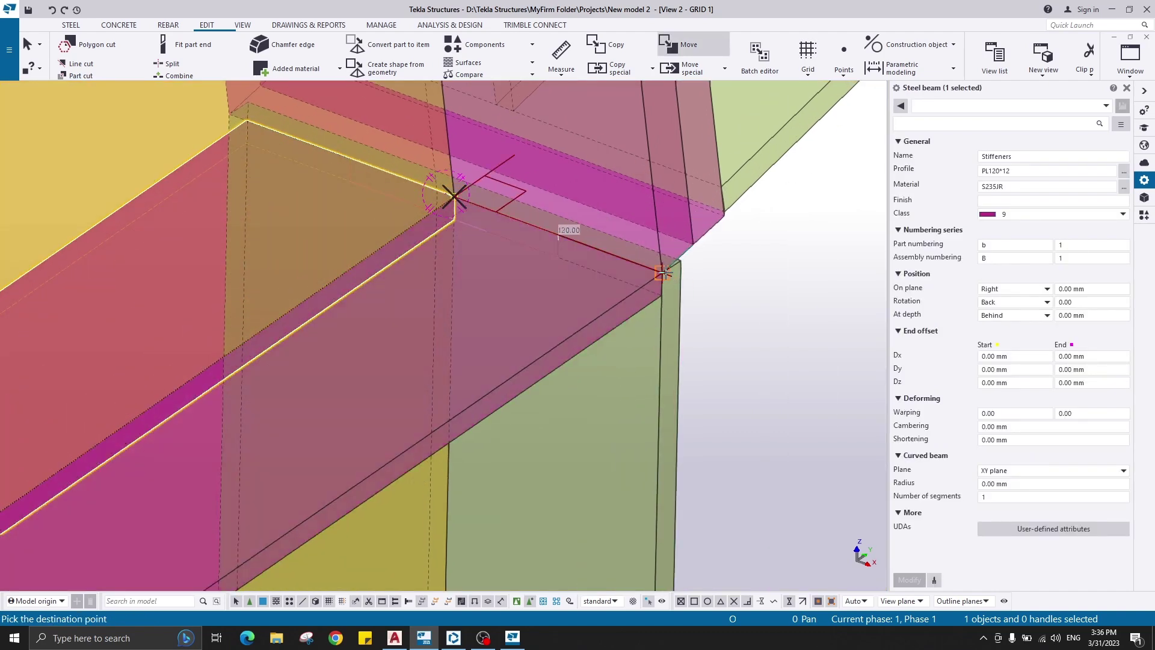
{"action": "left_click", "coordinate": [662, 272]}
{"action": "right_click", "coordinate": [768, 219]}
{"action": "left_click", "coordinate": [809, 274]}
{"action": "scroll", "coordinate": [740, 282], "scroll_direction": "down", "scroll_amount": 5}
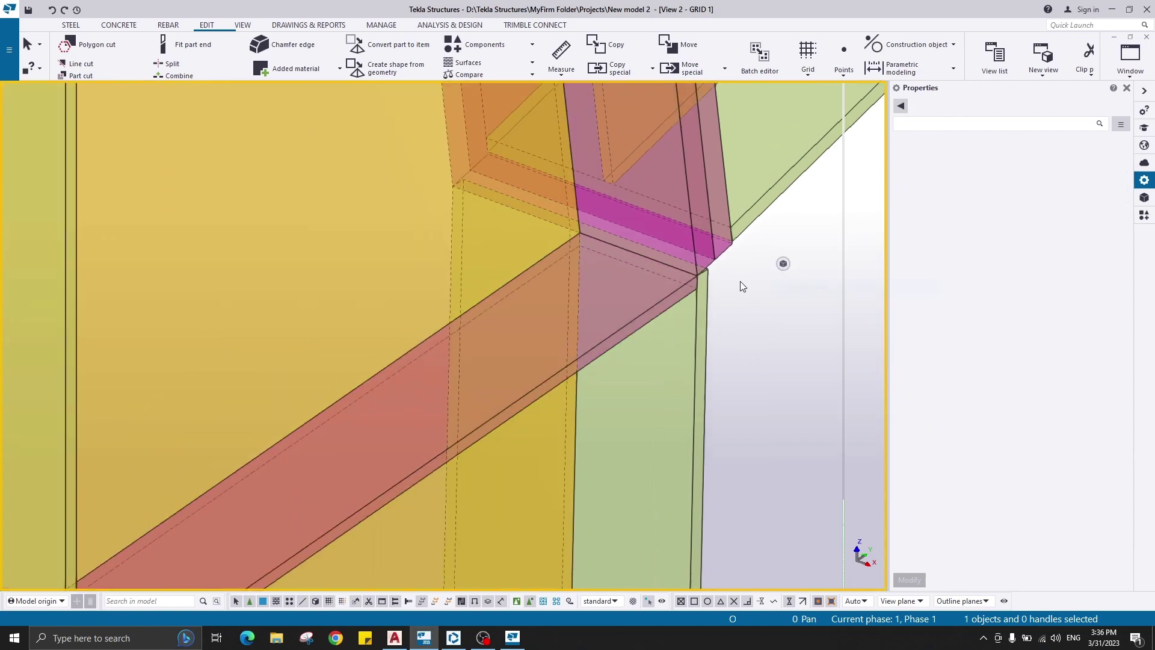
Inspect the knee in the flat elevation, then switch to AutoCAD, examine both ends of the diagonal stiffener, and return to Tekla Structures.
{"action": "mouse_move", "coordinate": [723, 295]}
{"action": "middle_mouse_down", "text": "ctrl"}
{"action": "mouse_move", "coordinate": [601, 319]}
{"action": "mouse_move", "coordinate": [481, 299]}
{"action": "mouse_move", "coordinate": [680, 325]}
{"action": "mouse_move", "coordinate": [842, 291]}
{"action": "mouse_move", "coordinate": [602, 344]}
{"action": "mouse_move", "coordinate": [701, 306]}
{"action": "mouse_move", "coordinate": [573, 267]}
{"action": "middle_mouse_up", "text": "ctrl"}
{"action": "key", "text": "ctrl+p"}
{"action": "scroll", "coordinate": [256, 243], "scroll_direction": "up", "scroll_amount": 10}
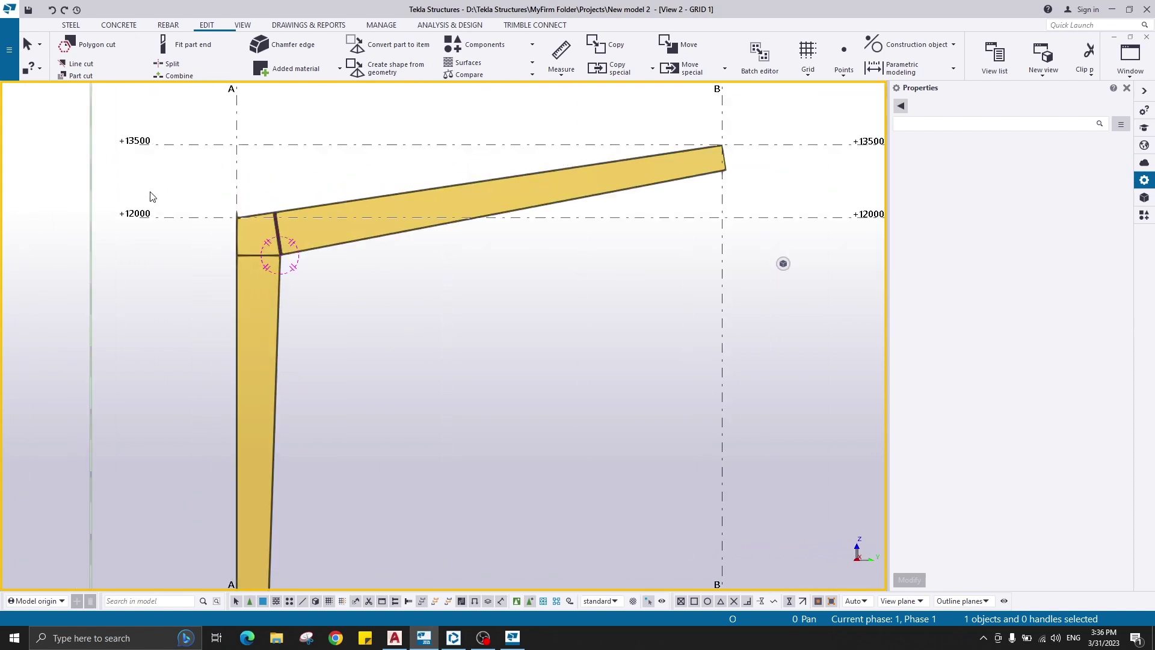
{"action": "middle_click_drag", "start_coordinate": [274, 248], "coordinate": [429, 334]}
{"action": "scroll", "coordinate": [430, 334], "scroll_direction": "up", "scroll_amount": 5}
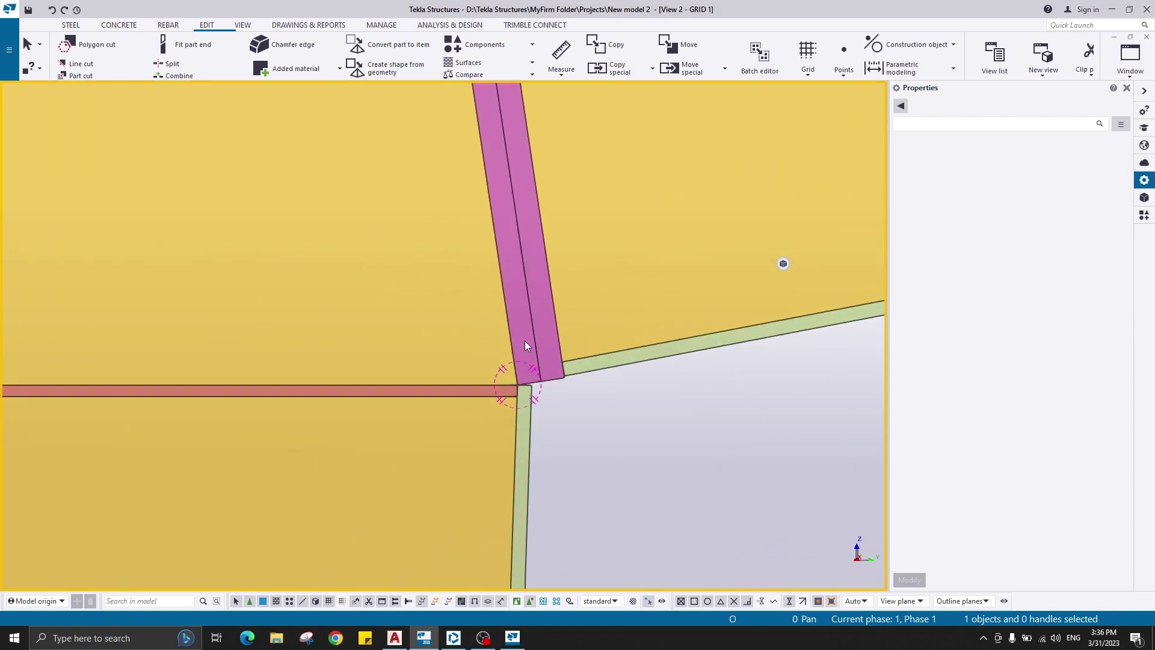
{"action": "scroll", "coordinate": [525, 341], "scroll_direction": "up", "scroll_amount": 3}
{"action": "left_click", "coordinate": [393, 635]}
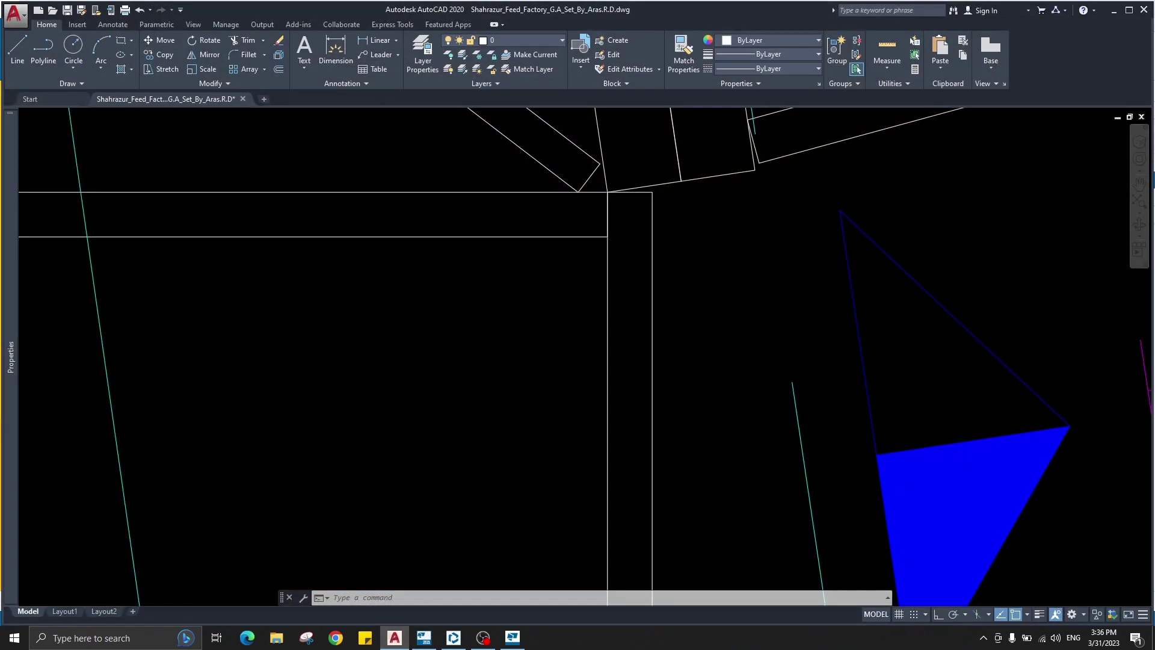
{"action": "scroll", "coordinate": [569, 430], "scroll_direction": "down", "scroll_amount": 6}
{"action": "scroll", "coordinate": [572, 382], "scroll_direction": "up", "scroll_amount": 8}
{"action": "scroll", "coordinate": [592, 319], "scroll_direction": "down", "scroll_amount": 12}
{"action": "mouse_move", "coordinate": [605, 345]}
{"action": "middle_mouse_down"}
{"action": "mouse_move", "coordinate": [638, 430]}
{"action": "mouse_move", "coordinate": [728, 520]}
{"action": "middle_mouse_up"}
{"action": "scroll", "coordinate": [464, 308], "scroll_direction": "up", "scroll_amount": 10}
{"action": "scroll", "coordinate": [470, 278], "scroll_direction": "down", "scroll_amount": 4}
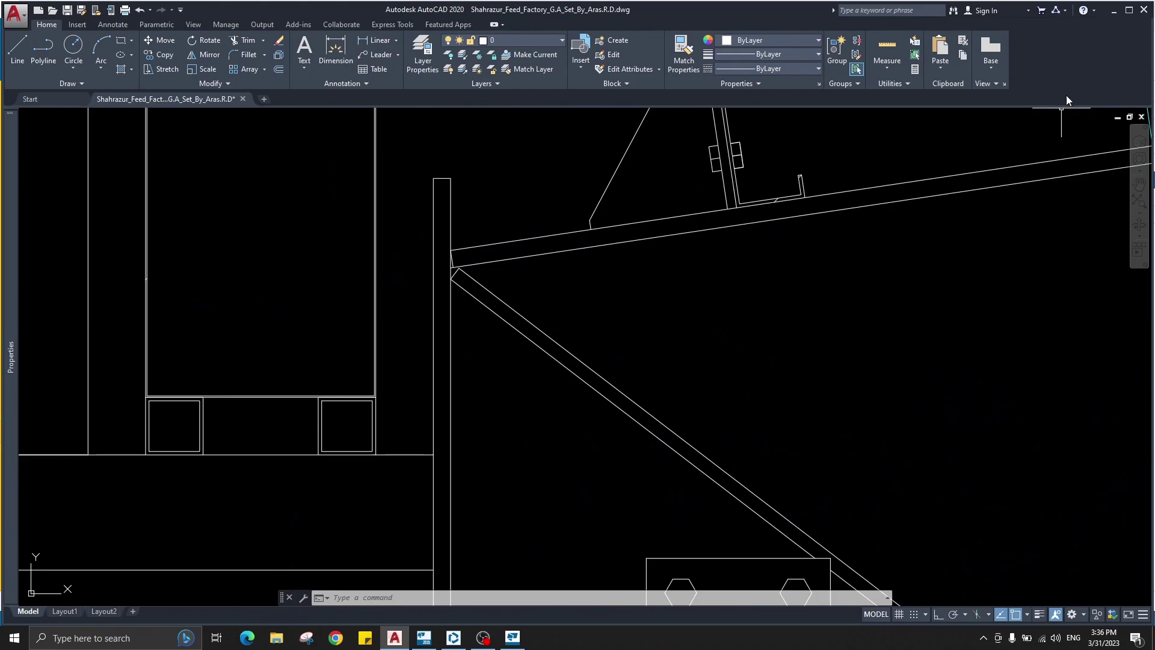
{"action": "left_click", "coordinate": [1116, 10]}
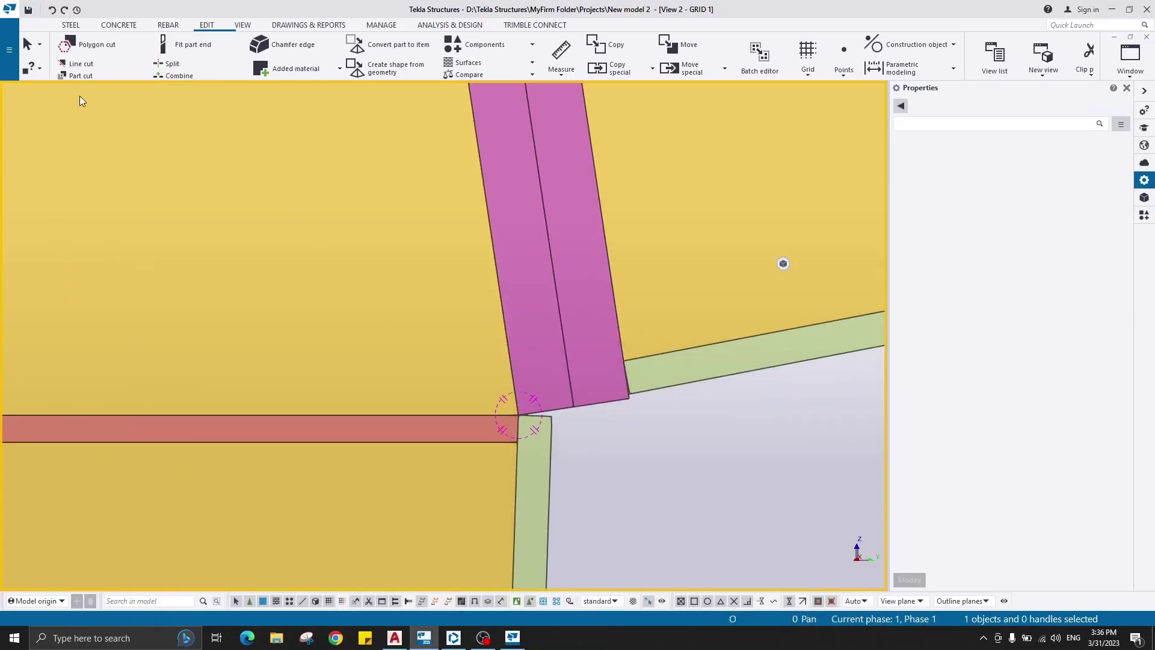
Create a PL120*12 diagonal stiffener beam from the knee's inner corner to where the rafter's top flange underside meets the outer column flange.
{"action": "left_click", "coordinate": [72, 25]}
{"action": "left_click", "coordinate": [474, 424]}
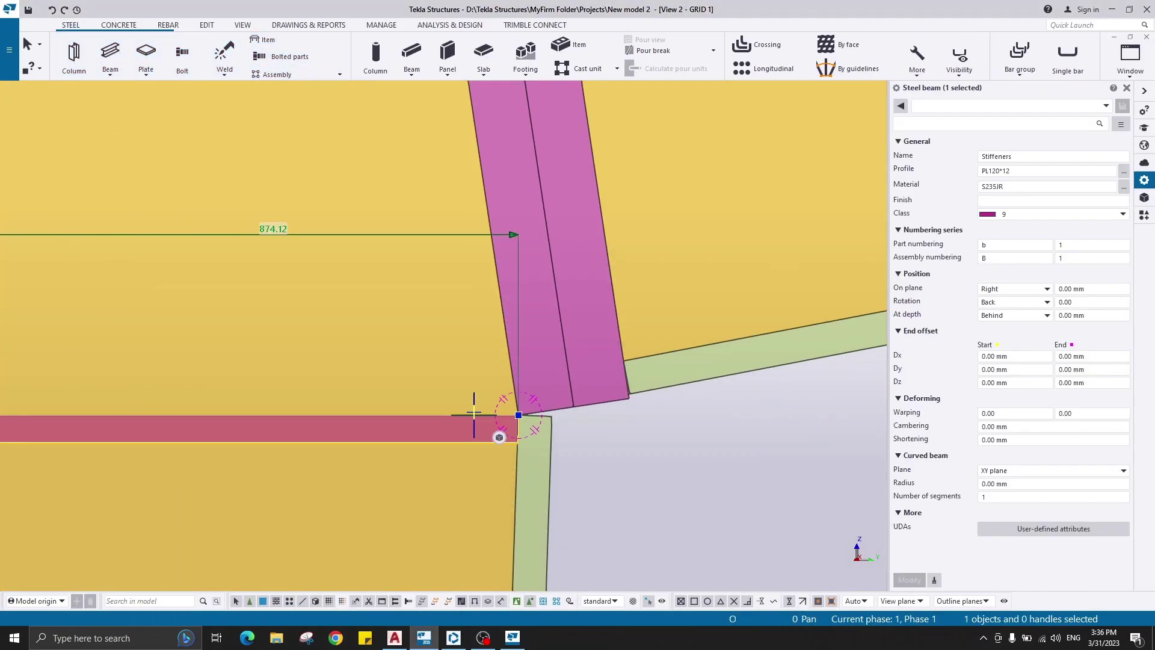
{"action": "scroll", "coordinate": [512, 256], "scroll_direction": "down", "scroll_amount": 3}
{"action": "middle_click_drag", "start_coordinate": [511, 255], "coordinate": [544, 356]}
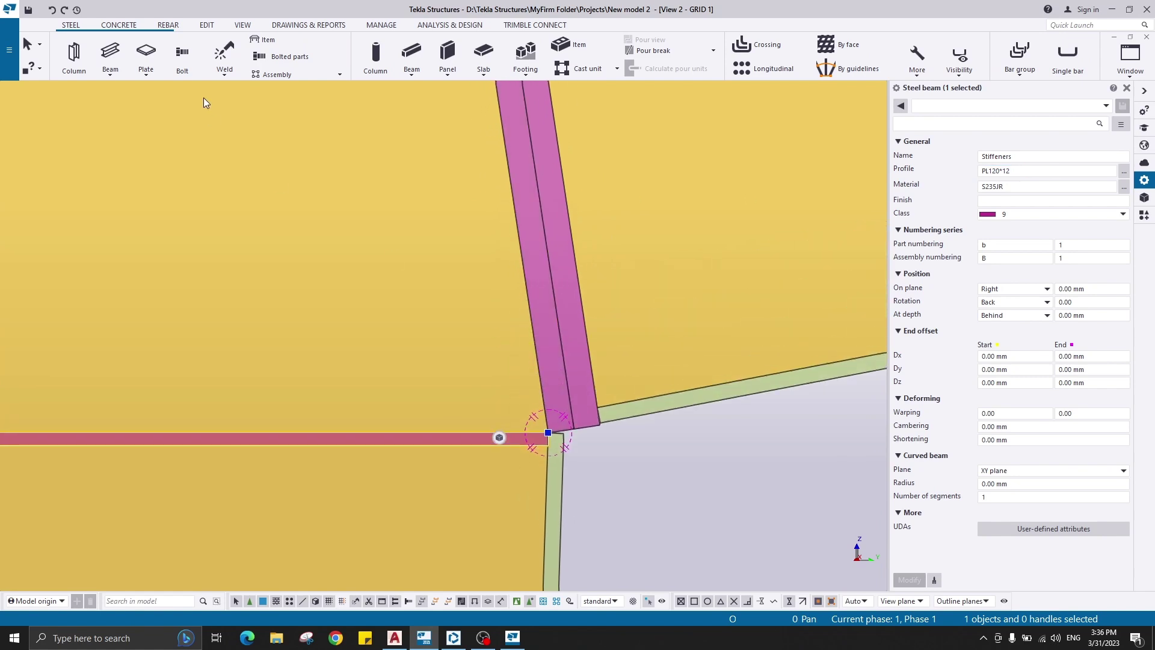
{"action": "scroll", "coordinate": [575, 470], "scroll_direction": "up", "scroll_amount": 2}
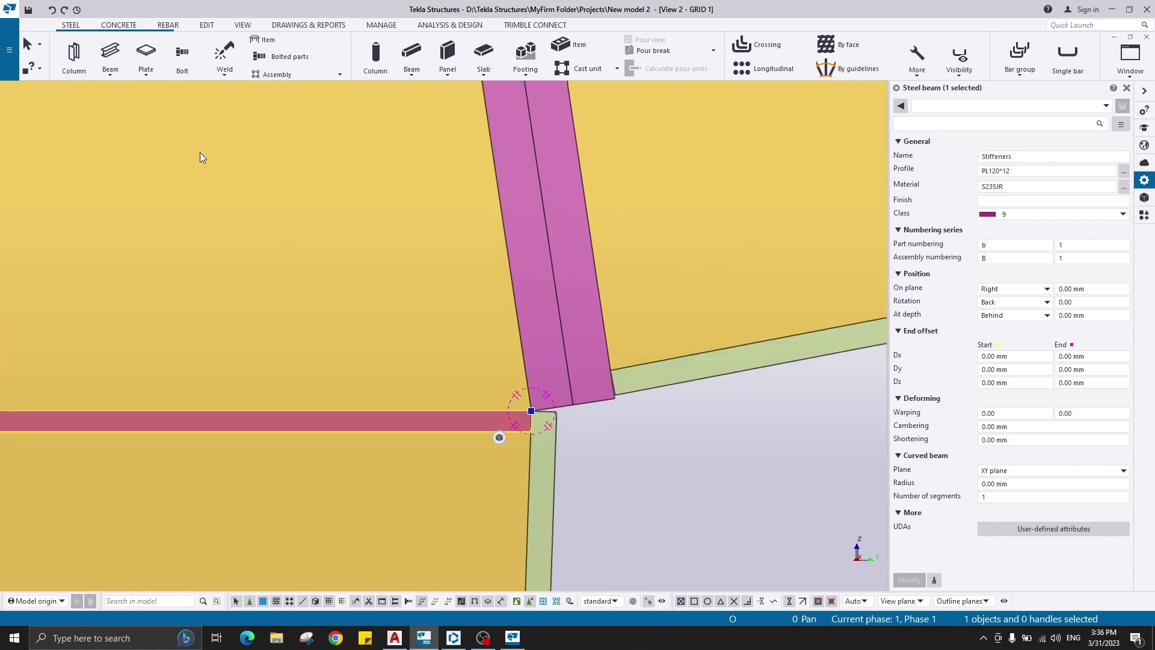
{"action": "left_click", "coordinate": [111, 52]}
{"action": "left_click", "coordinate": [532, 411]}
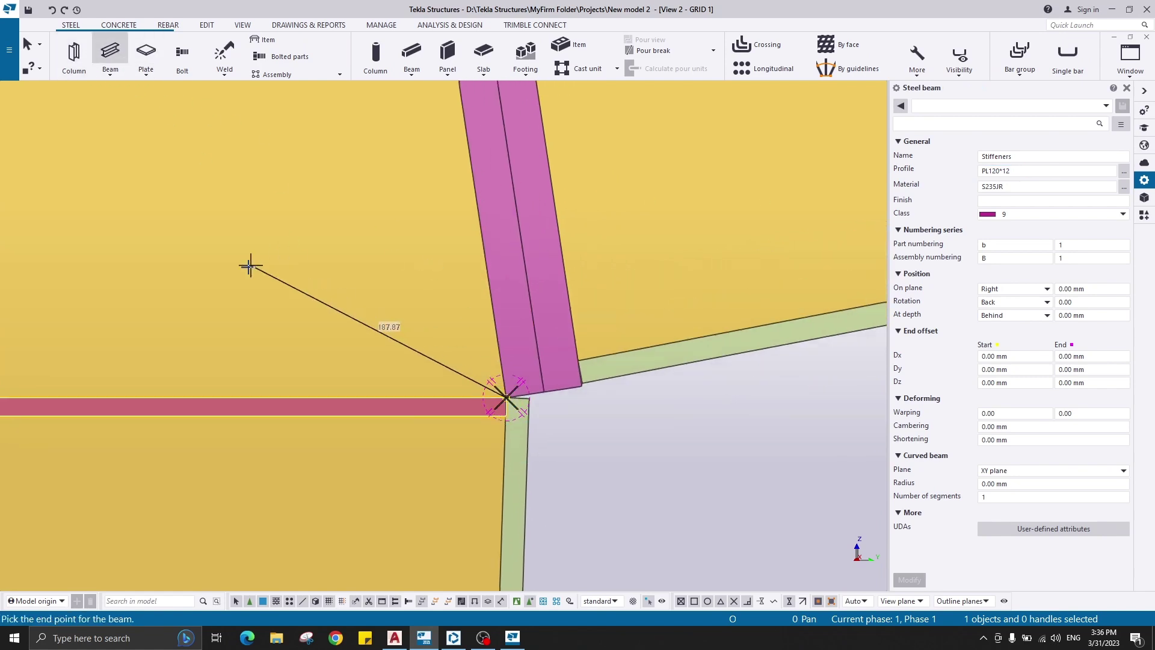
{"action": "scroll", "coordinate": [284, 279], "scroll_direction": "up", "scroll_amount": 5}
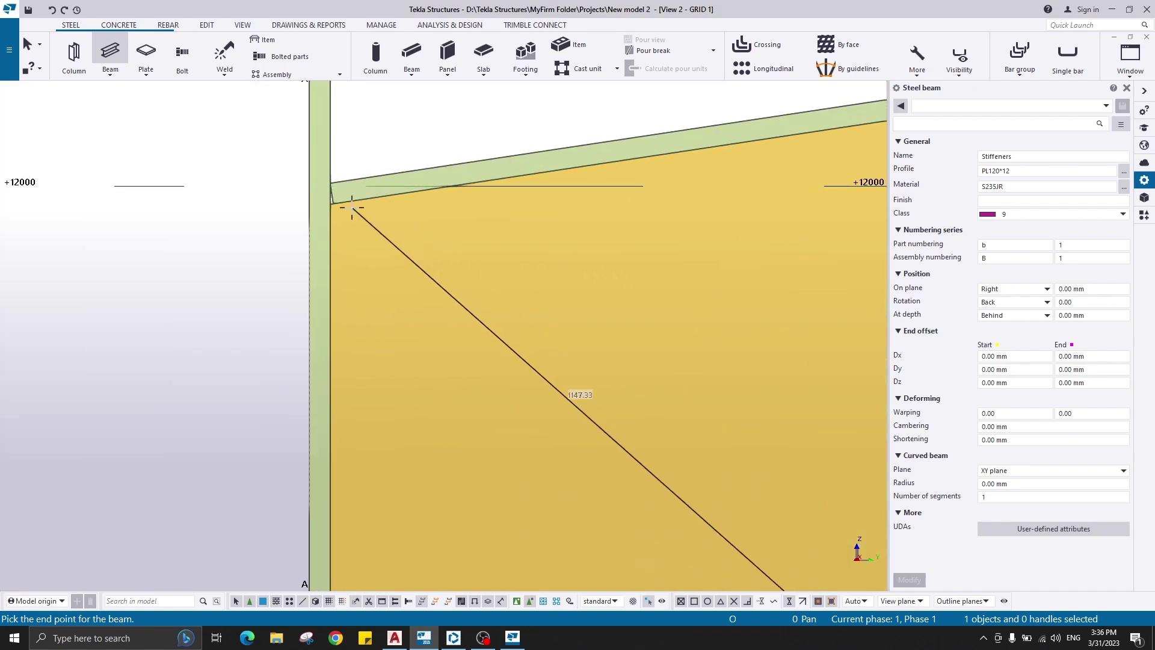
{"action": "scroll", "coordinate": [330, 199], "scroll_direction": "up", "scroll_amount": 3}
{"action": "left_click", "coordinate": [317, 203]}
{"action": "right_click", "coordinate": [220, 231]}
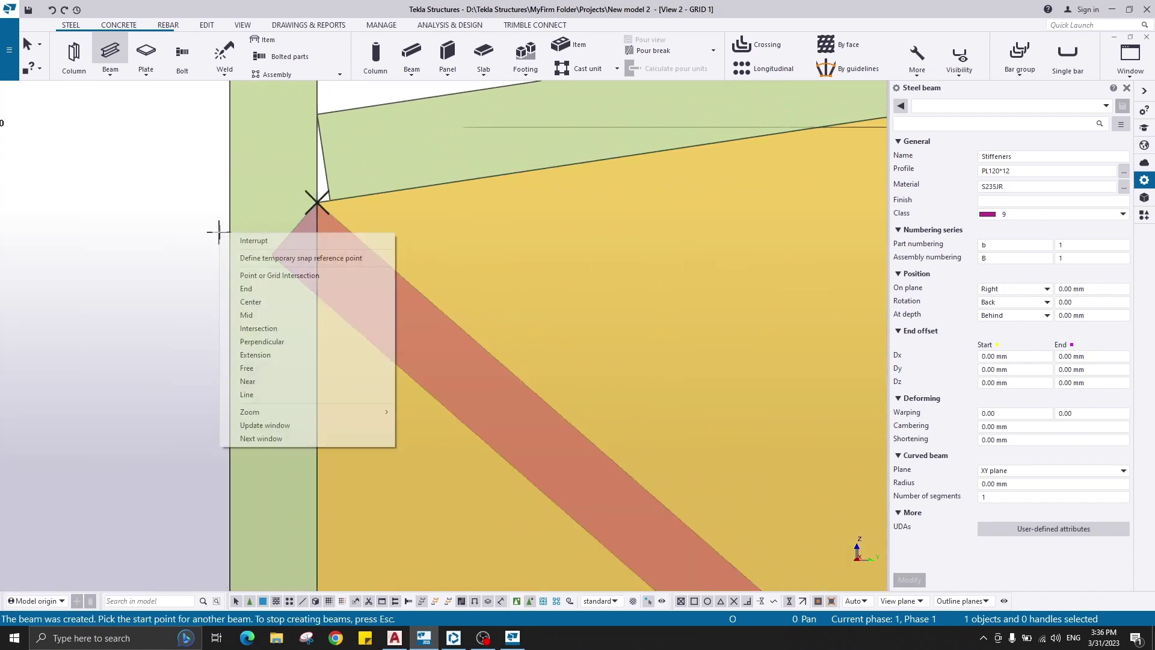
{"action": "left_click", "coordinate": [341, 255]}
Set the diagonal stiffener's depth position to Middle so it is centred on its reference line.
{"action": "scroll", "coordinate": [489, 313], "scroll_direction": "down", "scroll_amount": 4}
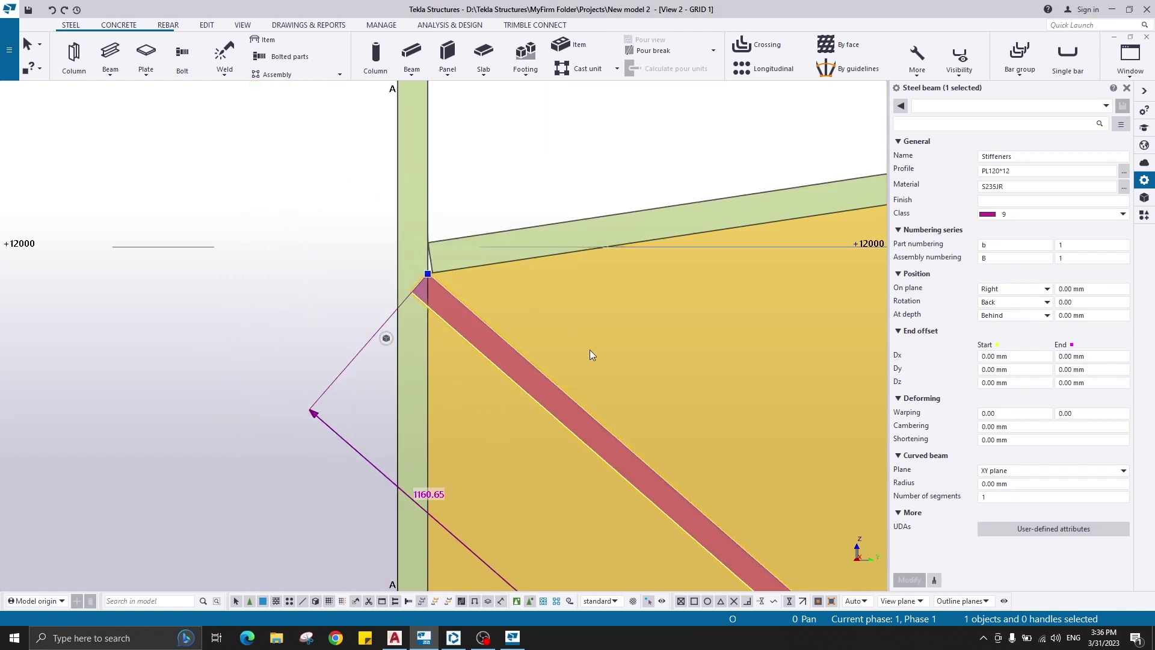
{"action": "middle_click_drag", "start_coordinate": [668, 395], "coordinate": [272, 201]}
{"action": "scroll", "coordinate": [272, 201], "scroll_direction": "down", "scroll_amount": 2}
{"action": "middle_click_drag", "start_coordinate": [733, 566], "coordinate": [241, 90]}
{"action": "scroll", "coordinate": [500, 352], "scroll_direction": "up", "scroll_amount": 5}
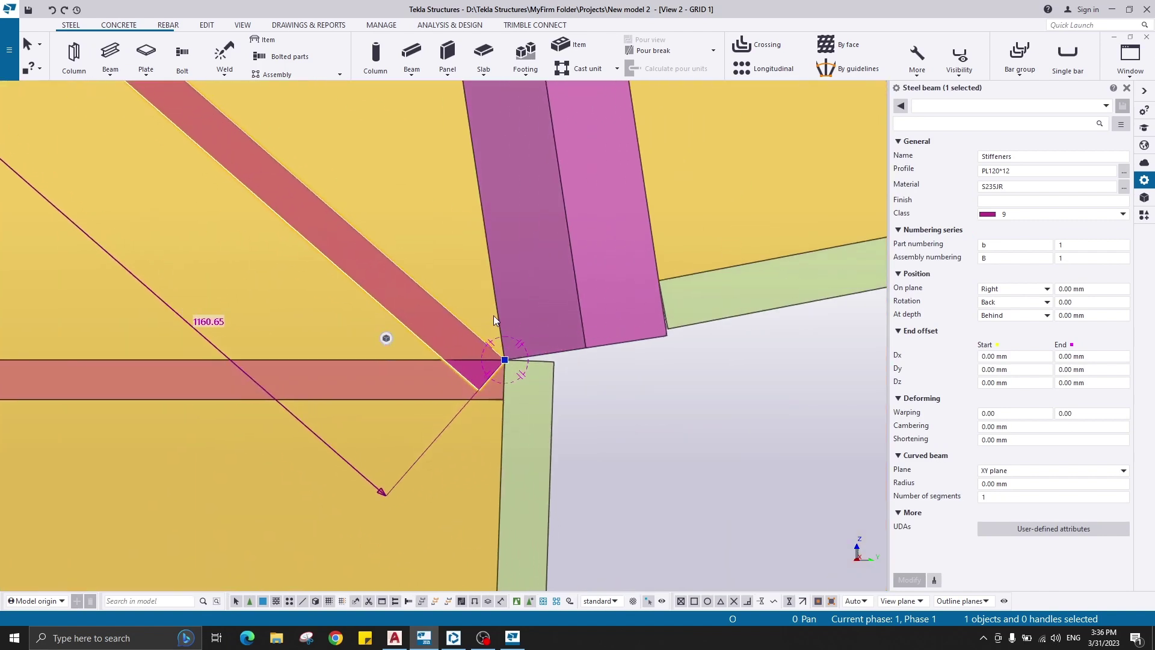
{"action": "left_click", "coordinate": [1011, 323]}
{"action": "left_click", "coordinate": [1020, 331]}
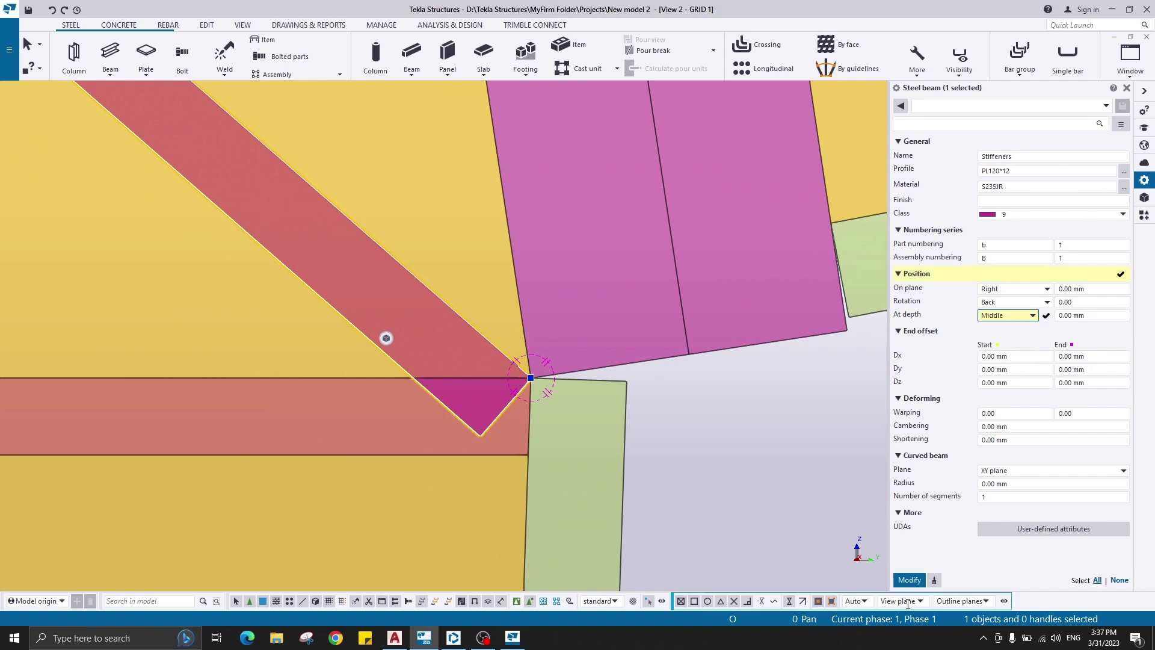
{"action": "left_click", "coordinate": [909, 581]}
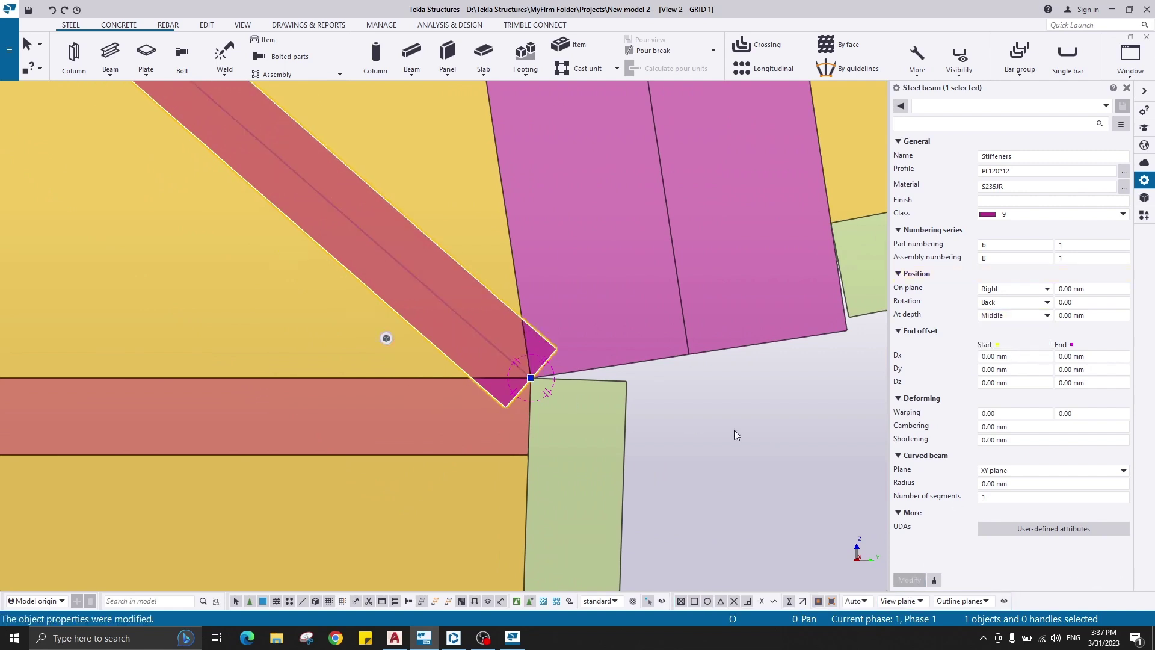
Move the diagonal stiffener from its lower corner to the point where its lower edge meets the horizontal stiffener's top edge.
{"action": "right_click", "coordinate": [519, 208]}
{"action": "left_click", "coordinate": [544, 301]}
{"action": "scroll", "coordinate": [526, 358], "scroll_direction": "up", "scroll_amount": 3}
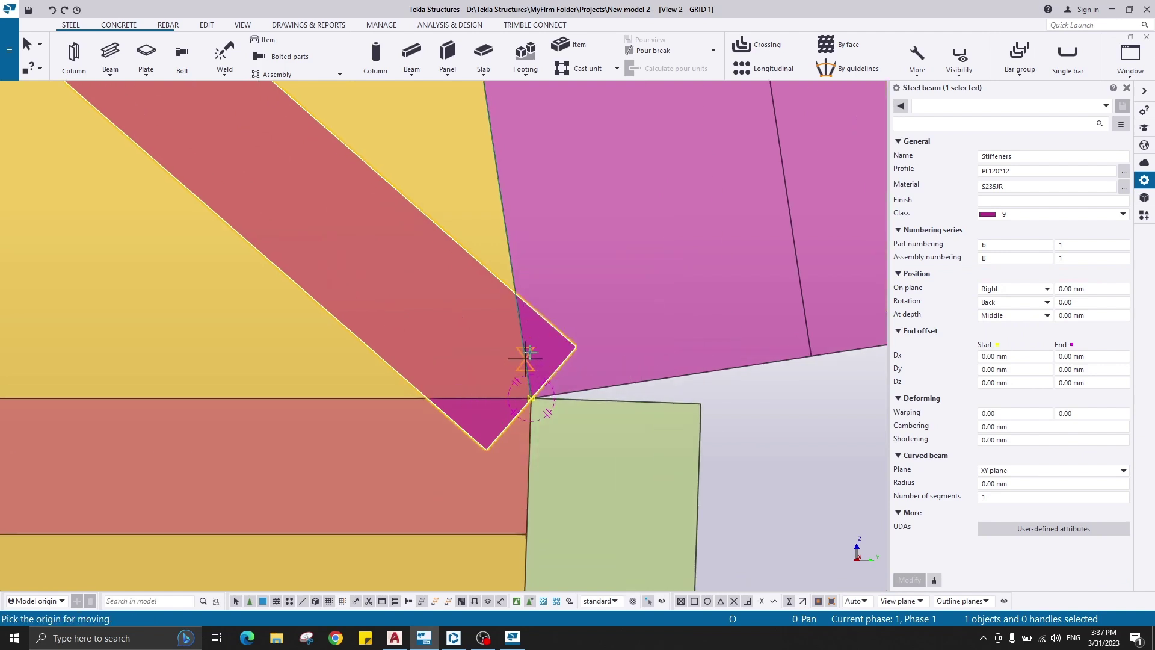
{"action": "left_click", "coordinate": [481, 449]}
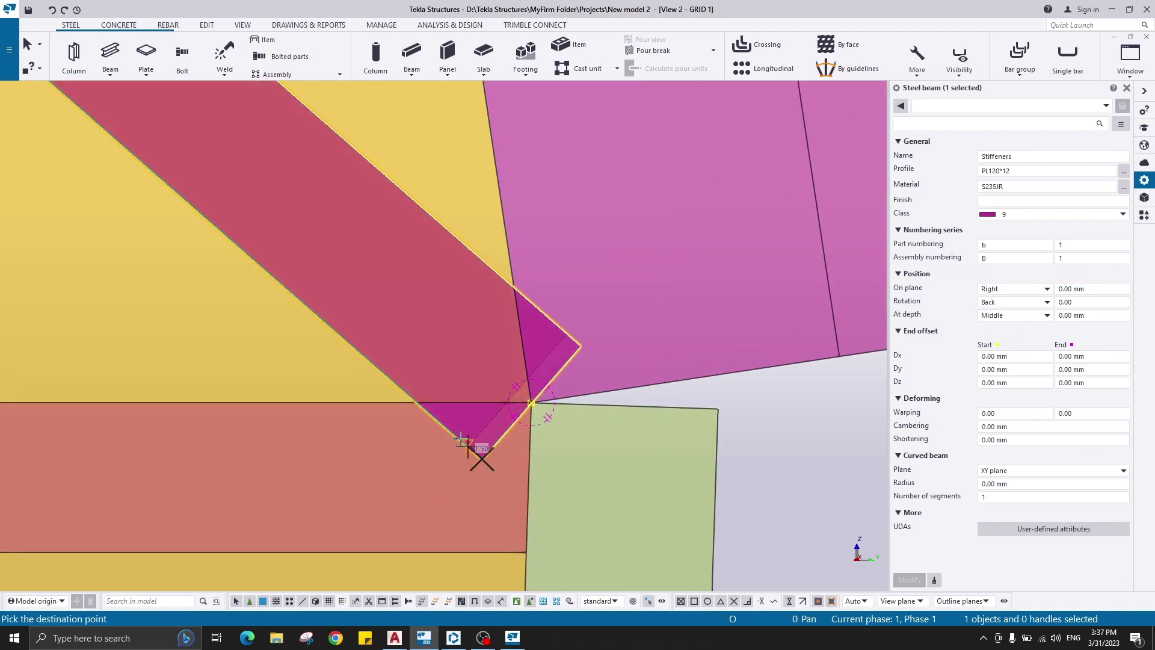
{"action": "left_click", "coordinate": [417, 402]}
{"action": "scroll", "coordinate": [480, 314], "scroll_direction": "down", "scroll_amount": 3}
{"action": "left_click", "coordinate": [720, 398]}
Nudge the diagonal stiffener slightly along the horizontal stiffener's top edge, away from the connection plate, using its lower corner as the move origin.
{"action": "scroll", "coordinate": [512, 304], "scroll_direction": "up", "scroll_amount": 9}
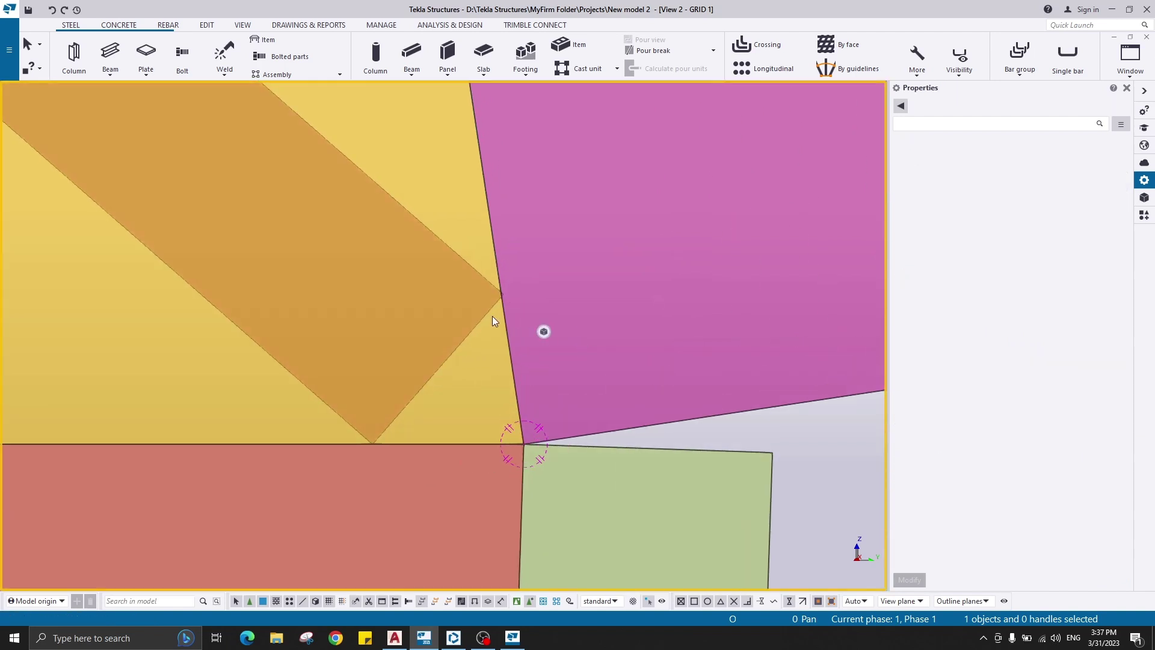
{"action": "left_click", "coordinate": [488, 308]}
{"action": "right_click", "coordinate": [461, 214]}
{"action": "left_click", "coordinate": [482, 305]}
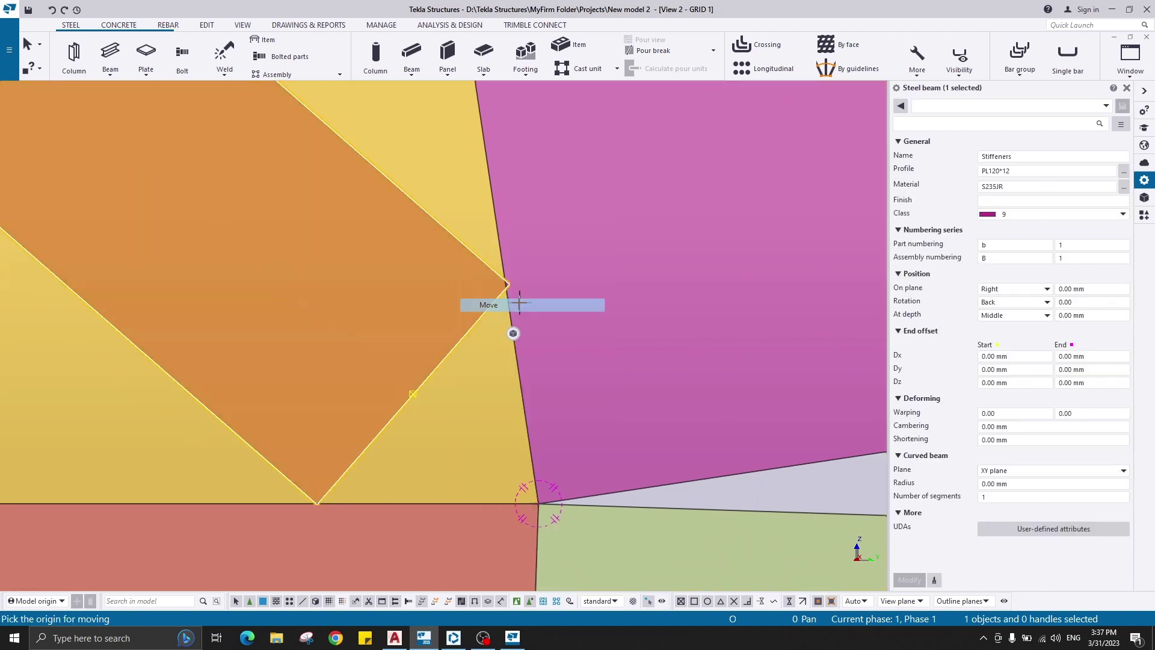
{"action": "middle_click_drag", "start_coordinate": [356, 503], "coordinate": [472, 502]}
{"action": "scroll", "coordinate": [457, 504], "scroll_direction": "up", "scroll_amount": 2}
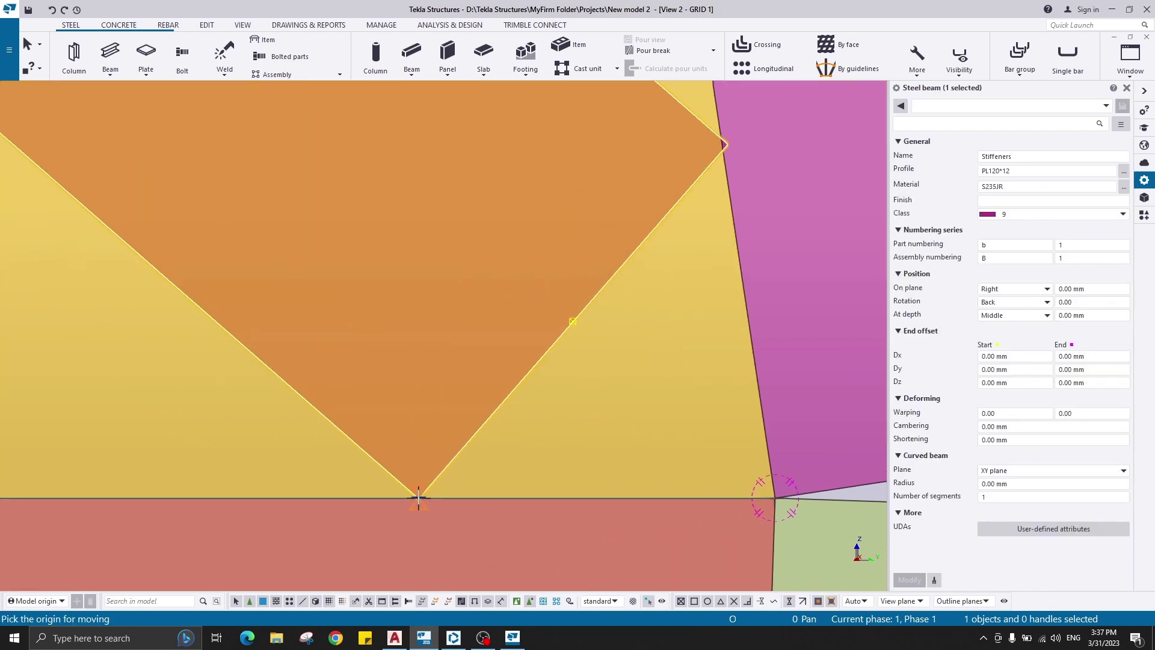
{"action": "left_click", "coordinate": [419, 497]}
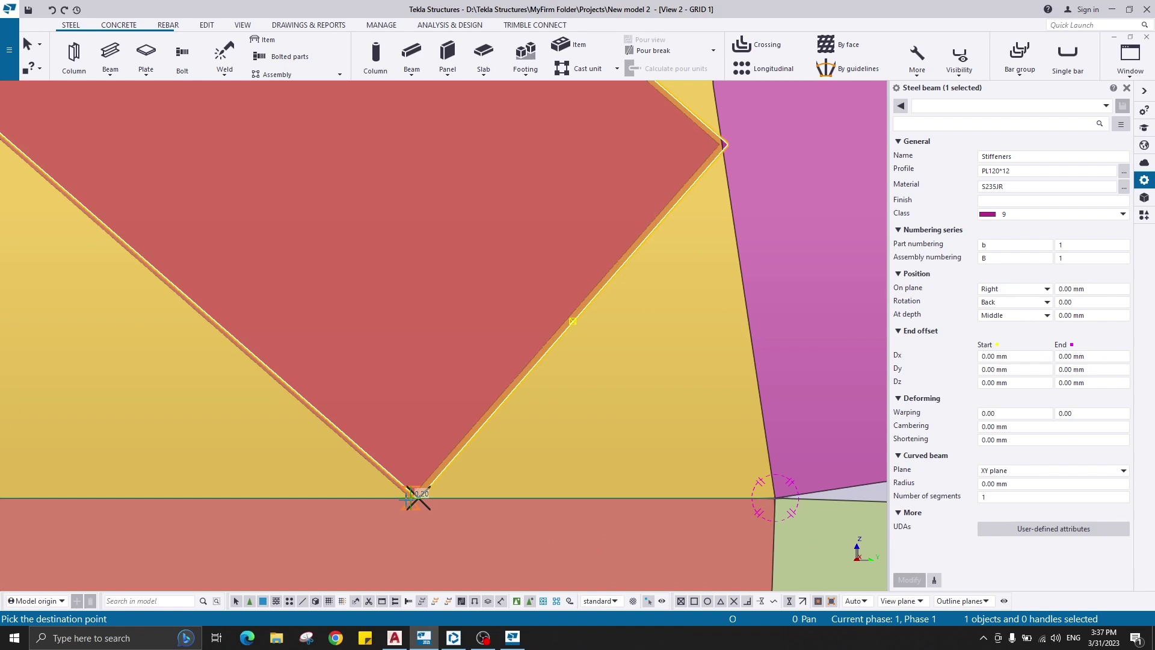
{"action": "left_click", "coordinate": [408, 499]}
Pull the diagonal stiffener's upper end handle back along its axis to the inside of the outer column flange, making the beam 1148.65 mm long.
{"action": "scroll", "coordinate": [695, 174], "scroll_direction": "down", "scroll_amount": 10}
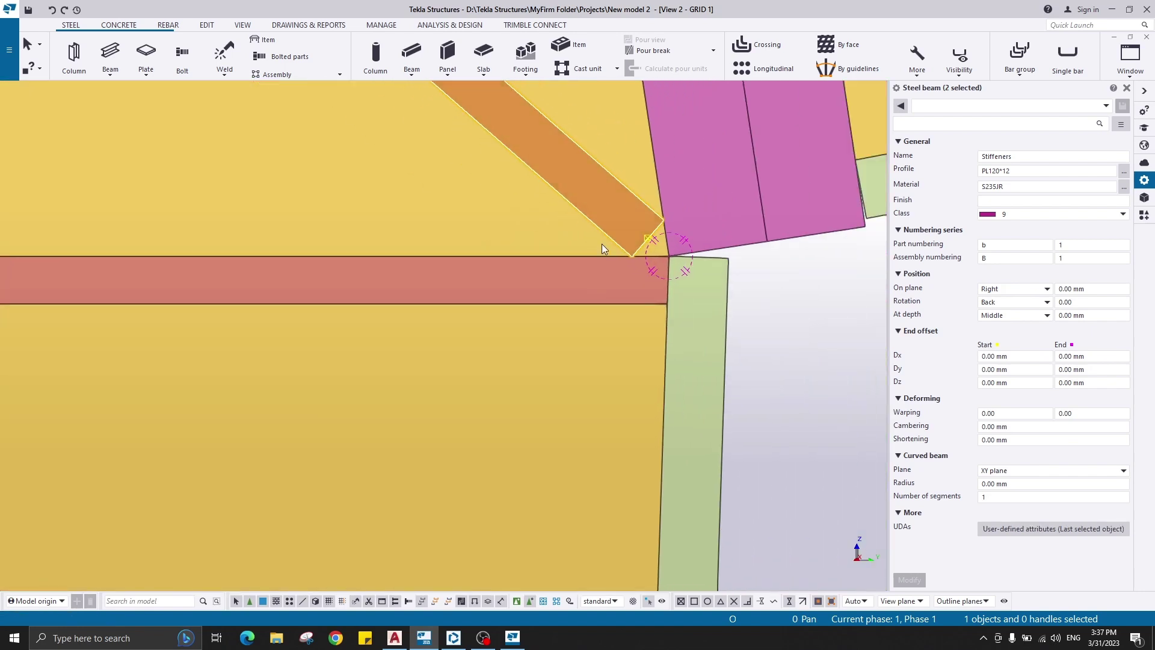
{"action": "scroll", "coordinate": [602, 244], "scroll_direction": "down", "scroll_amount": 3}
{"action": "middle_click_drag", "start_coordinate": [596, 307], "coordinate": [699, 542]}
{"action": "scroll", "coordinate": [640, 418], "scroll_direction": "down", "scroll_amount": 2}
{"action": "middle_click_drag", "start_coordinate": [641, 418], "coordinate": [704, 529]}
{"action": "mouse_move", "coordinate": [241, 106]}
{"action": "middle_mouse_down"}
{"action": "mouse_move", "coordinate": [500, 327]}
{"action": "mouse_move", "coordinate": [507, 351]}
{"action": "middle_mouse_up"}
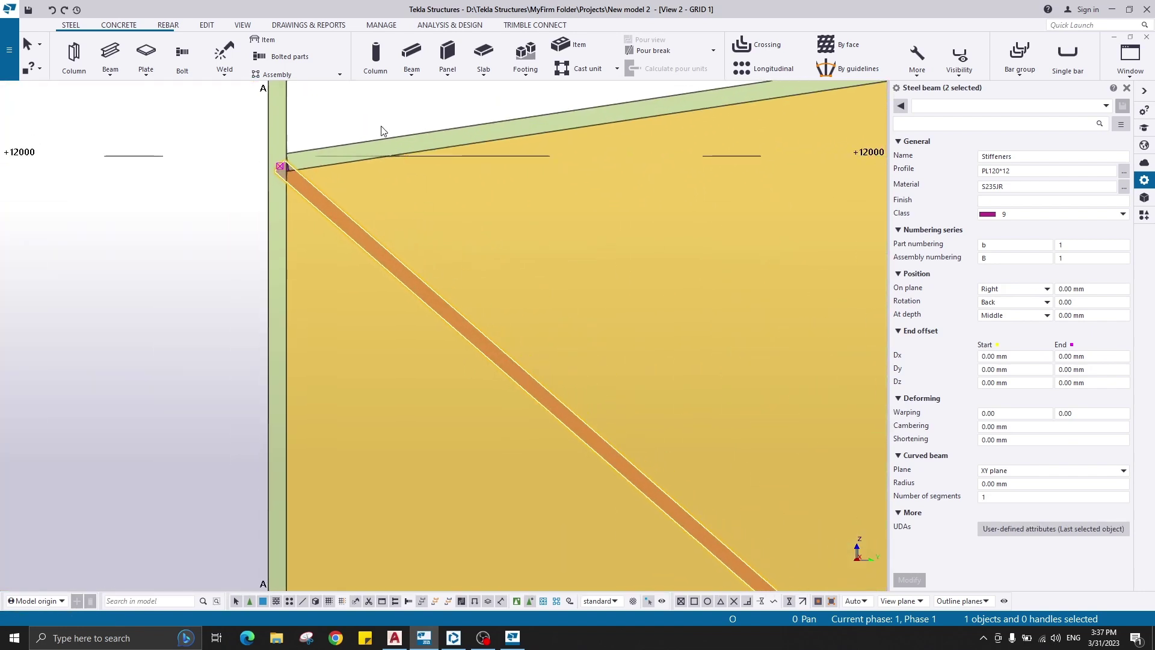
{"action": "scroll", "coordinate": [283, 136], "scroll_direction": "up", "scroll_amount": 5}
{"action": "left_click", "coordinate": [338, 243]}
{"action": "scroll", "coordinate": [258, 196], "scroll_direction": "up", "scroll_amount": 3}
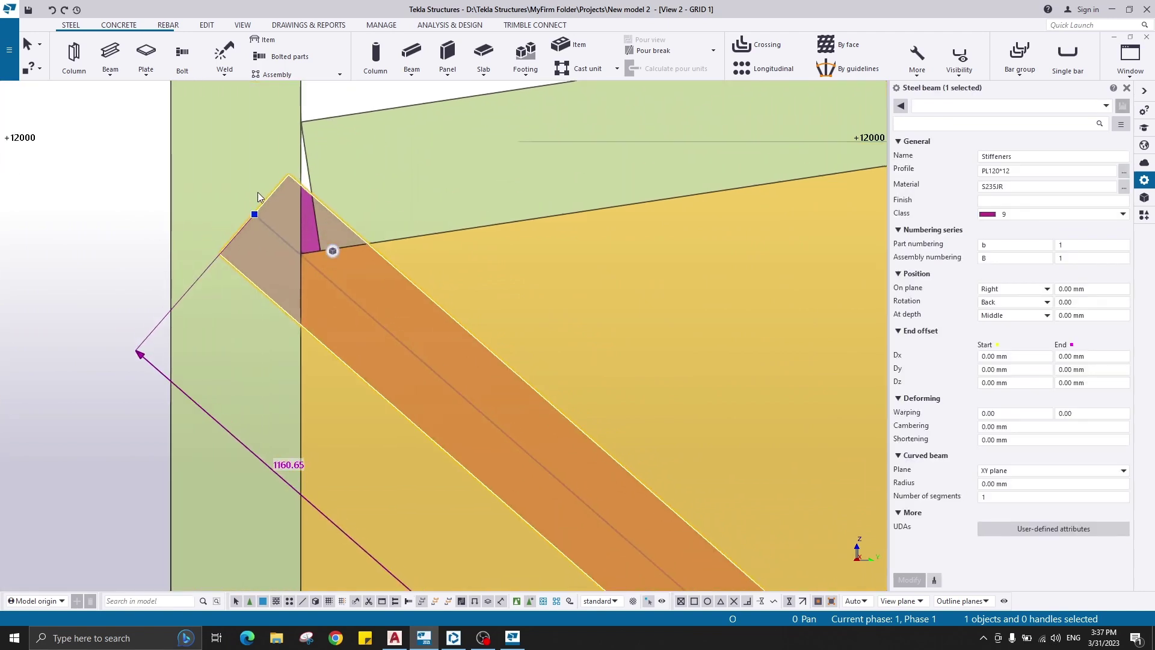
{"action": "left_click_drag", "start_coordinate": [254, 214], "coordinate": [319, 271]}
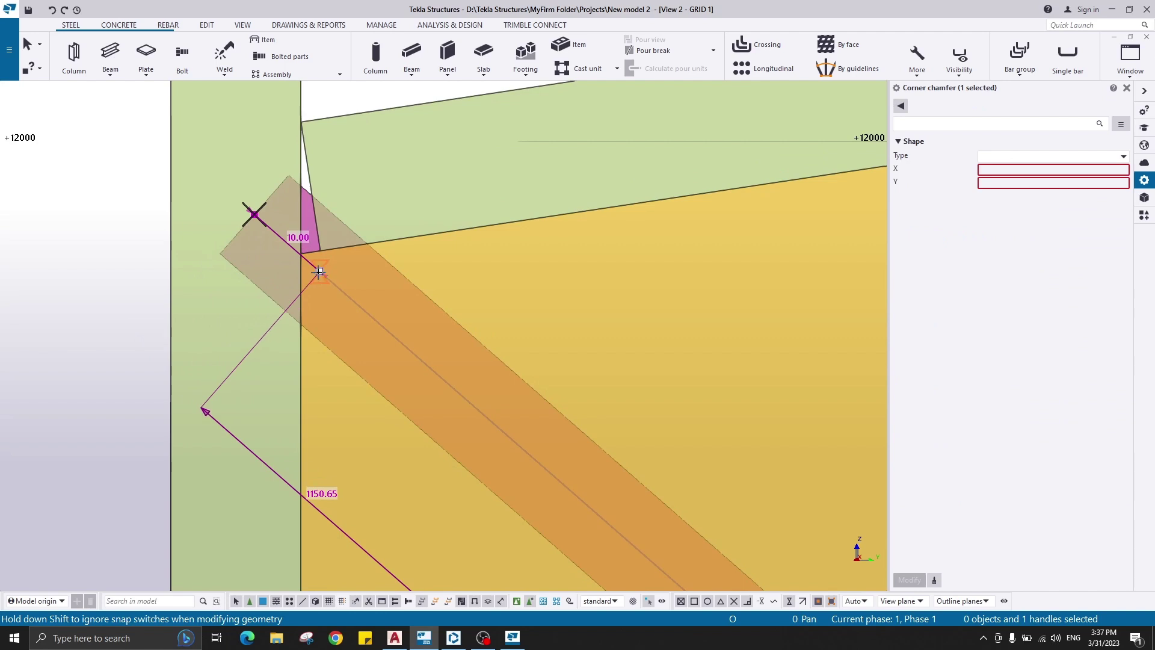
{"action": "left_click_drag", "start_coordinate": [333, 282], "coordinate": [331, 280]}
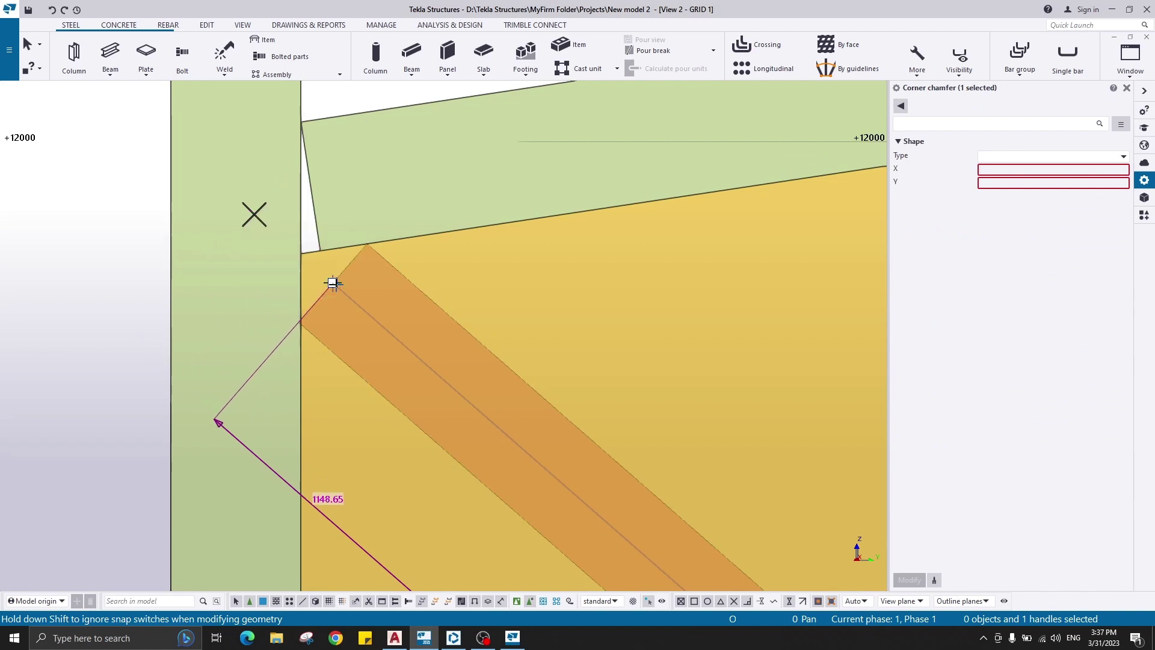
{"action": "left_click", "coordinate": [370, 247]}
Fine-tune the diagonal stiffener's upper end to a length of 1148.25 mm so its lower corner meets the outer column flange's inner face.
{"action": "scroll", "coordinate": [369, 247], "scroll_direction": "up", "scroll_amount": 3}
{"action": "scroll", "coordinate": [236, 437], "scroll_direction": "up", "scroll_amount": 2}
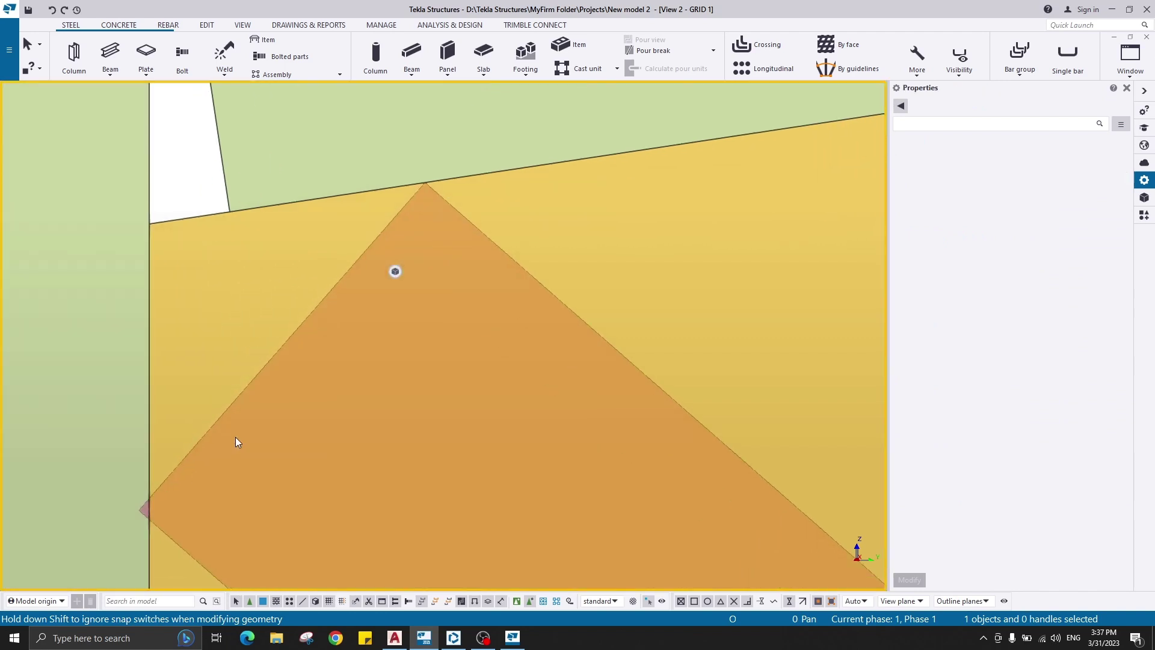
{"action": "scroll", "coordinate": [238, 434], "scroll_direction": "down", "scroll_amount": 5}
{"action": "middle_click_drag", "start_coordinate": [282, 356], "coordinate": [339, 258]}
{"action": "scroll", "coordinate": [340, 258], "scroll_direction": "up", "scroll_amount": 1}
{"action": "scroll", "coordinate": [322, 305], "scroll_direction": "up", "scroll_amount": 4}
{"action": "scroll", "coordinate": [321, 308], "scroll_direction": "up", "scroll_amount": 1}
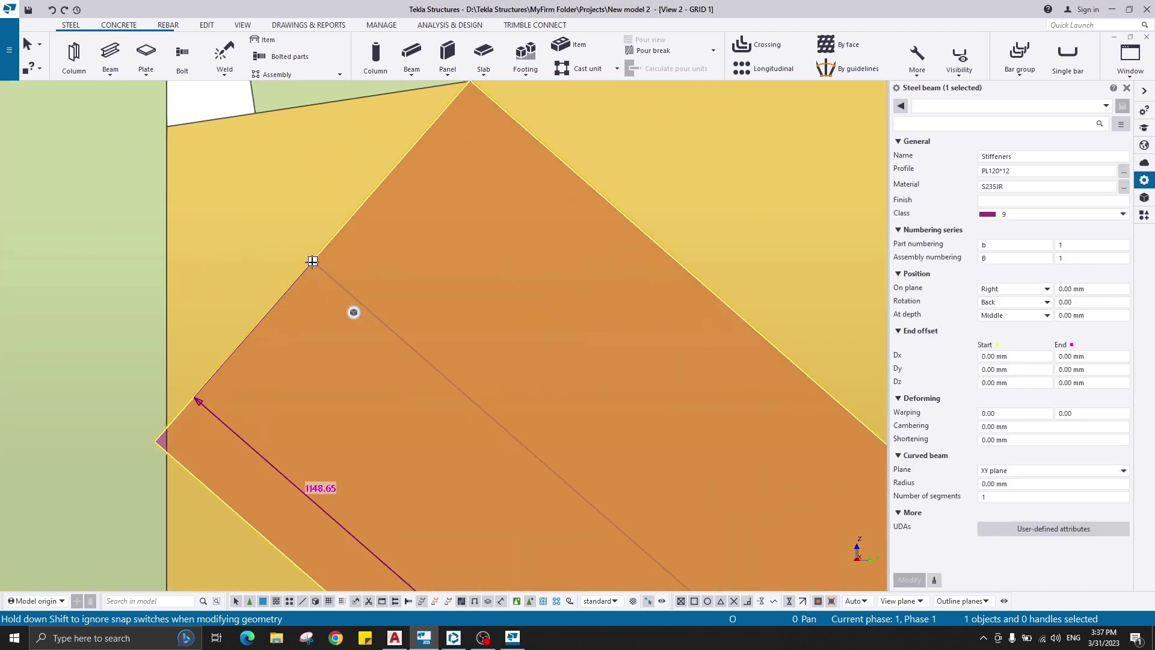
{"action": "left_click_drag", "start_coordinate": [312, 261], "coordinate": [325, 272]}
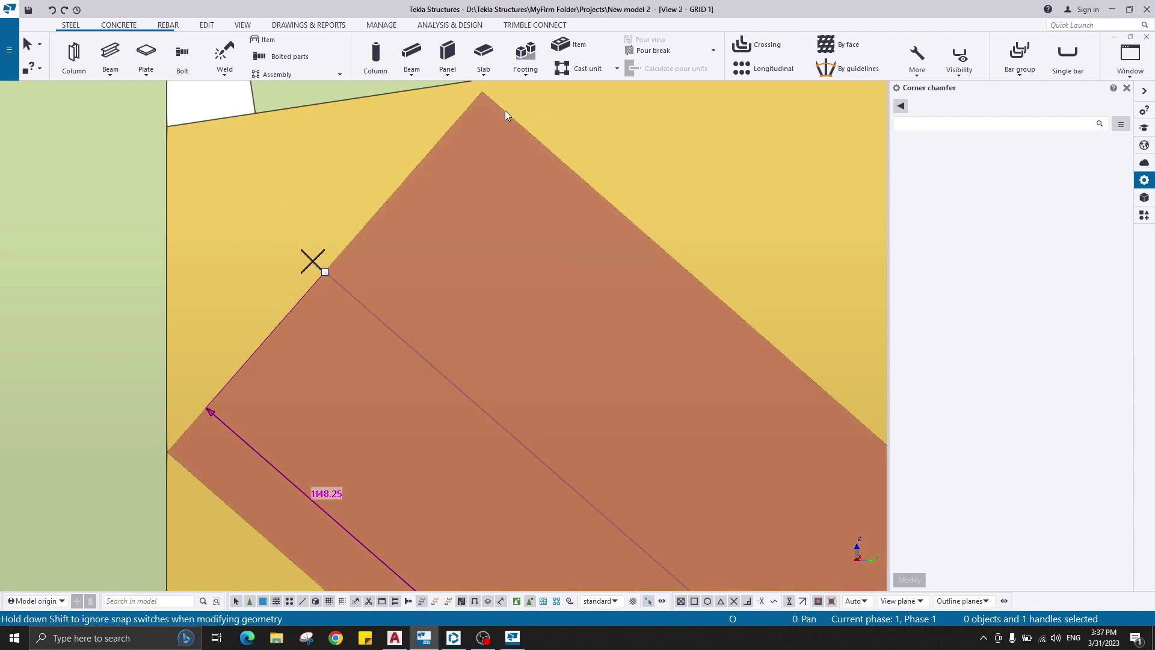
{"action": "scroll", "coordinate": [499, 123], "scroll_direction": "down", "scroll_amount": 3}
{"action": "scroll", "coordinate": [355, 276], "scroll_direction": "down", "scroll_amount": 3}
{"action": "scroll", "coordinate": [455, 216], "scroll_direction": "down", "scroll_amount": 2}
{"action": "left_click", "coordinate": [210, 219]}
{"action": "scroll", "coordinate": [357, 243], "scroll_direction": "down", "scroll_amount": 5}
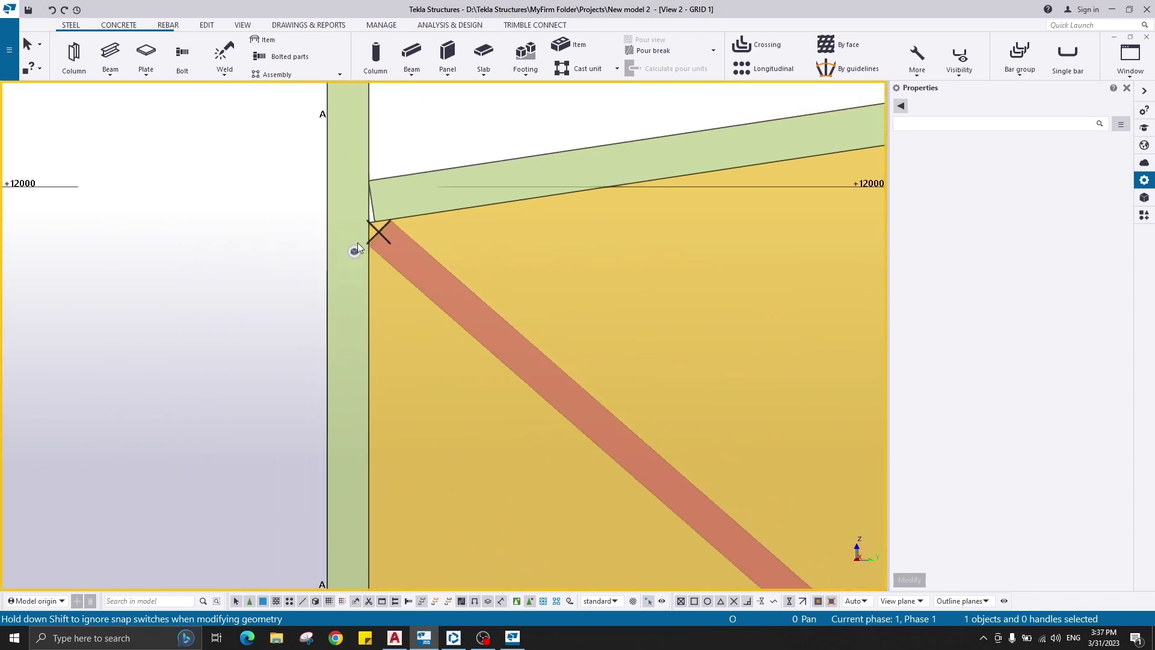
{"action": "key", "text": "v"}
{"action": "middle_click_drag", "start_coordinate": [399, 252], "coordinate": [593, 392], "text": "ctrl"}
{"action": "left_click", "coordinate": [658, 228]}
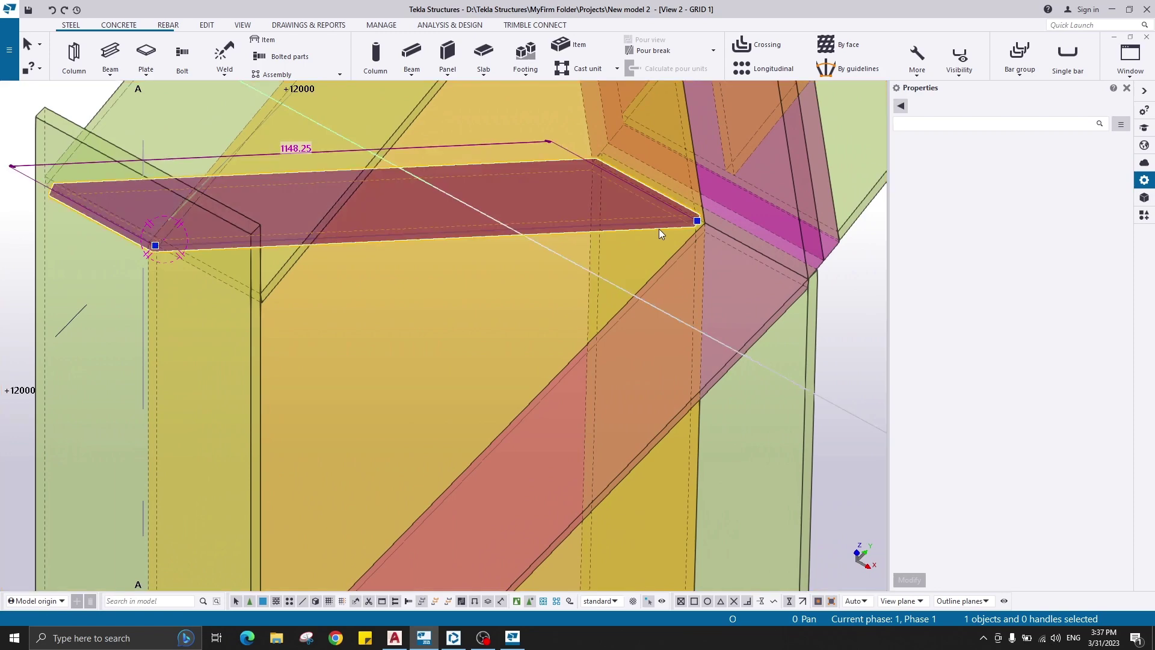
{"action": "right_click", "coordinate": [655, 155]}
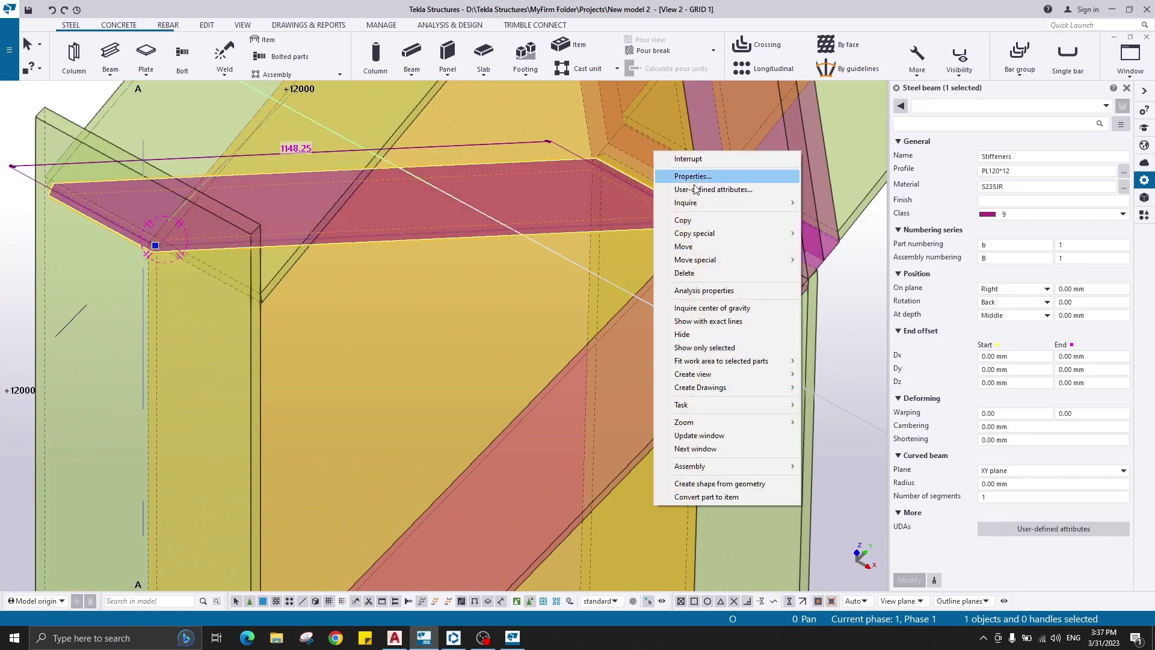
{"action": "left_click", "coordinate": [730, 246]}
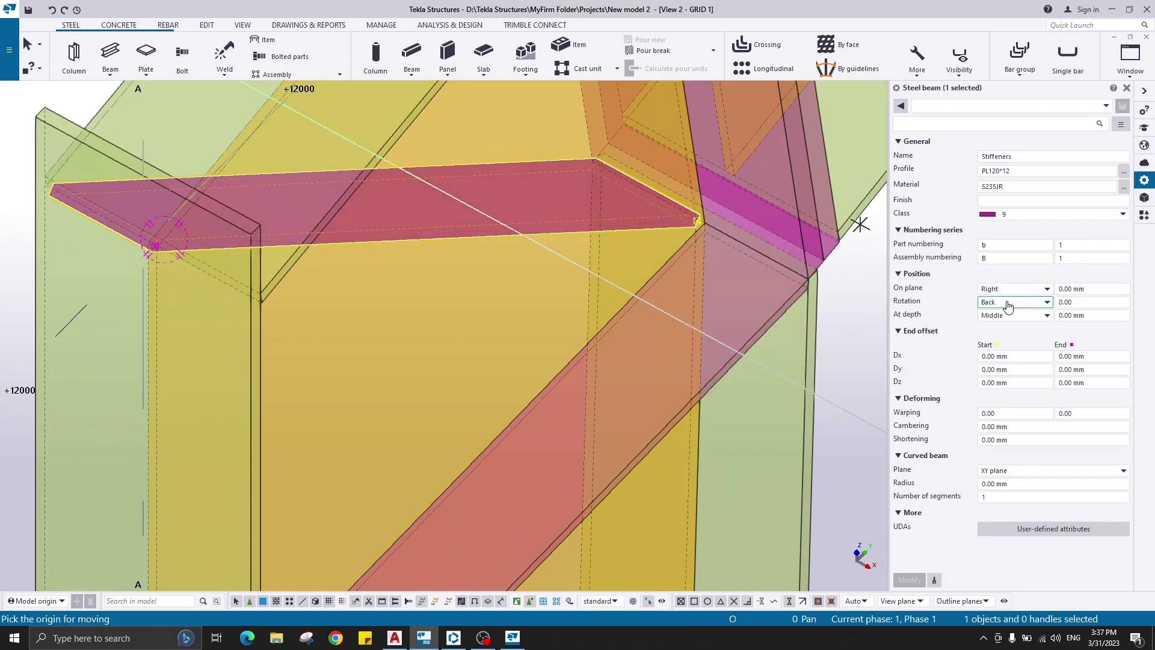
{"action": "scroll", "coordinate": [753, 221], "scroll_direction": "up", "scroll_amount": 3}
{"action": "left_click", "coordinate": [627, 240]}
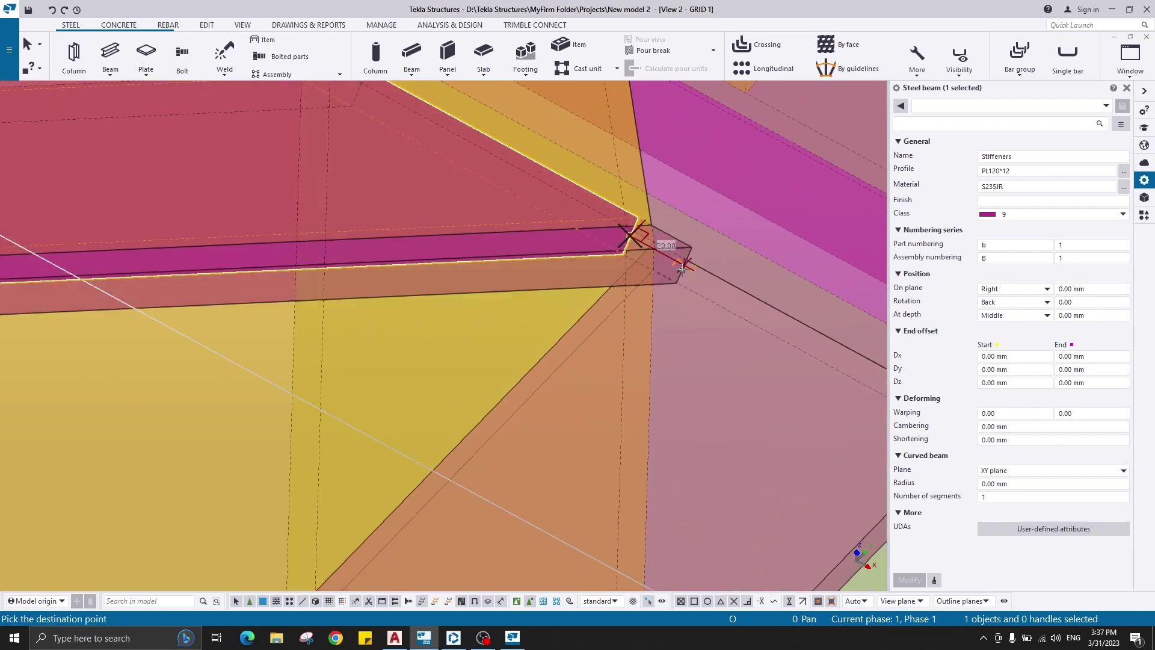
{"action": "middle_click_drag", "start_coordinate": [663, 250], "coordinate": [286, 210]}
{"action": "scroll", "coordinate": [410, 246], "scroll_direction": "up", "scroll_amount": 2}
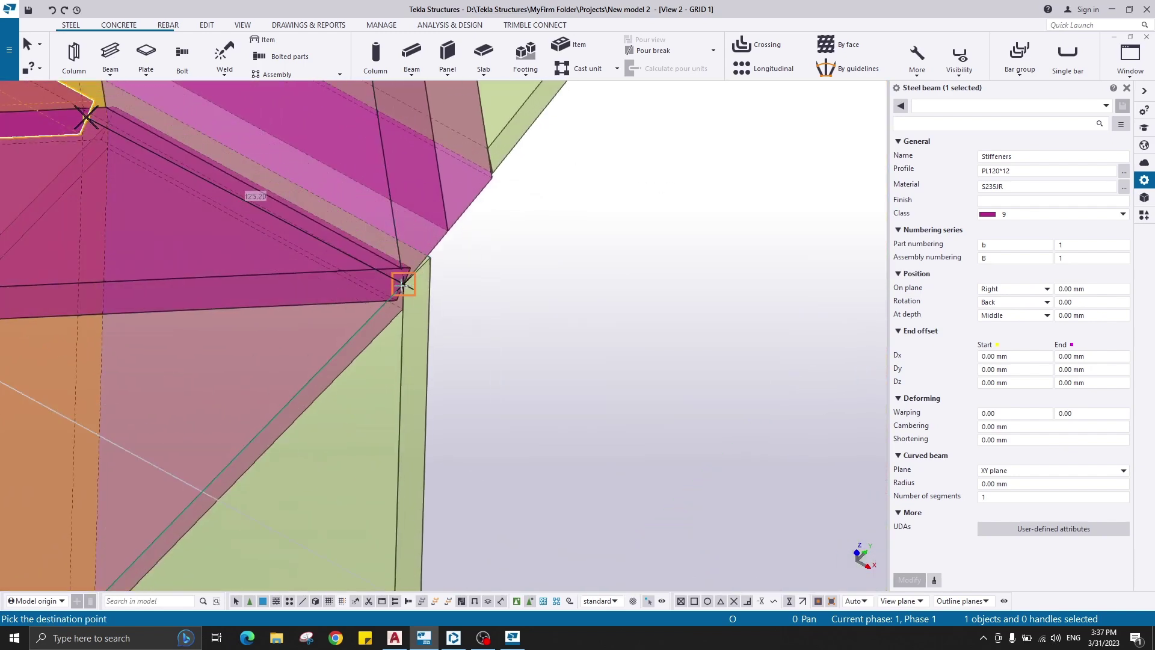
{"action": "right_click", "coordinate": [588, 216]}
{"action": "left_click", "coordinate": [620, 223]}
Start a linear Move special on the diagonal stiffener and pick the displacement from its lower end to the horizontal stiffener's outer corner.
{"action": "right_click", "coordinate": [660, 154]}
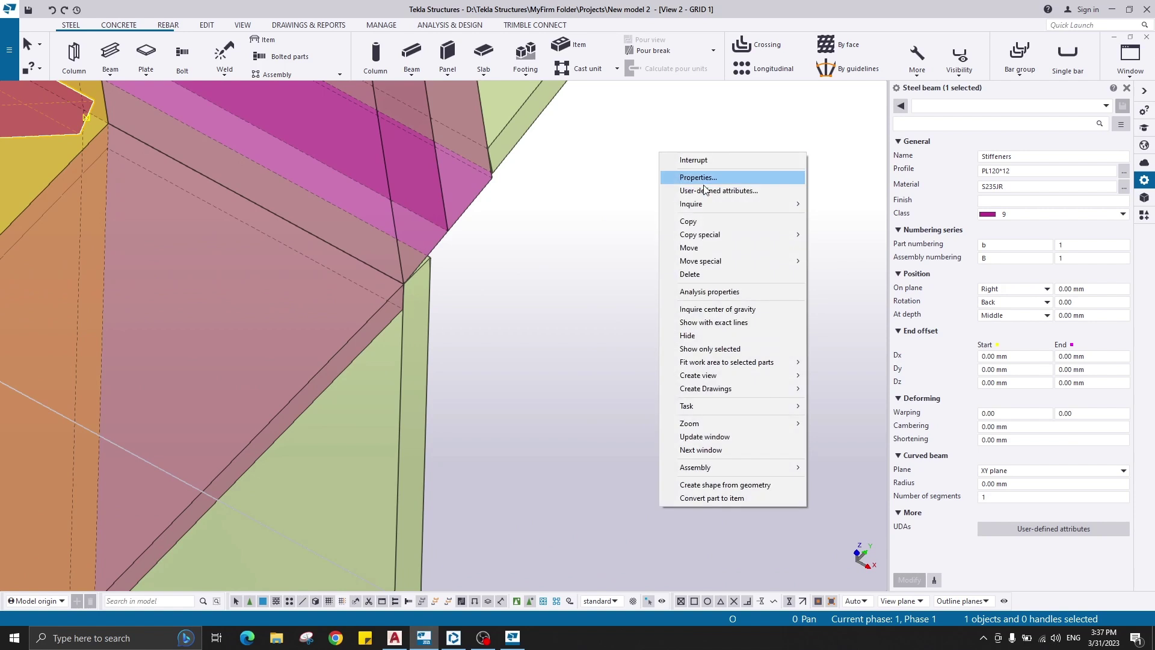
{"action": "mouse_move", "coordinate": [761, 261]}
{"action": "left_click", "coordinate": [843, 264]}
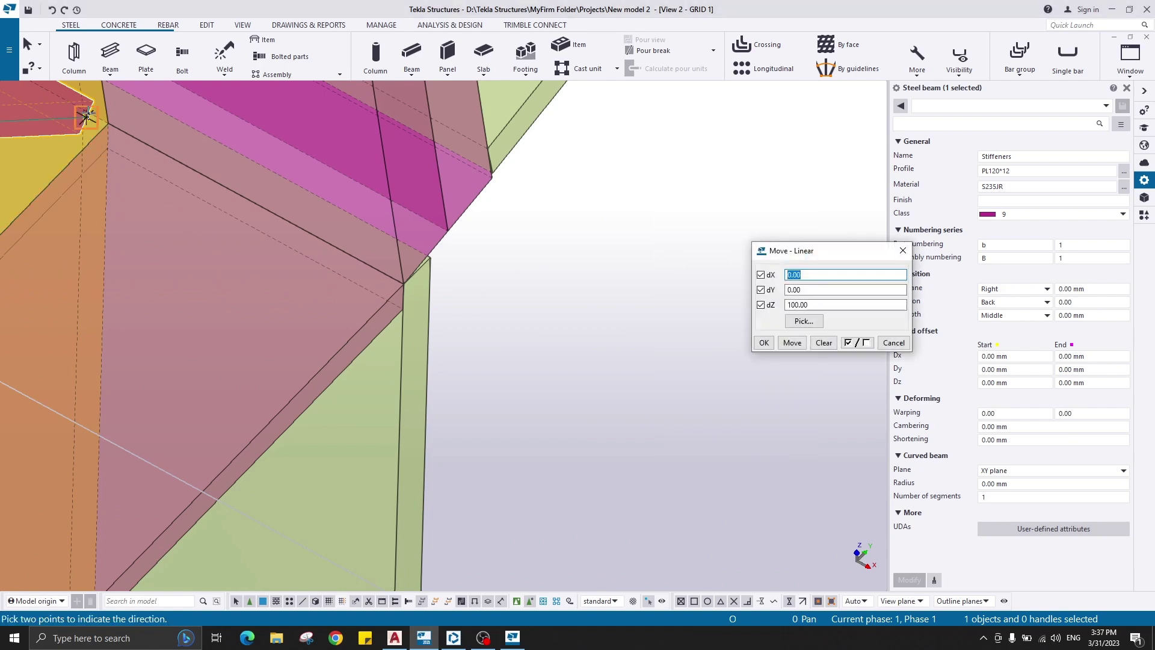
{"action": "left_click", "coordinate": [86, 115]}
{"action": "left_click", "coordinate": [403, 283]}
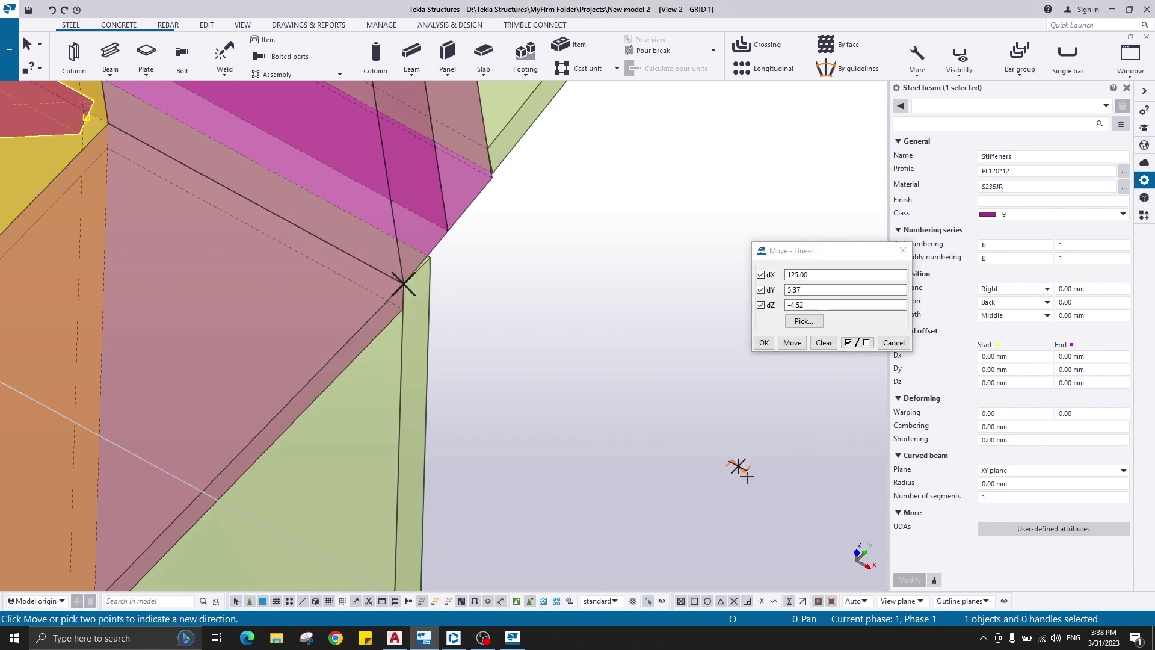
Zero the Y and Z displacements, move the diagonal stiffener 125 mm in X only, and redraw the view.
{"action": "left_click", "coordinate": [822, 304]}
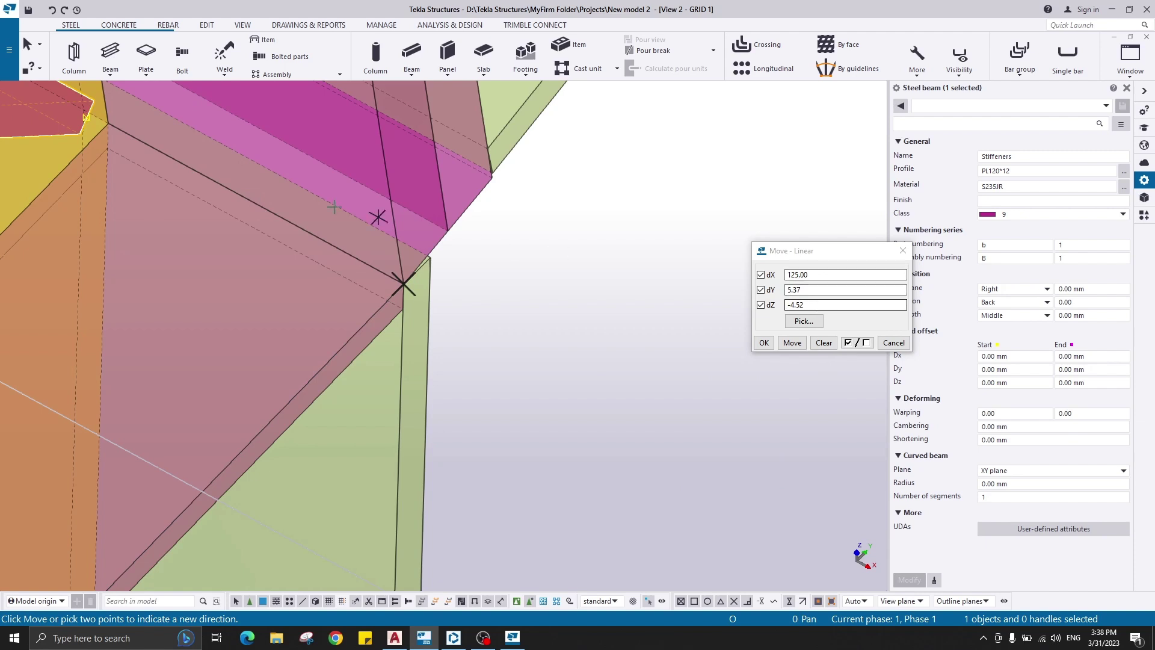
{"action": "middle_click_drag", "start_coordinate": [391, 251], "coordinate": [439, 284]}
{"action": "double_click", "coordinate": [822, 289]}
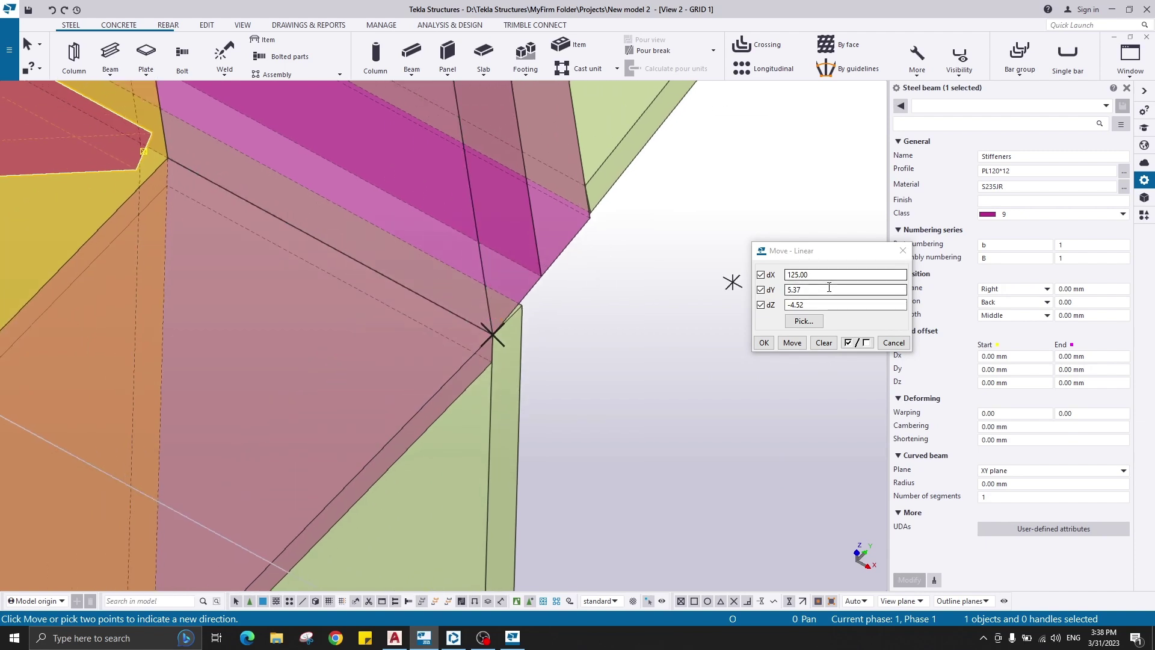
{"action": "type", "text": "0"}
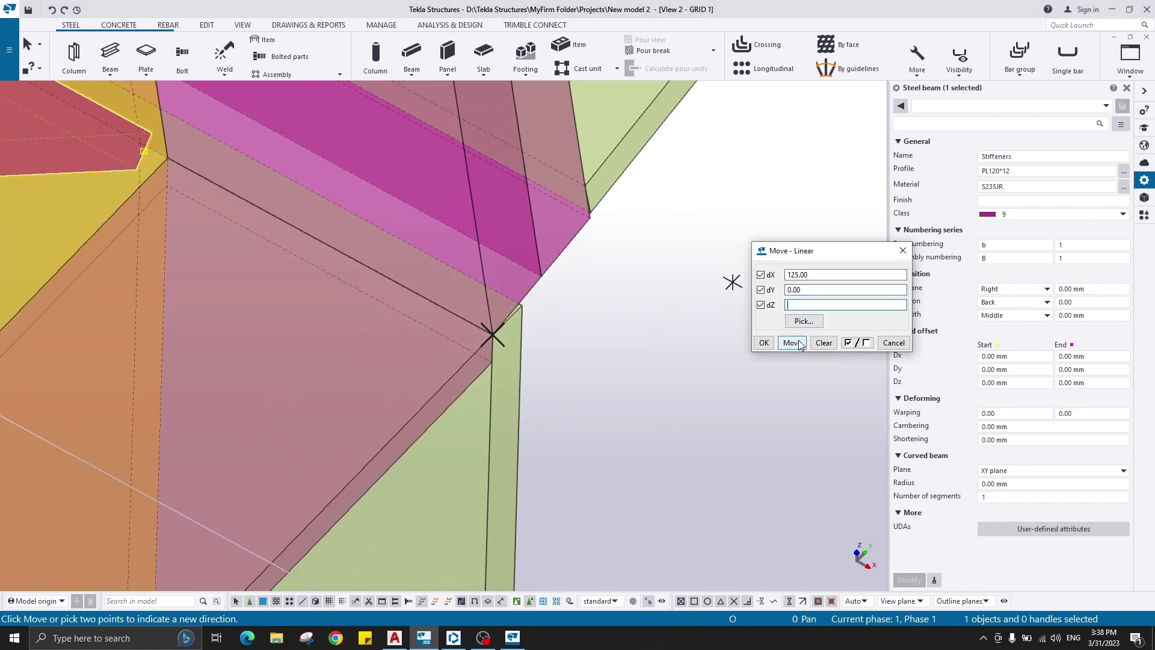
{"action": "left_click", "coordinate": [800, 345]}
{"action": "left_click", "coordinate": [903, 251]}
{"action": "right_click", "coordinate": [795, 228]}
{"action": "left_click", "coordinate": [820, 241]}
{"action": "right_click", "coordinate": [755, 223]}
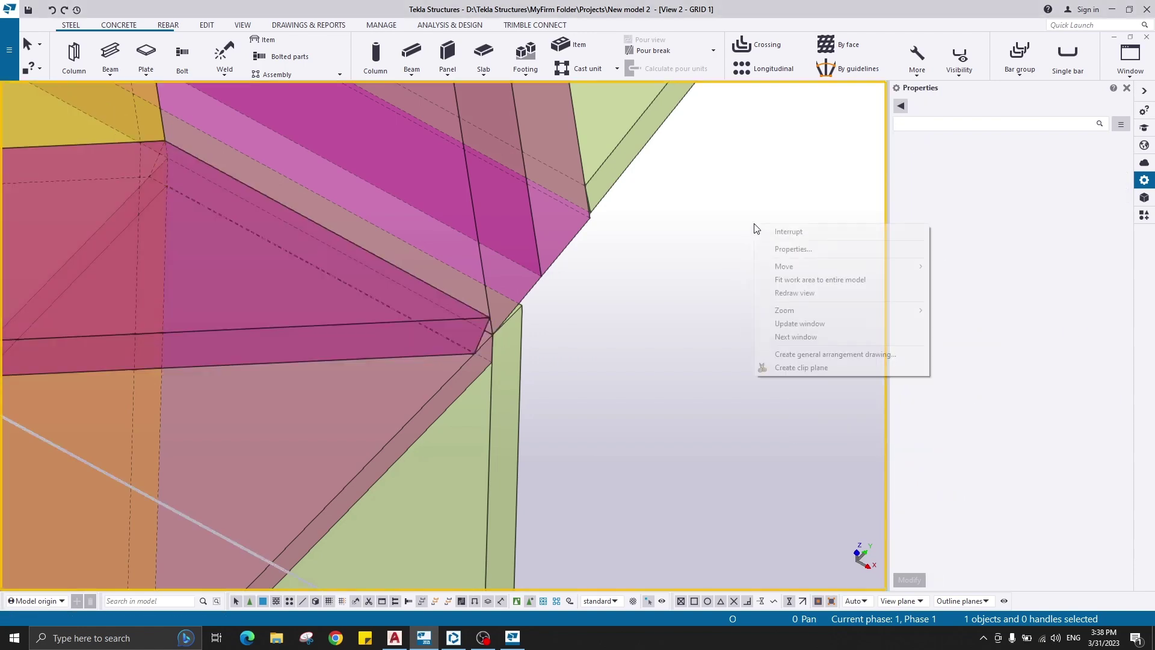
{"action": "left_click", "coordinate": [796, 291]}
Return to the flat elevation and compare the properties of the diagonal and horizontal knee stiffeners.
{"action": "key", "text": "ctrl+p"}
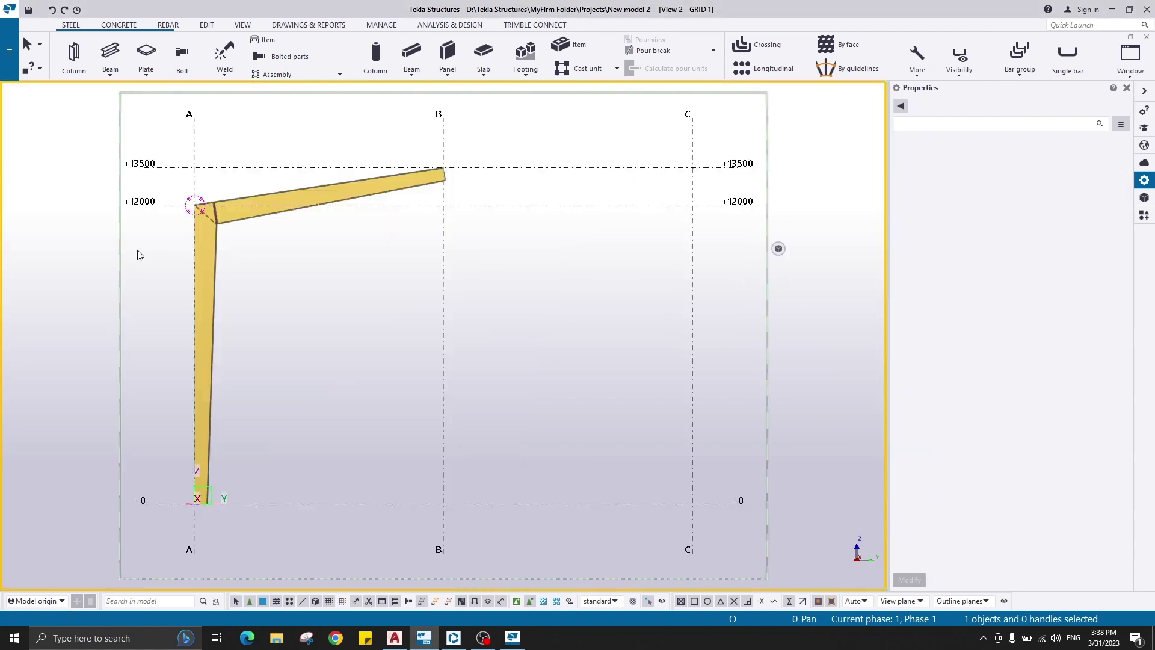
{"action": "scroll", "coordinate": [137, 253], "scroll_direction": "up", "scroll_amount": 10}
{"action": "scroll", "coordinate": [373, 299], "scroll_direction": "up", "scroll_amount": 2}
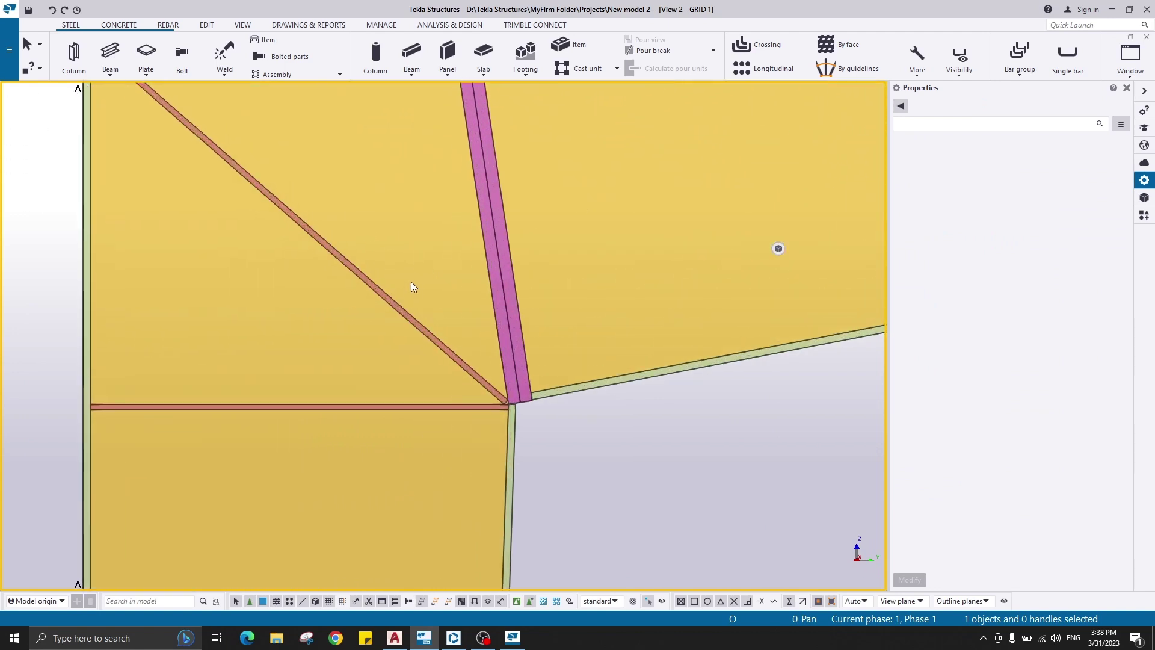
{"action": "scroll", "coordinate": [410, 282], "scroll_direction": "up", "scroll_amount": 2}
{"action": "left_click", "coordinate": [413, 299]}
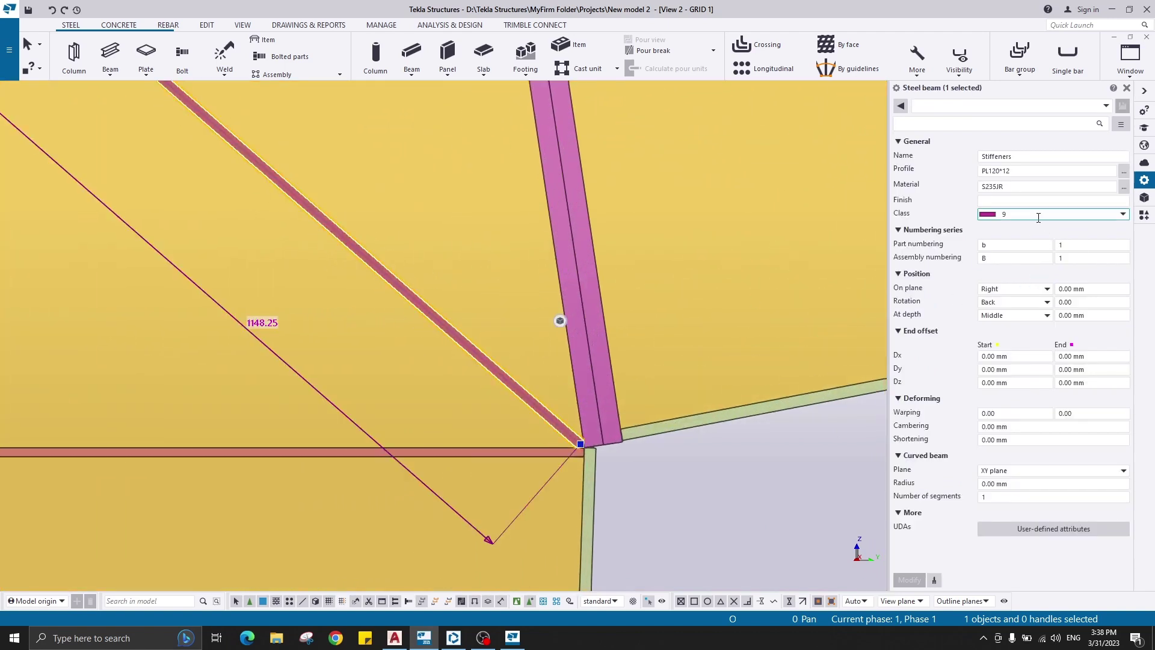
{"action": "left_click", "coordinate": [454, 450]}
{"action": "scroll", "coordinate": [457, 440], "scroll_direction": "down", "scroll_amount": 6}
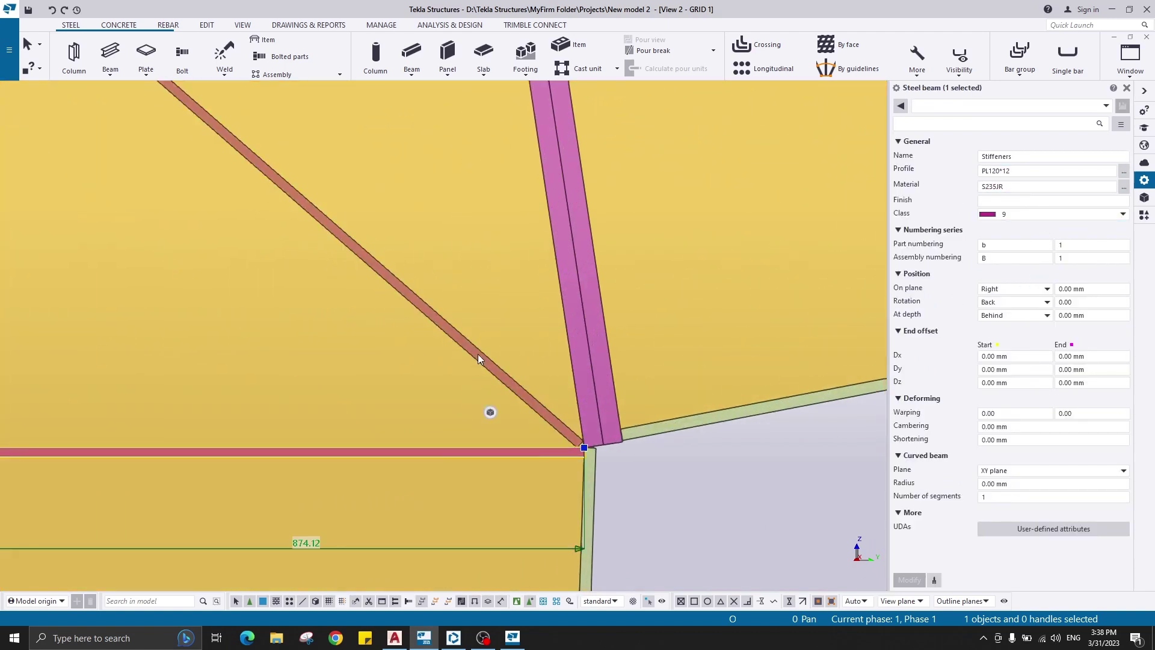
{"action": "right_click", "coordinate": [379, 201]}
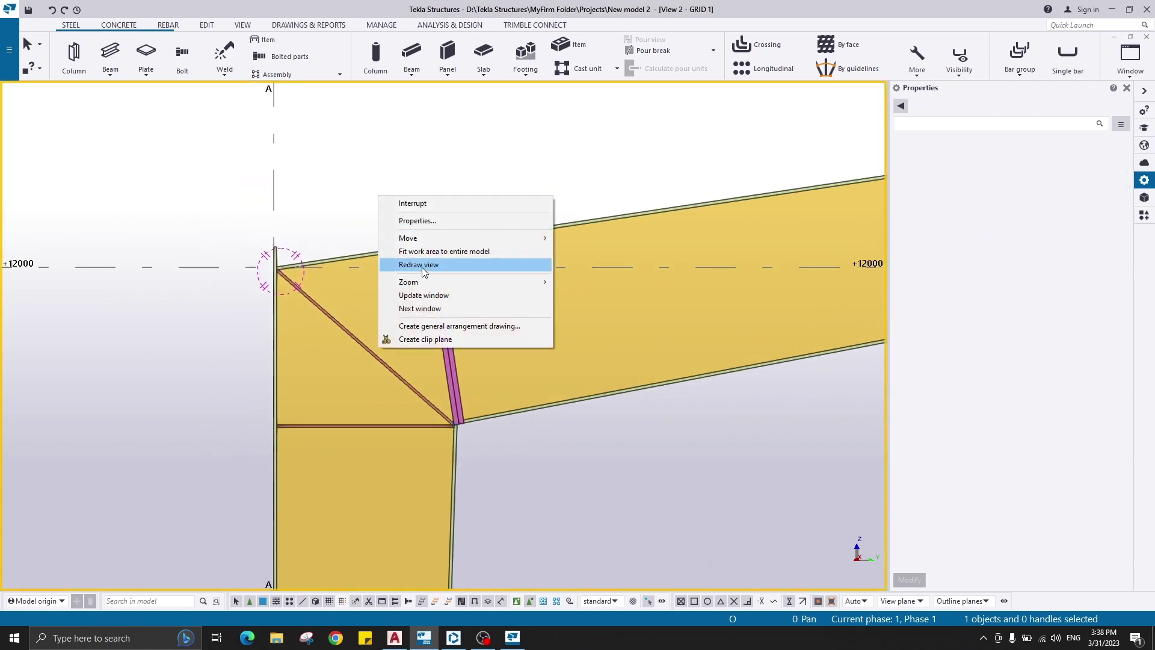
{"action": "left_click", "coordinate": [421, 265]}
{"action": "scroll", "coordinate": [387, 329], "scroll_direction": "up", "scroll_amount": 4}
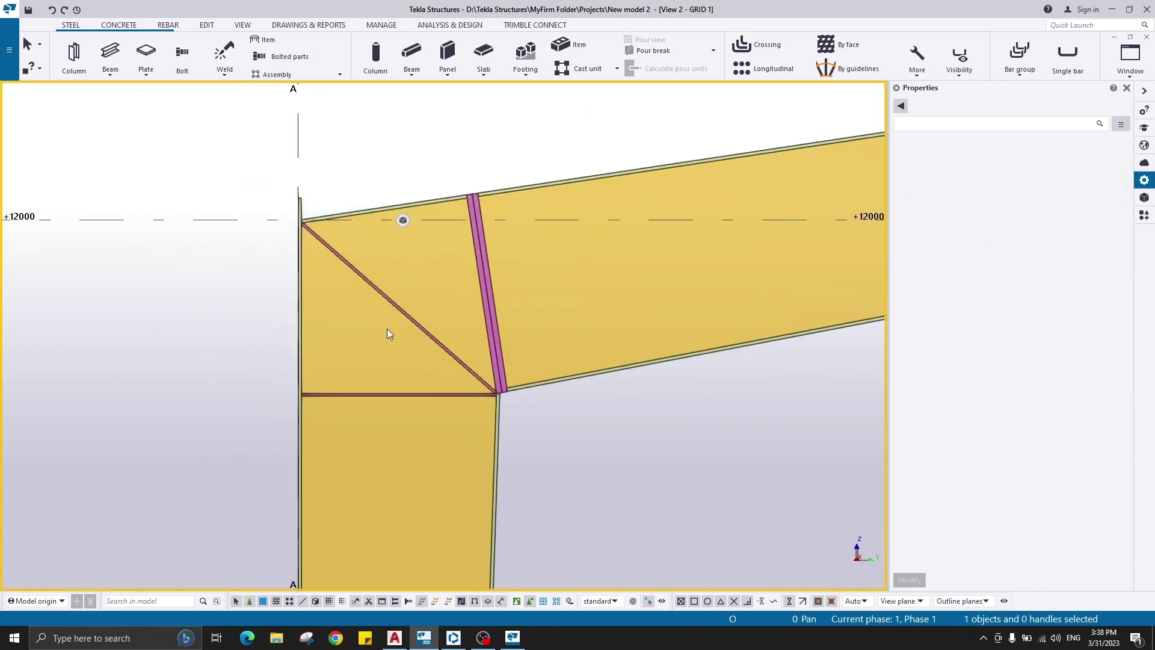
Select both knee stiffeners and inspect them in 3D from the far side, then return to the flat knee elevation and redraw it.
{"action": "left_click_drag", "start_coordinate": [342, 463], "coordinate": [337, 479]}
{"action": "scroll", "coordinate": [366, 330], "scroll_direction": "down", "scroll_amount": 6}
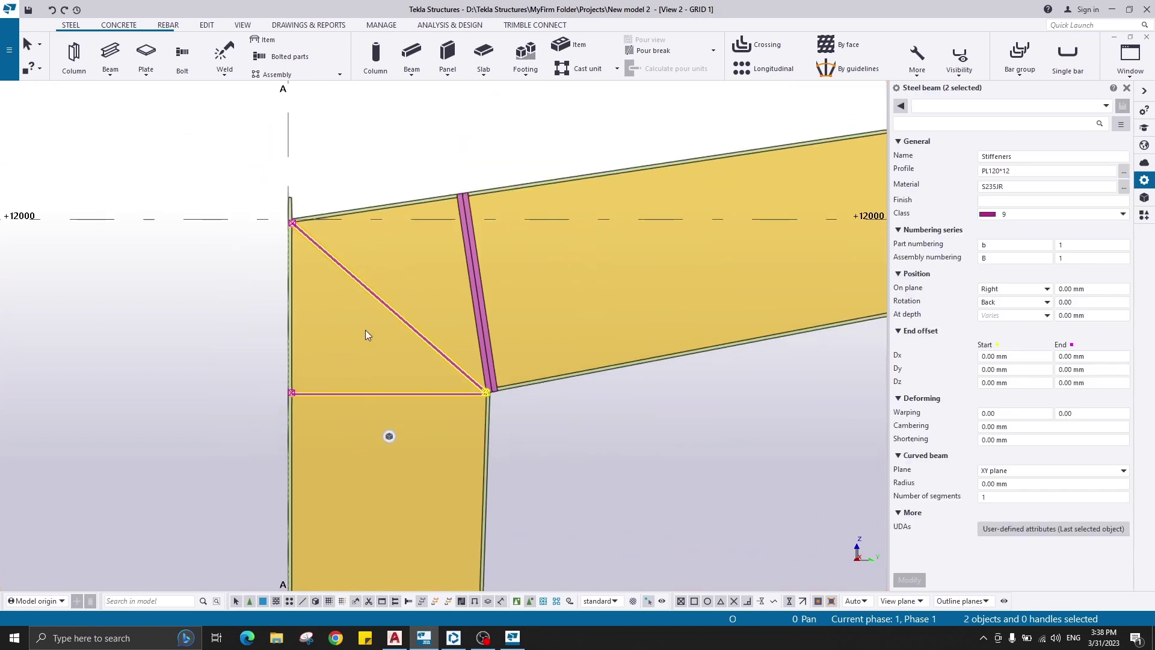
{"action": "middle_click_drag", "start_coordinate": [361, 345], "coordinate": [720, 381], "text": "ctrl"}
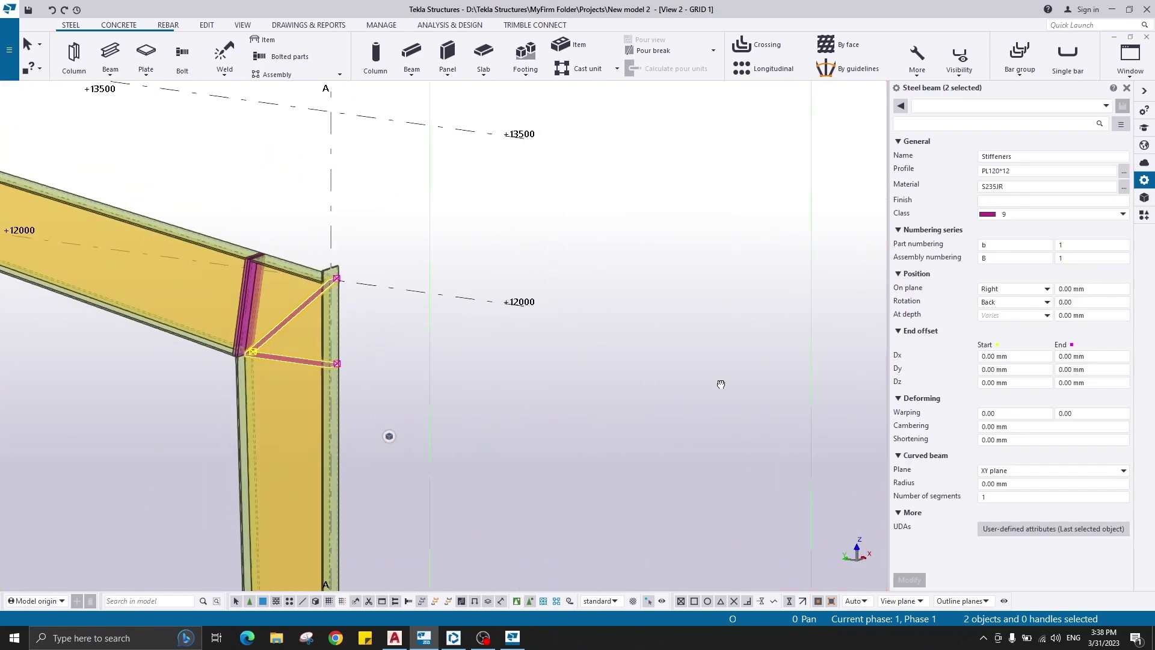
{"action": "scroll", "coordinate": [290, 353], "scroll_direction": "up", "scroll_amount": 5}
{"action": "scroll", "coordinate": [337, 287], "scroll_direction": "down", "scroll_amount": 3}
{"action": "middle_click_drag", "start_coordinate": [397, 337], "coordinate": [363, 361], "text": "ctrl"}
{"action": "key", "text": "ctrl+p"}
{"action": "scroll", "coordinate": [211, 205], "scroll_direction": "up", "scroll_amount": 6}
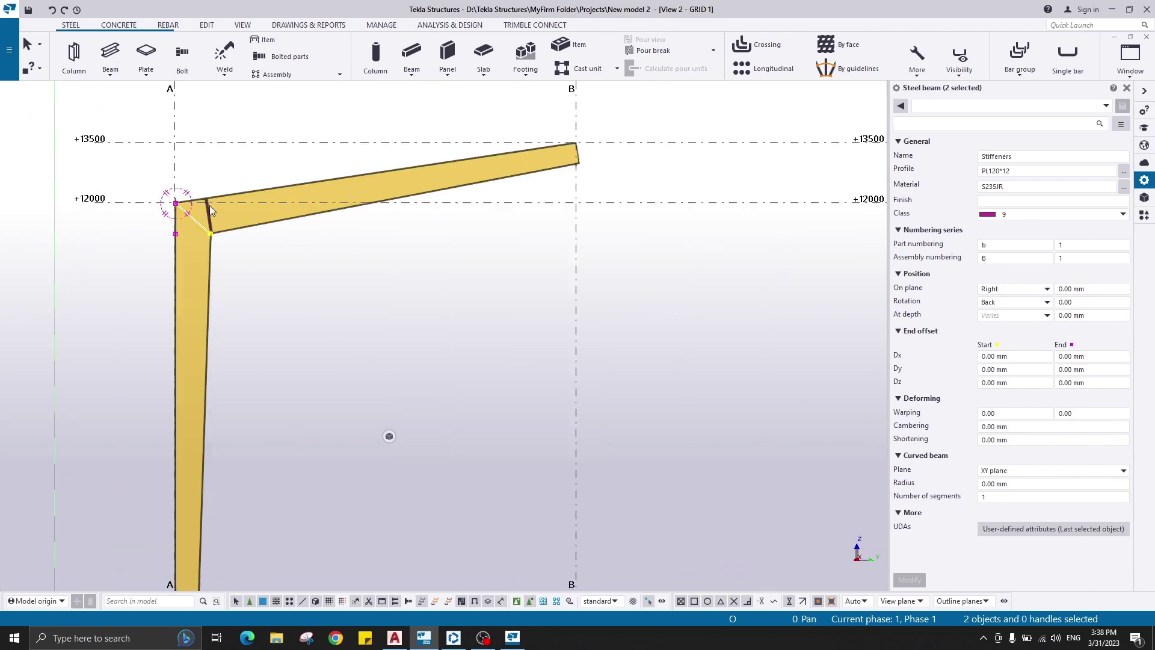
{"action": "right_click", "coordinate": [200, 157]}
{"action": "left_click", "coordinate": [276, 224]}
{"action": "scroll", "coordinate": [163, 189], "scroll_direction": "up", "scroll_amount": 5}
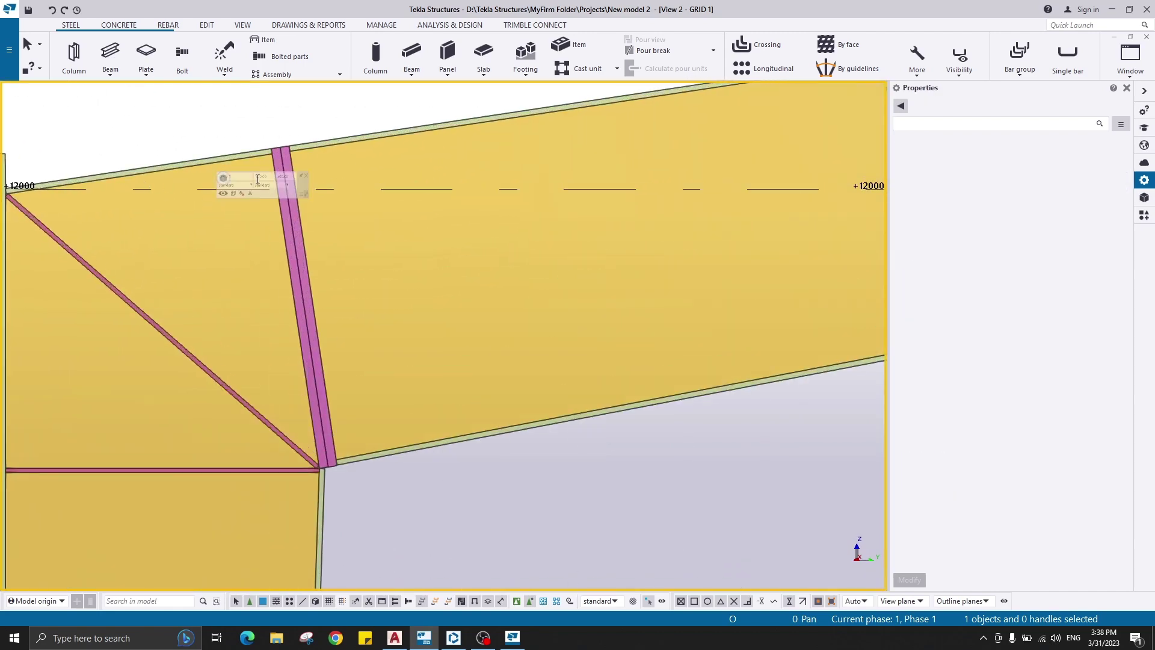
Examine the knee's end plates and stiffeners in the elevation, from the column corner to the rafter's top flange.
{"action": "scroll", "coordinate": [428, 235], "scroll_direction": "down", "scroll_amount": 2}
{"action": "middle_click_drag", "start_coordinate": [429, 238], "coordinate": [348, 199]}
{"action": "scroll", "coordinate": [208, 232], "scroll_direction": "up", "scroll_amount": 2}
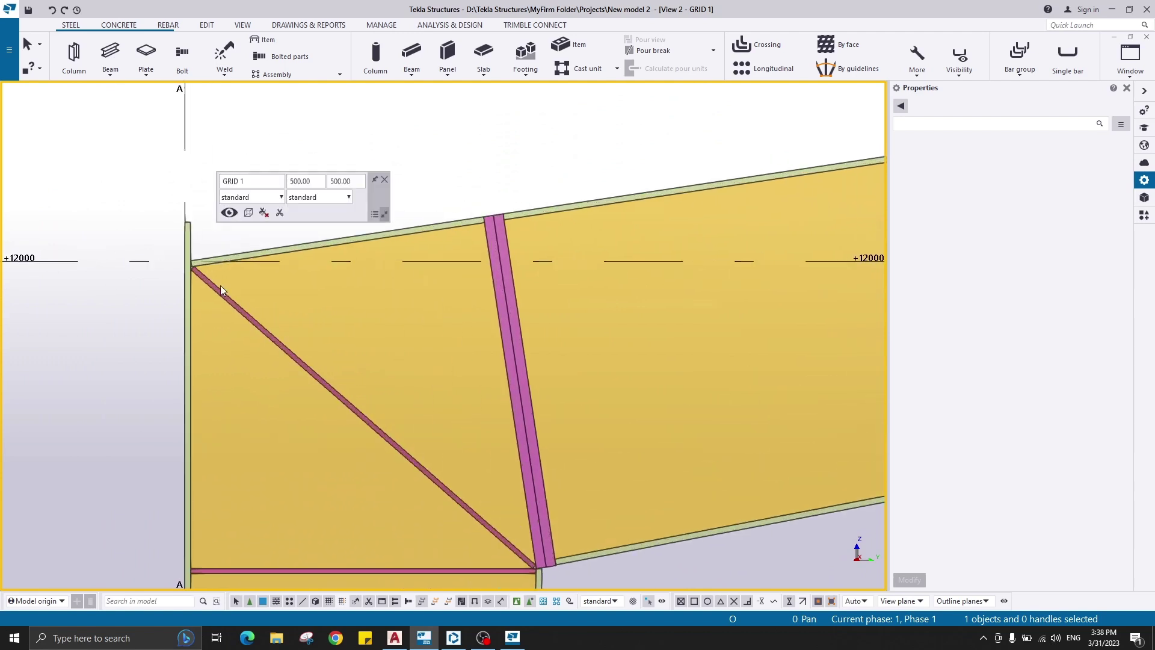
{"action": "scroll", "coordinate": [490, 278], "scroll_direction": "down", "scroll_amount": 2}
{"action": "middle_click_drag", "start_coordinate": [492, 279], "coordinate": [474, 228]}
{"action": "scroll", "coordinate": [501, 258], "scroll_direction": "down", "scroll_amount": 2}
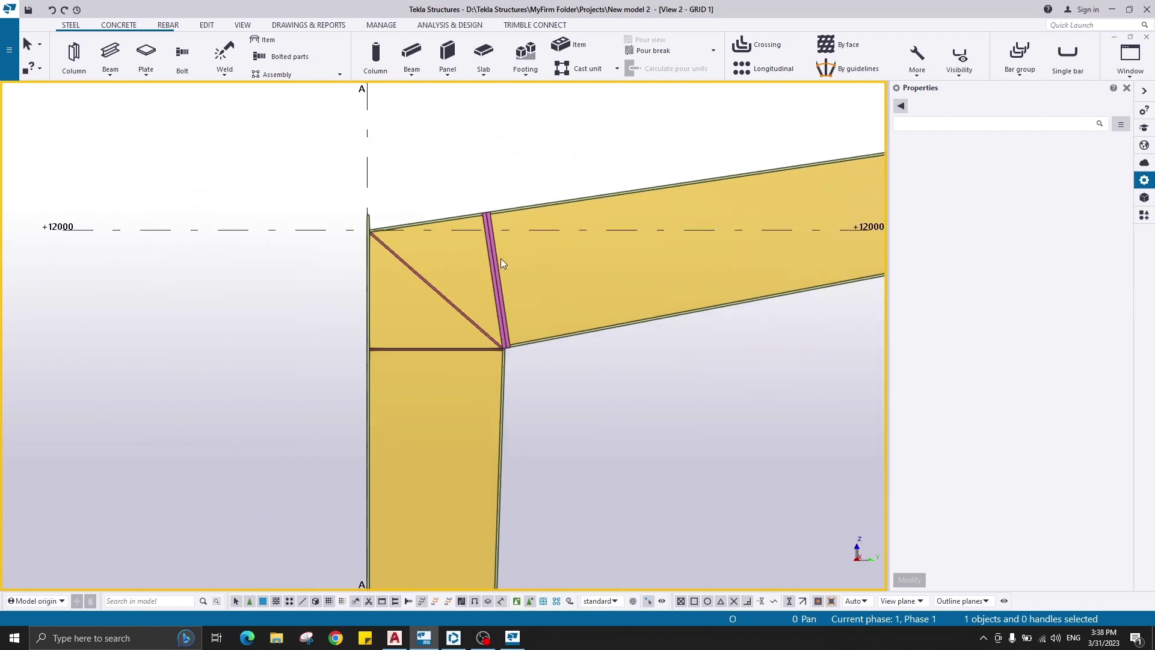
{"action": "scroll", "coordinate": [475, 256], "scroll_direction": "up", "scroll_amount": 3}
{"action": "middle_click_drag", "start_coordinate": [464, 409], "coordinate": [421, 337]}
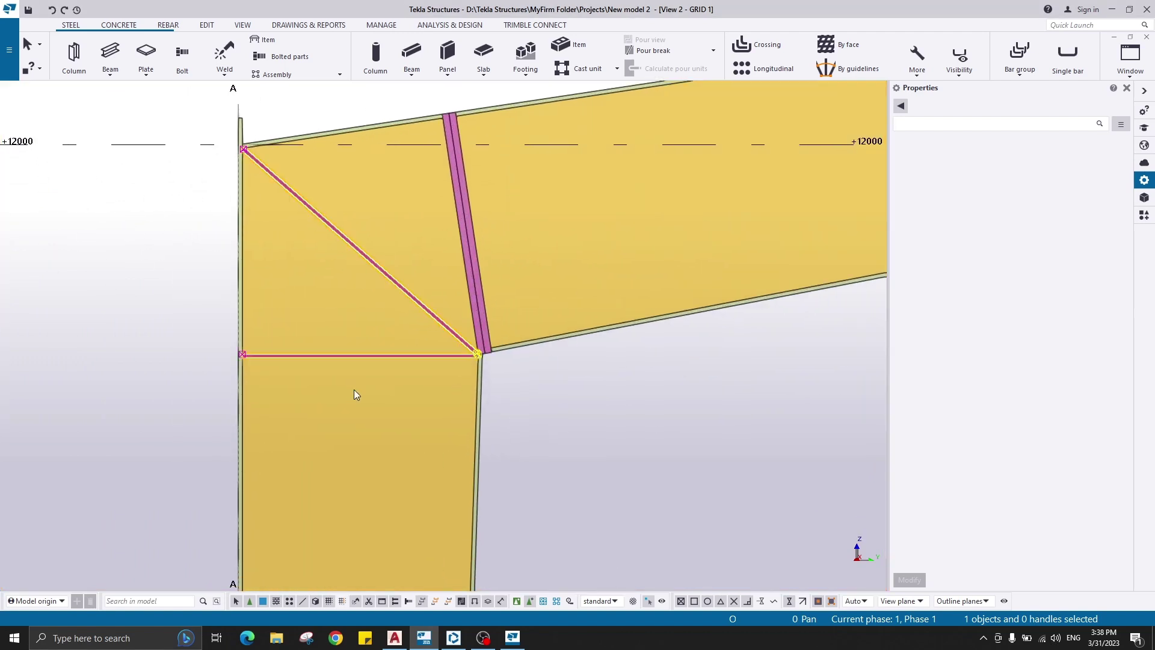
{"action": "middle_click_drag", "start_coordinate": [484, 207], "coordinate": [465, 299]}
{"action": "scroll", "coordinate": [424, 252], "scroll_direction": "up", "scroll_amount": 3}
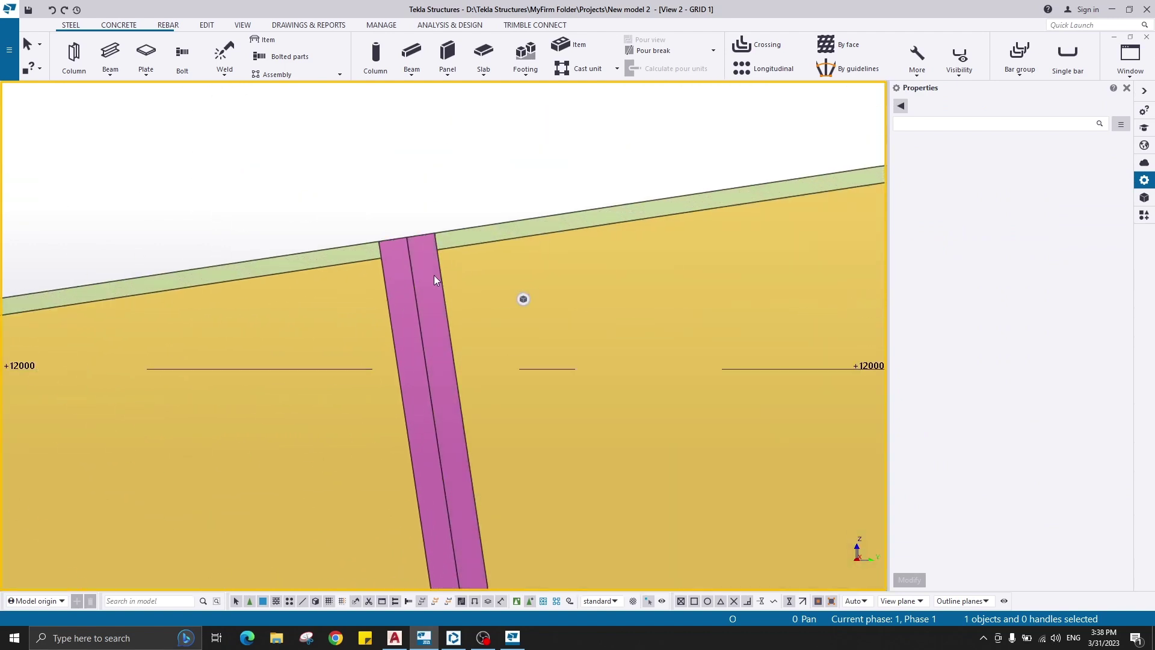
{"action": "scroll", "coordinate": [442, 298], "scroll_direction": "down", "scroll_amount": 3}
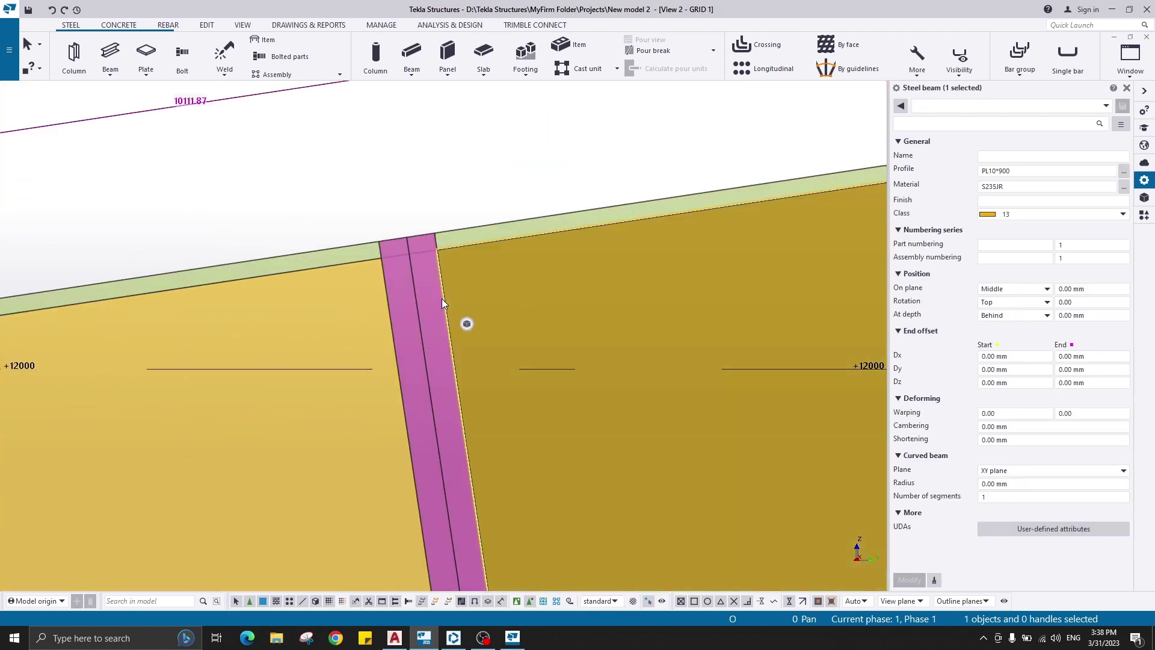
Set the length of the column-side end plate at the knee to 950 mm, extending it above the top flange.
{"action": "left_click", "coordinate": [421, 319]}
{"action": "scroll", "coordinate": [421, 374], "scroll_direction": "down", "scroll_amount": 4}
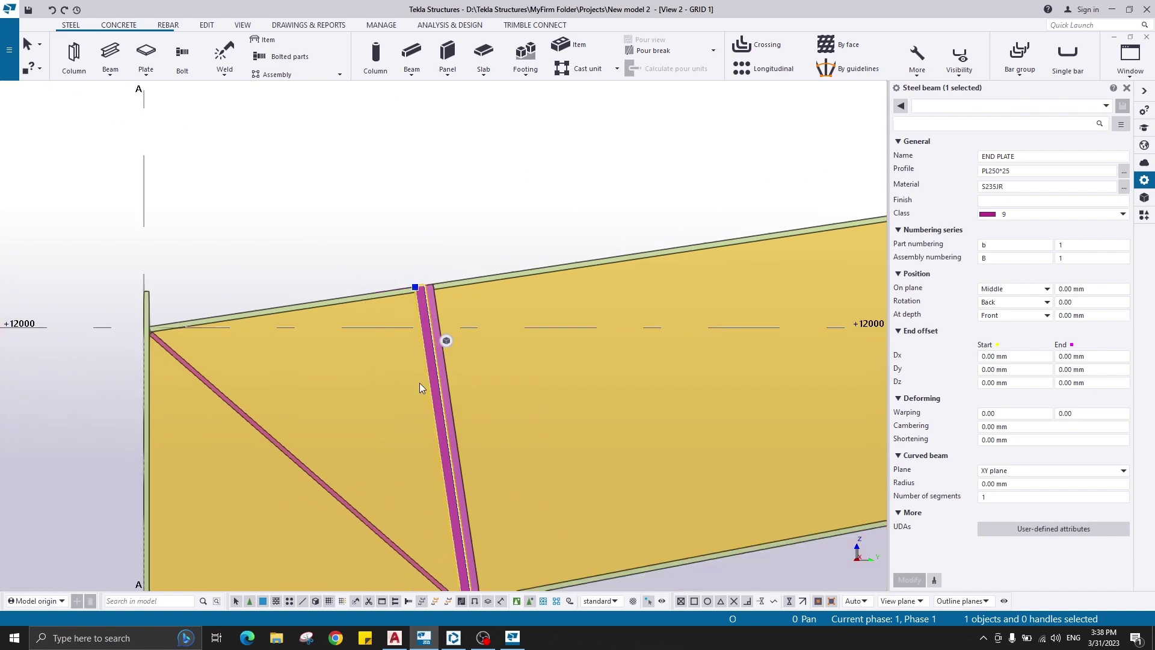
{"action": "middle_click_drag", "start_coordinate": [450, 461], "coordinate": [430, 331]}
{"action": "left_click", "coordinate": [401, 321]}
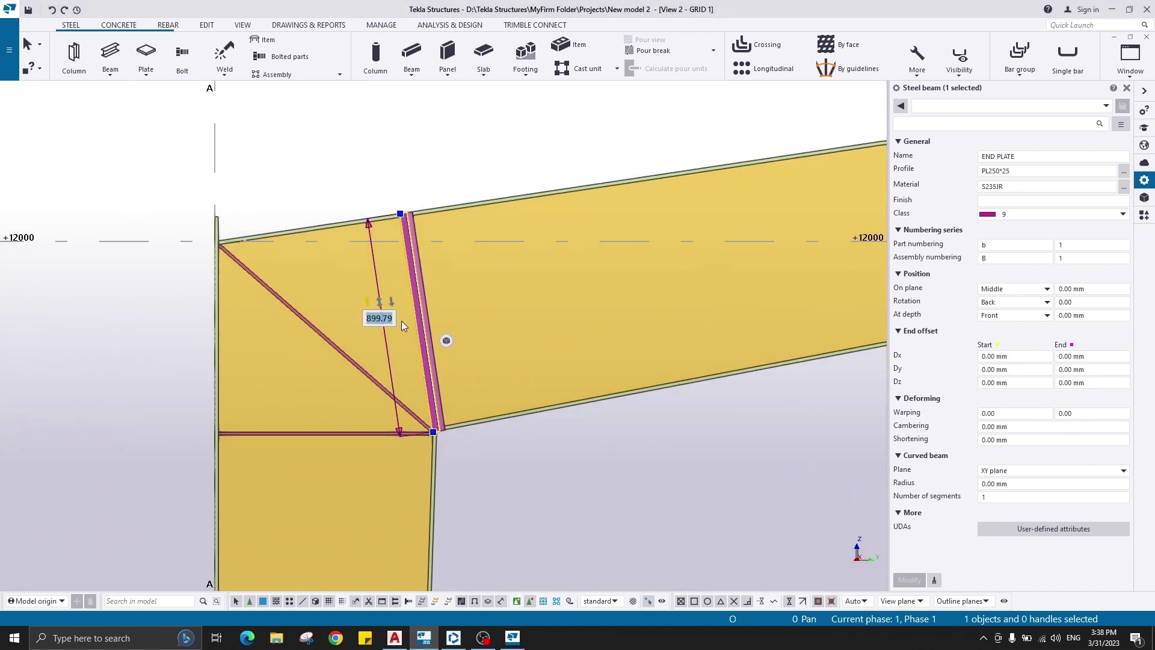
{"action": "type", "text": "950"}
{"action": "key", "text": "Return"}
{"action": "left_click", "coordinate": [457, 189]}
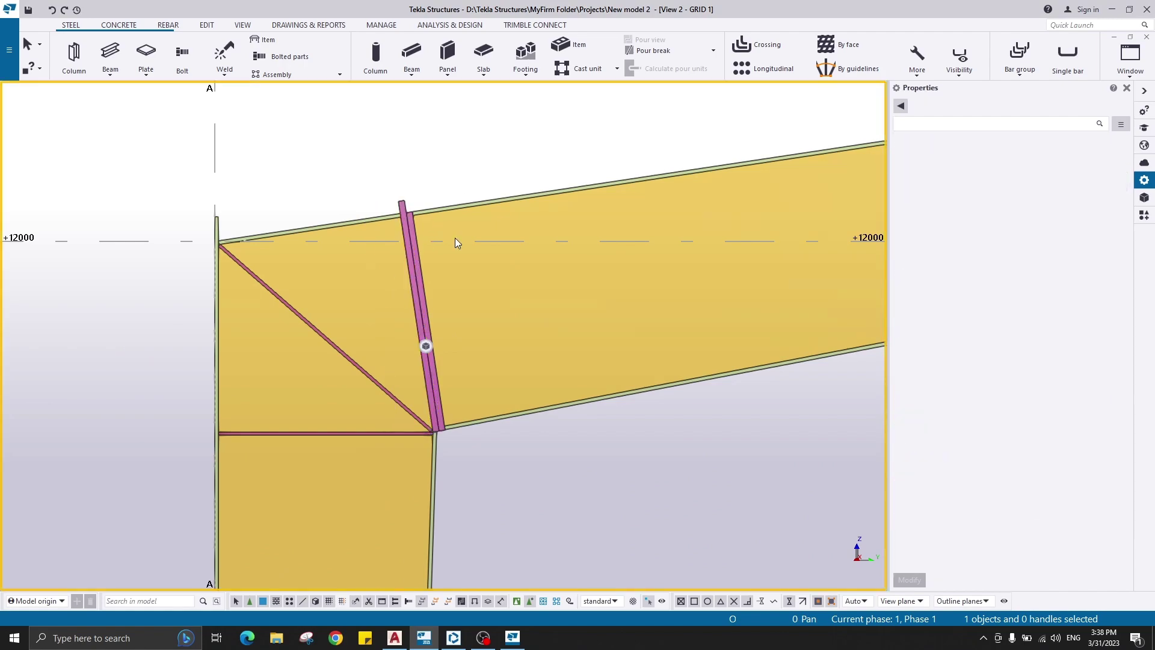
Switch to the AutoCAD drawing, check the DET 1 end plate's overall height, and return to Tekla Structures.
{"action": "left_click", "coordinate": [387, 642]}
{"action": "scroll", "coordinate": [571, 366], "scroll_direction": "down", "scroll_amount": 8}
{"action": "scroll", "coordinate": [779, 443], "scroll_direction": "down", "scroll_amount": 7}
{"action": "middle_click_drag", "start_coordinate": [945, 439], "coordinate": [435, 282]}
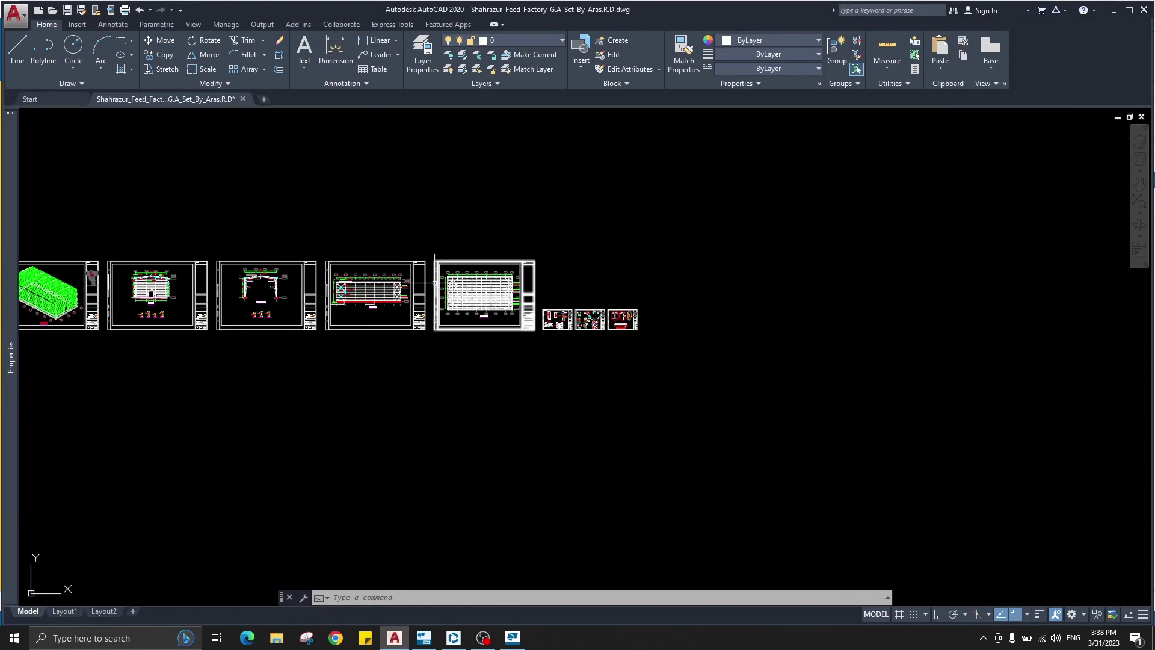
{"action": "scroll", "coordinate": [553, 310], "scroll_direction": "up", "scroll_amount": 15}
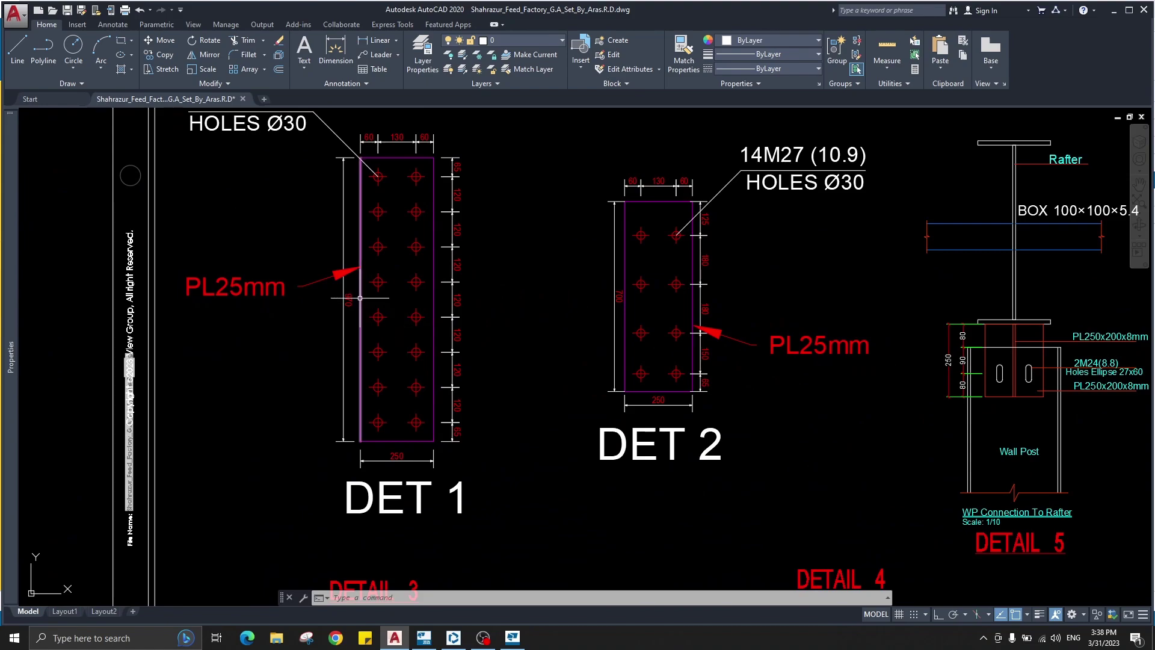
{"action": "scroll", "coordinate": [359, 297], "scroll_direction": "up", "scroll_amount": 6}
{"action": "left_click", "coordinate": [395, 639]}
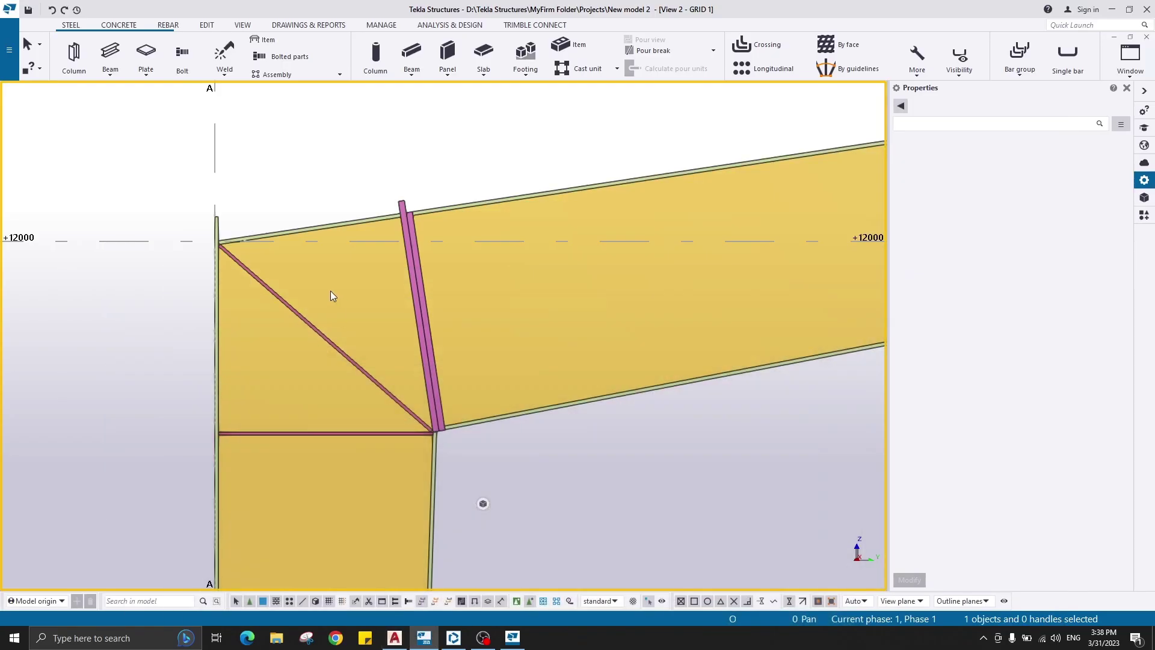
Set the length of the column-side end plate at the knee to 970 mm.
{"action": "scroll", "coordinate": [408, 241], "scroll_direction": "up", "scroll_amount": 2}
{"action": "left_click", "coordinate": [397, 175]}
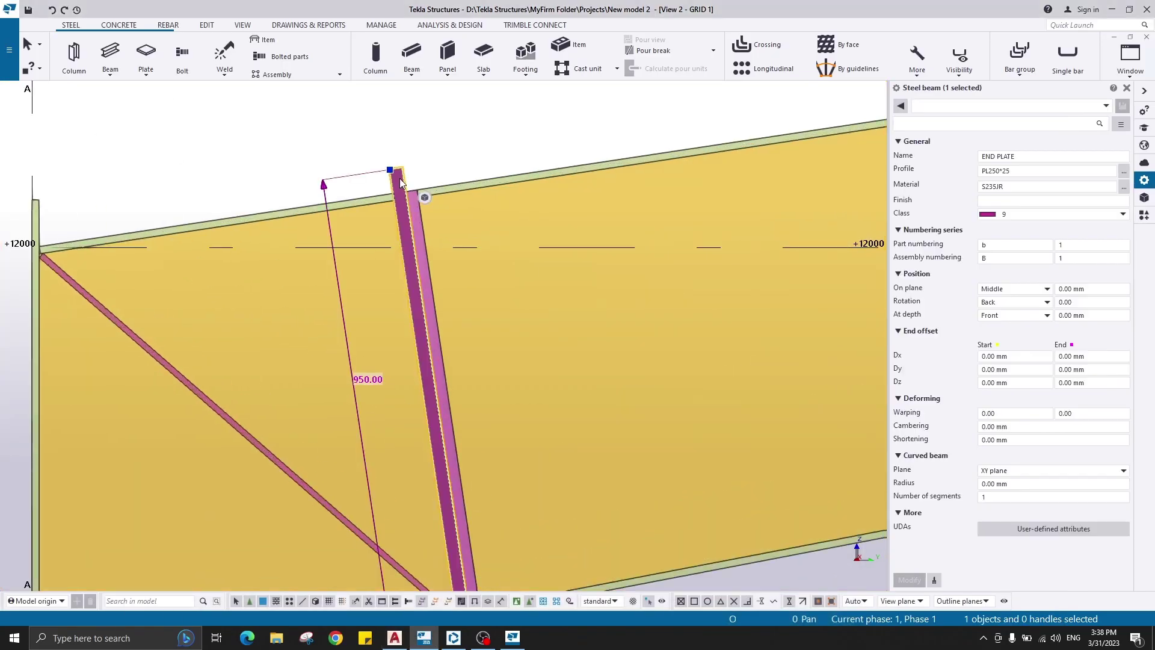
{"action": "left_click", "coordinate": [362, 374]}
{"action": "type", "text": "970.00"}
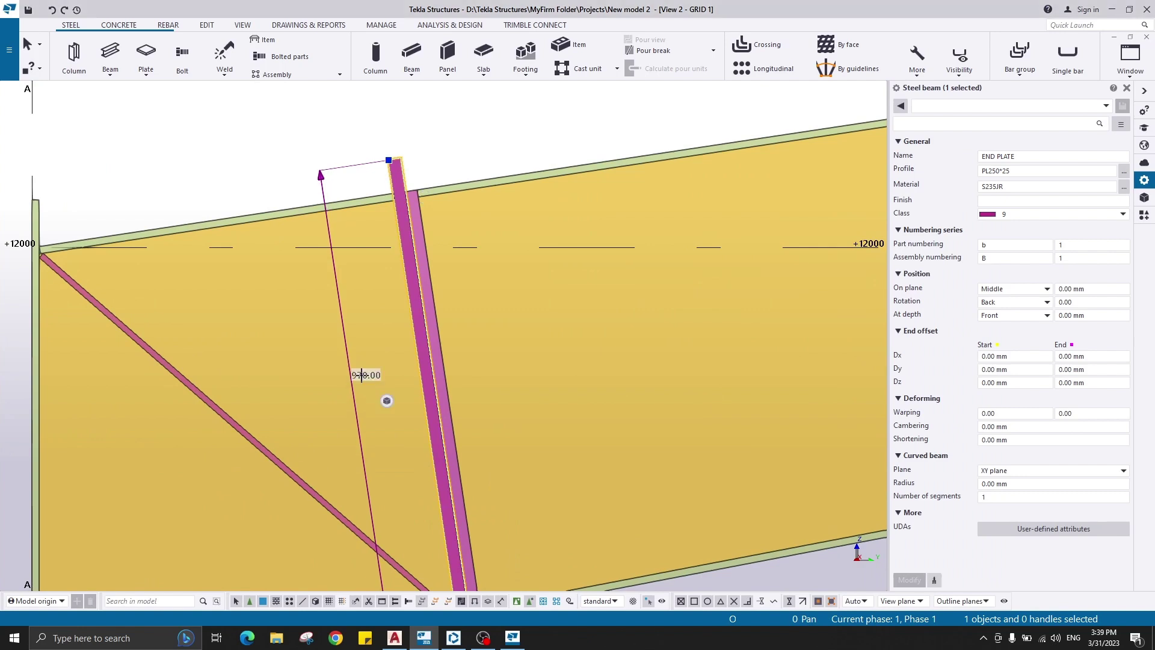
{"action": "key", "text": "Return"}
Extend the rafter-side end plate above the top flange by setting its length to 970 mm.
{"action": "scroll", "coordinate": [416, 209], "scroll_direction": "up", "scroll_amount": 2}
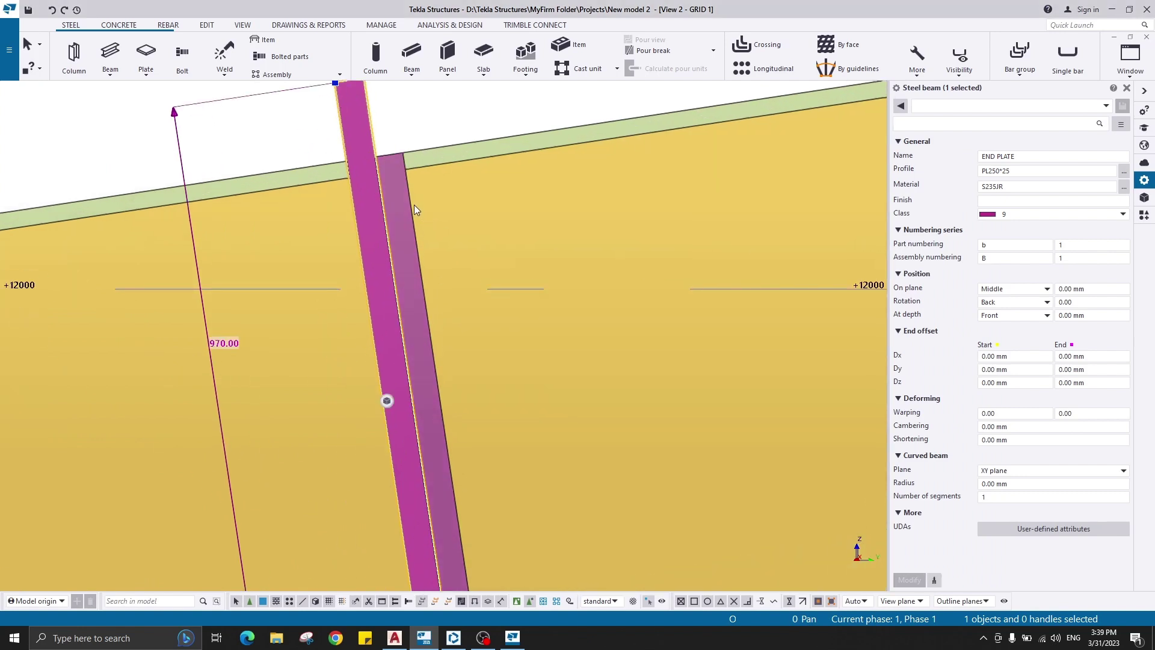
{"action": "scroll", "coordinate": [416, 207], "scroll_direction": "down", "scroll_amount": 3}
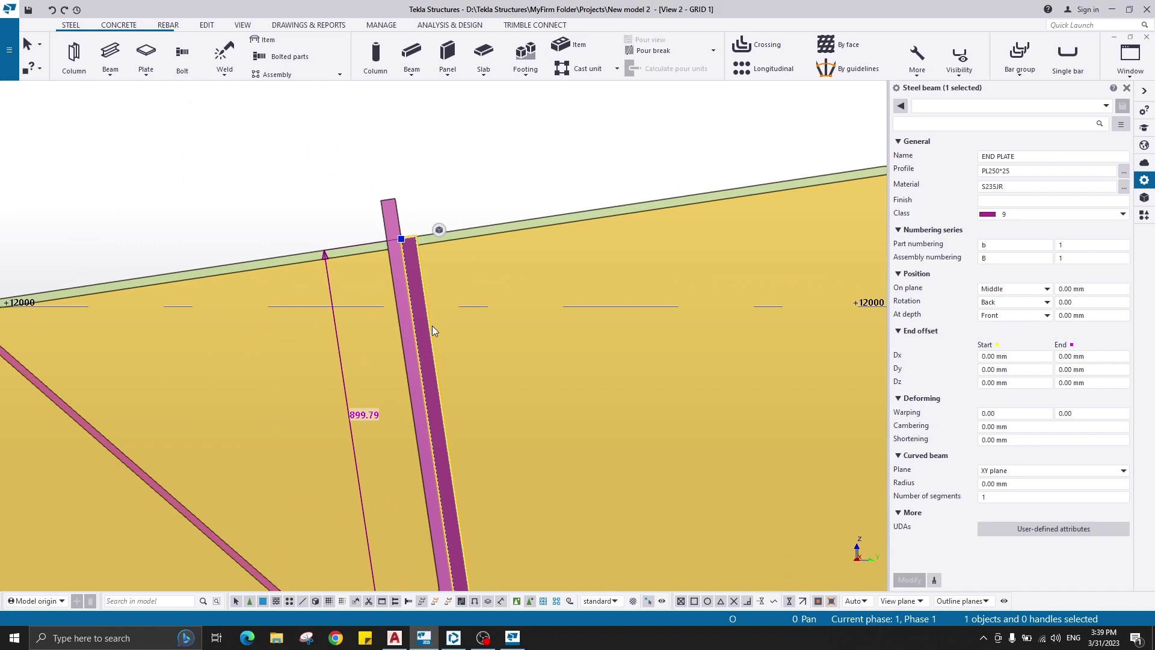
{"action": "left_click", "coordinate": [364, 415]}
{"action": "type", "text": "970"}
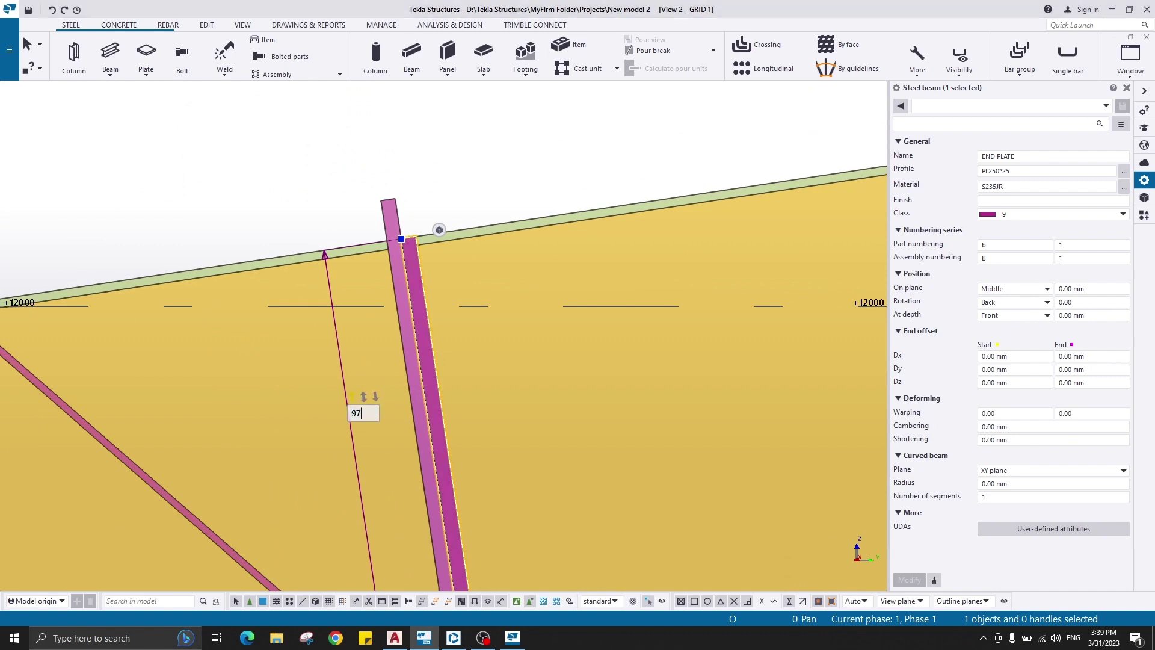
{"action": "key", "text": "Return"}
{"action": "right_click", "coordinate": [476, 179]}
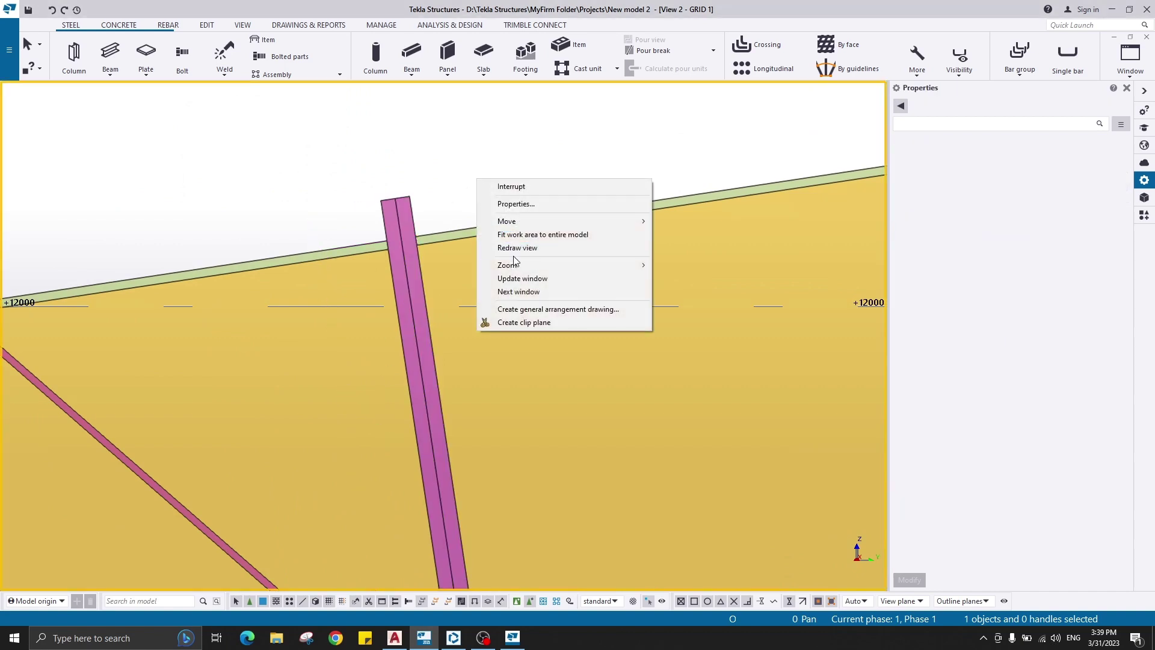
{"action": "left_click", "coordinate": [456, 224]}
Inspect the two extended end plates in 3D, then return to the flat elevation and redraw the knee view.
{"action": "scroll", "coordinate": [450, 217], "scroll_direction": "up", "scroll_amount": 3}
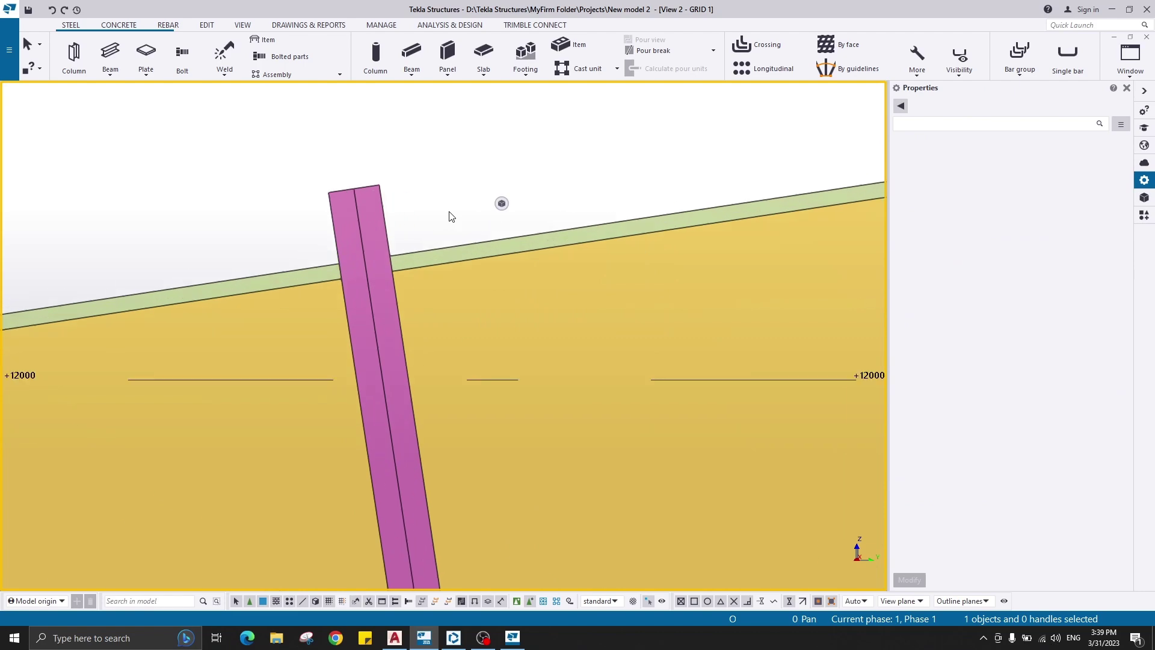
{"action": "left_click", "coordinate": [395, 254]}
{"action": "scroll", "coordinate": [467, 281], "scroll_direction": "down", "scroll_amount": 3}
{"action": "middle_click_drag", "start_coordinate": [467, 280], "coordinate": [367, 348], "text": "ctrl"}
{"action": "scroll", "coordinate": [427, 337], "scroll_direction": "down", "scroll_amount": 6}
{"action": "middle_click_drag", "start_coordinate": [432, 382], "coordinate": [570, 338], "text": "ctrl"}
{"action": "key", "text": "ctrl+p"}
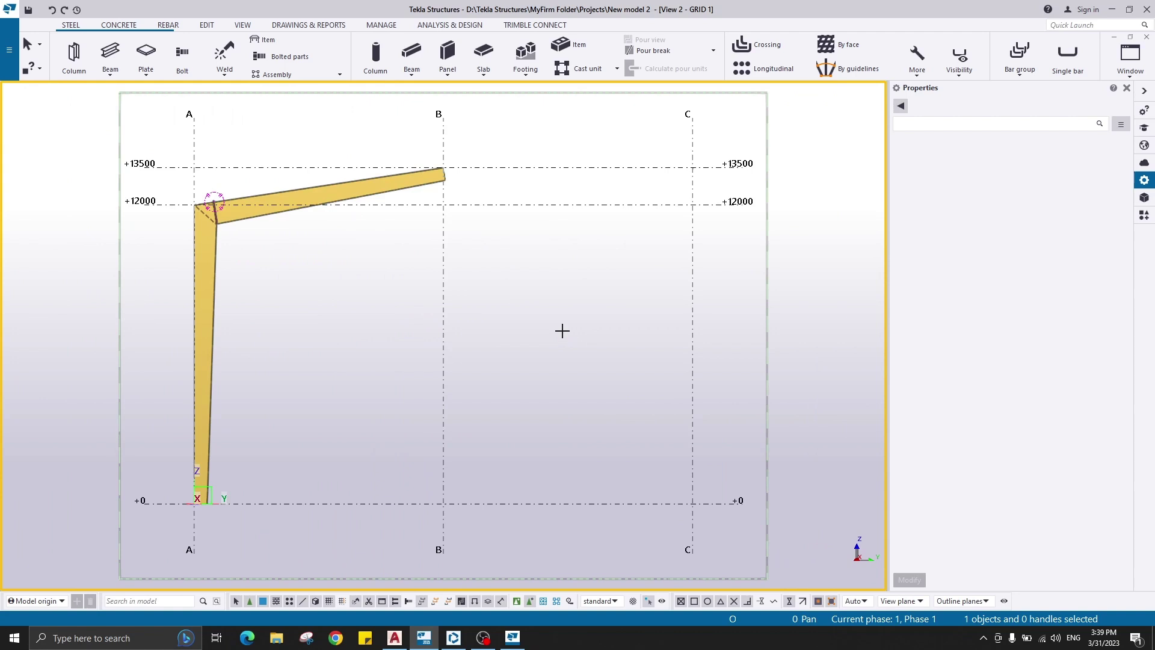
{"action": "scroll", "coordinate": [218, 205], "scroll_direction": "up", "scroll_amount": 6}
{"action": "right_click", "coordinate": [268, 182]}
{"action": "left_click", "coordinate": [318, 248]}
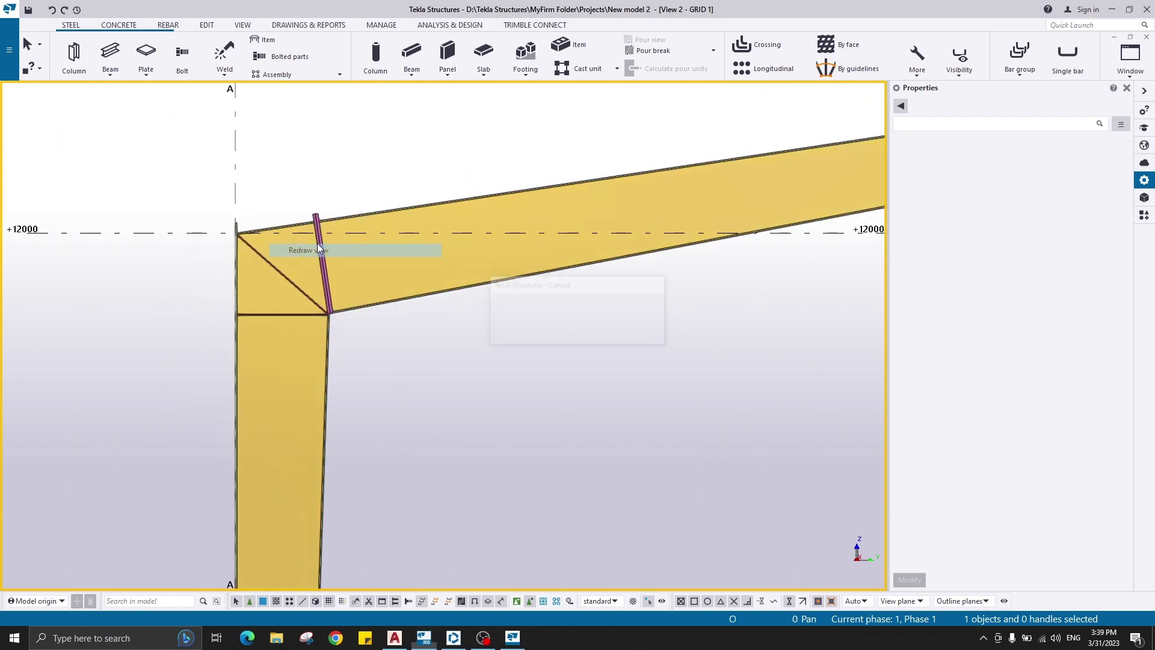
{"action": "scroll", "coordinate": [306, 227], "scroll_direction": "up", "scroll_amount": 3}
{"action": "middle_click_drag", "start_coordinate": [315, 175], "coordinate": [508, 207]}
{"action": "scroll", "coordinate": [508, 207], "scroll_direction": "up", "scroll_amount": 2}
{"action": "middle_click_drag", "start_coordinate": [520, 264], "coordinate": [453, 214]}
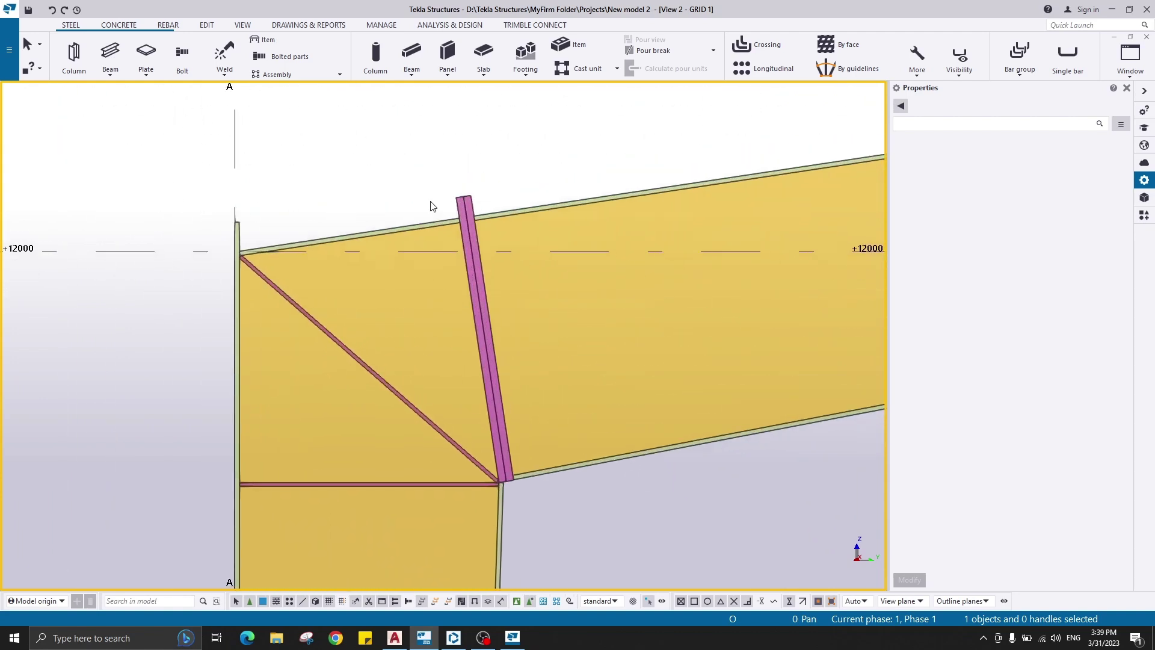